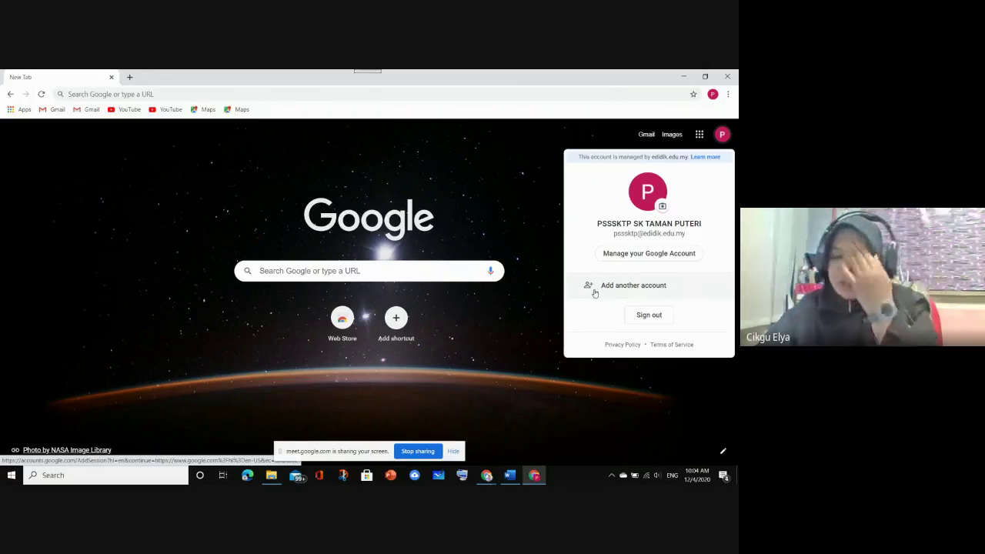
Dismiss the account menu and bring up the Chrome window showing the presented Meet call
left_click(514, 201)
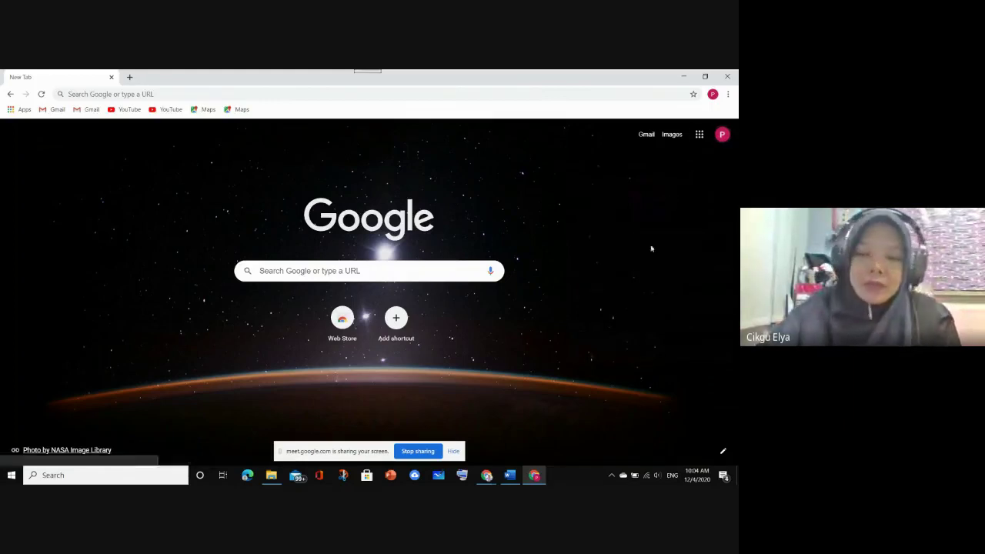
left_click(495, 478)
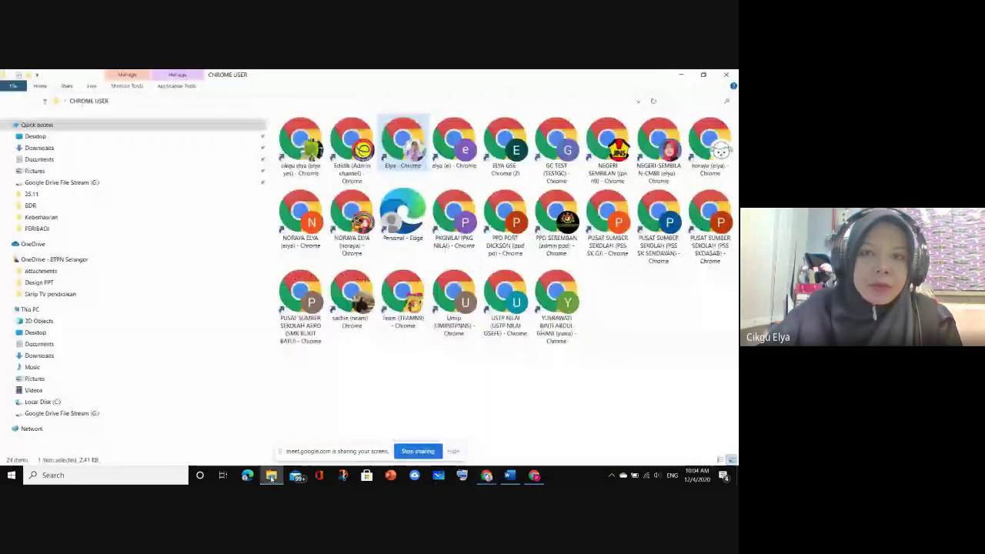
left_click(433, 433)
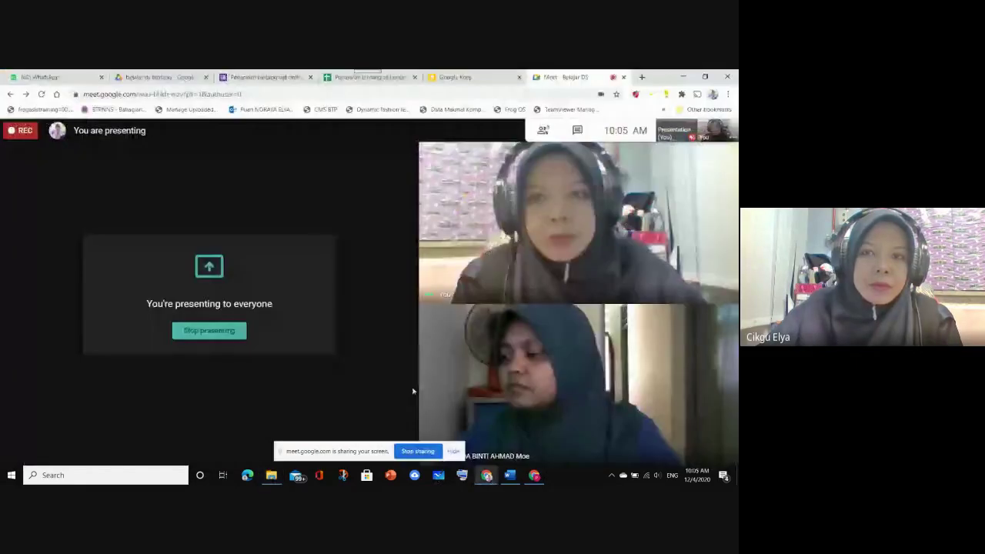
Copy the Document Studio licence key from Keep's LESEN DOC STUDIO note, then return to Meet
left_click(489, 78)
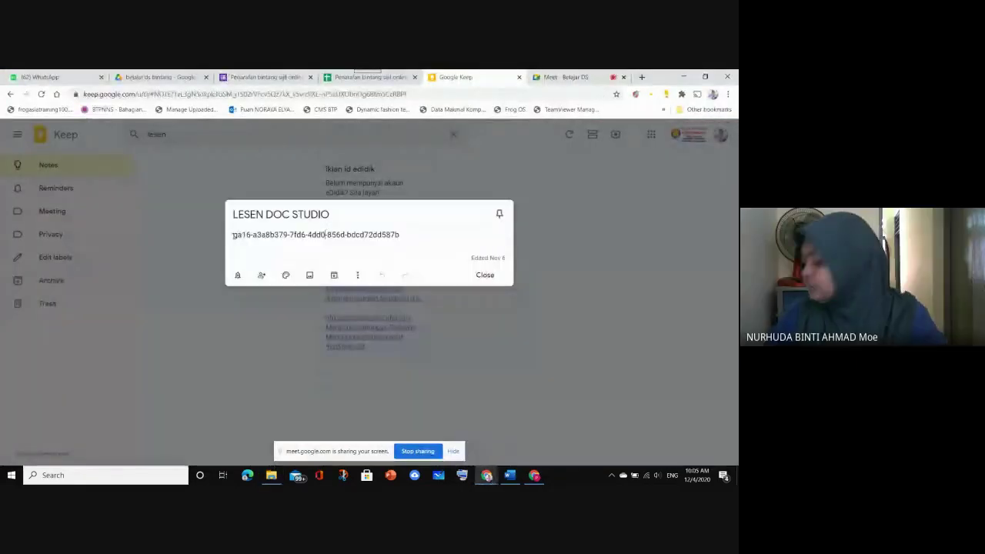
left_click_drag(234, 235, 399, 236)
right_click(368, 234)
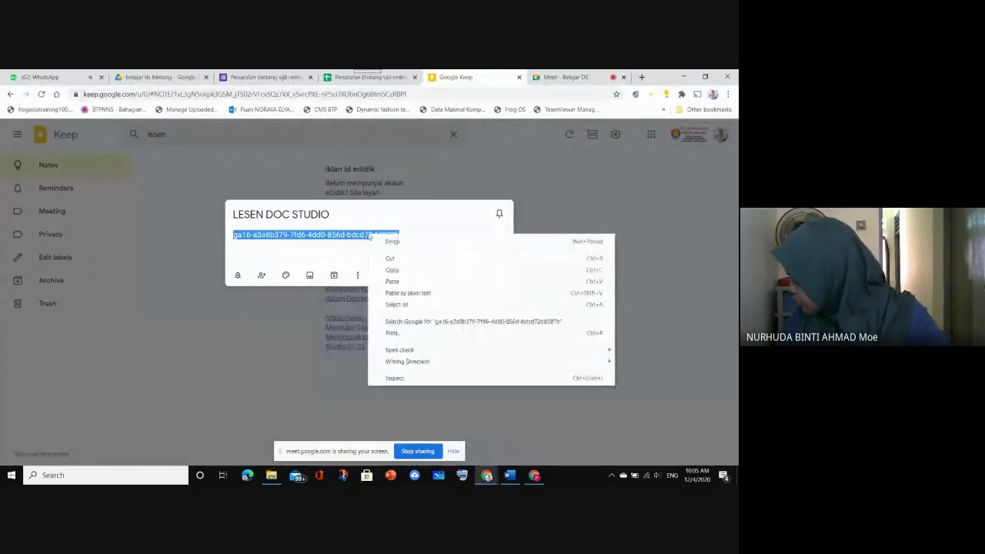
left_click(402, 271)
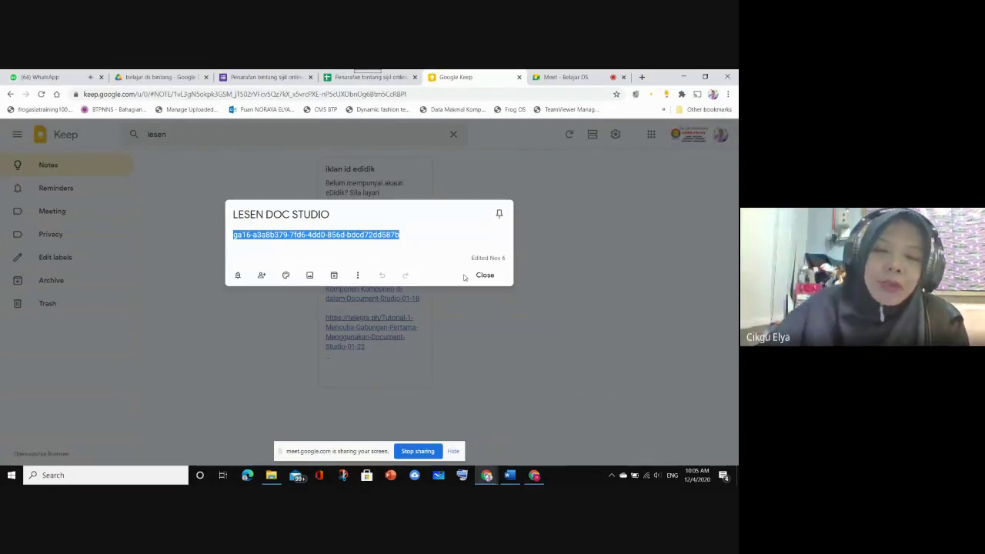
right_click(313, 234)
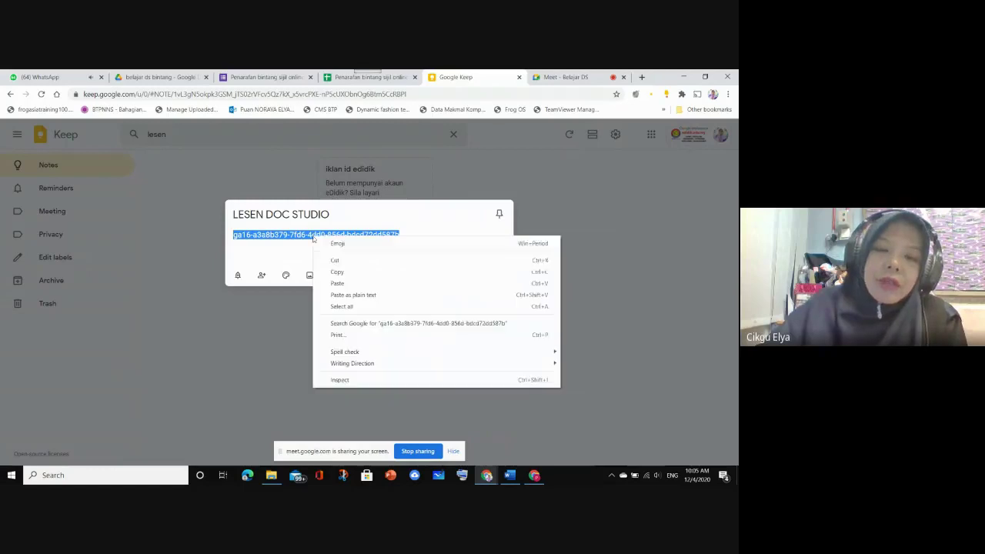
left_click(336, 272)
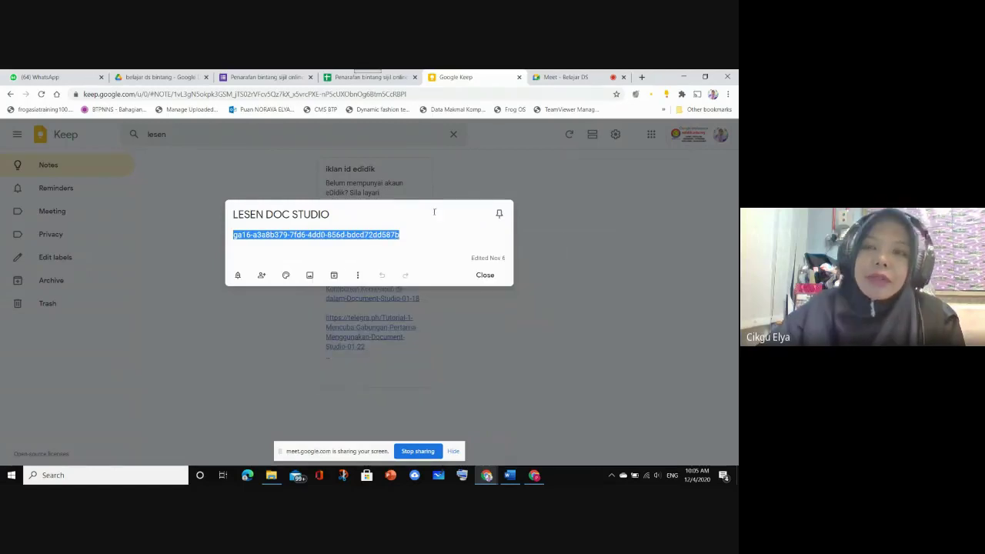
left_click(584, 77)
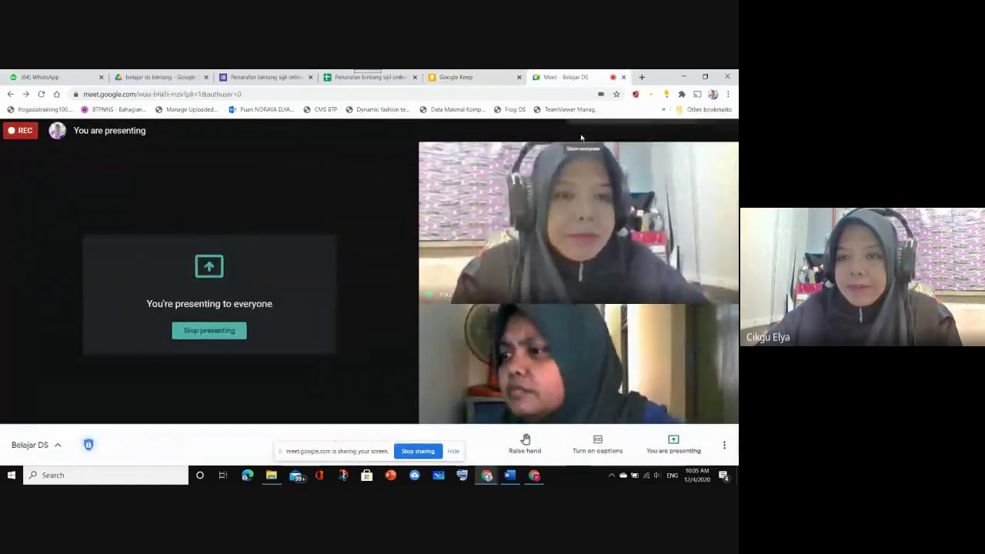
Paste the copied licence key into the Meet chat and send it, then switch Chrome windows
left_click(578, 131)
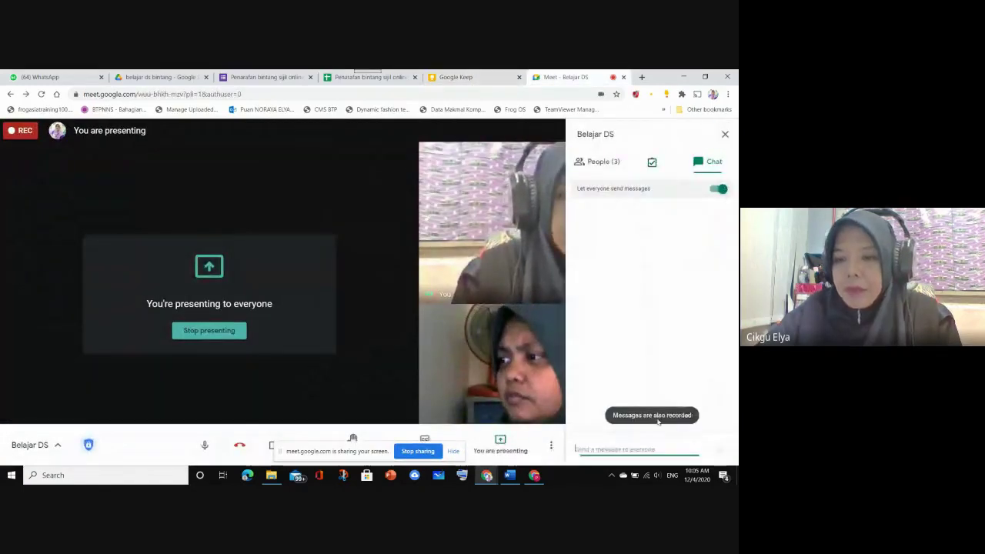
key("ctrl+v")
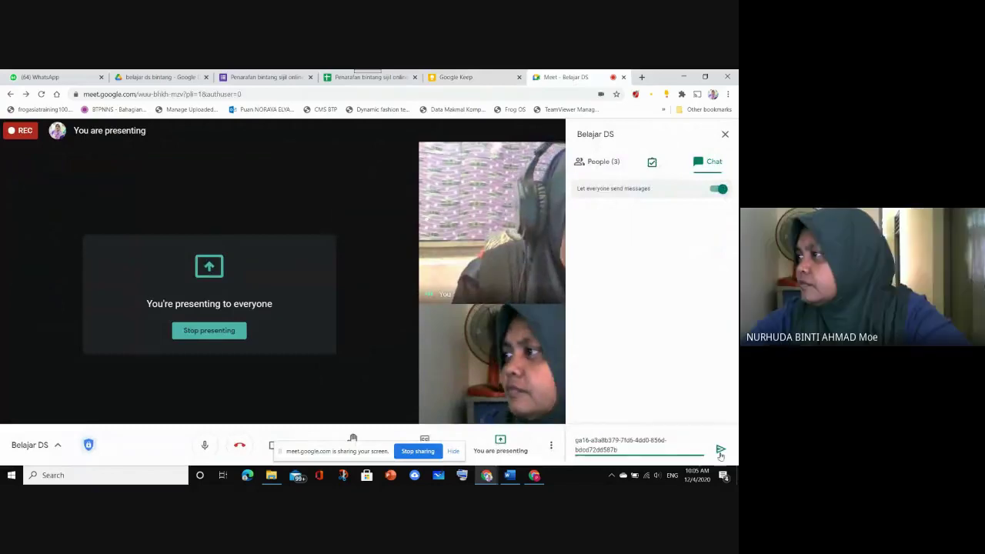
left_click(718, 435)
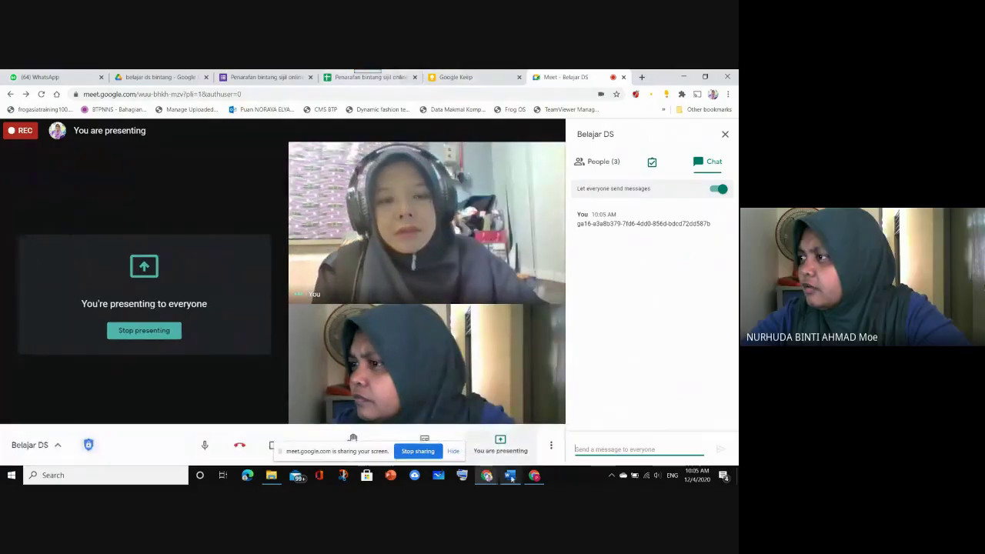
left_click(534, 475)
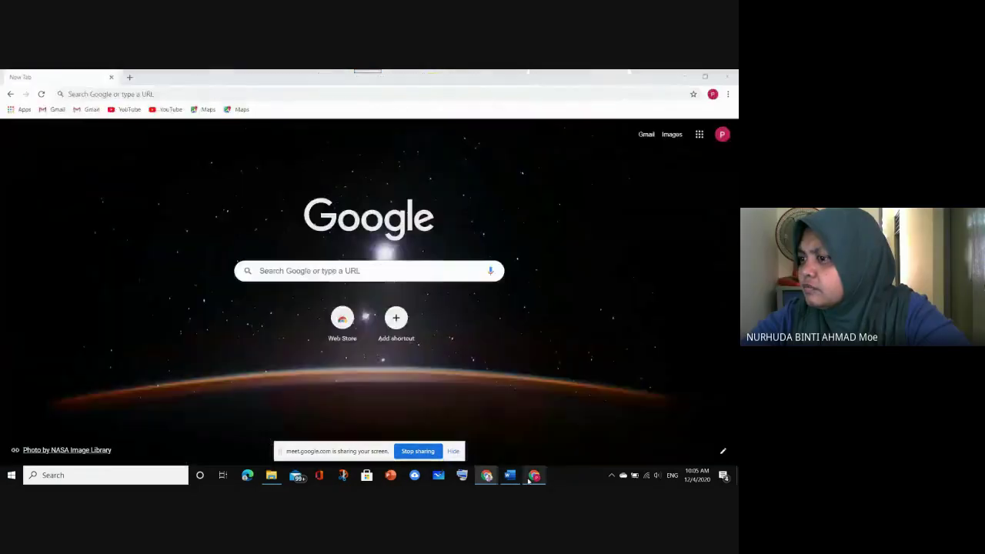
Open Google Drive from the Google apps grid and dismiss the Workspace apps tip
left_click(699, 135)
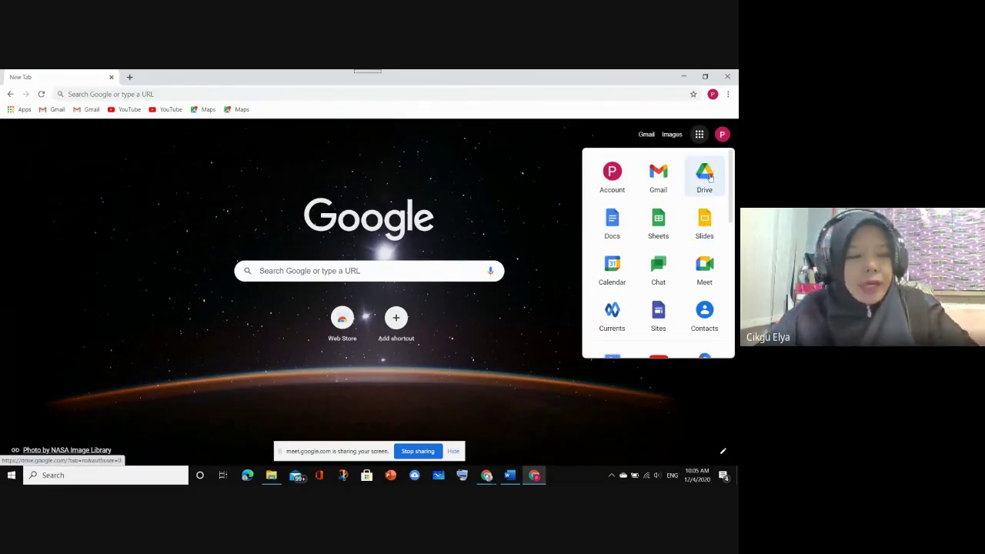
left_click(709, 174)
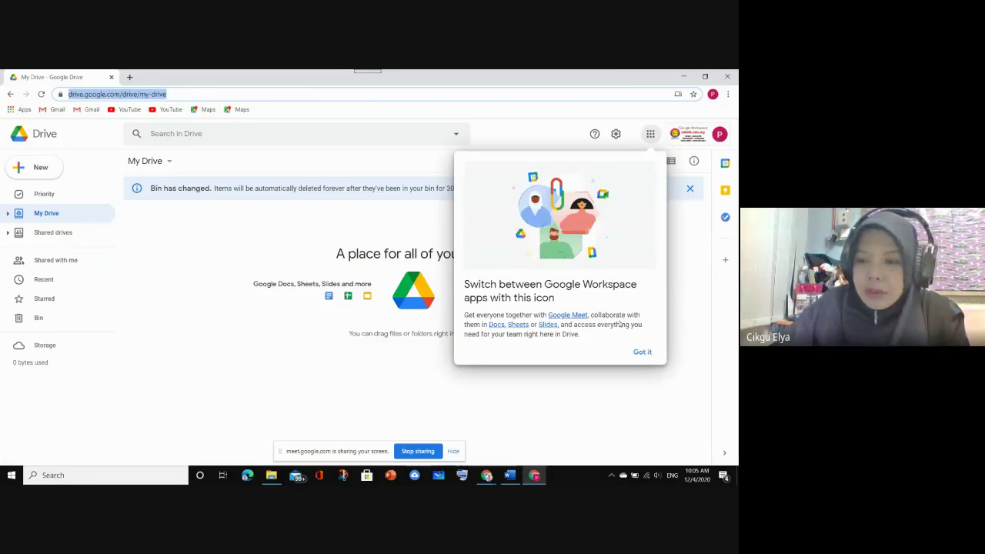
left_click(642, 352)
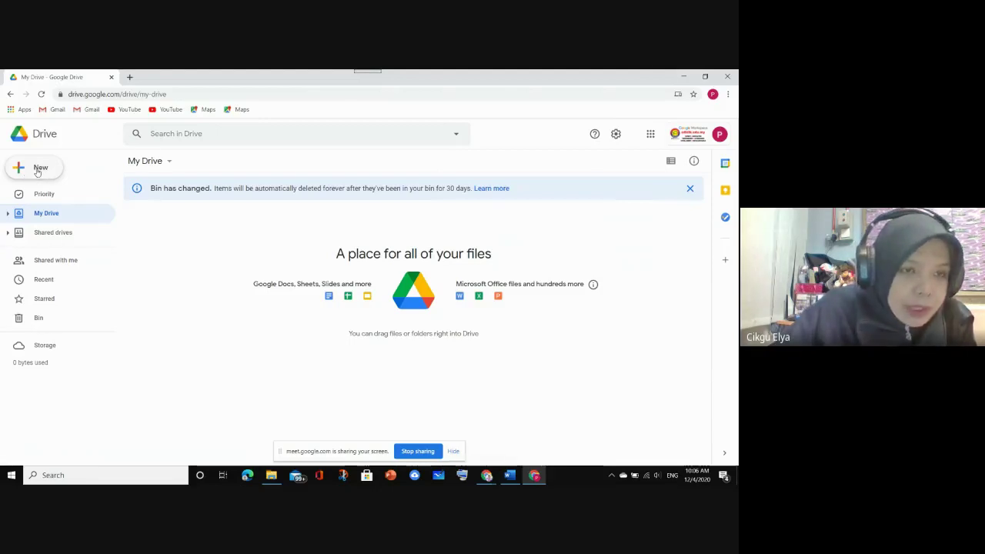
Reload My Drive so the MINGGU PSS folder appears, then open that folder
left_click(36, 168)
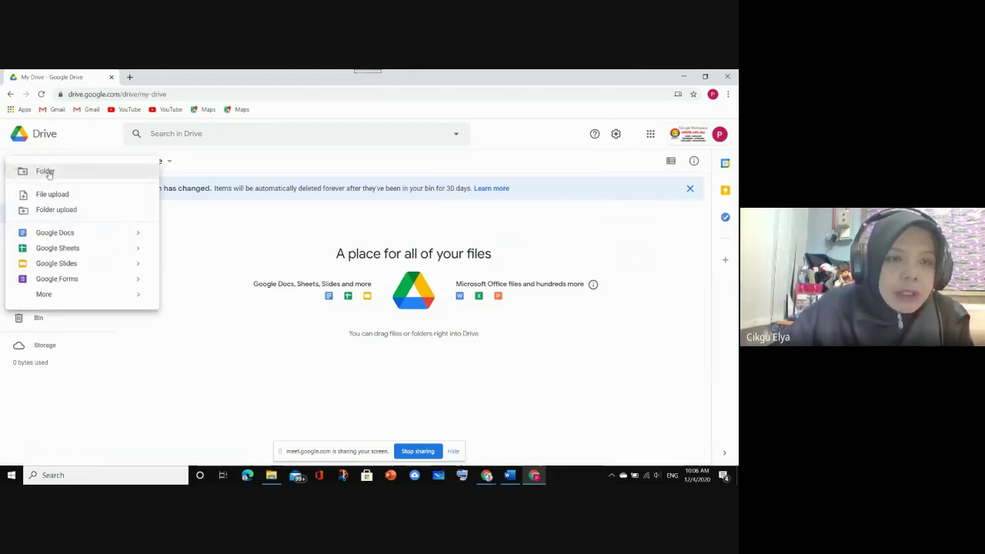
left_click(46, 172)
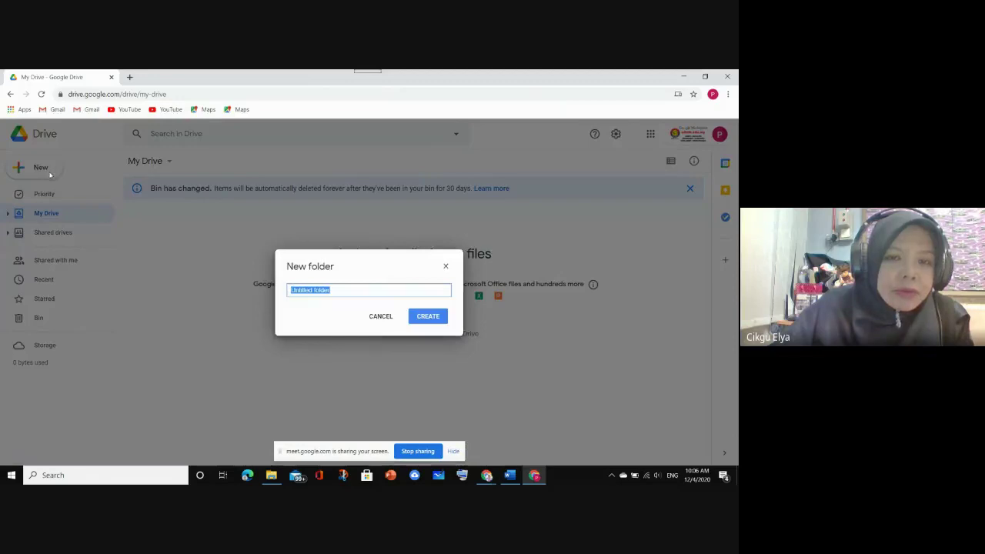
left_click(446, 267)
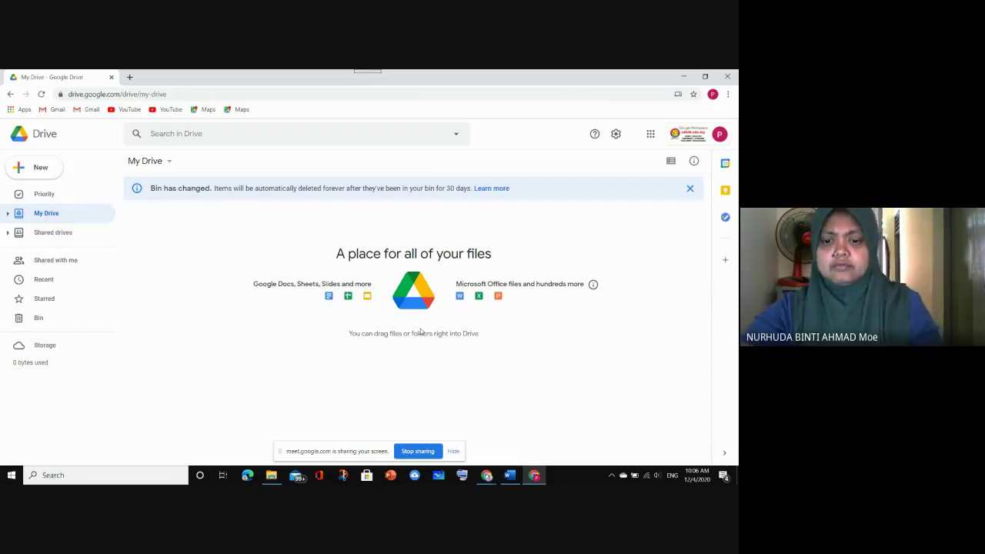
left_click(41, 93)
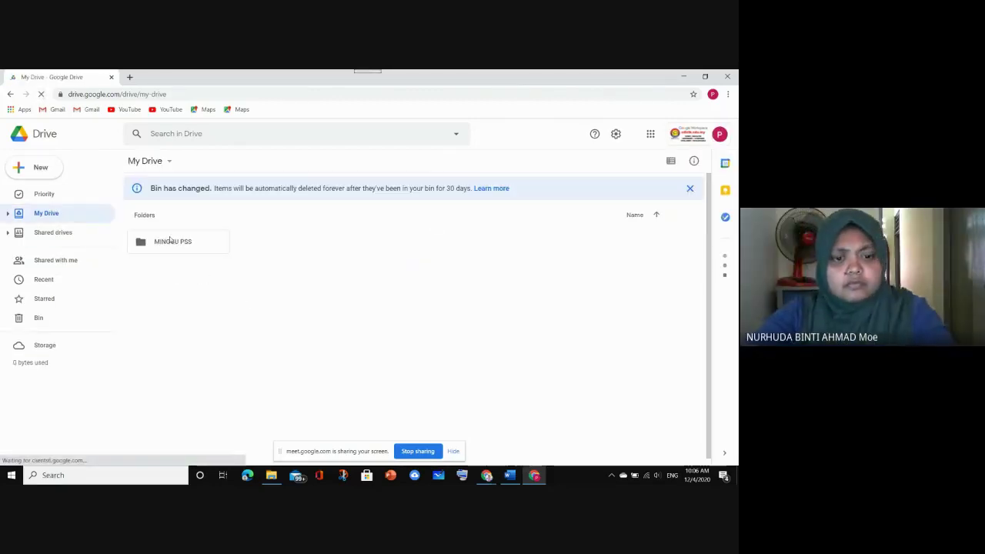
double_click(170, 241)
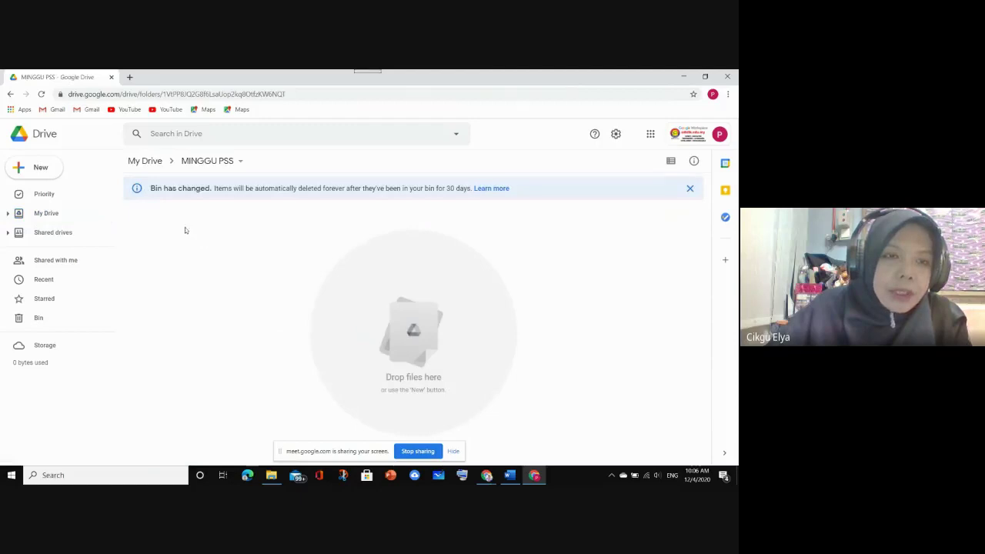
Create a blank Google Sheets spreadsheet in MINGGU PSS from the New menu
left_click(41, 168)
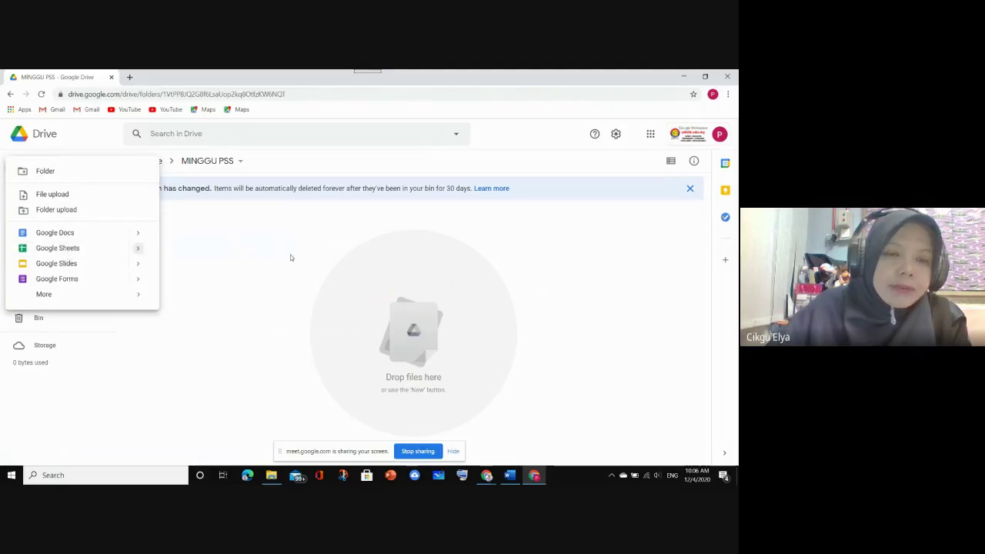
left_click(497, 276)
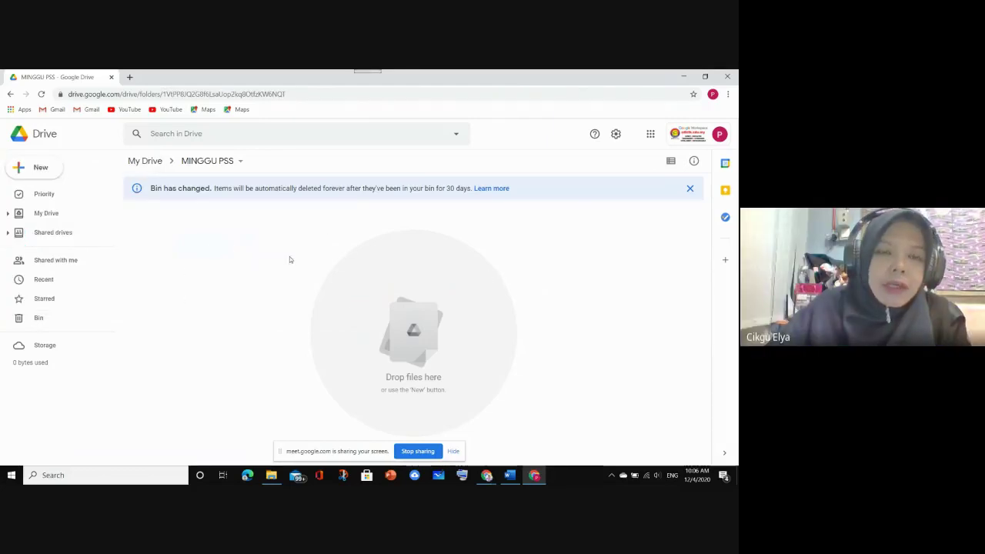
left_click(34, 163)
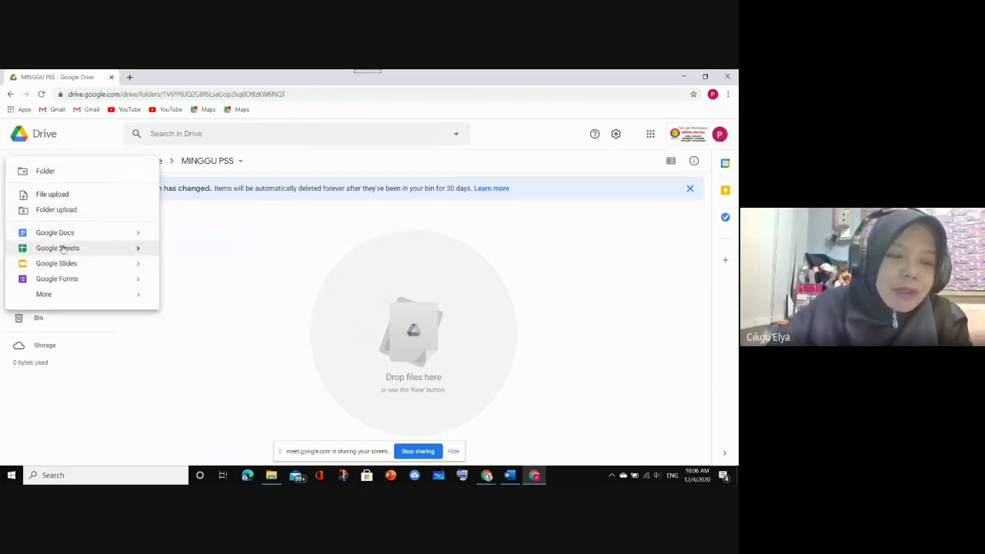
left_click(64, 248)
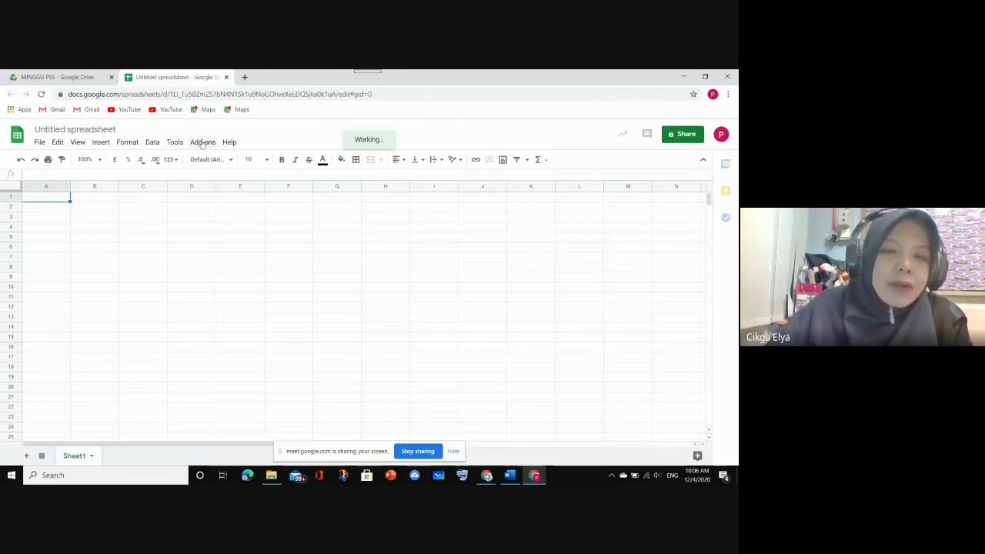
Choose Add-ons > Document Studio > Restore License in the Untitled spreadsheet
left_click(203, 142)
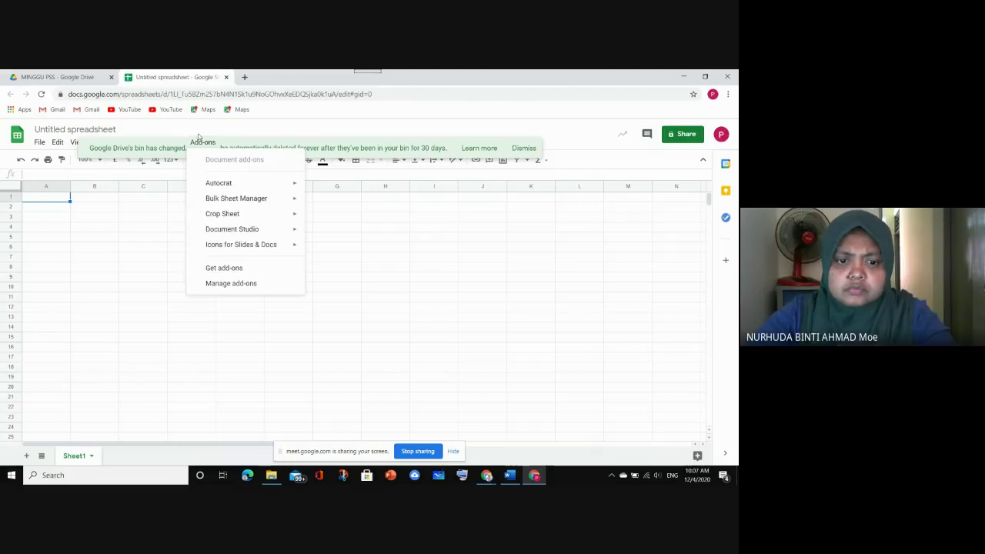
mouse_move(214, 232)
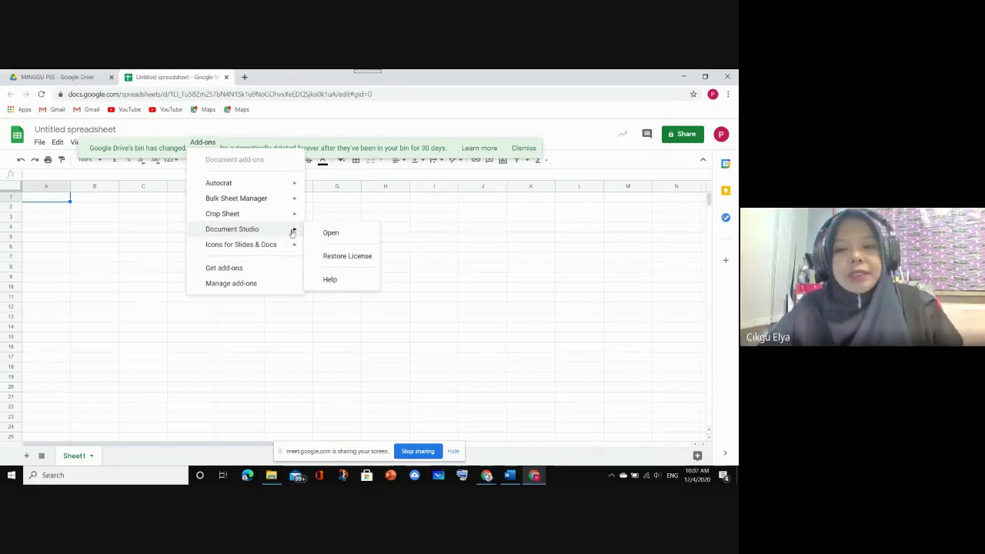
left_click(361, 256)
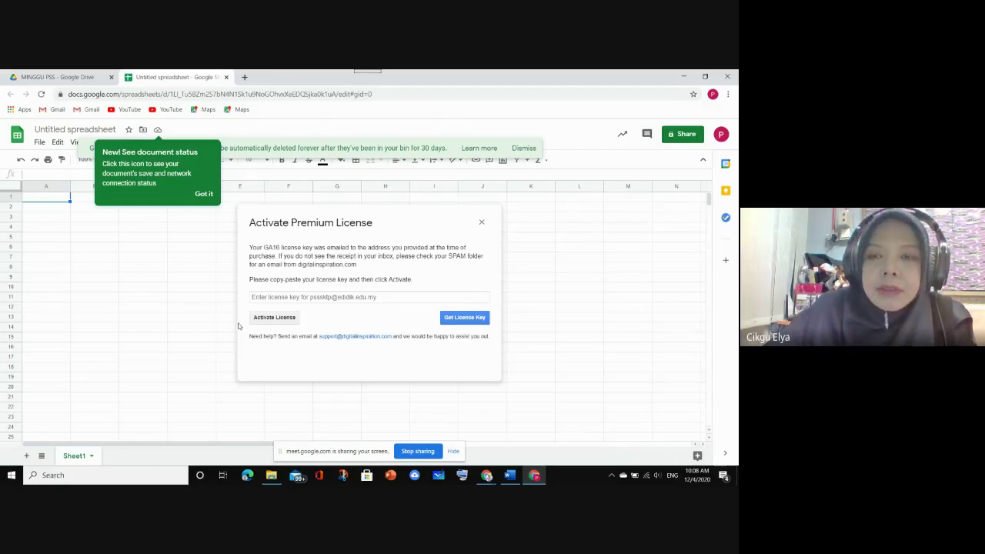
Paste the licence key into the Activate Premium License dialog and activate Document Studio premium
left_click(204, 195)
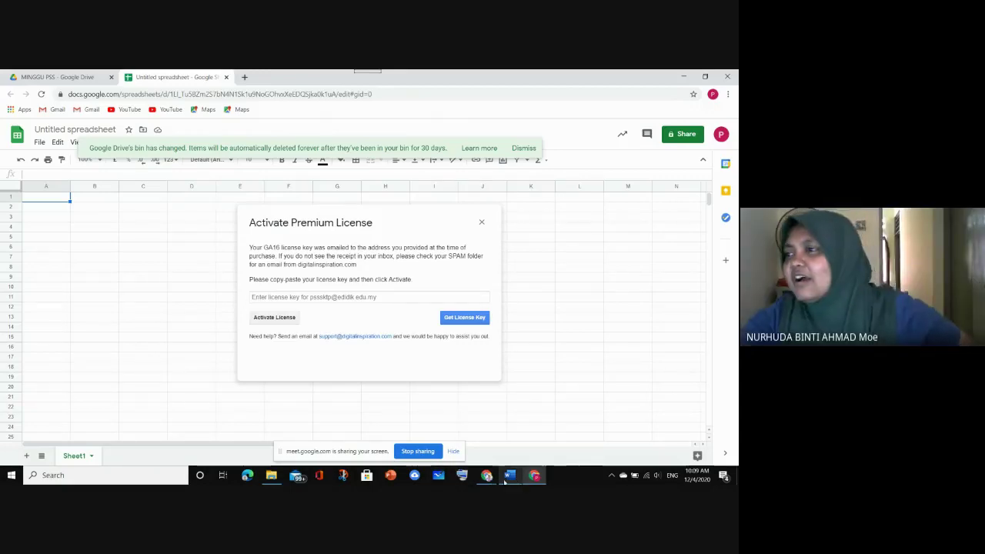
right_click(273, 297)
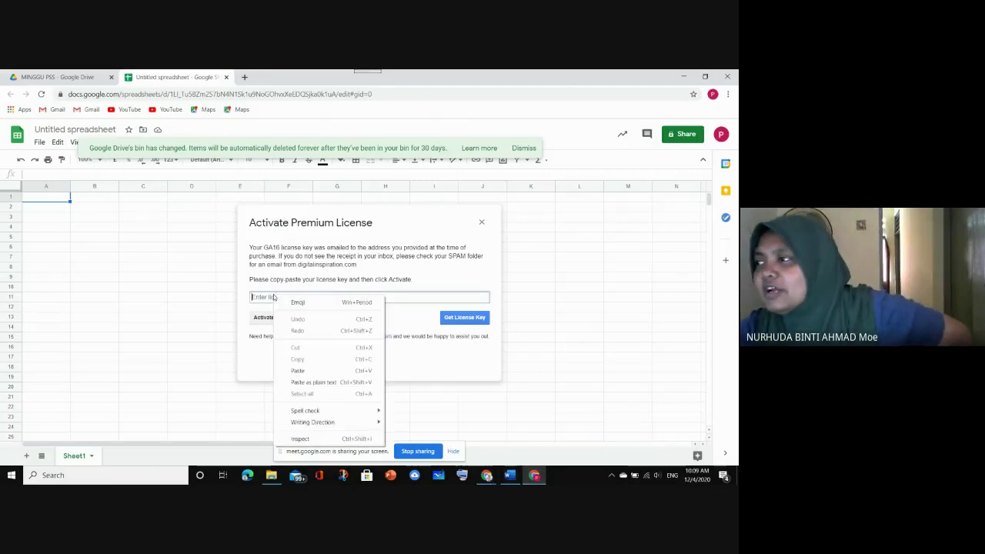
left_click(298, 370)
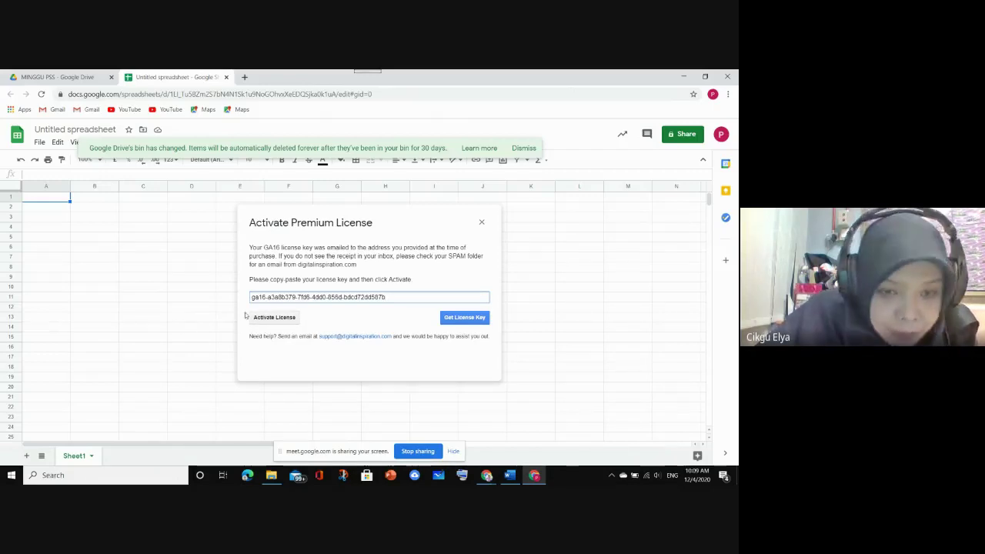
left_click(267, 318)
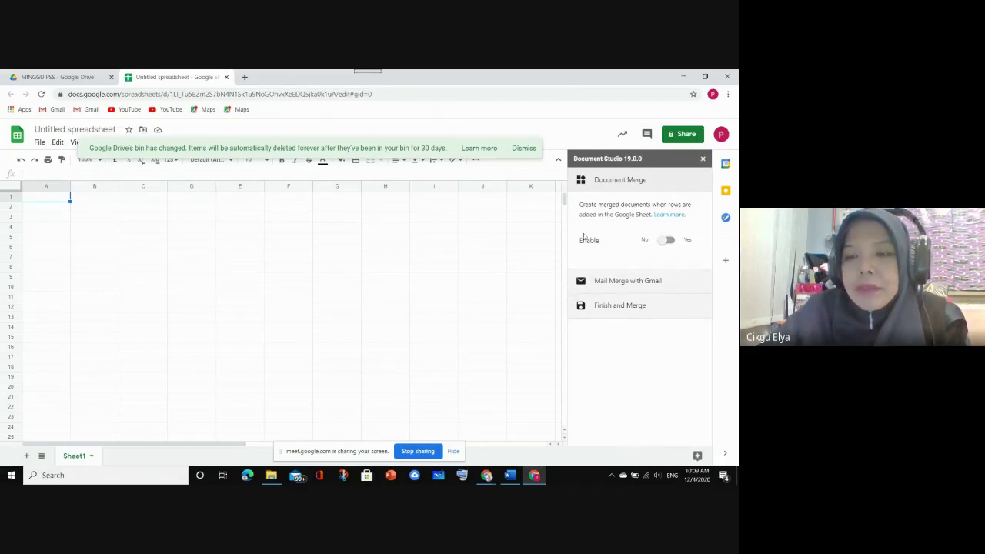
left_click(702, 159)
left_click(41, 94)
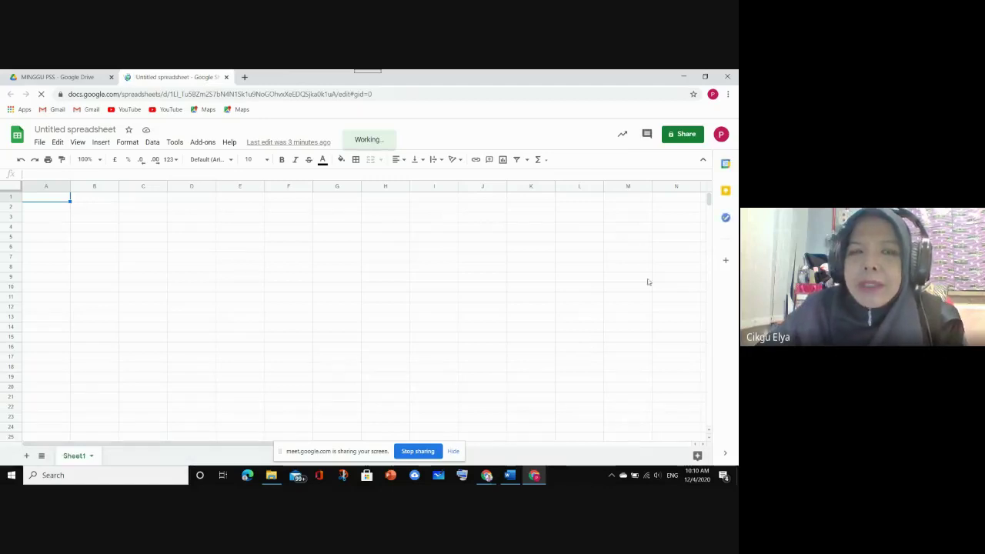
left_click(202, 141)
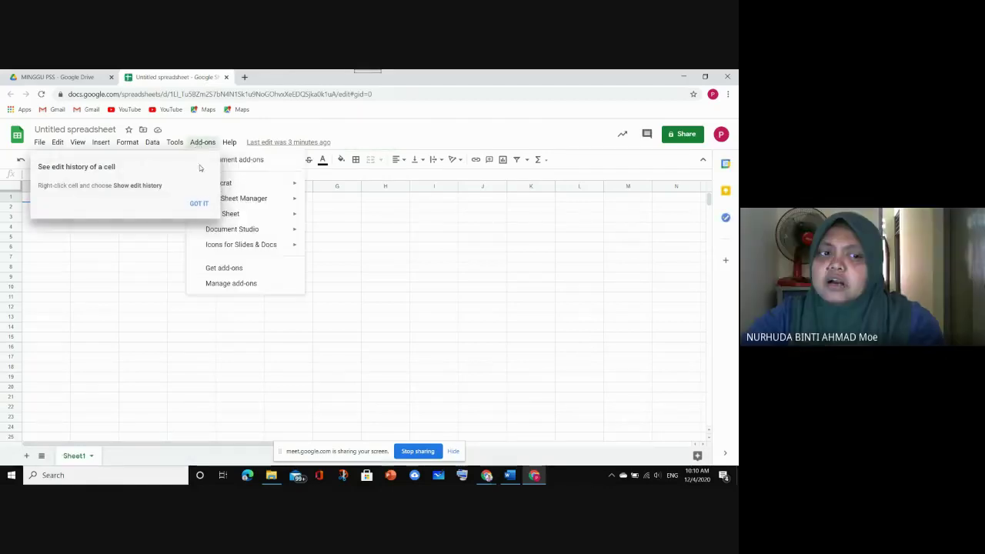
left_click(201, 143)
left_click(195, 145)
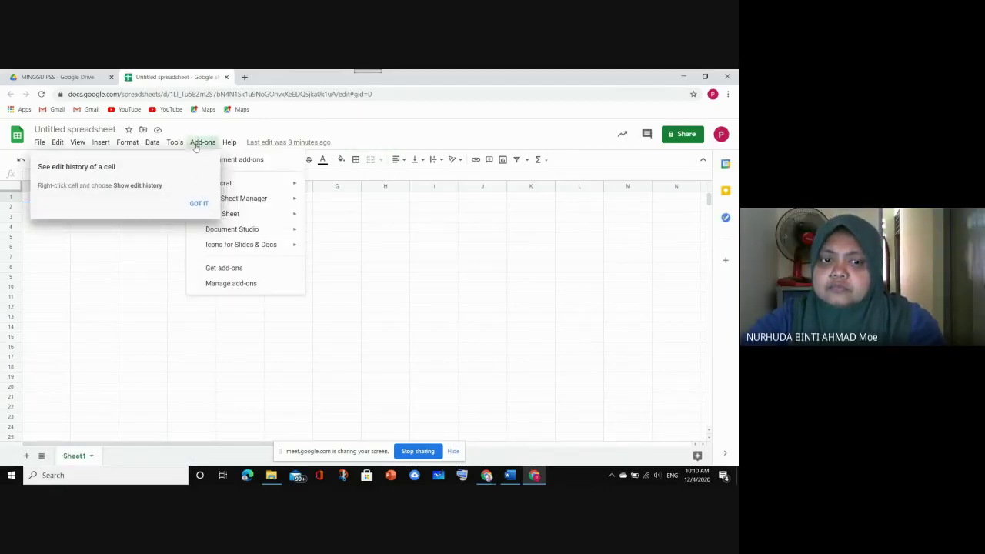
mouse_move(231, 229)
left_click(319, 238)
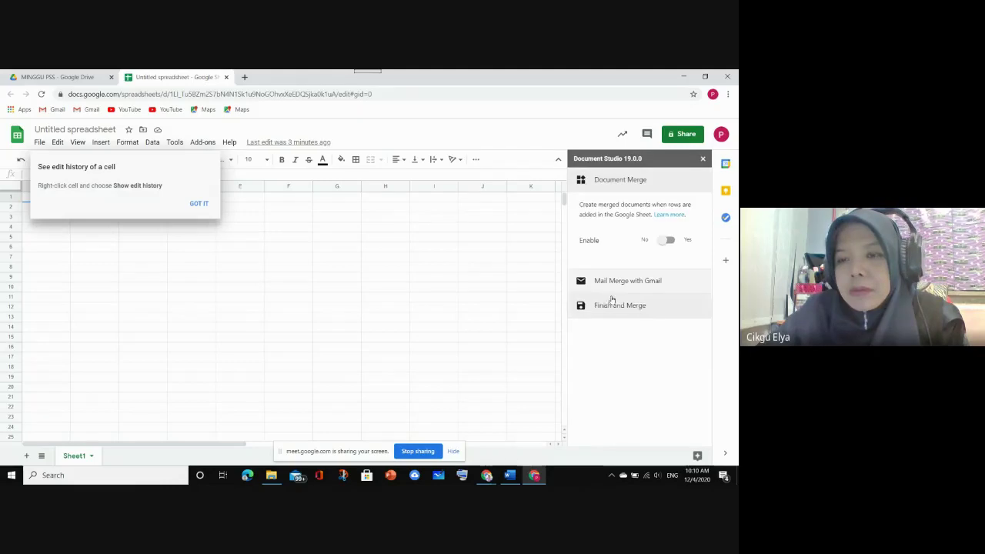
left_click(669, 241)
scroll(641, 294, "down", 3)
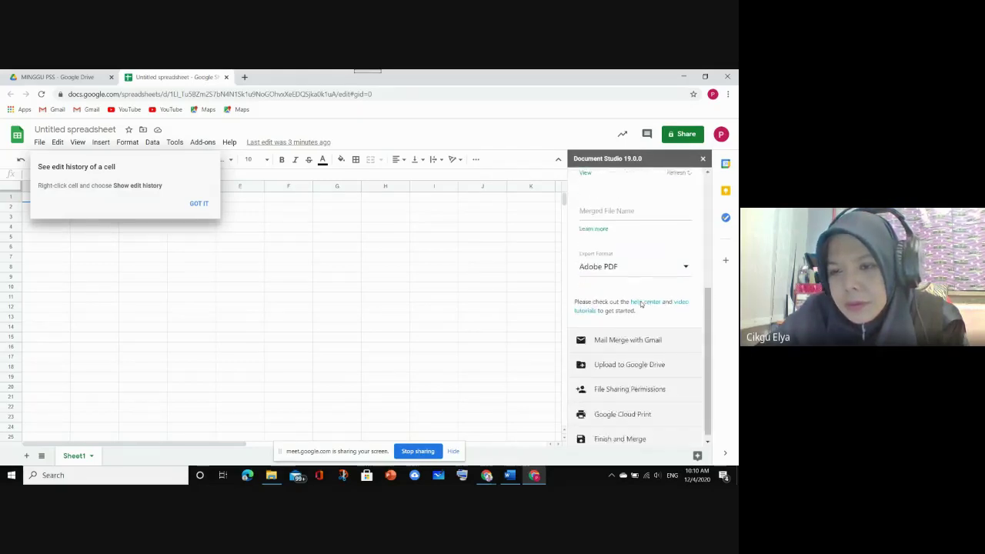
scroll(642, 294, "up", 3)
left_click(655, 242)
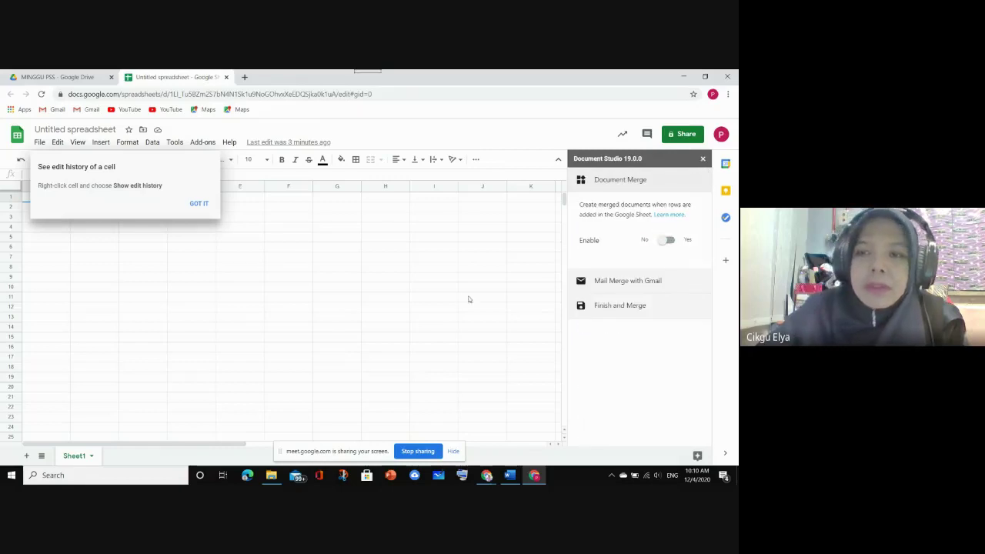
left_click(431, 298)
left_click(194, 204)
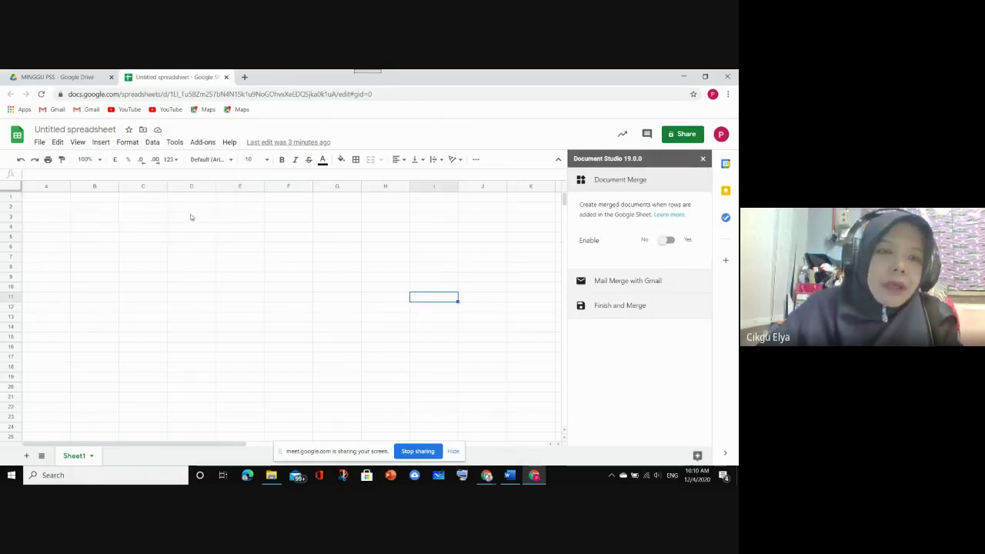
Close the Sheets tab and move both Untitled spreadsheets in MINGGU PSS to the bin
left_click(227, 77)
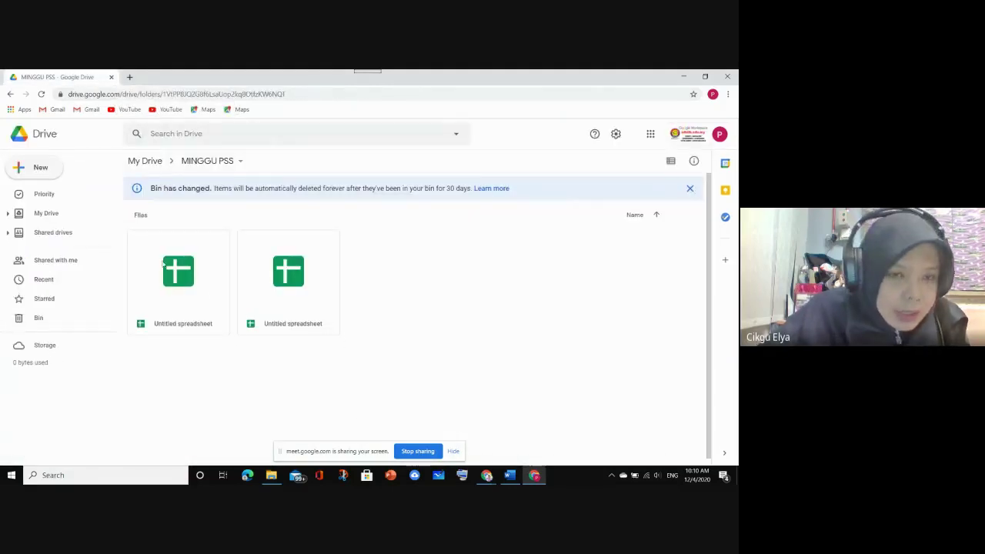
scroll(199, 263, "down", 1)
left_click(199, 267)
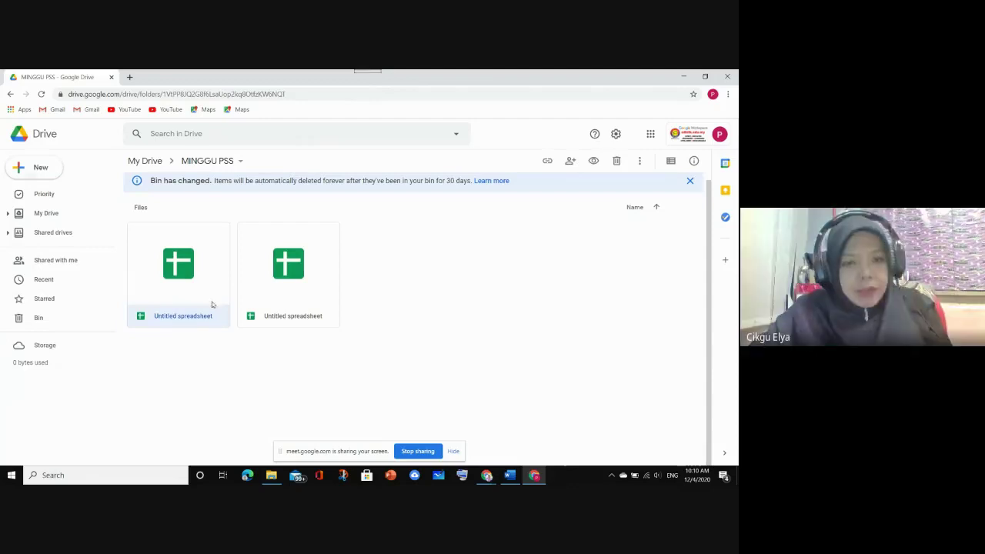
left_click(278, 324, "ctrl")
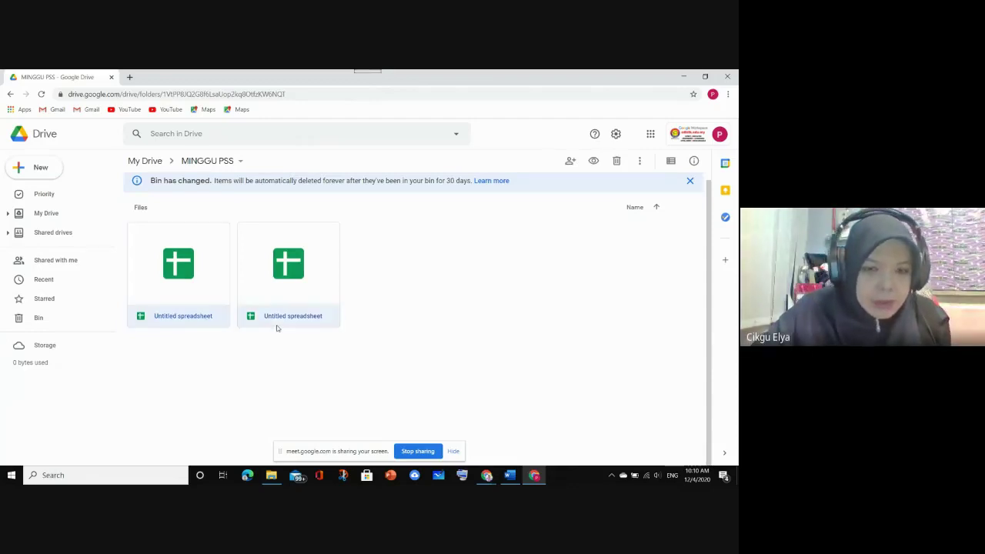
right_click(277, 324)
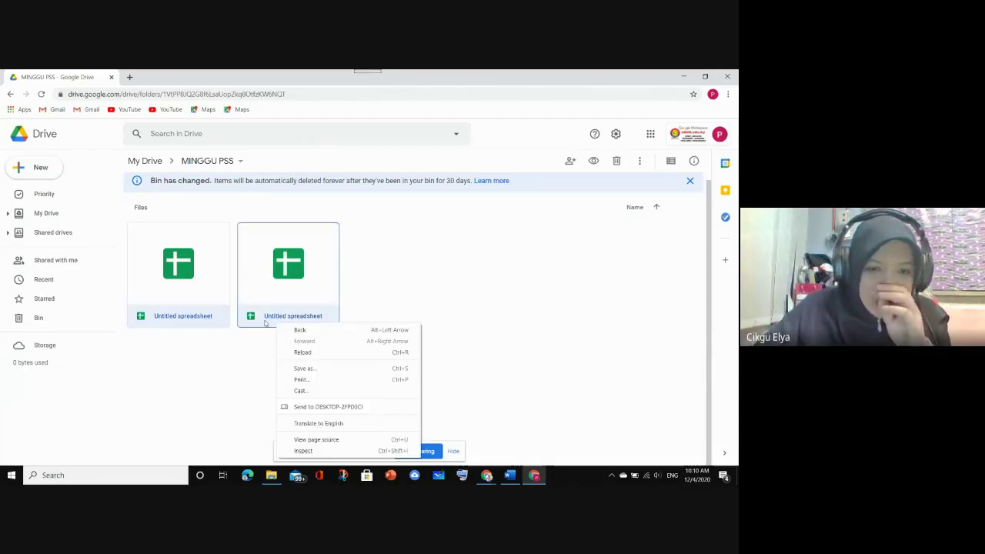
right_click(263, 320)
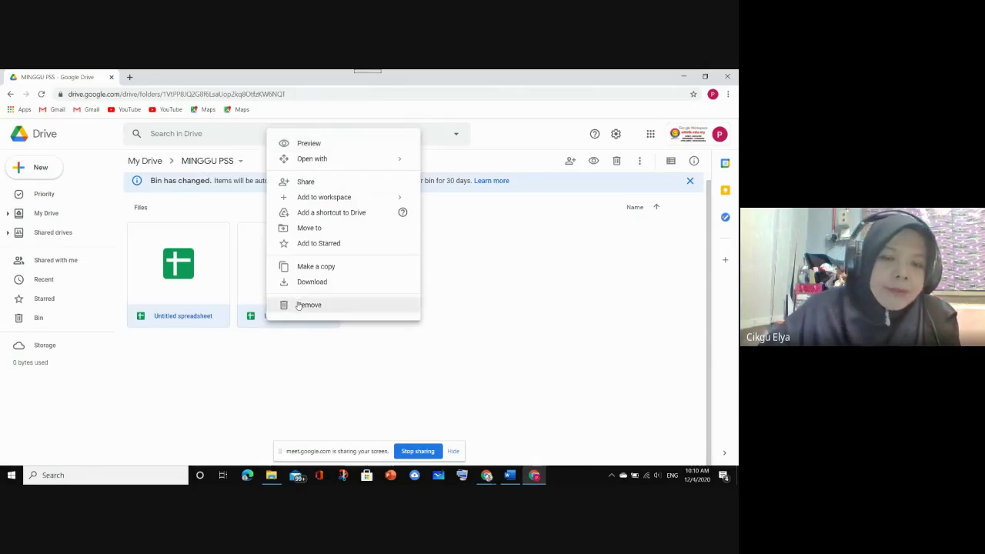
left_click(300, 306)
left_click(387, 316)
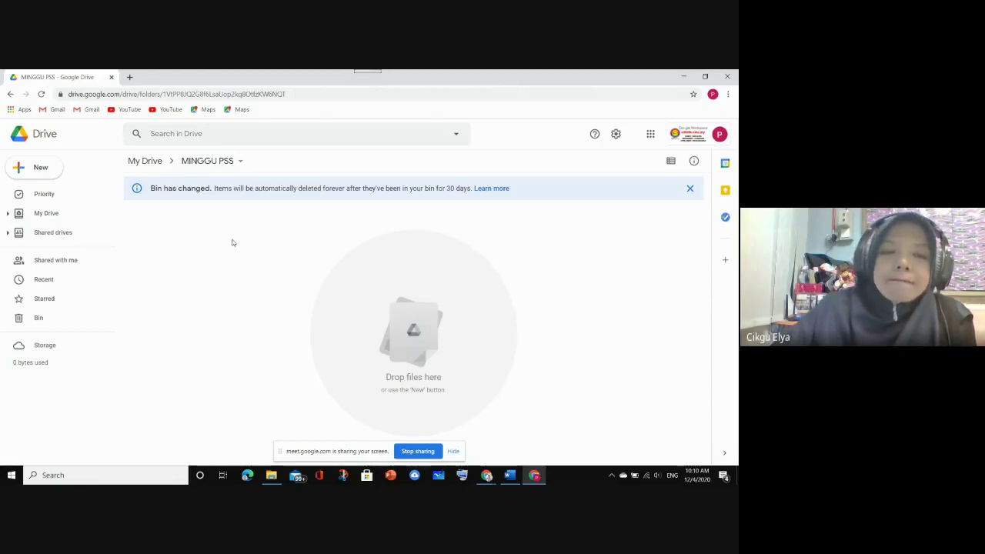
Upload PSS ASLIA.pptx from the computer into MINGGU PSS and reload the folder
left_click(45, 168)
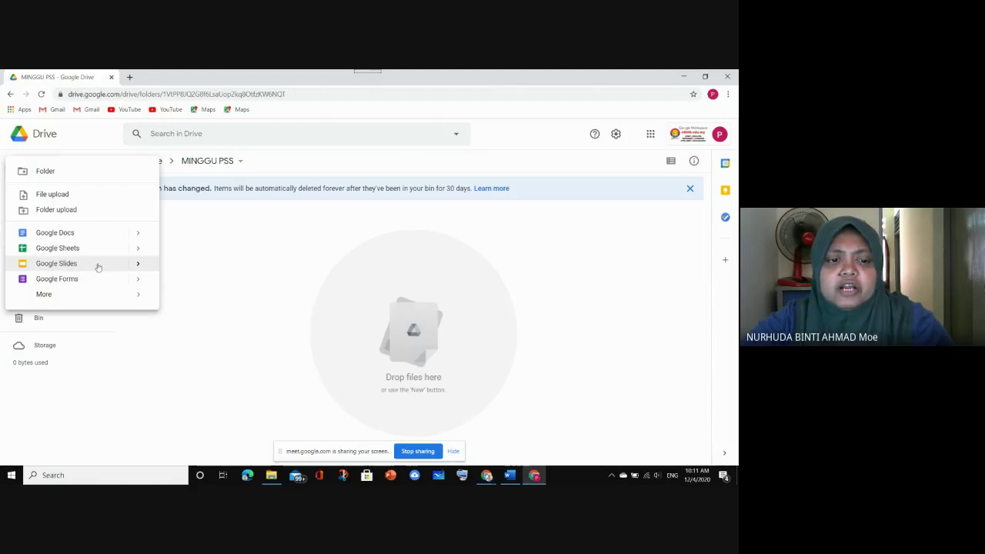
left_click(202, 229)
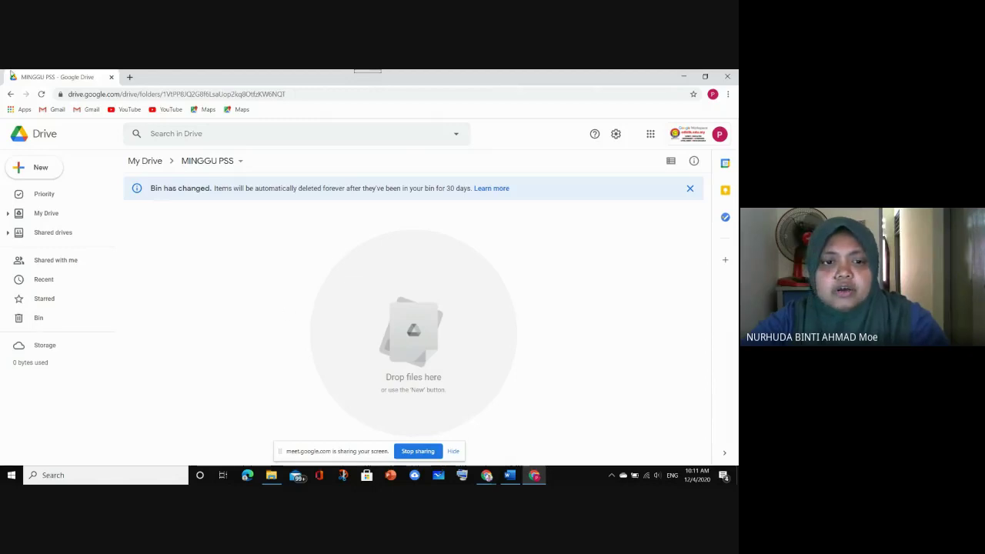
left_click(41, 94)
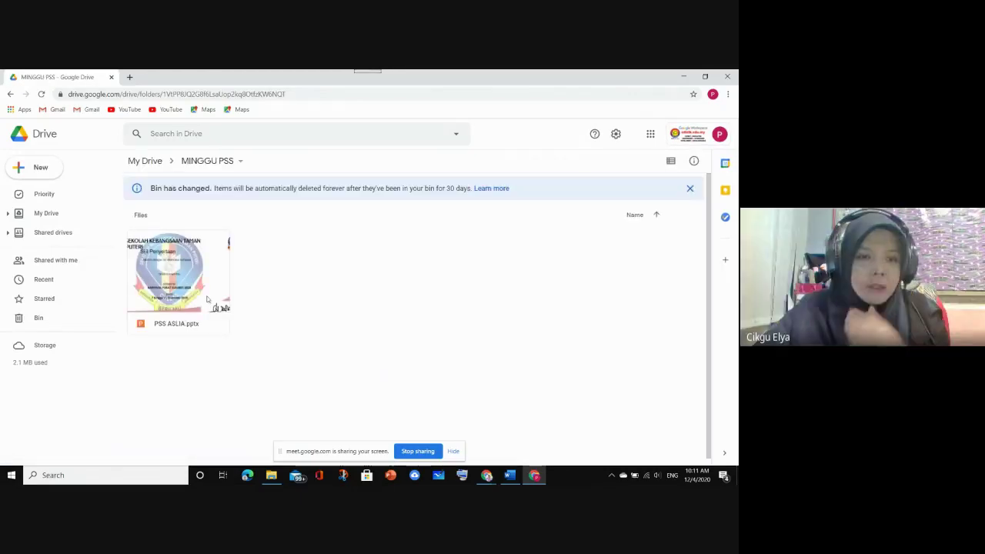
Dismiss the shared drives tip and open PSS ASLIA.pptx with Google Slides
left_click(206, 299)
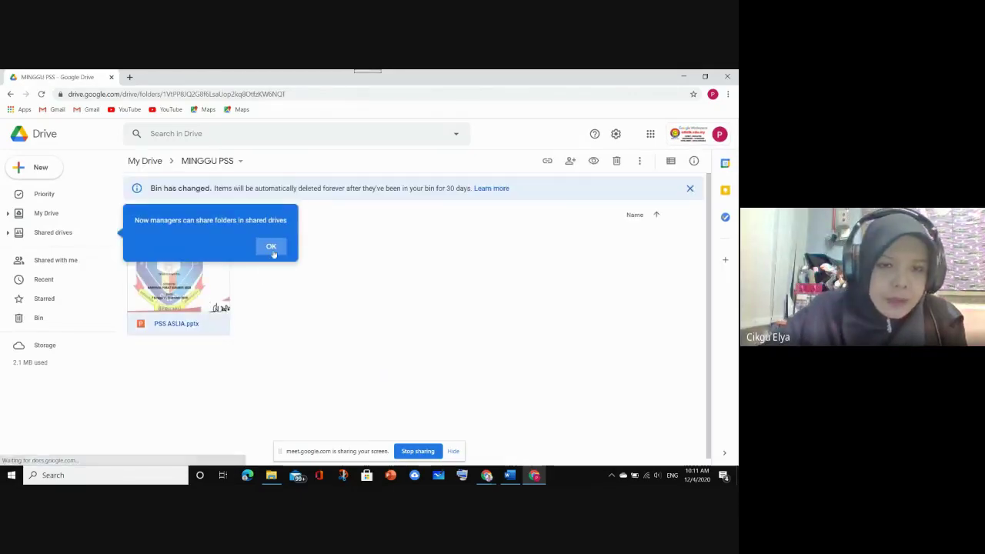
left_click(271, 244)
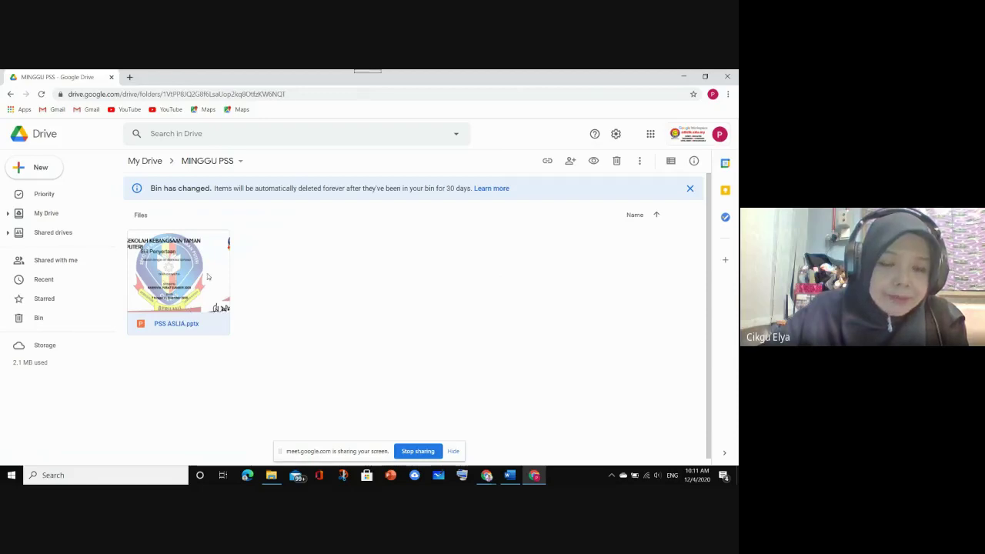
right_click(207, 275)
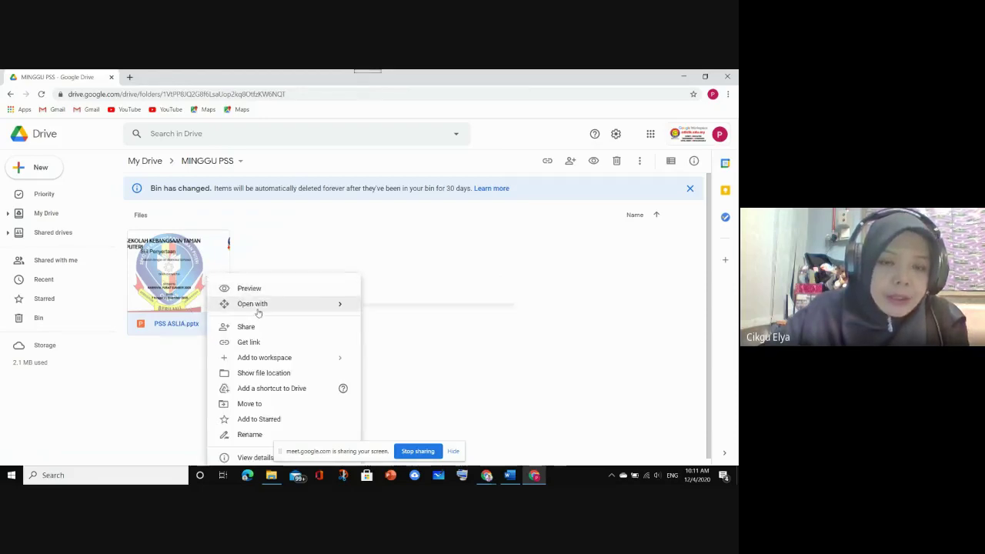
mouse_move(254, 305)
left_click(399, 311)
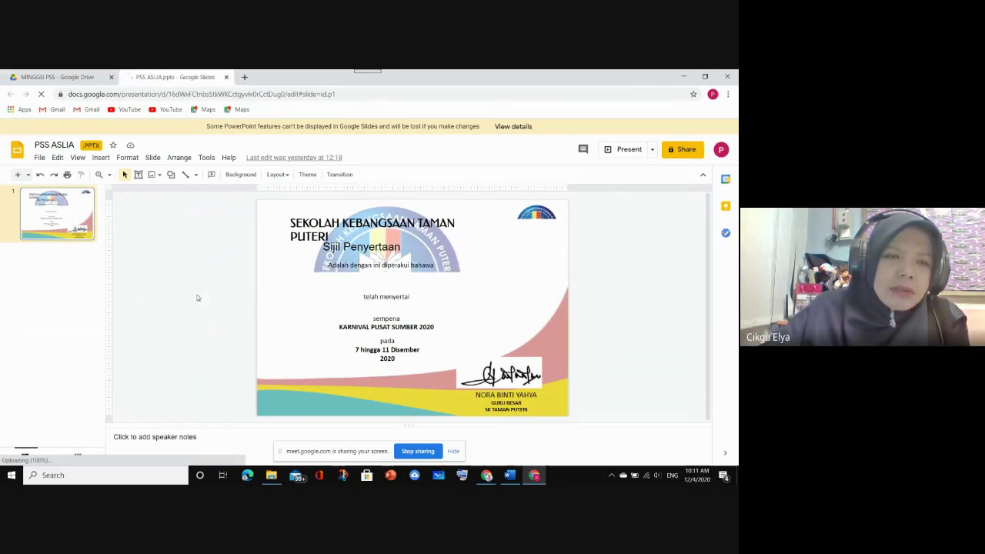
Save the template as a Google Slides copy named PSS ASLIA and confirm it in the folder
left_click(40, 158)
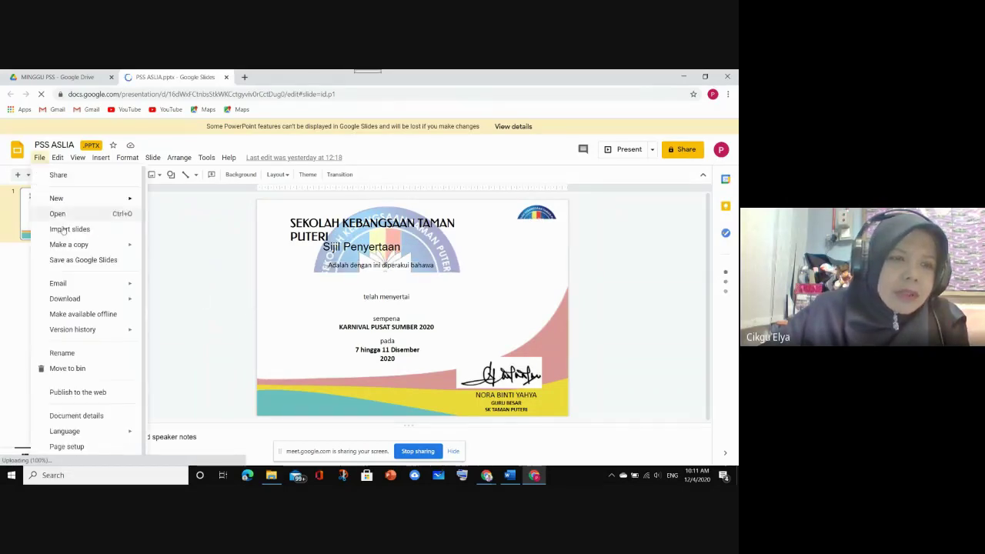
left_click(76, 263)
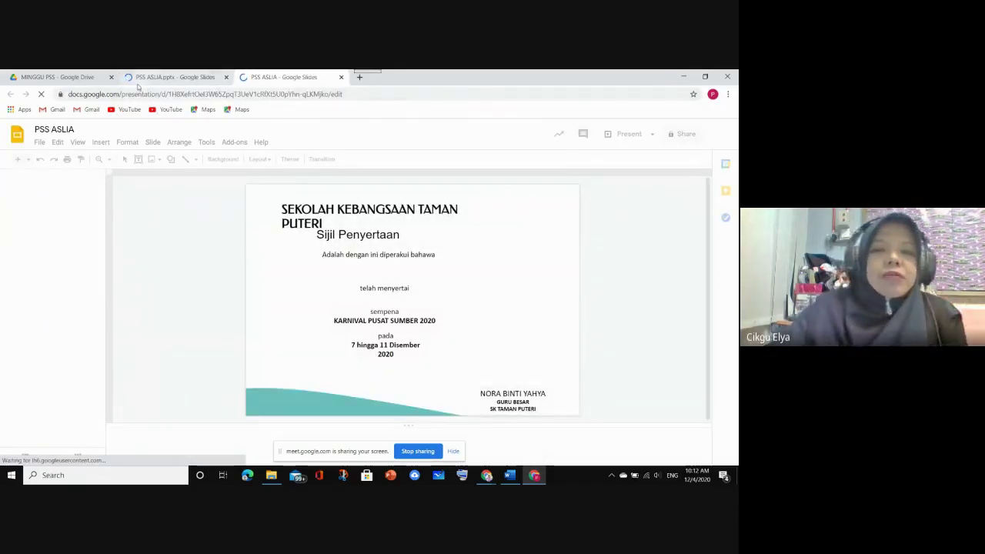
left_click(54, 77)
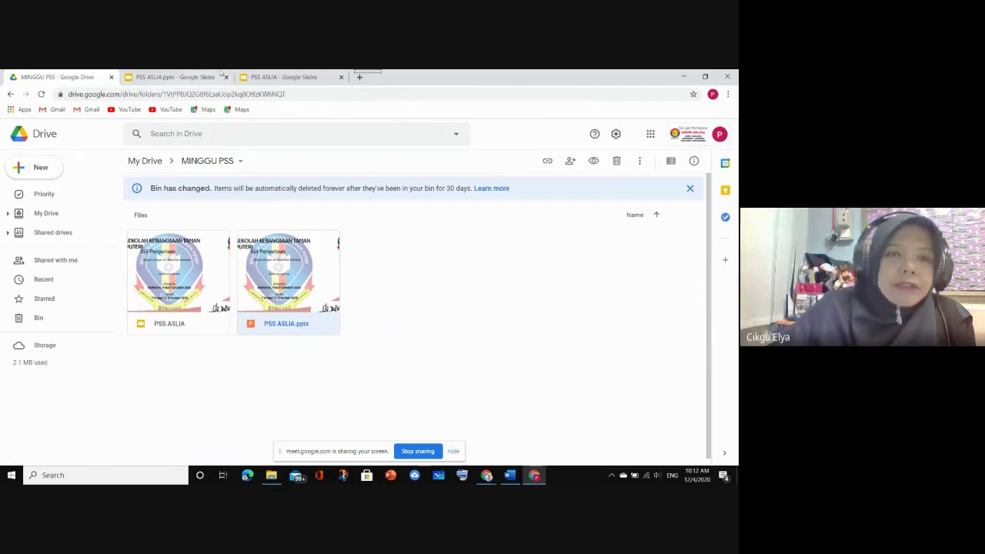
left_click(280, 80)
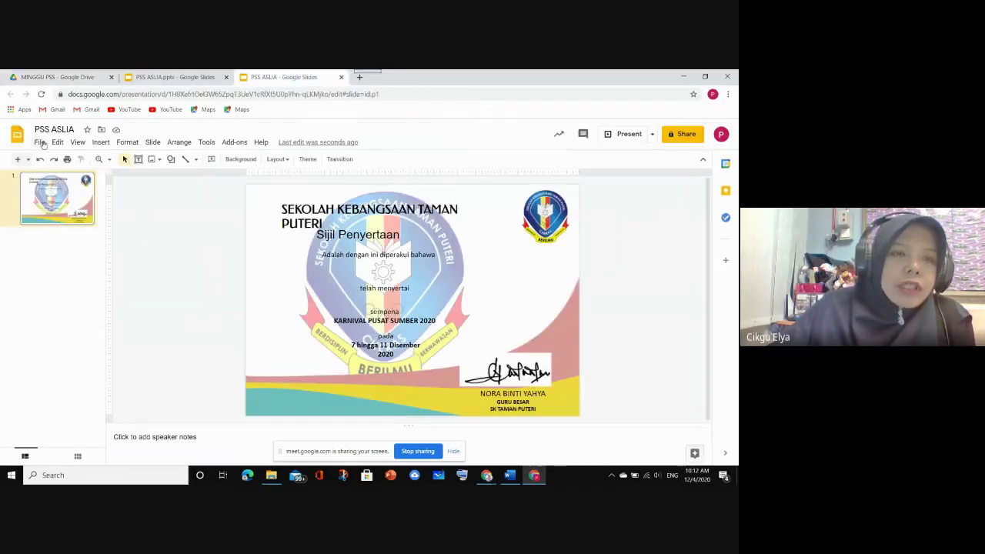
Return to the original PSS ASLIA.pptx tab and dismiss the Welcome to Office Editing message
left_click(43, 144)
mouse_move(61, 235)
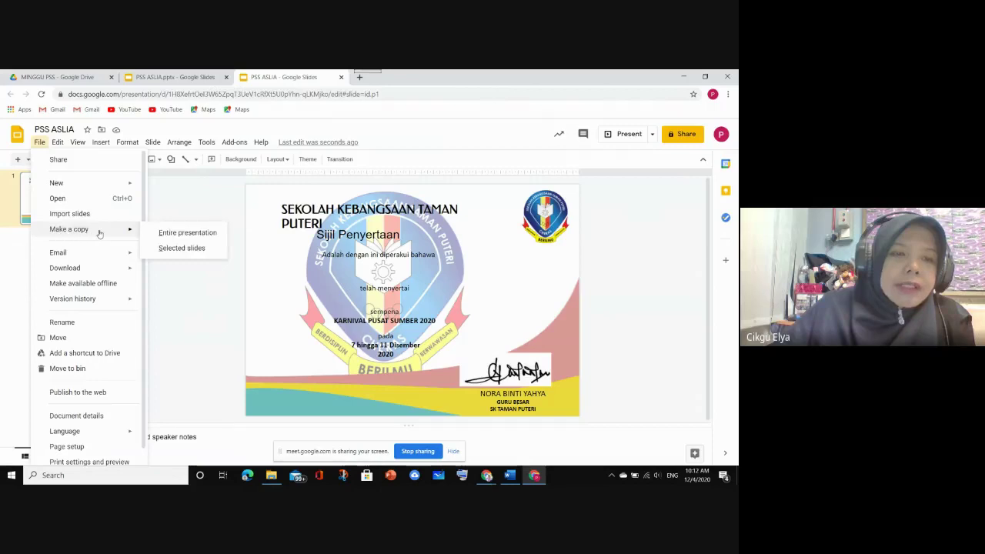
left_click(176, 77)
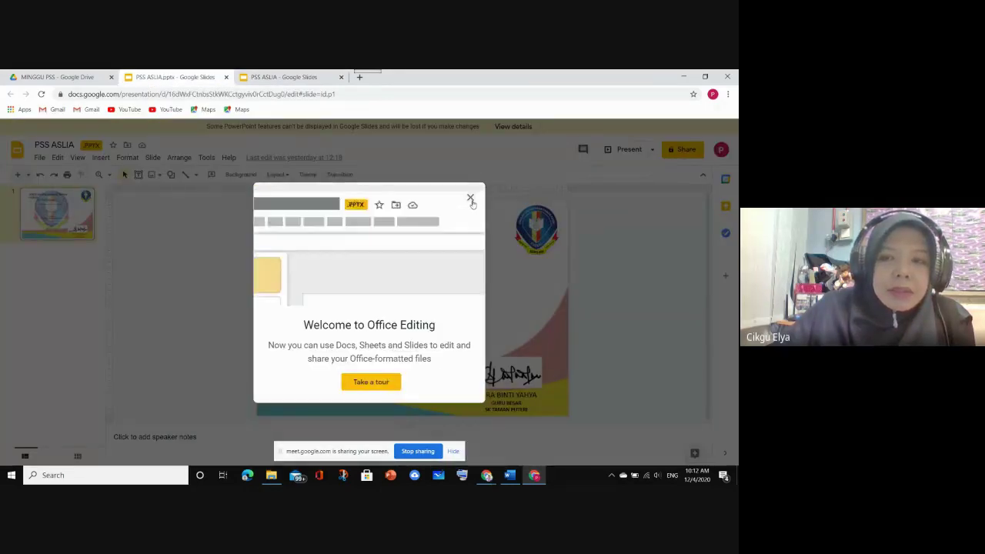
left_click(471, 199)
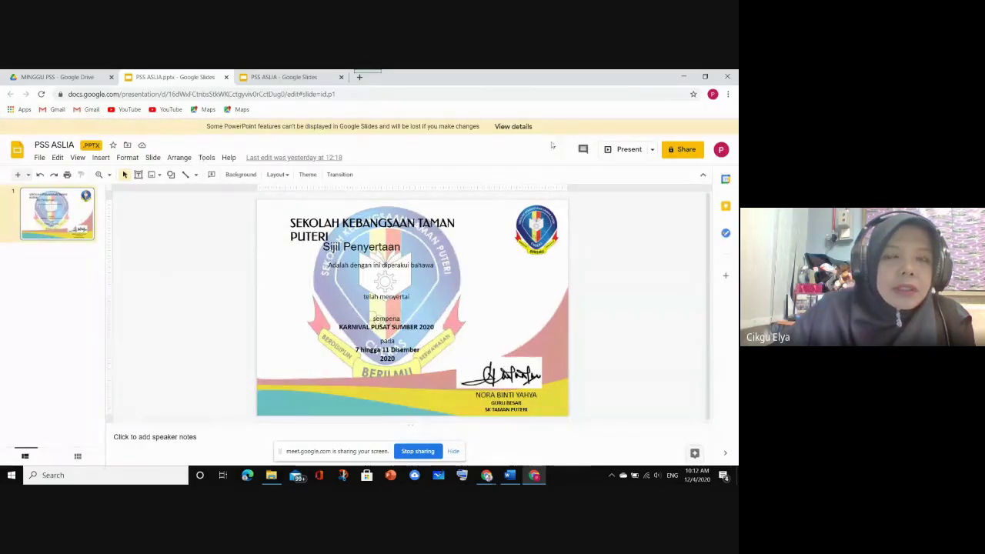
left_click(38, 158)
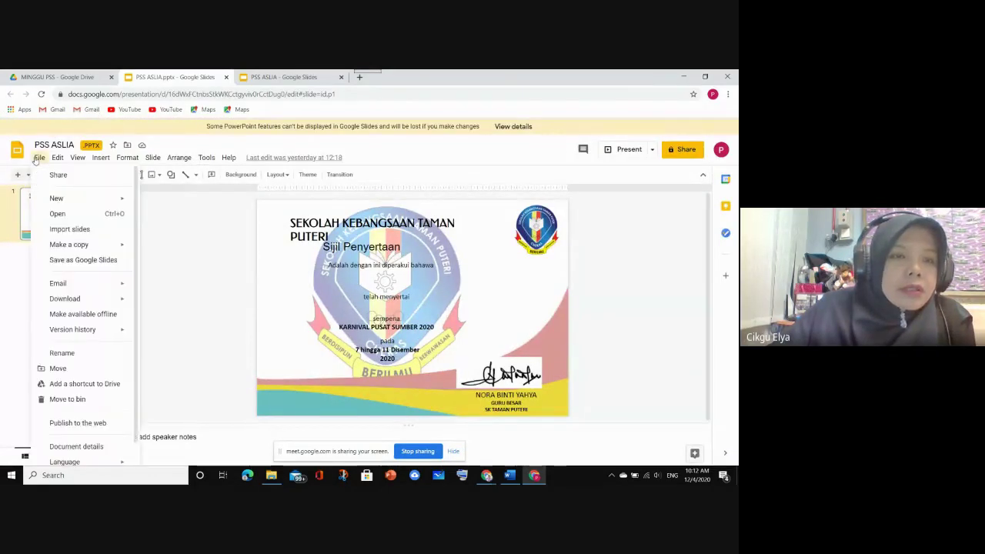
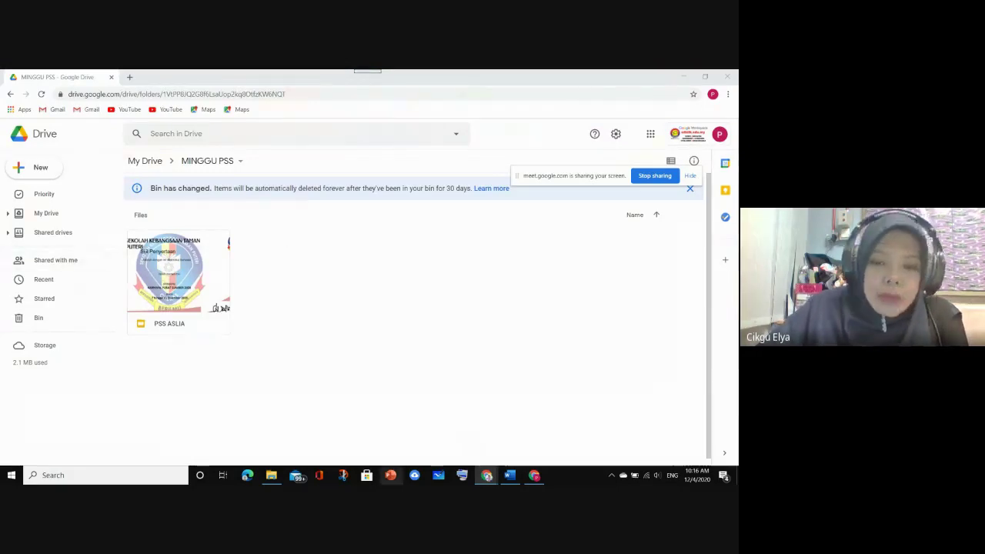
Switch from the Drive folder to the Word document with the names and phone numbers table
mouse_move(487, 475)
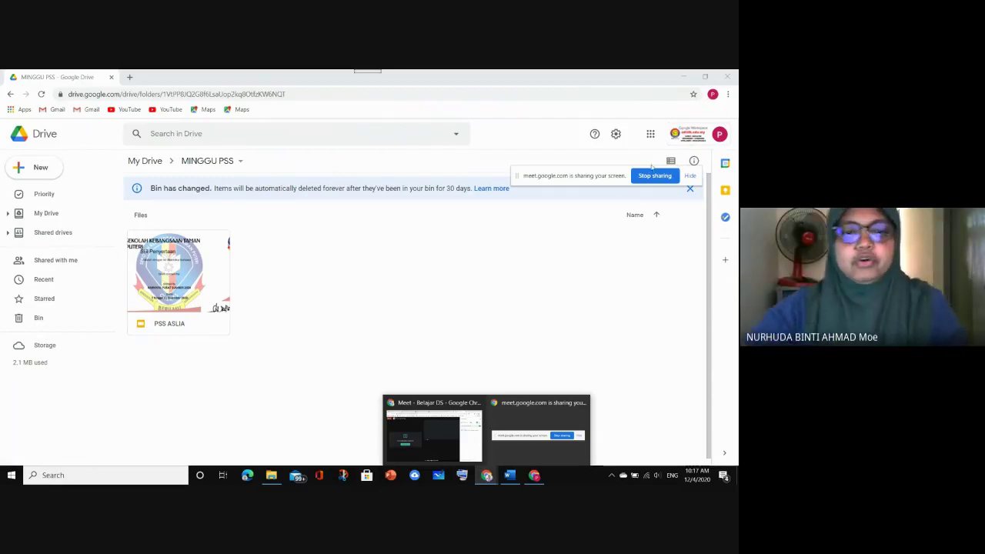
left_click(553, 311)
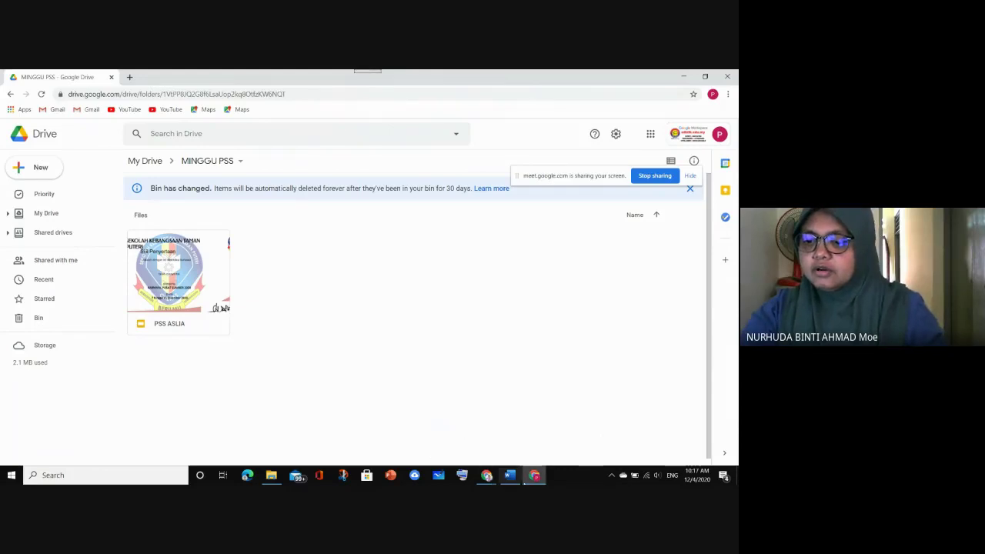
left_click(509, 477)
Dismiss the Word sign-in notice and minimise the name table document
left_click(483, 377)
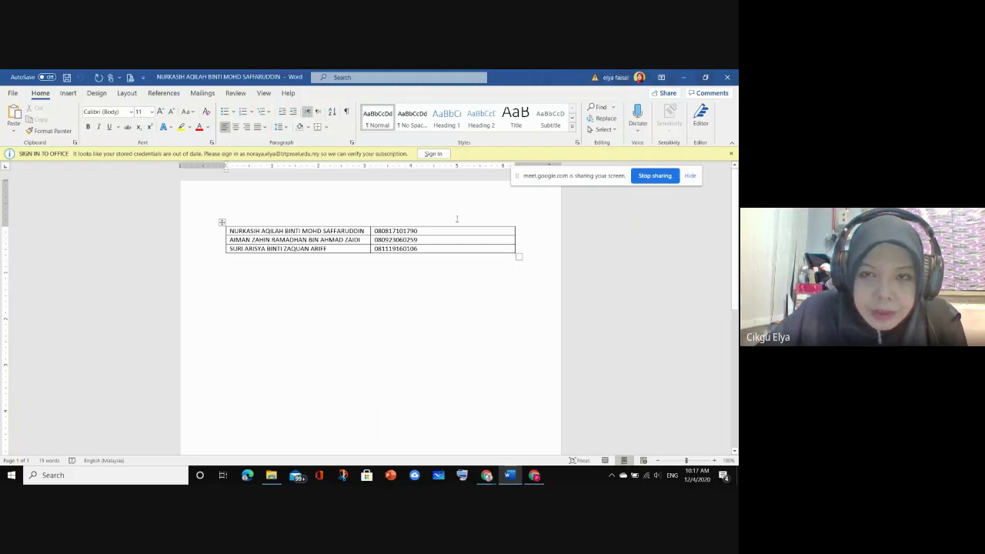
left_click(432, 154)
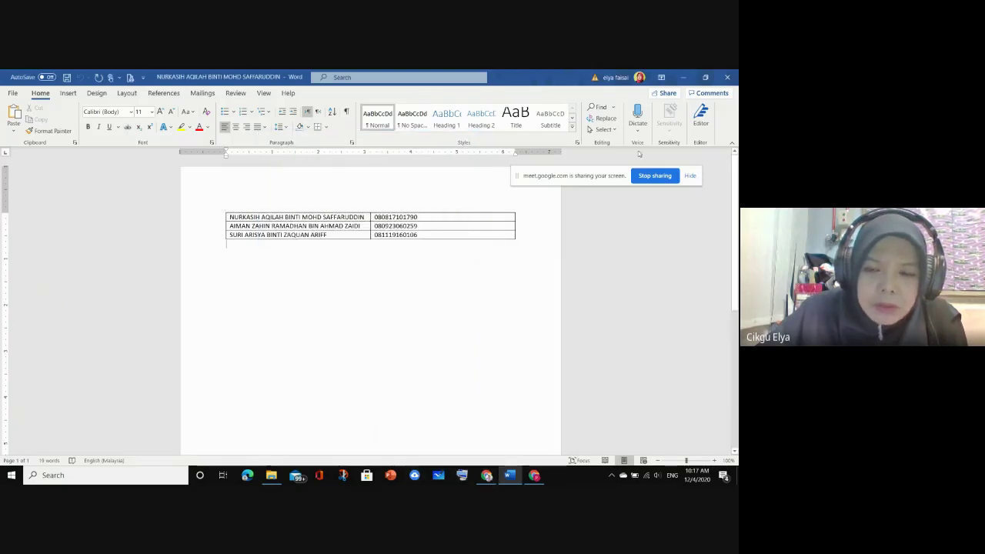
left_click(684, 78)
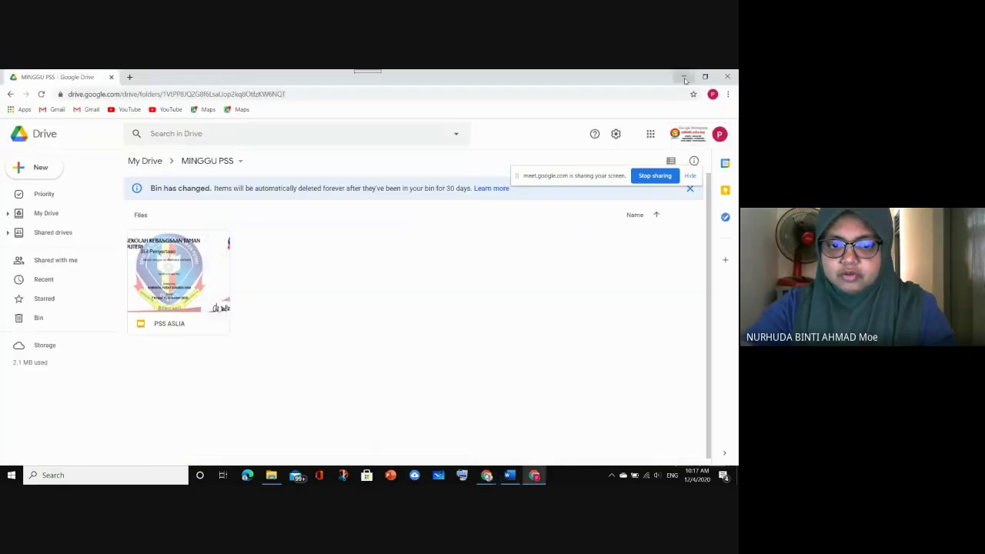
Minimise the browser windows and launch the PKGNILAI Chrome shortcut from the CHROME USER folder
left_click(684, 78)
left_click(684, 78)
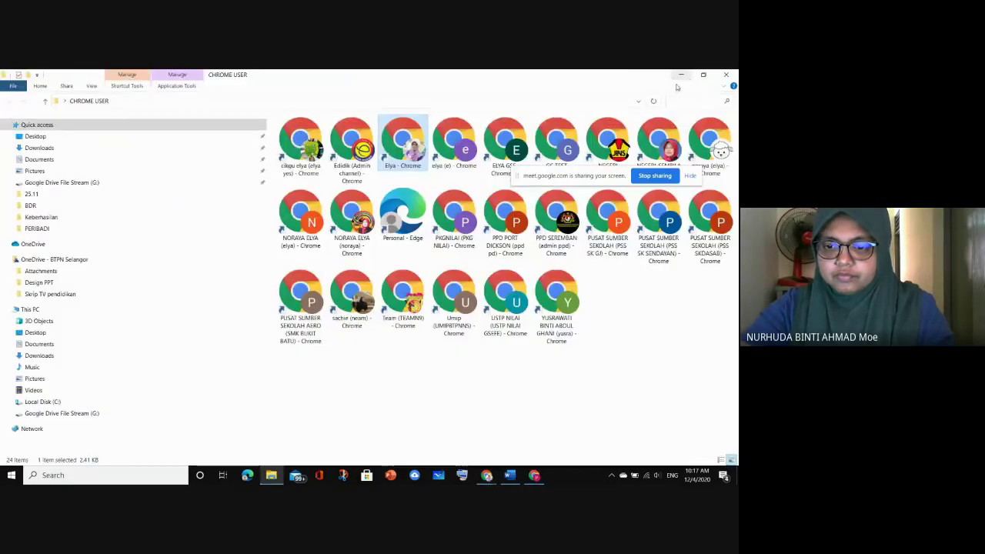
left_click(345, 366)
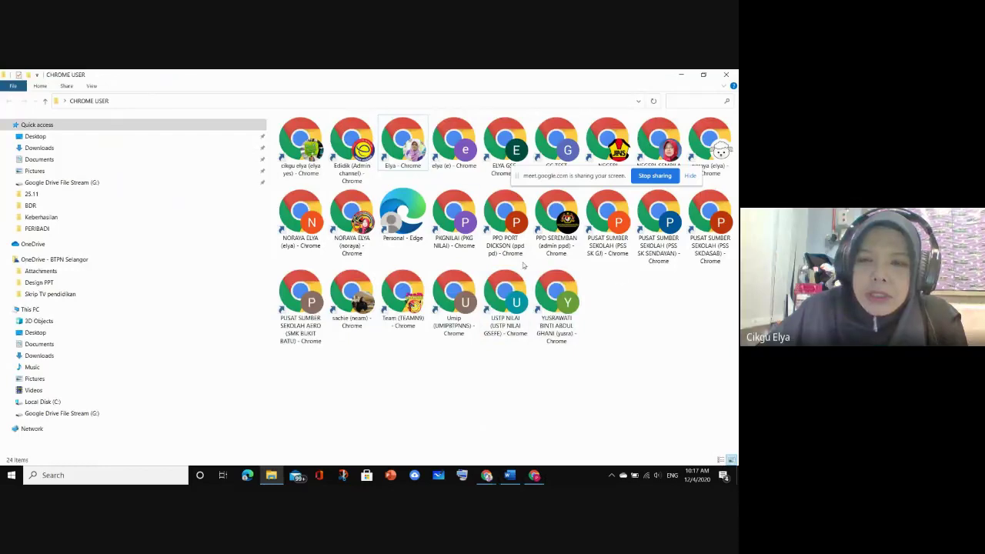
left_click(467, 246)
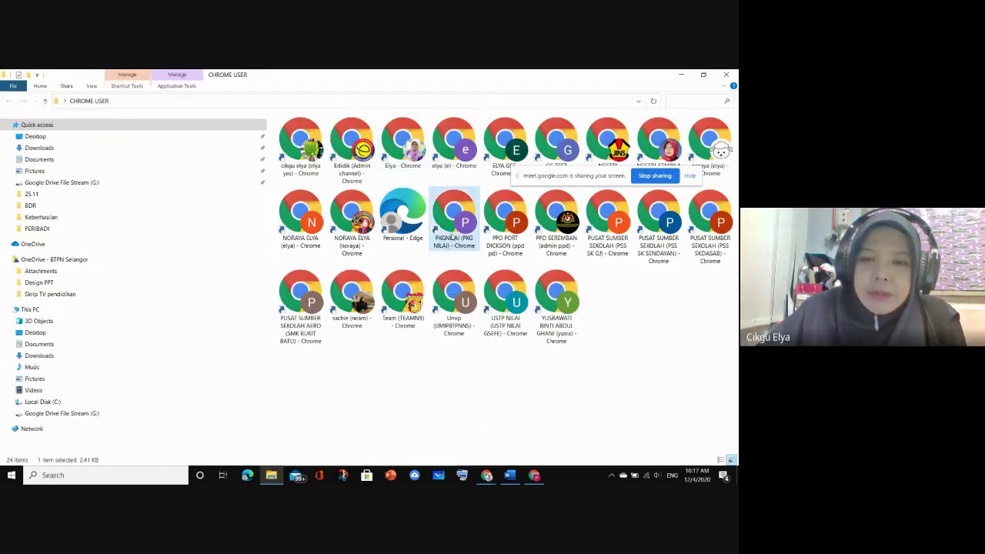
double_click(467, 246)
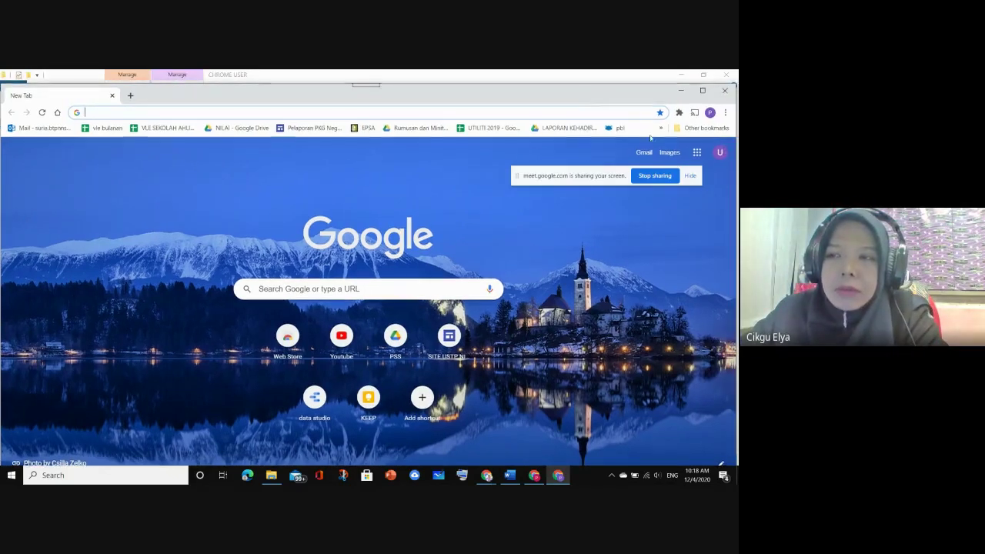
Open Google Drive from the apps grid in the PKGNILAI profile and maximise the window
left_click(697, 153)
left_click(703, 199)
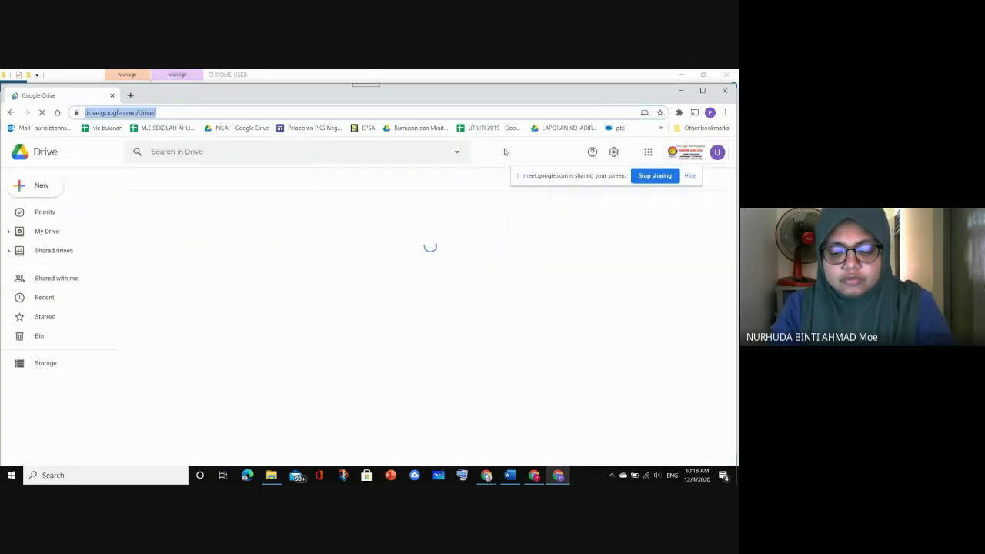
double_click(501, 91)
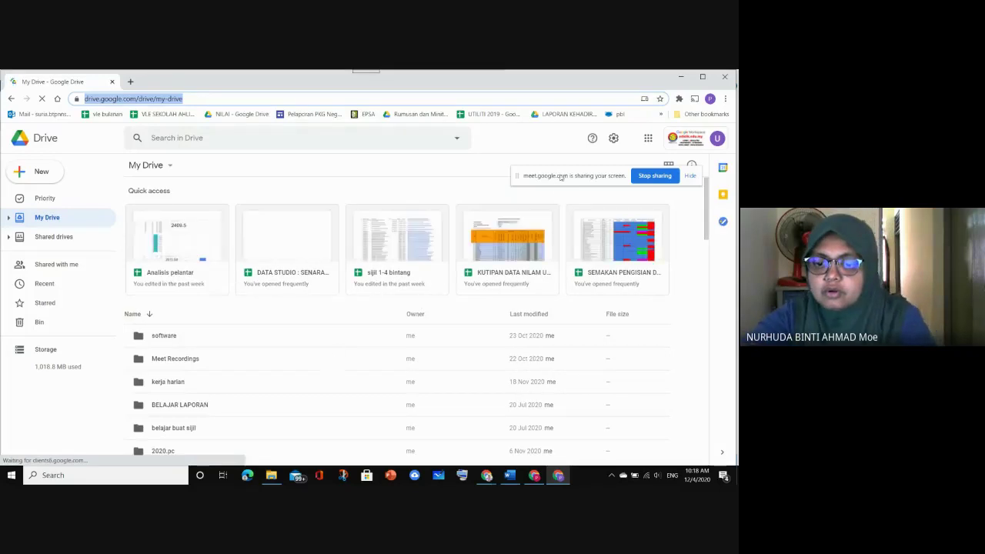
left_click_drag(559, 172, 527, 77)
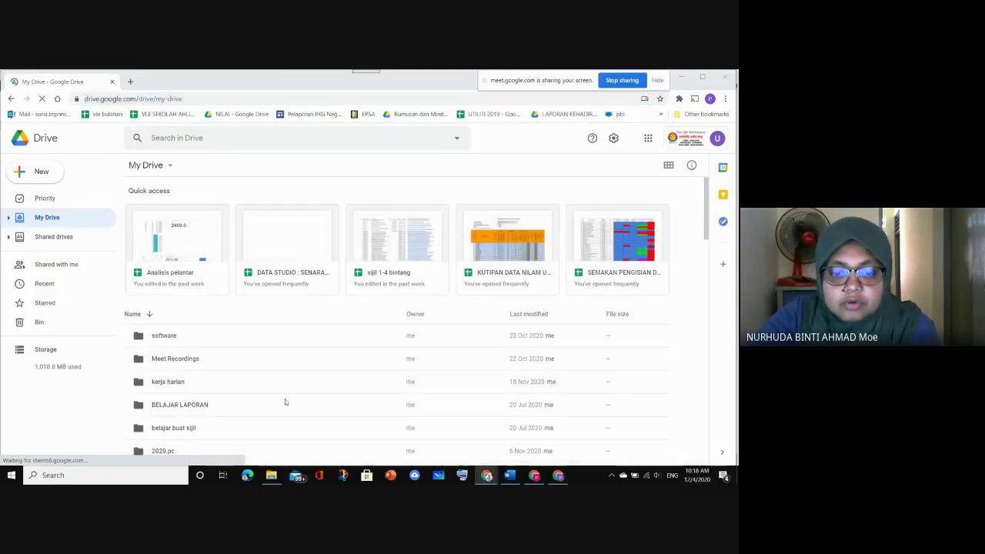
scroll(266, 401, "down", 1)
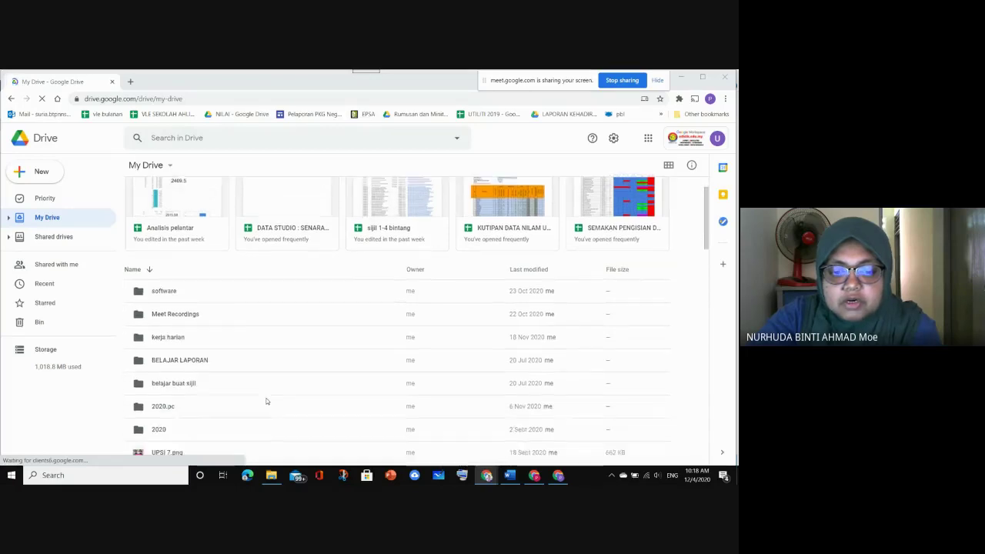
left_click(554, 477)
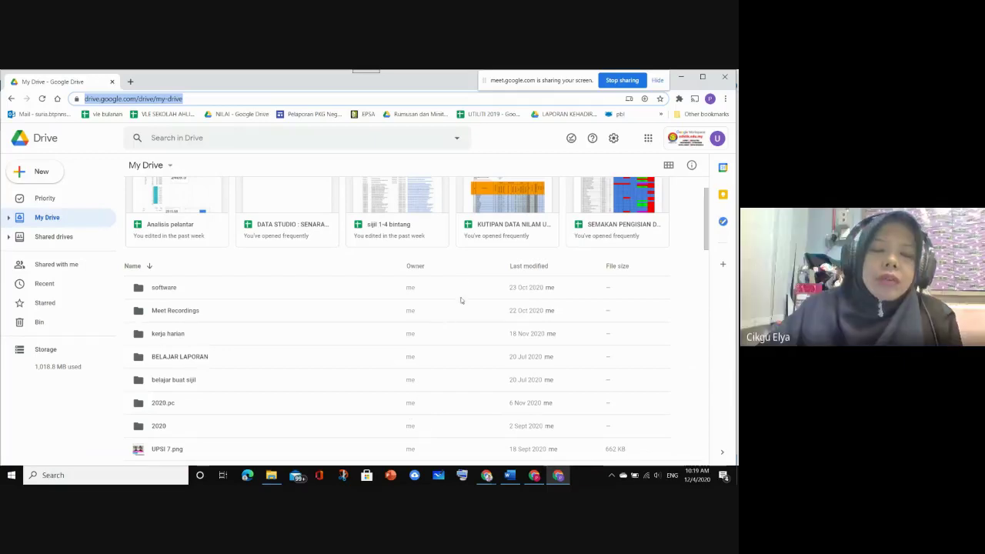
Open the 2020 folder, then return to the MINGGU PSS folder in the other Chrome window
left_click(486, 473)
mouse_move(508, 462)
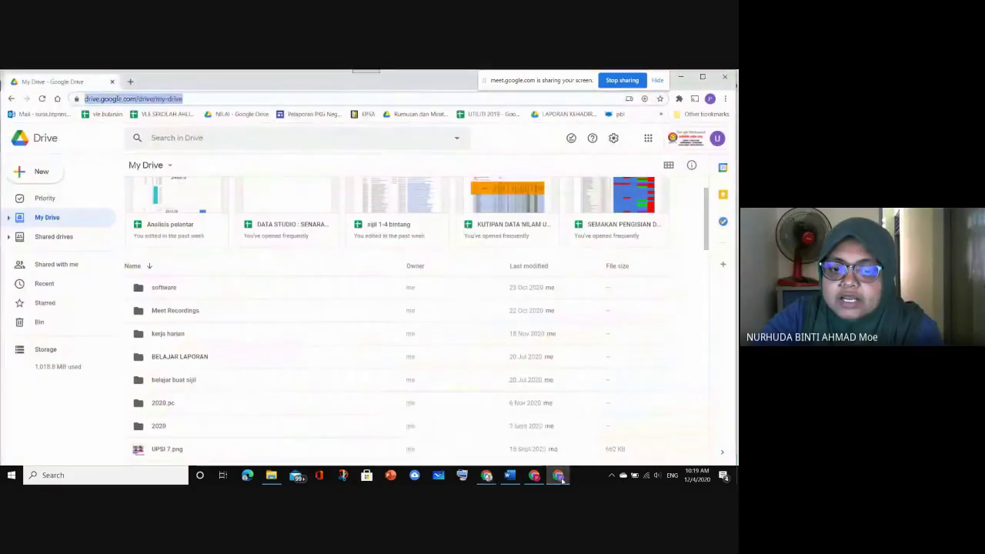
mouse_move(543, 481)
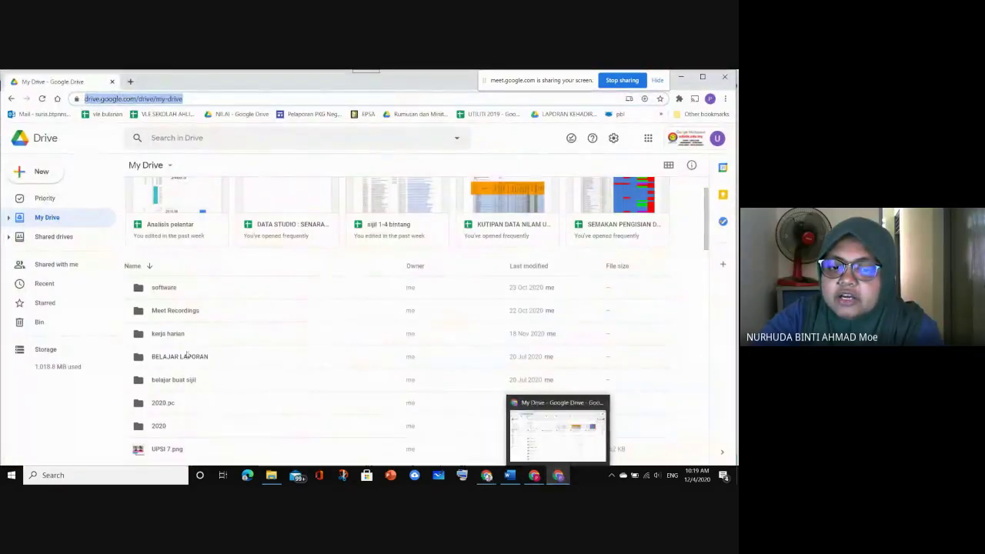
scroll(174, 346, "down", 3)
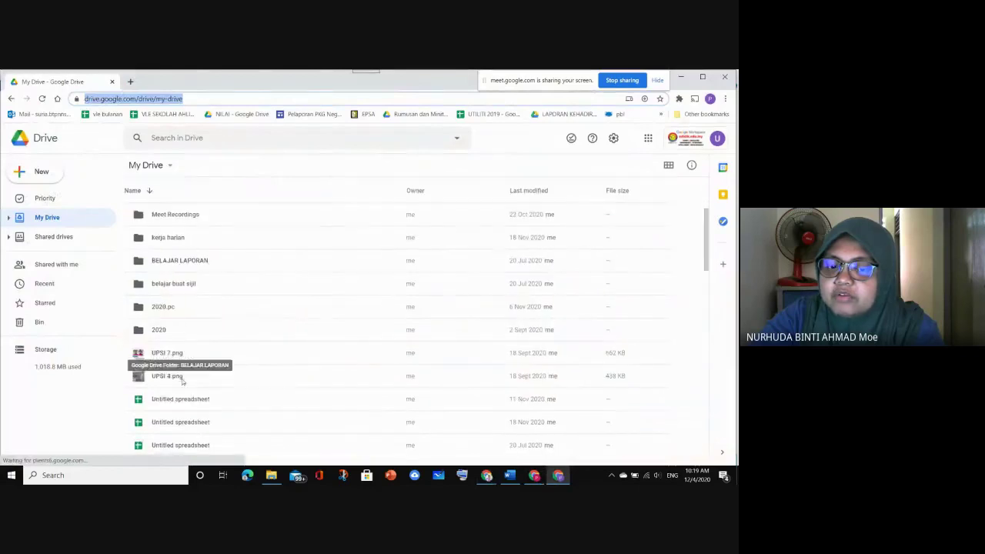
double_click(177, 331)
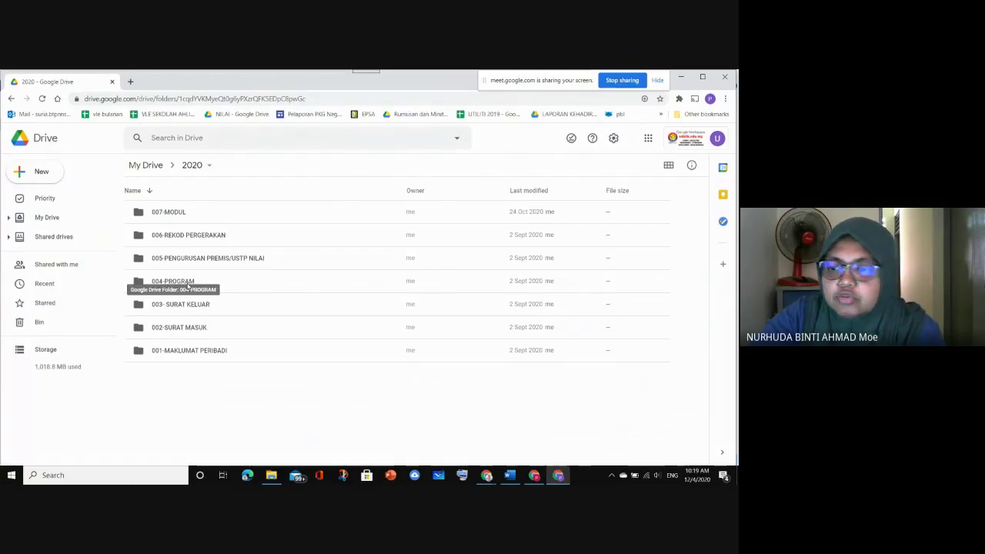
left_click(488, 476)
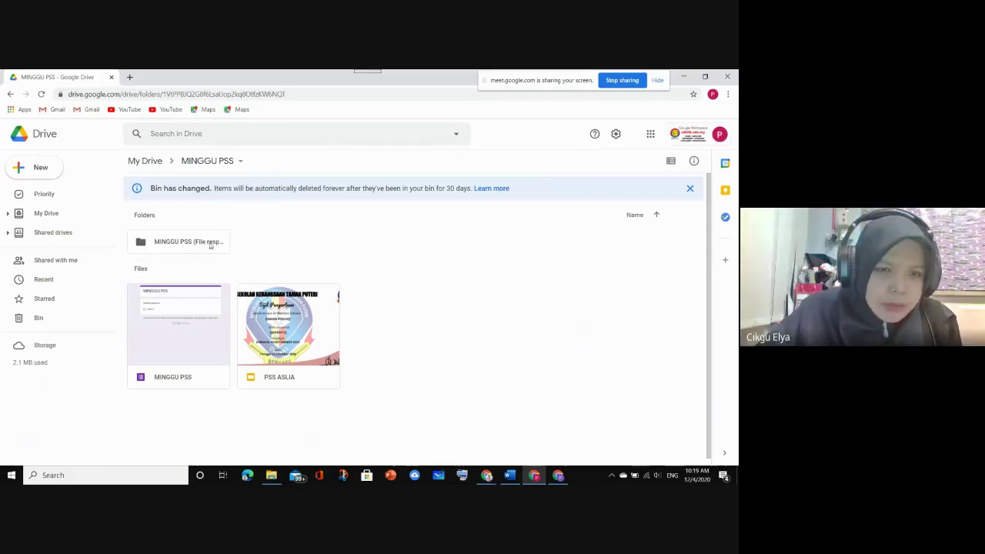
Open the MINGGU PSS form and dismiss the tip to view NAMA, KELAS, AKTIVITI and MUAT NAIK
double_click(198, 320)
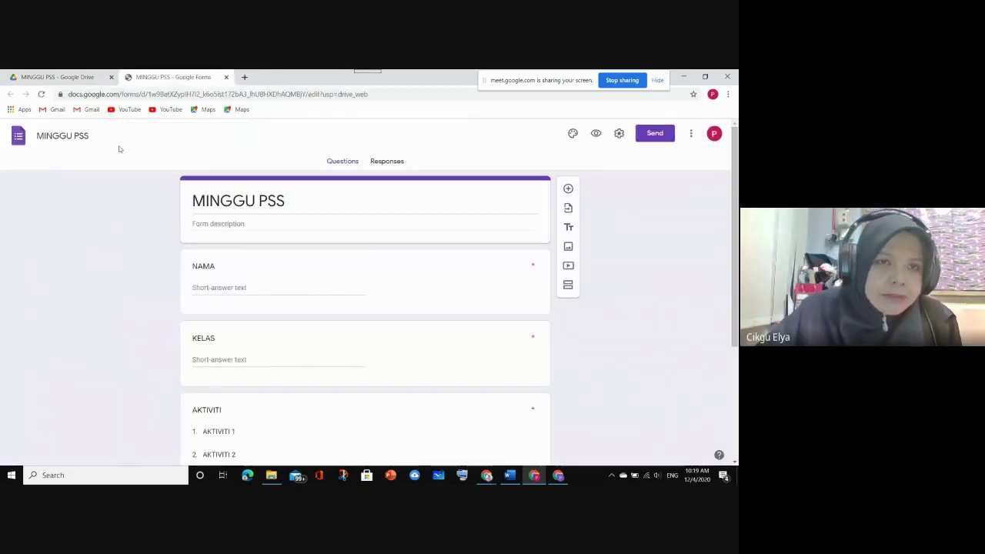
scroll(389, 340, "down", 3)
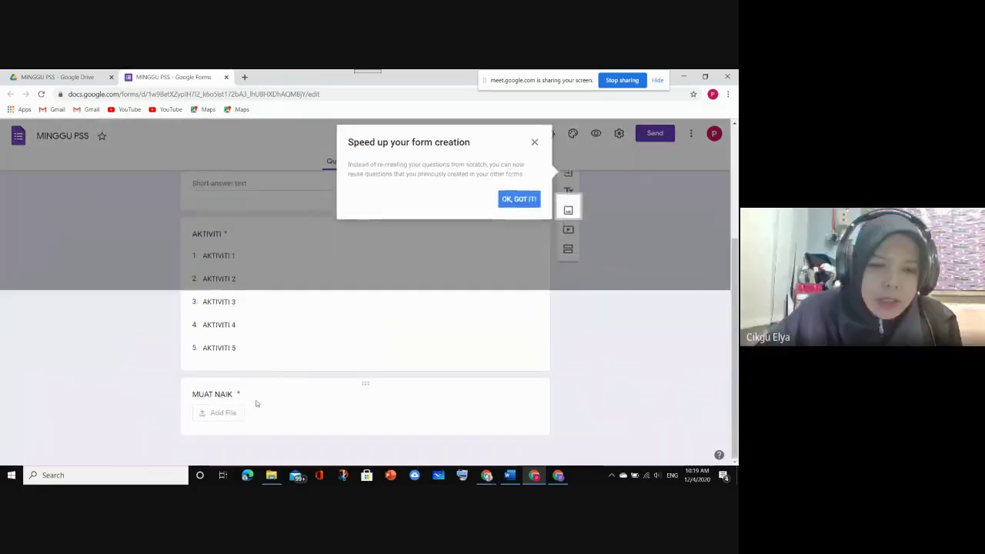
left_click(528, 241)
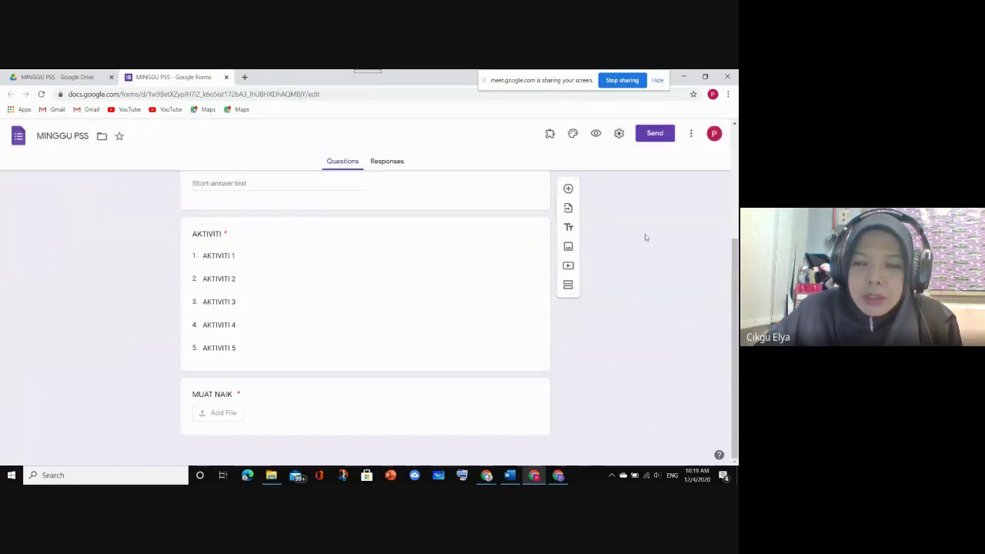
scroll(399, 383, "up", 2)
scroll(399, 383, "down", 3)
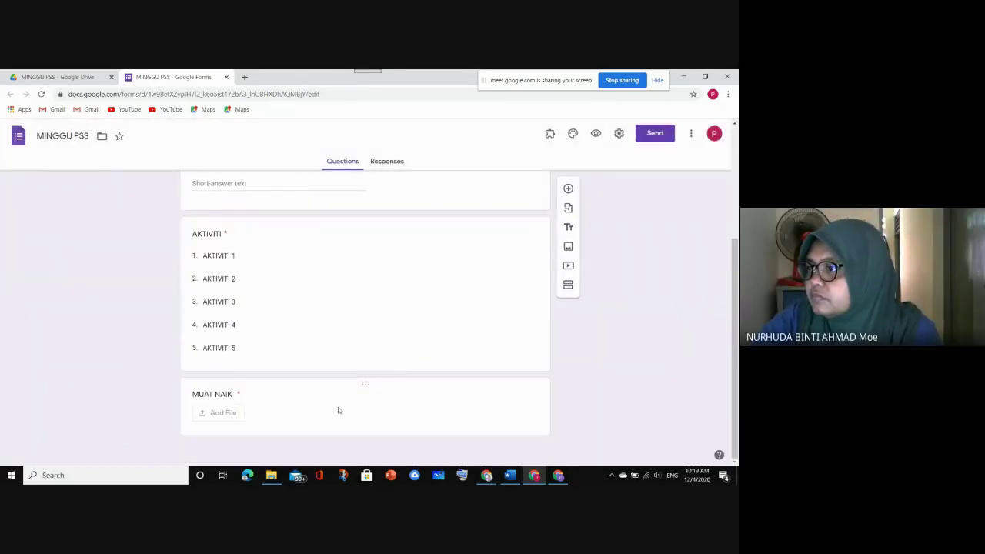
Set the form's maximum upload size to 1 TB, keeping the eDidik dot edu restriction, and save
left_click(619, 133)
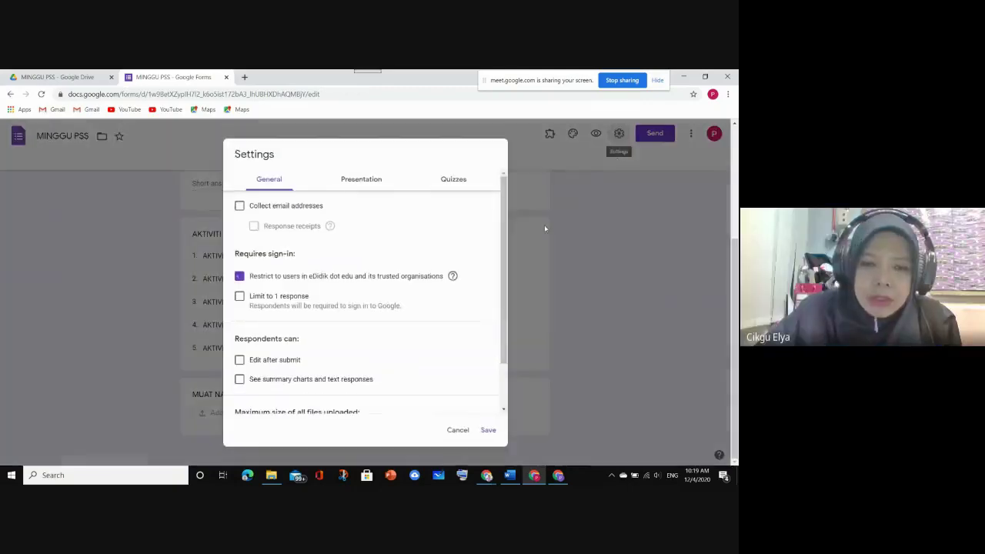
scroll(388, 339, "down", 2)
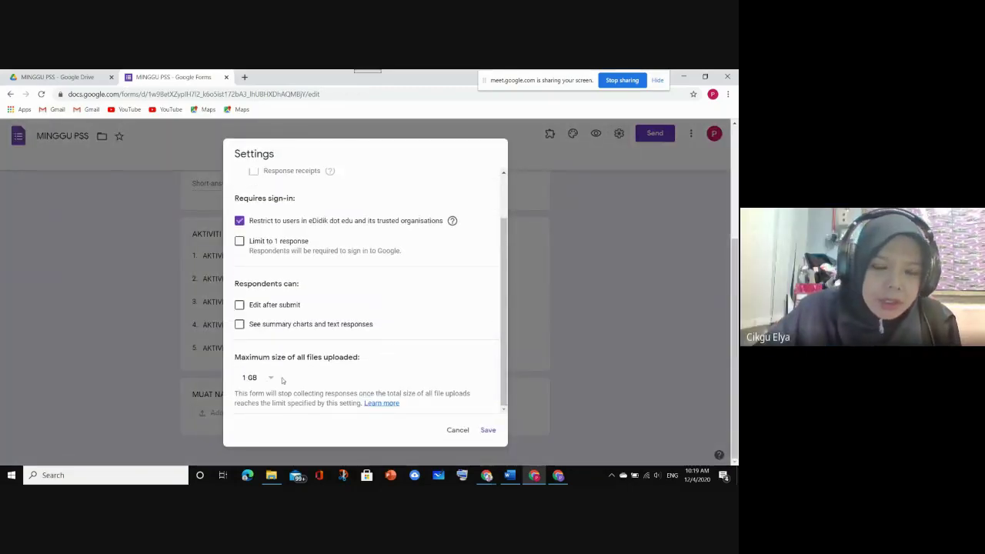
left_click(116, 388)
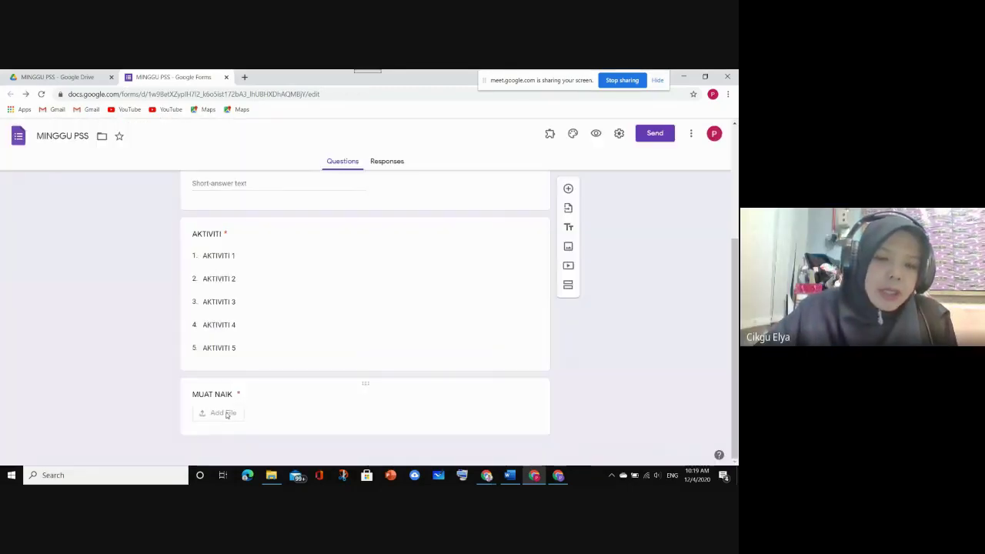
left_click(620, 135)
scroll(369, 352, "down", 1)
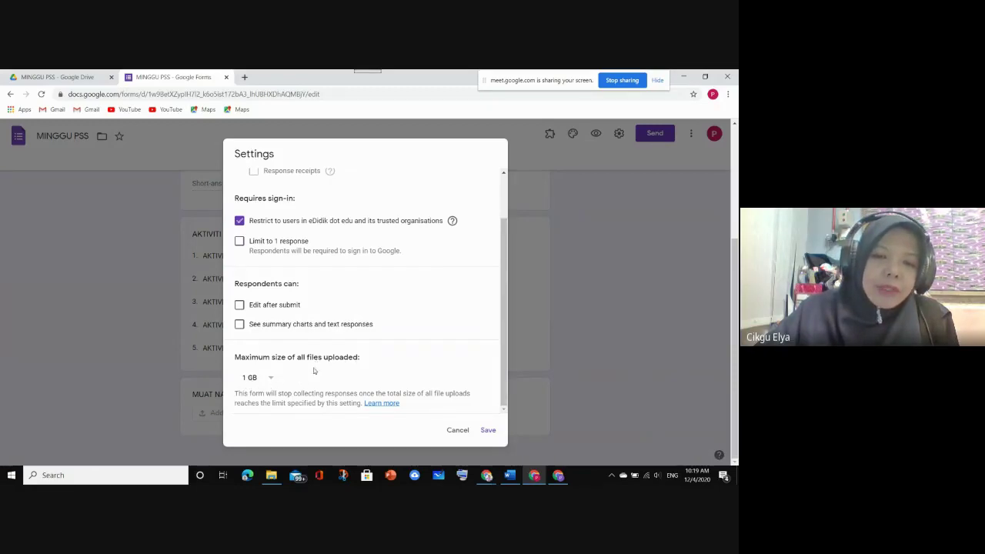
left_click(271, 379)
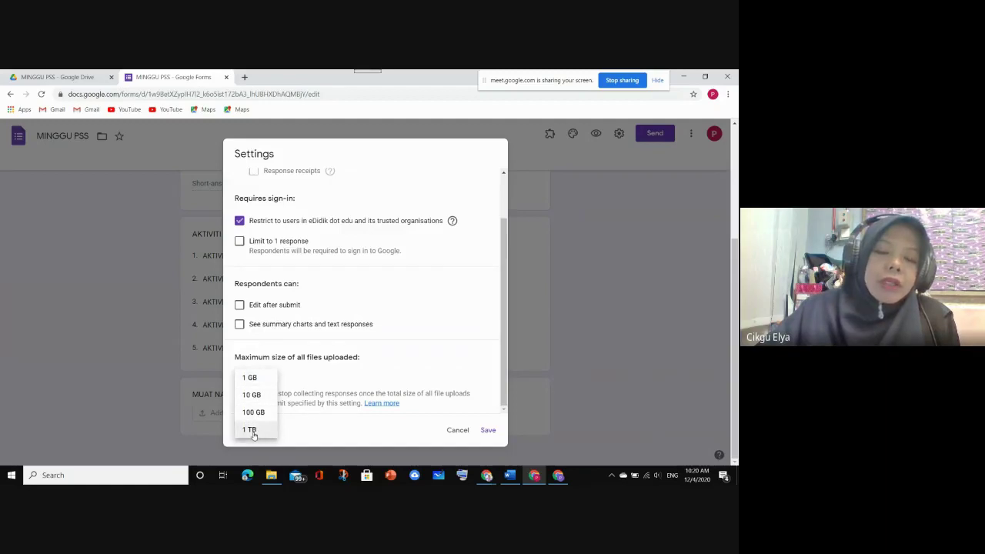
left_click(254, 430)
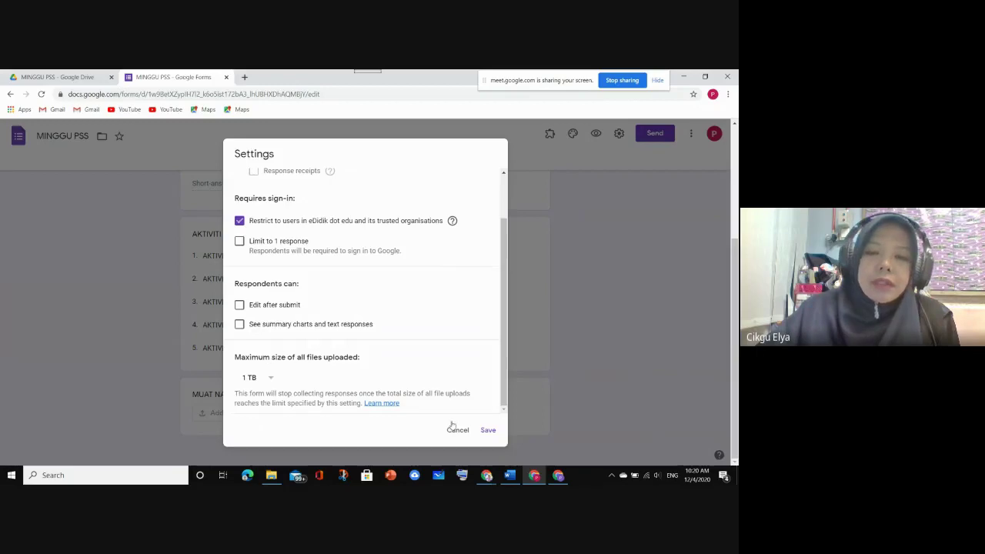
left_click(265, 379)
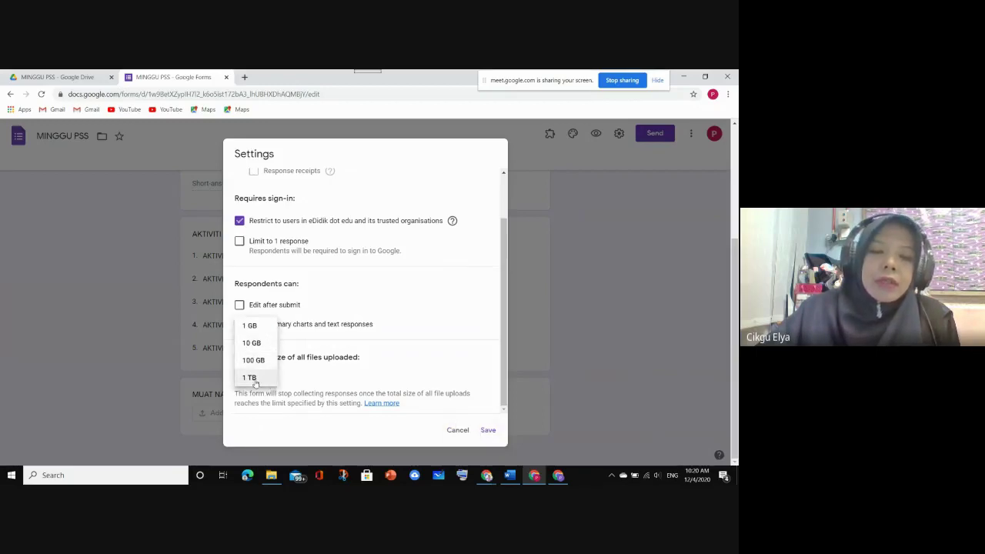
left_click(254, 380)
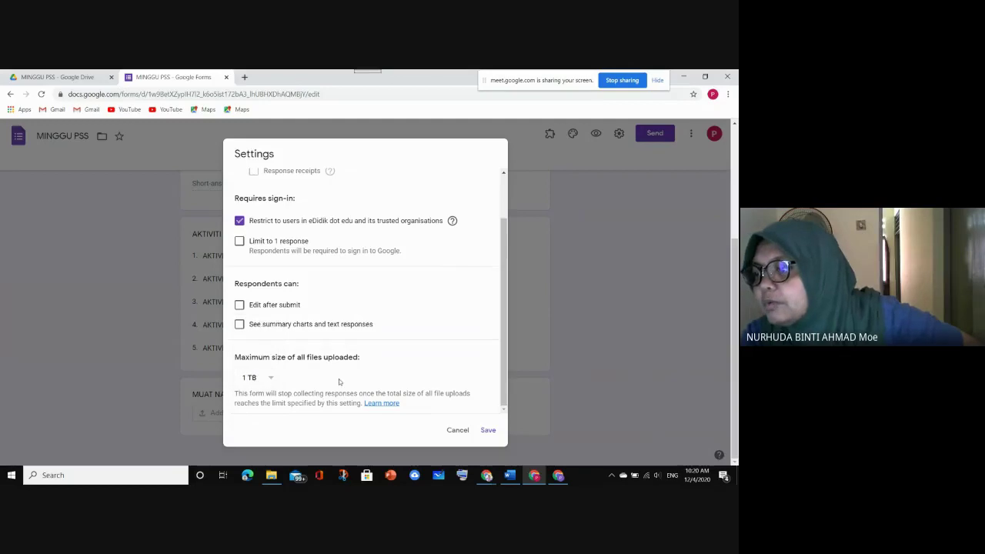
left_click(487, 431)
scroll(482, 409, "down", 3)
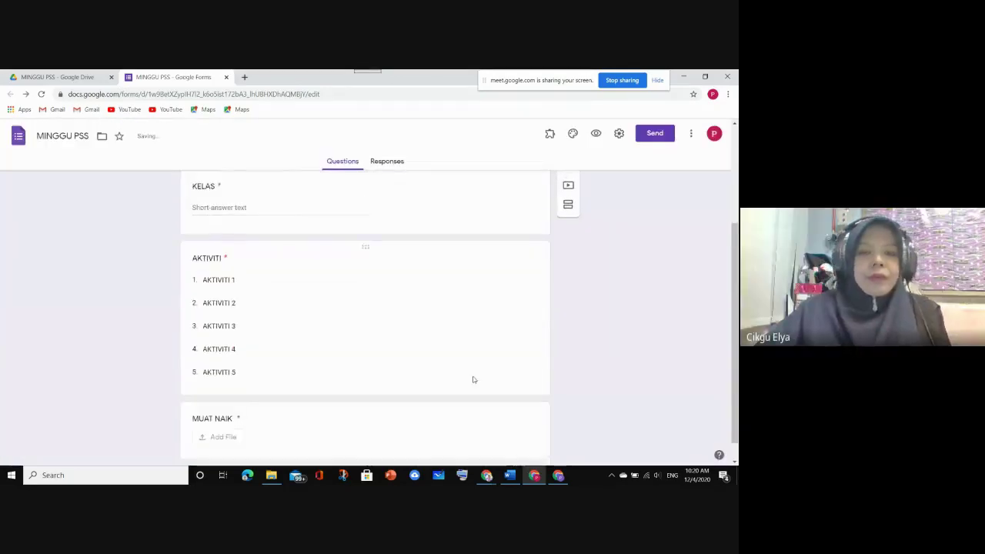
Preview the MINGGU PSS form as a respondent, then return to the Forms editor tab
scroll(472, 371, "up", 5)
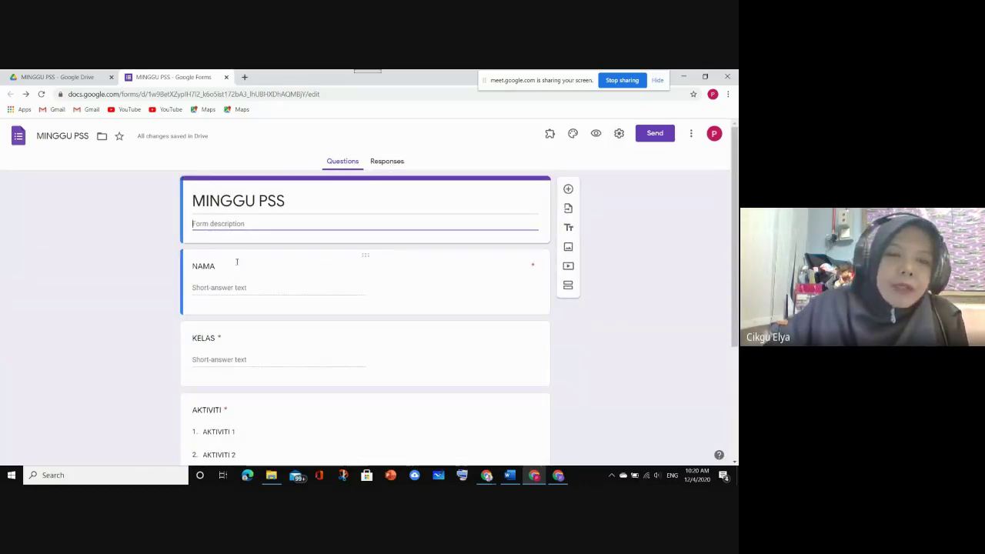
scroll(236, 261, "down", 3)
scroll(236, 261, "up", 3)
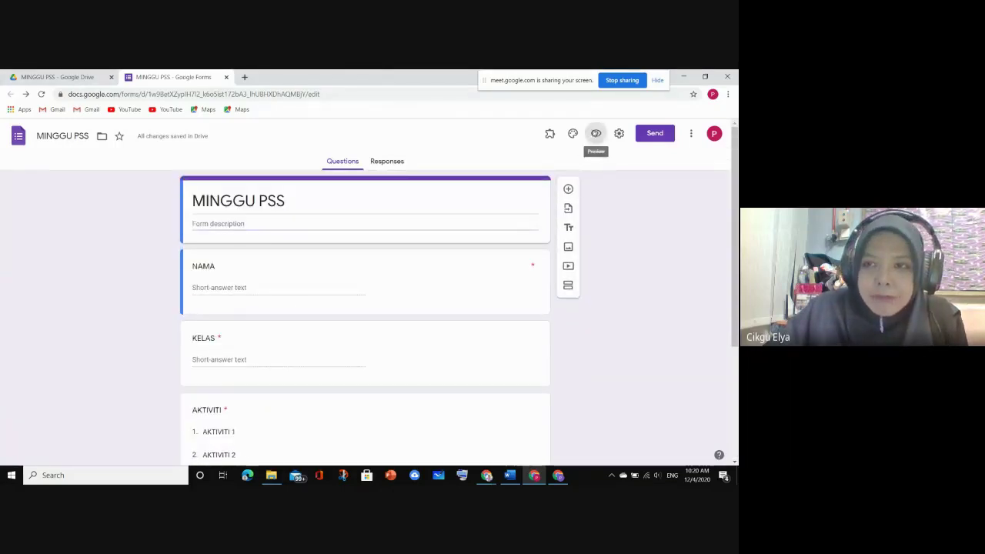
left_click(596, 134)
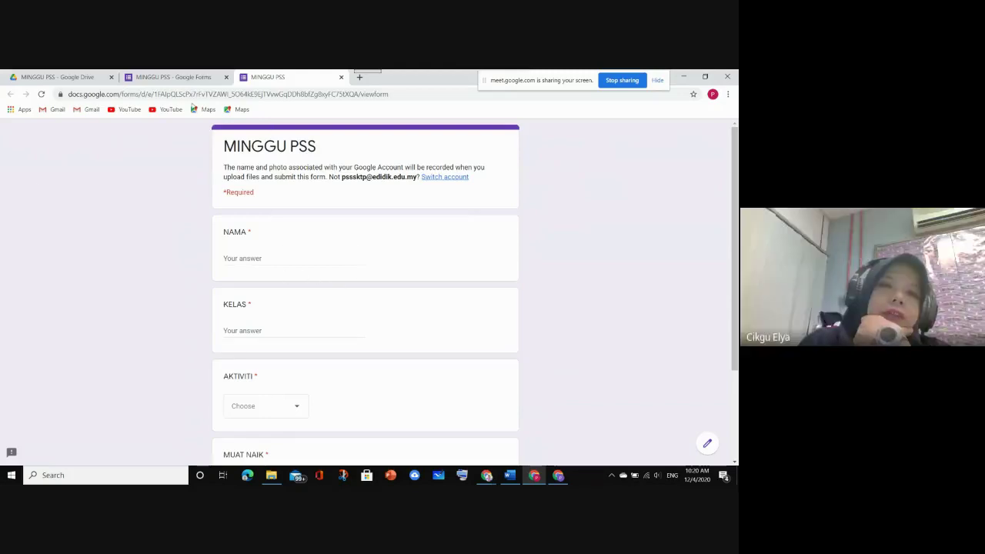
left_click(200, 80)
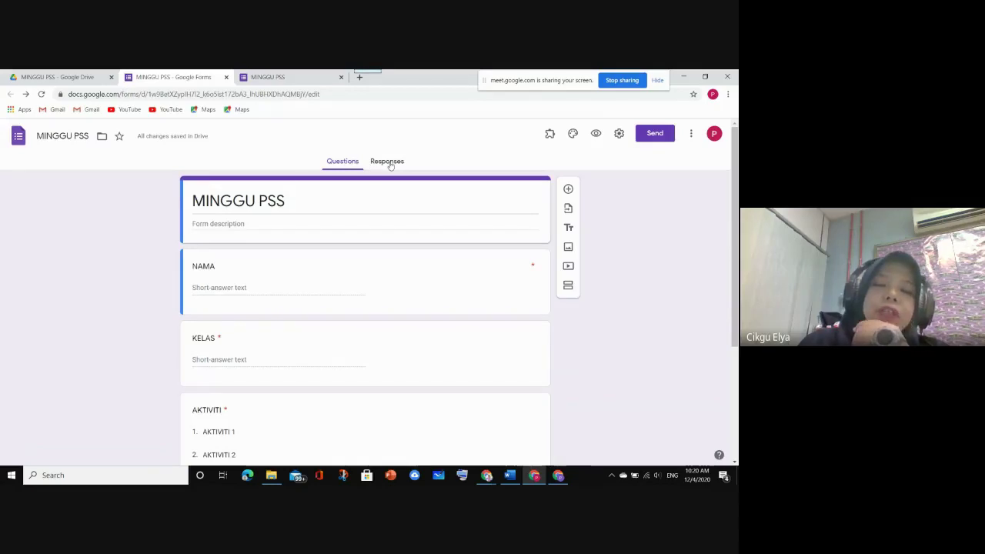
Link the form's responses to a new MINGGU PSS (Responses) spreadsheet, then go back to Drive
left_click(388, 162)
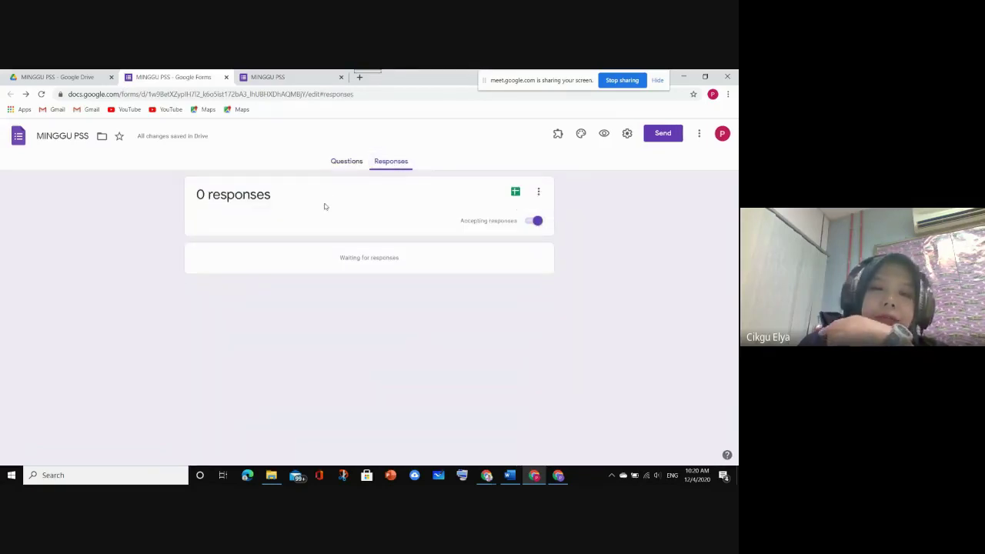
left_click(516, 192)
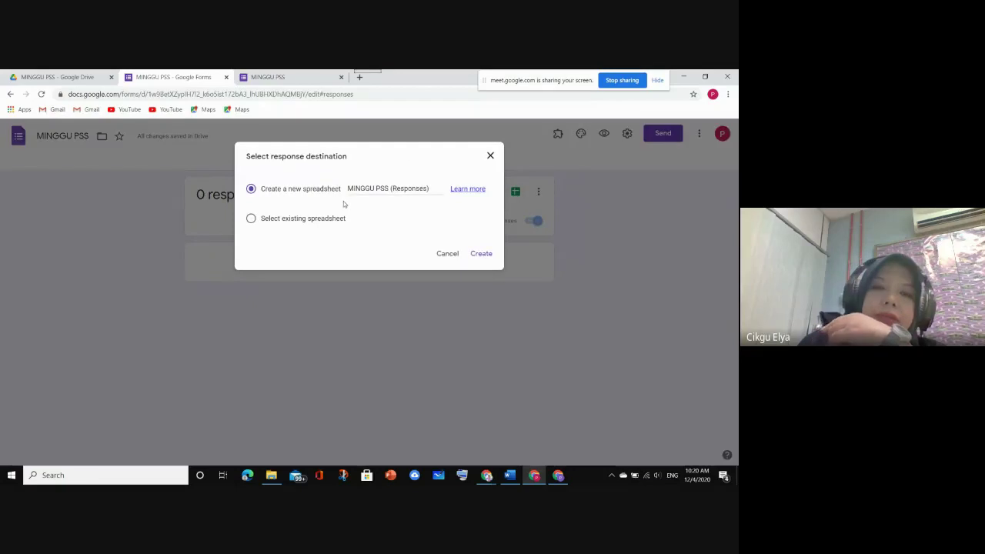
left_click(491, 257)
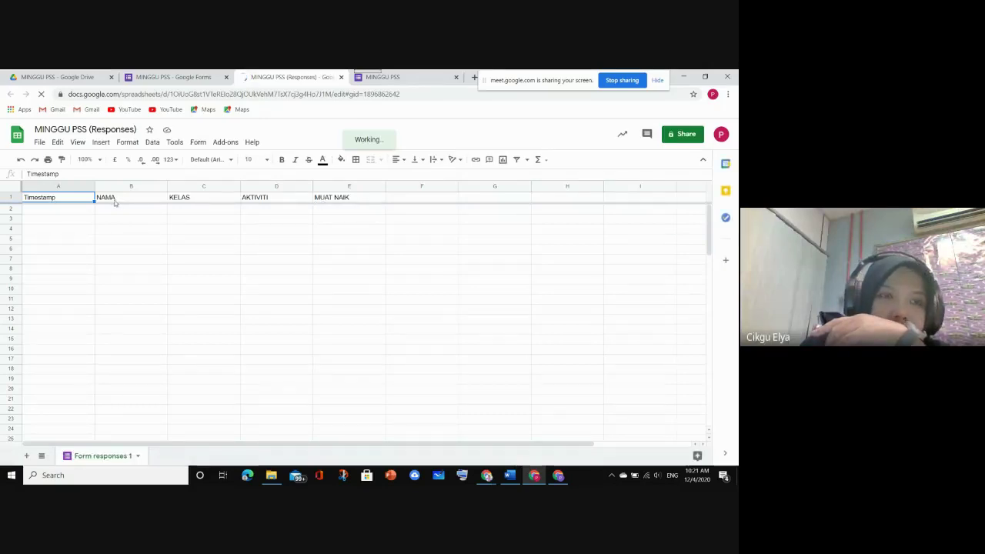
left_click(55, 77)
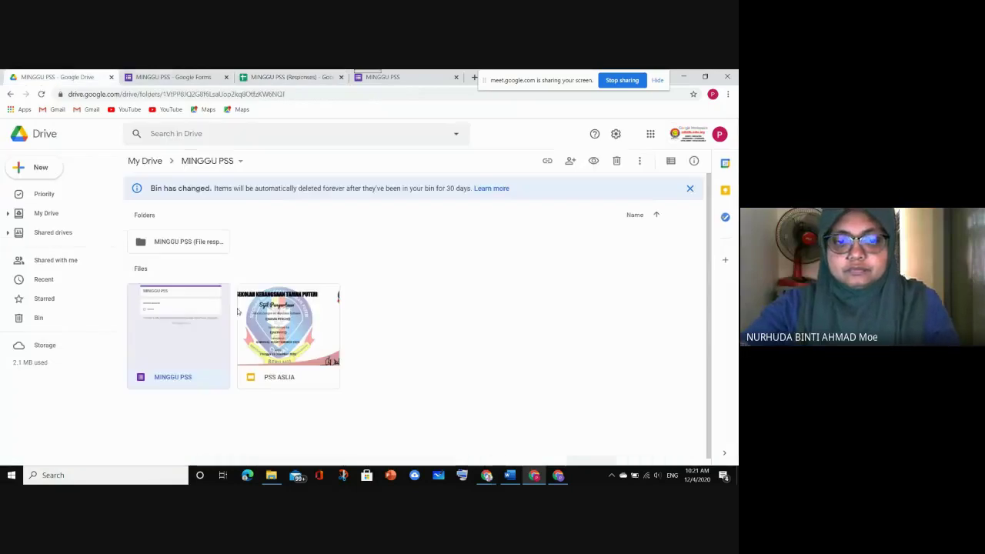
Change the PSS ASLIA certificate's {{NAMA PENUH}} placeholder to {{NAMA}}
double_click(277, 313)
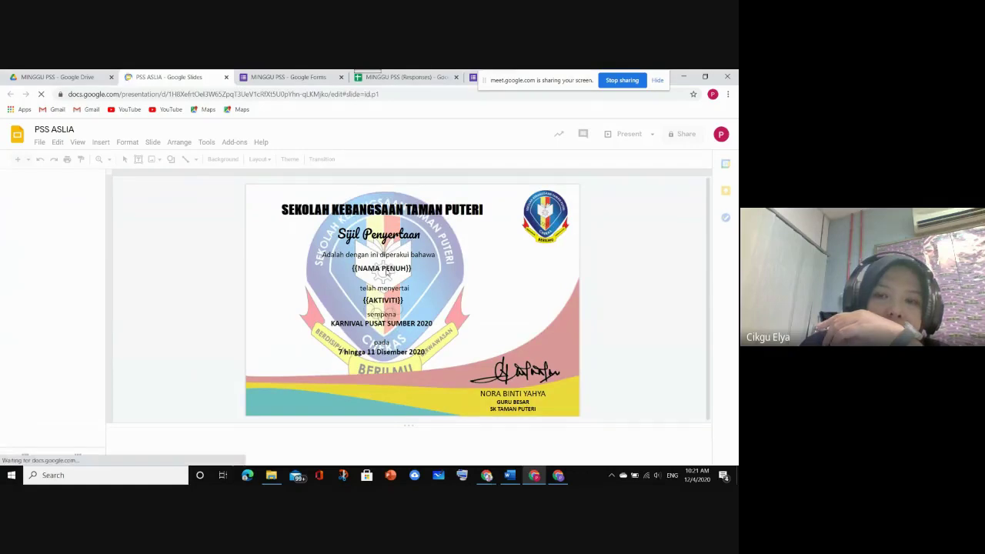
left_click(387, 271)
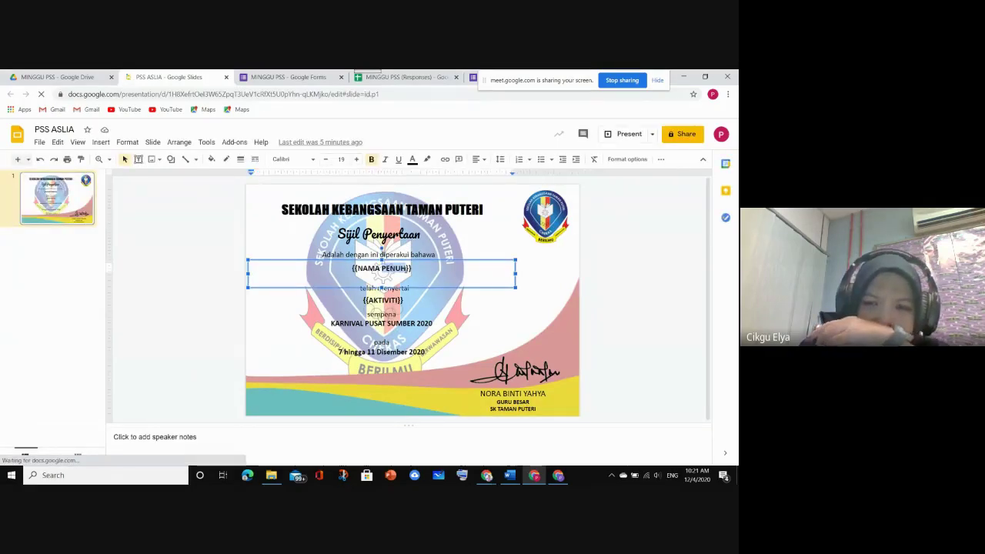
key("BackSpace")
key("BackSpace")
key("BackSpace")
key("BackSpace")
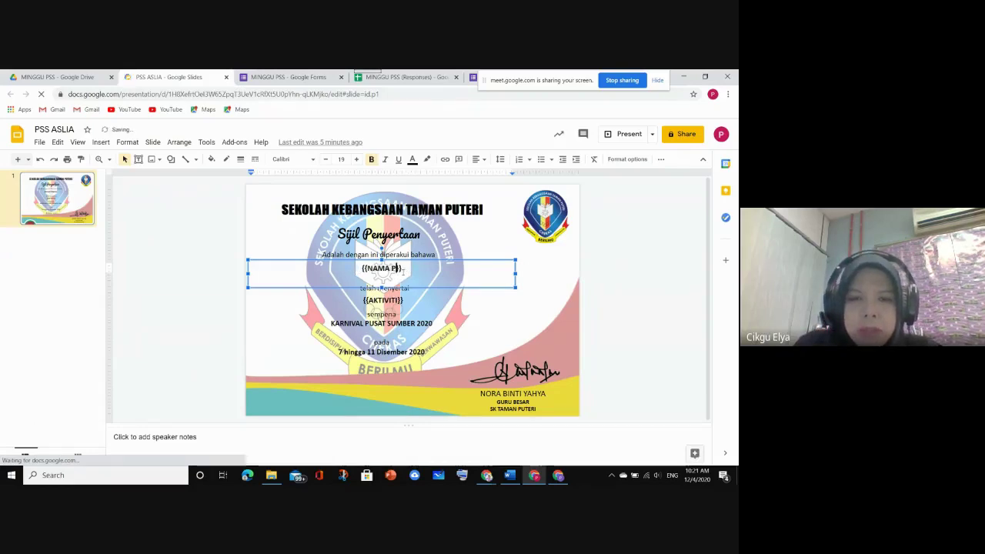
key("BackSpace")
key("BackSpace")
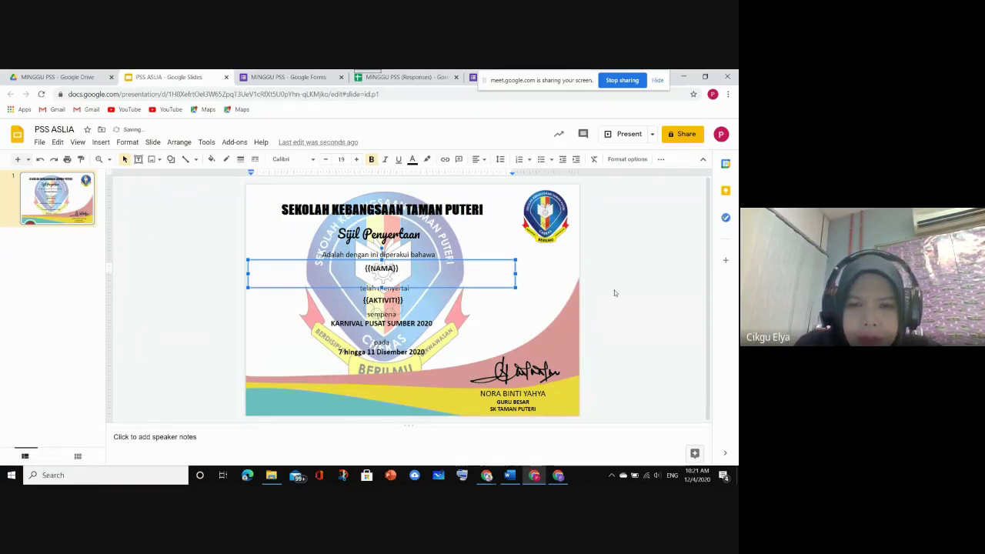
left_click(613, 290)
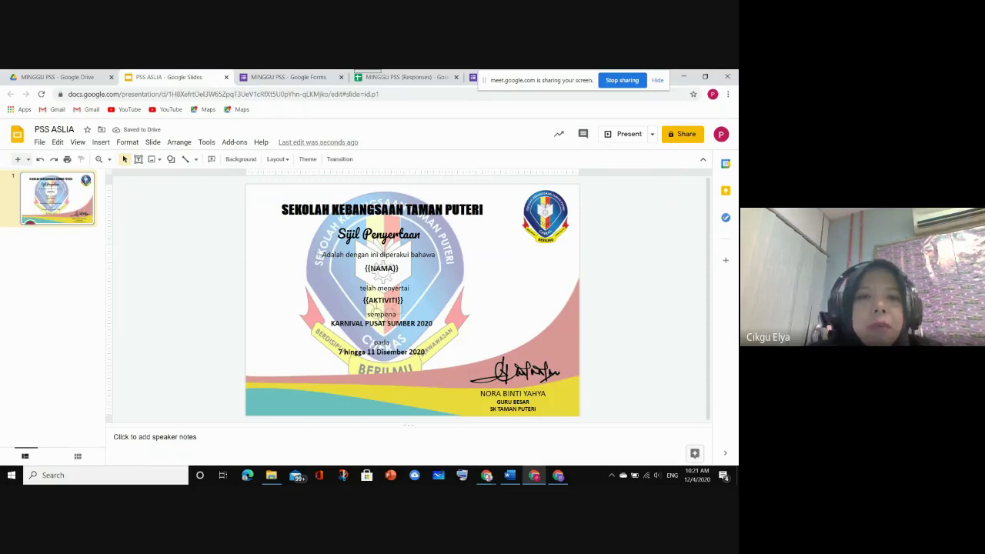
left_click(399, 77)
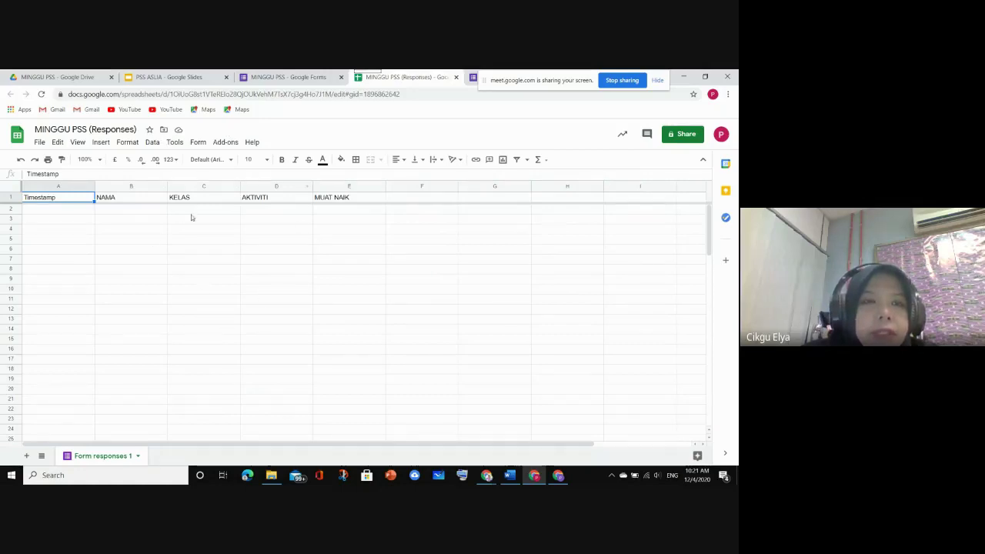
Compare the sheet headers with the certificate slide, then return to the form's Responses page
left_click(158, 78)
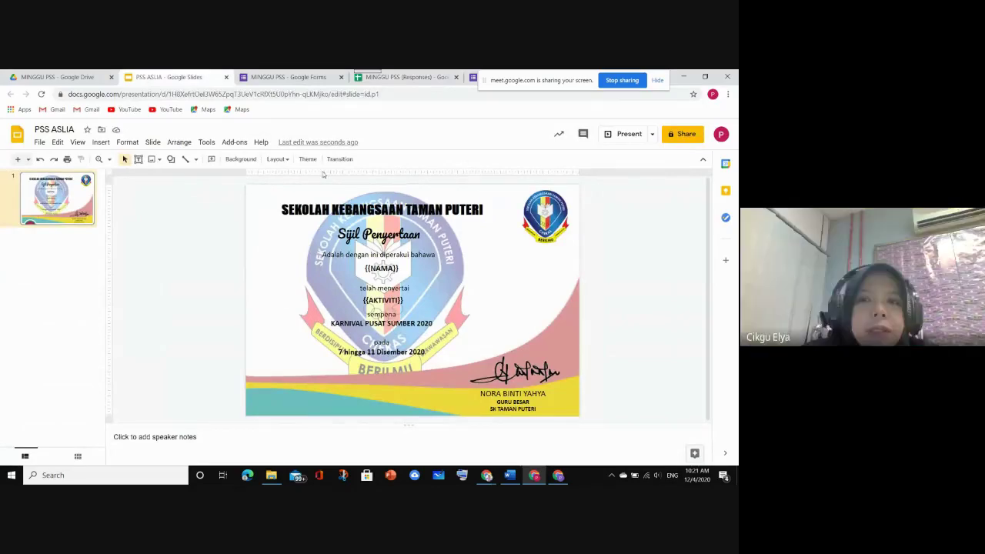
left_click(288, 77)
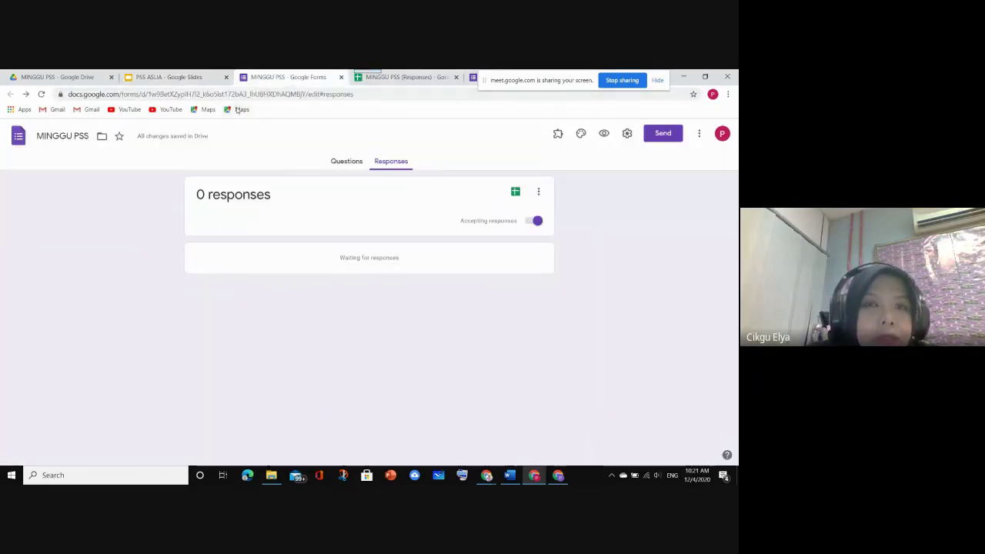
Return to the MINGGU PSS questions and scroll through NAMA, KELAS, AKTIVITI and MUAT NAIK
left_click(334, 161)
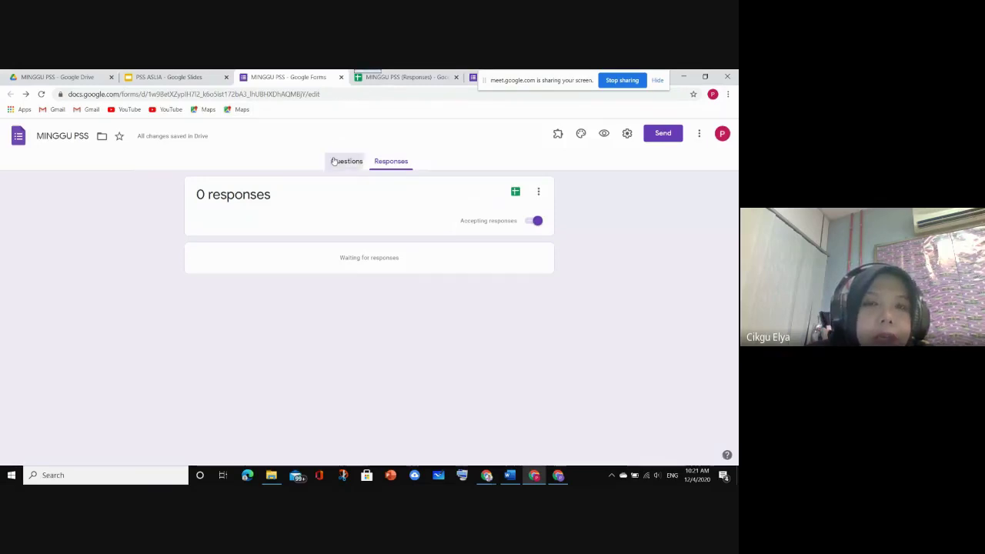
scroll(263, 348, "down", 3)
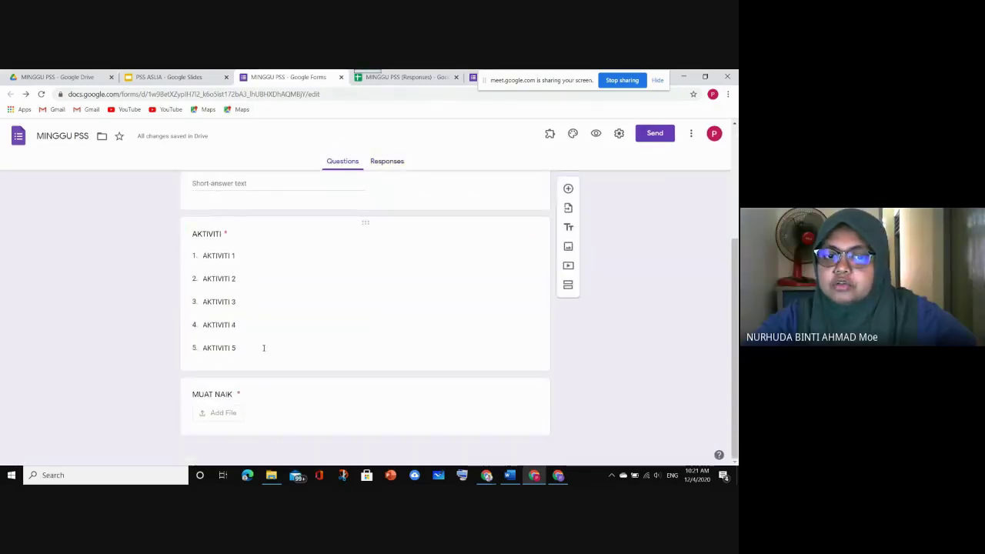
scroll(263, 348, "up", 5)
scroll(263, 348, "down", 5)
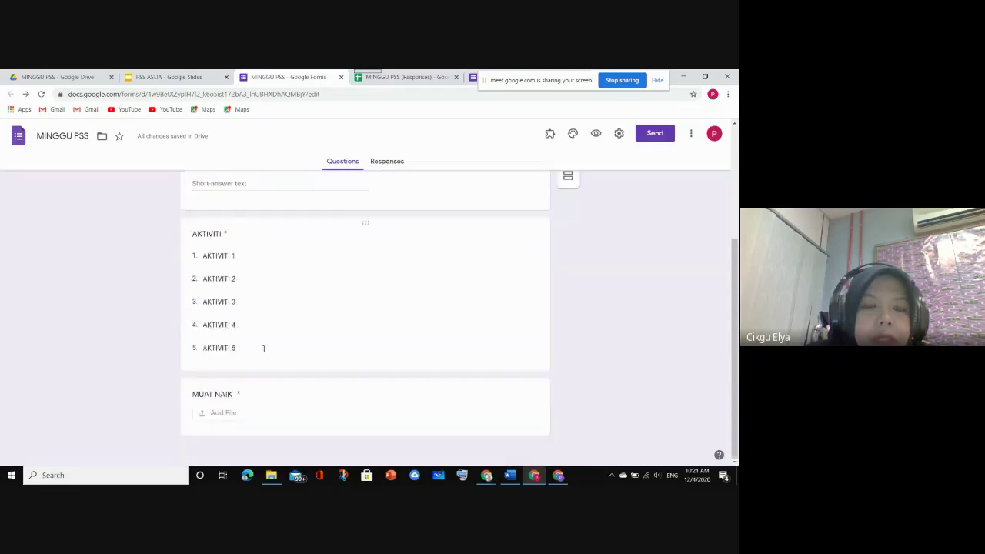
scroll(264, 348, "up", 5)
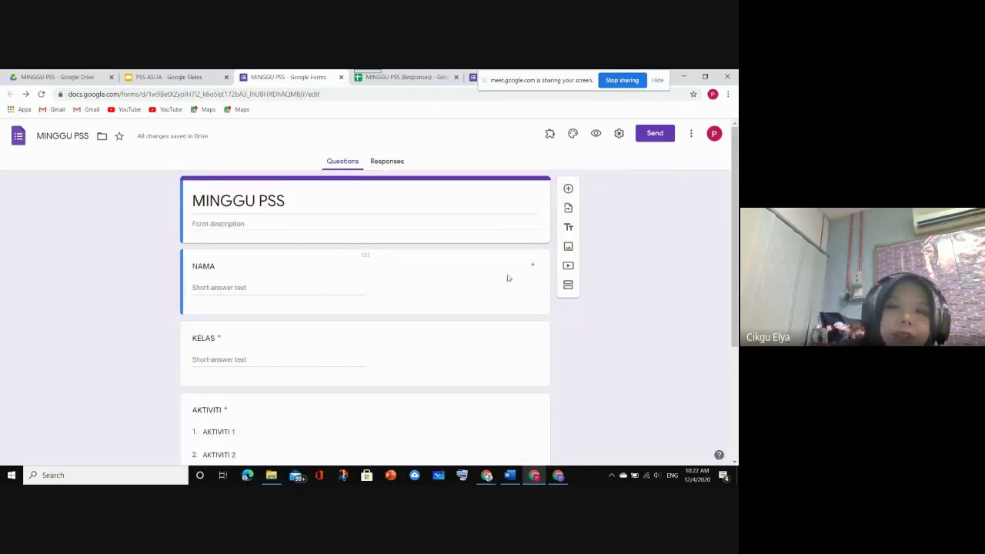
scroll(508, 278, "down", 1)
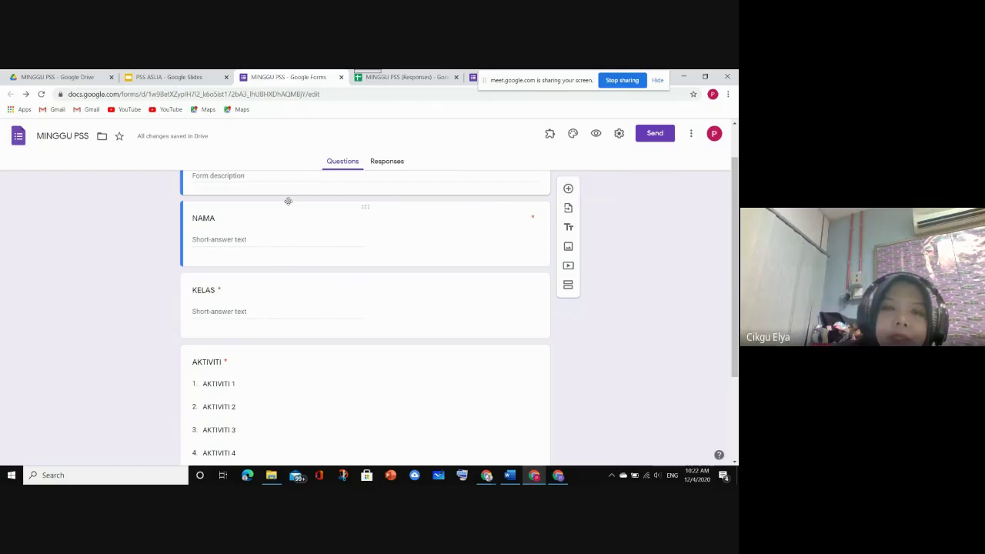
scroll(435, 242, "up", 1)
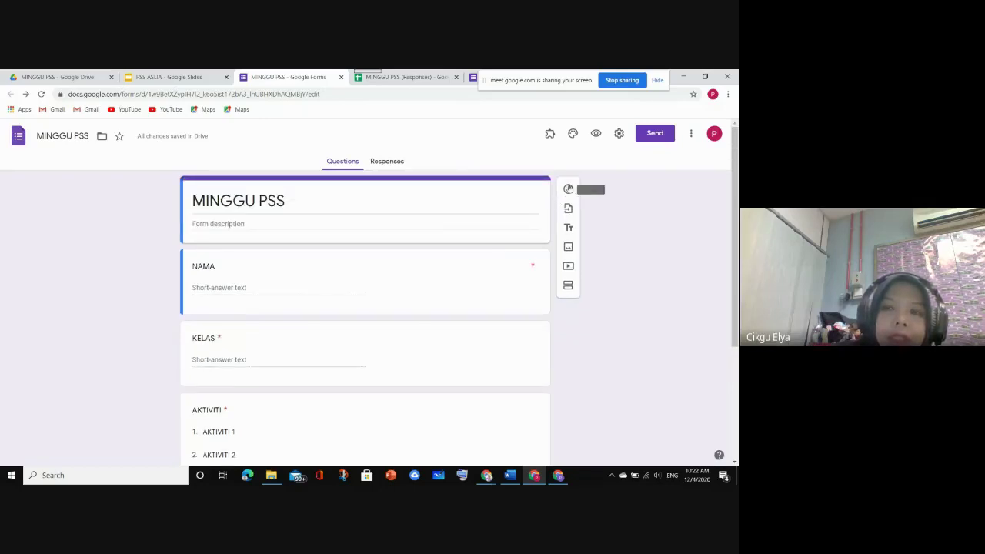
Insert a question titled 'EMEL MOE-DL' under NAMA and show its extra options
left_click(495, 277)
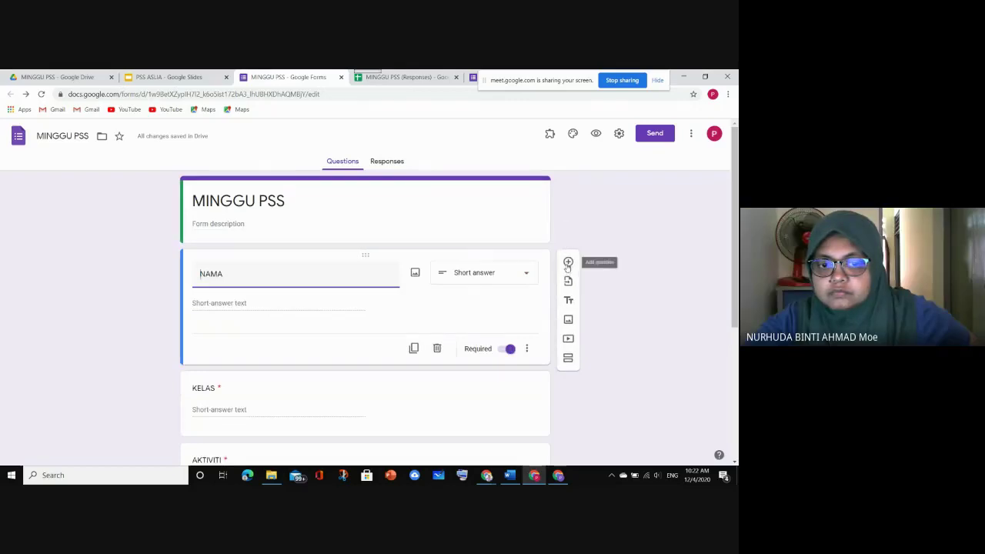
left_click(568, 263)
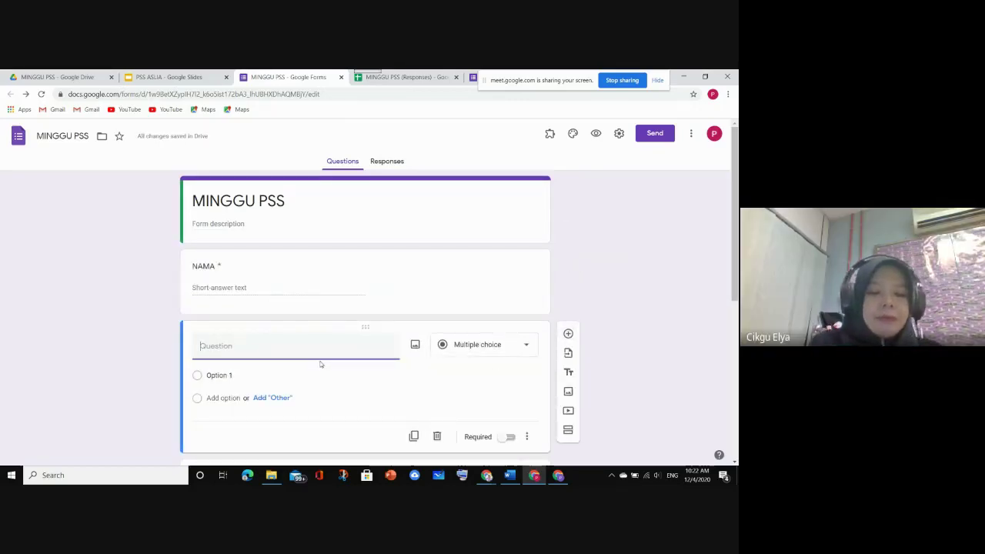
type("EMEL")
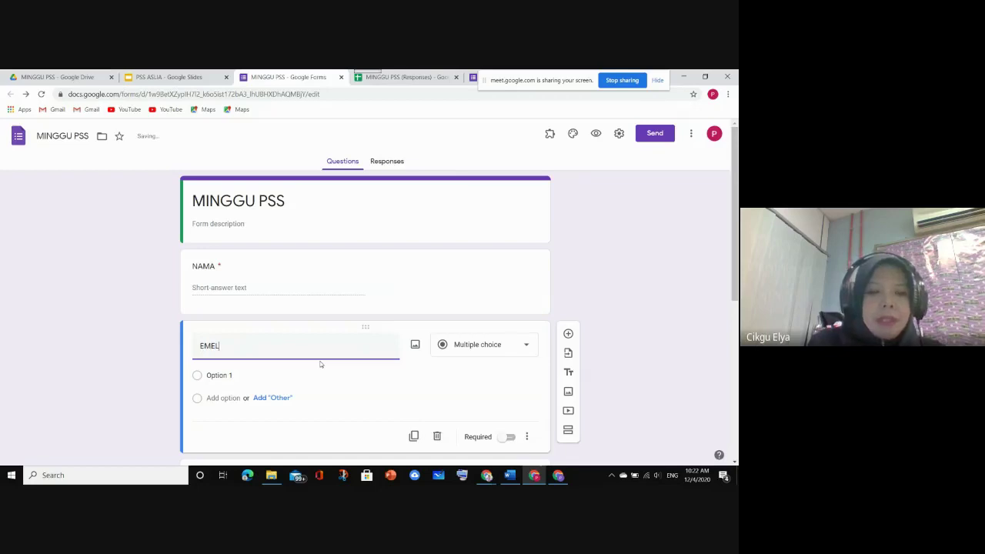
type(" MOE")
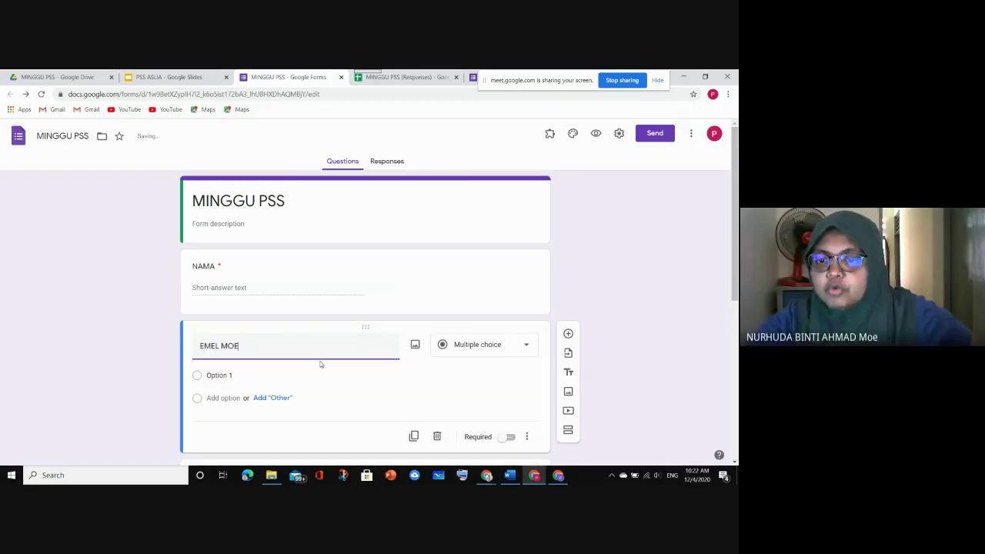
type("-DL")
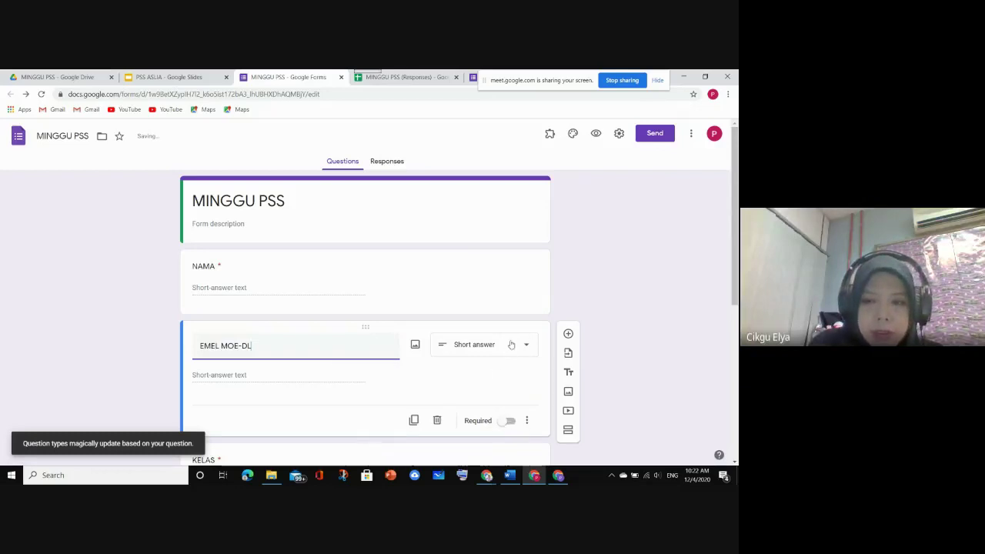
left_click(527, 421)
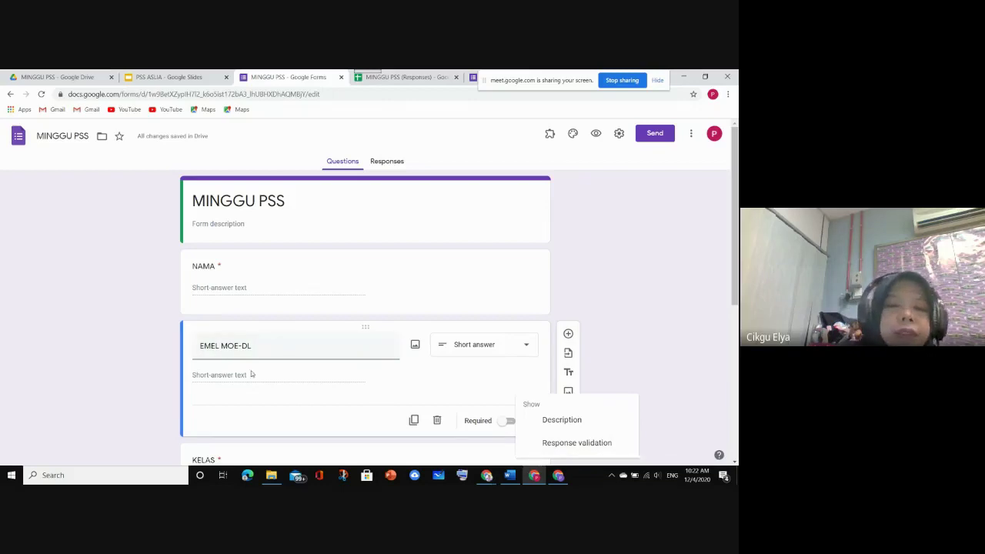
Turn on response validation for EMEL MOE-DL and try the Number and Regular expression types
left_click(561, 449)
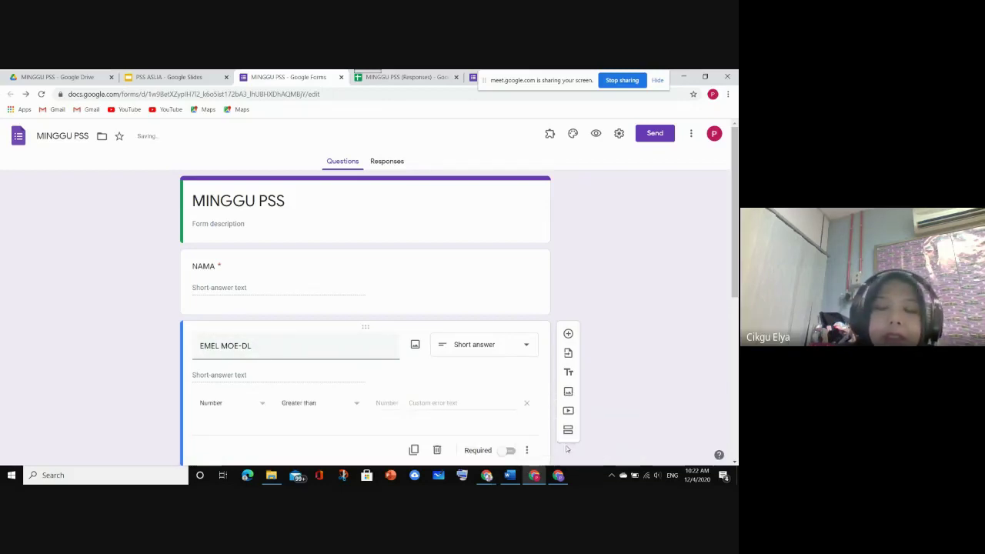
scroll(483, 431, "down", 1)
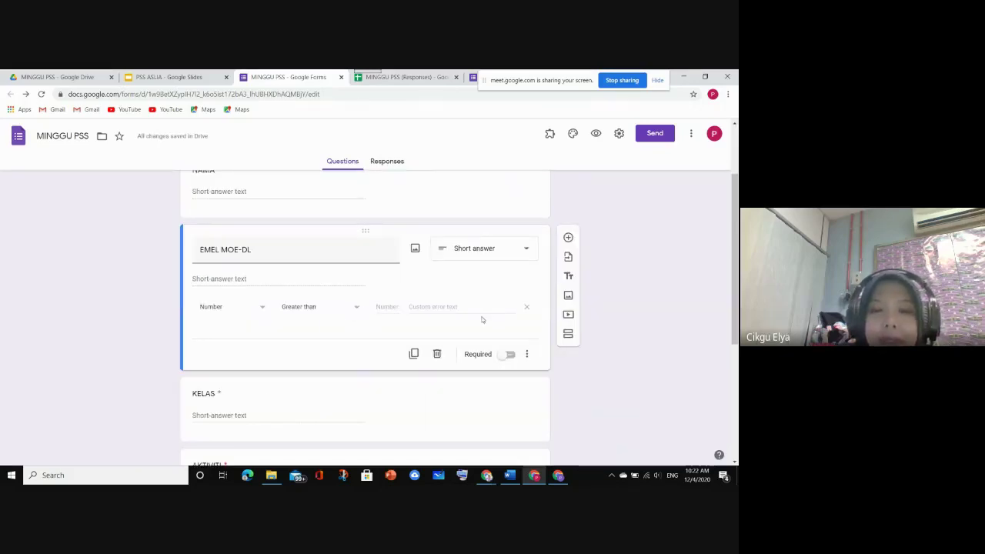
left_click(264, 311)
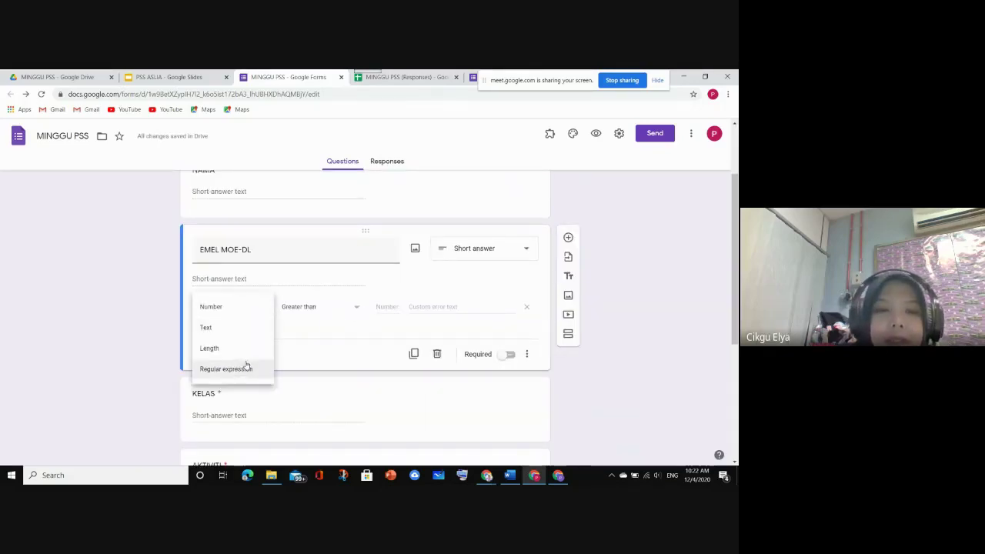
left_click(359, 307)
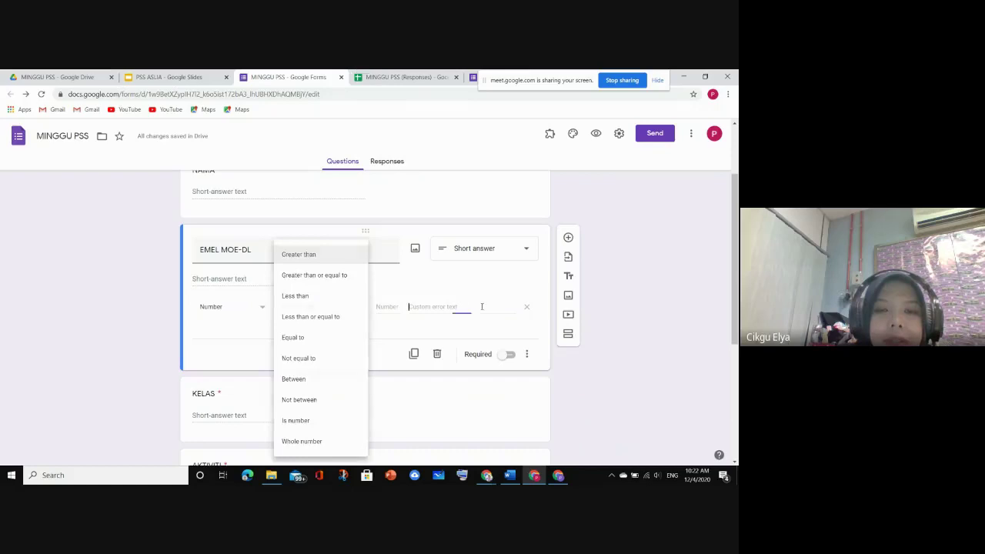
left_click(390, 307)
left_click(254, 309)
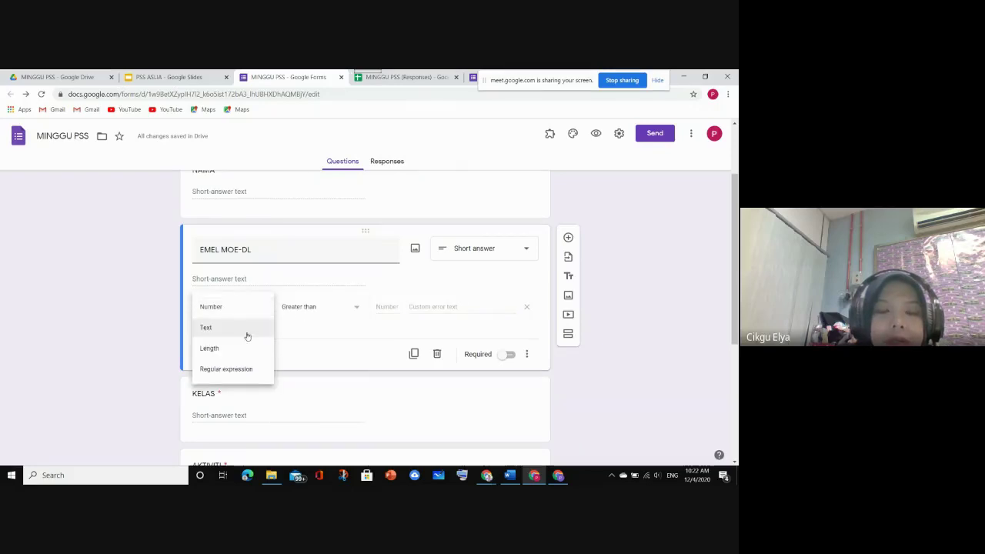
scroll(247, 337, "up", 1)
scroll(247, 338, "down", 2)
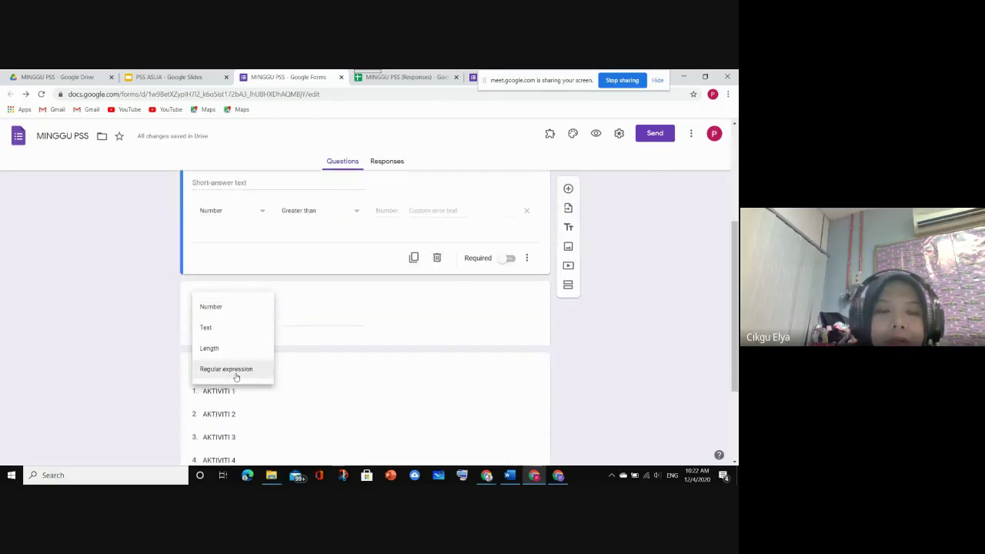
left_click(236, 372)
scroll(303, 294, "up", 2)
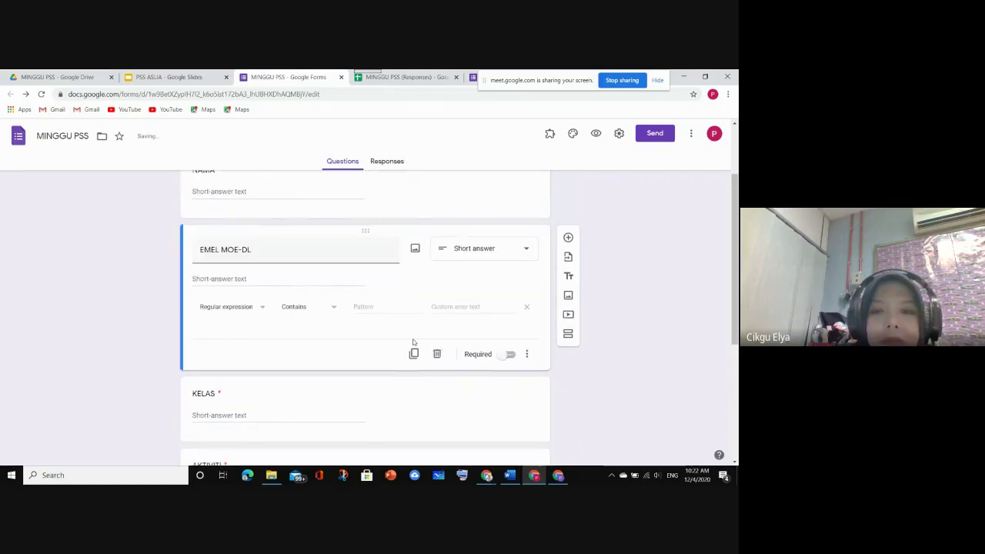
Set the validation type to Text with the condition Email address
left_click(528, 356)
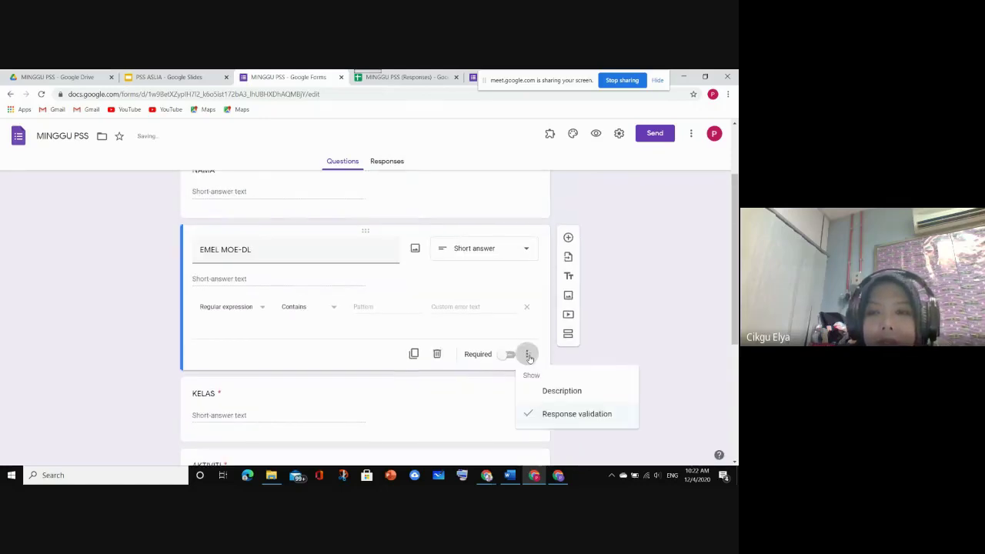
left_click(228, 311)
left_click(321, 307)
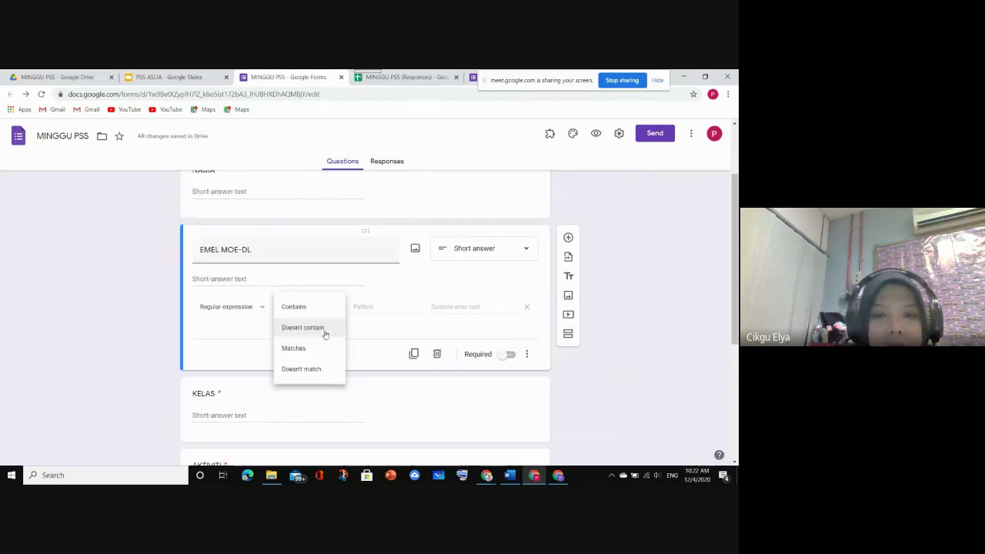
left_click(257, 309)
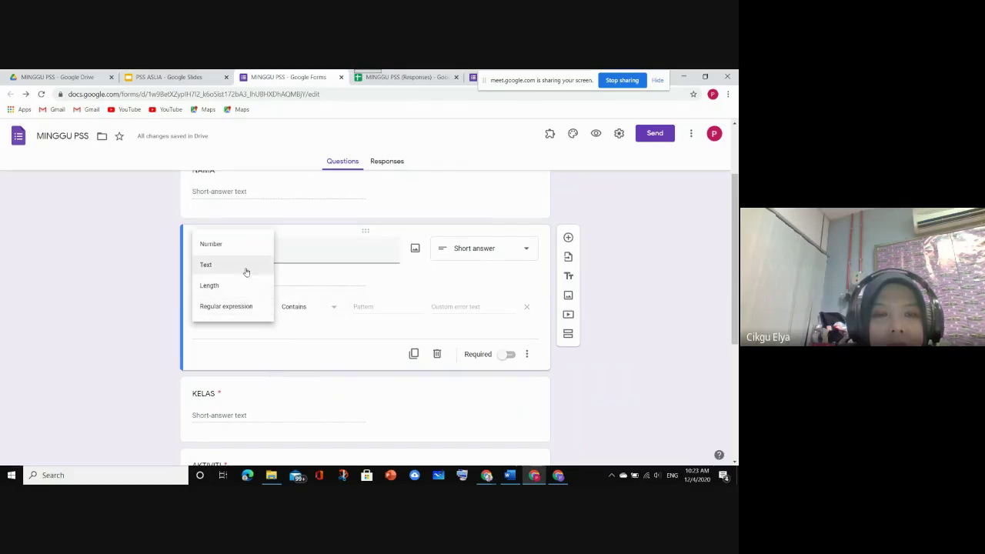
left_click(244, 266)
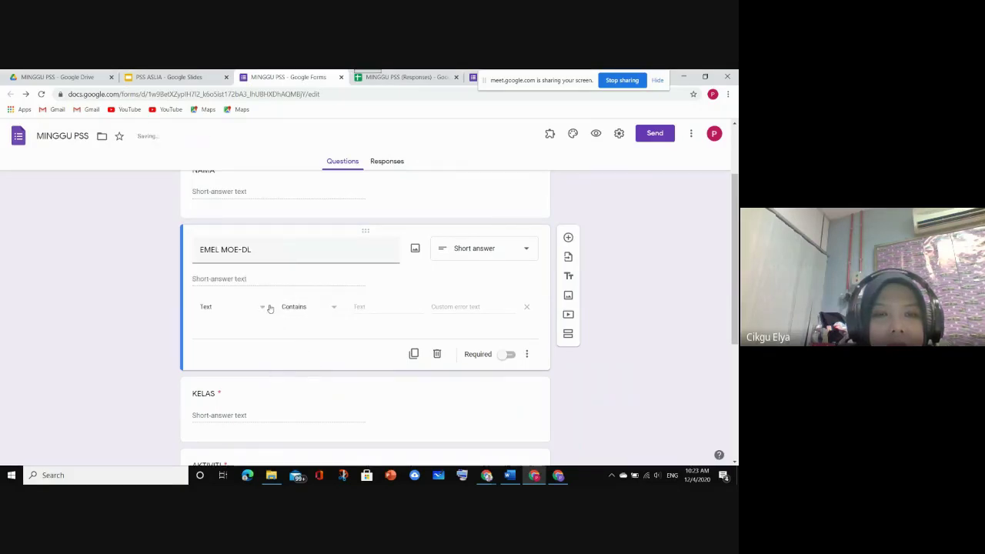
left_click(334, 307)
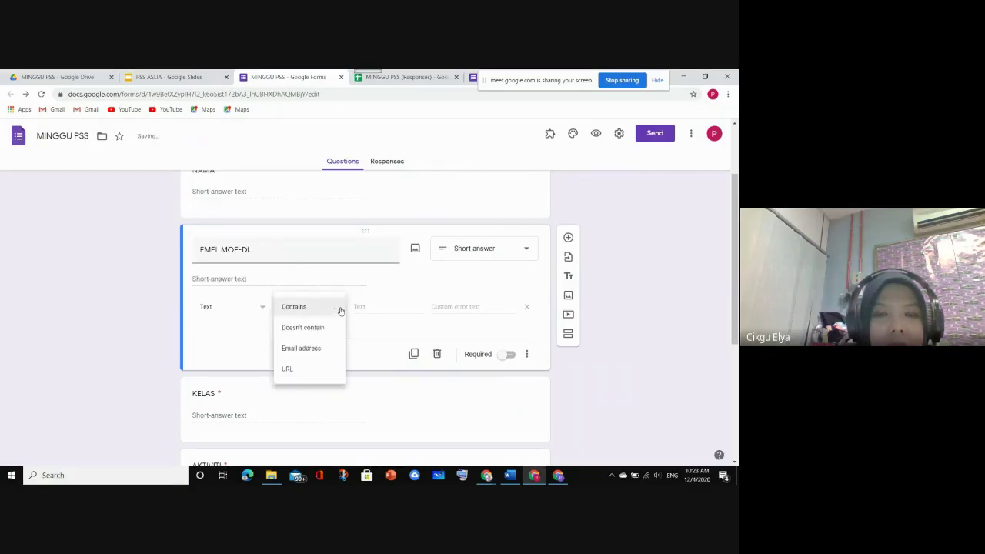
left_click(323, 350)
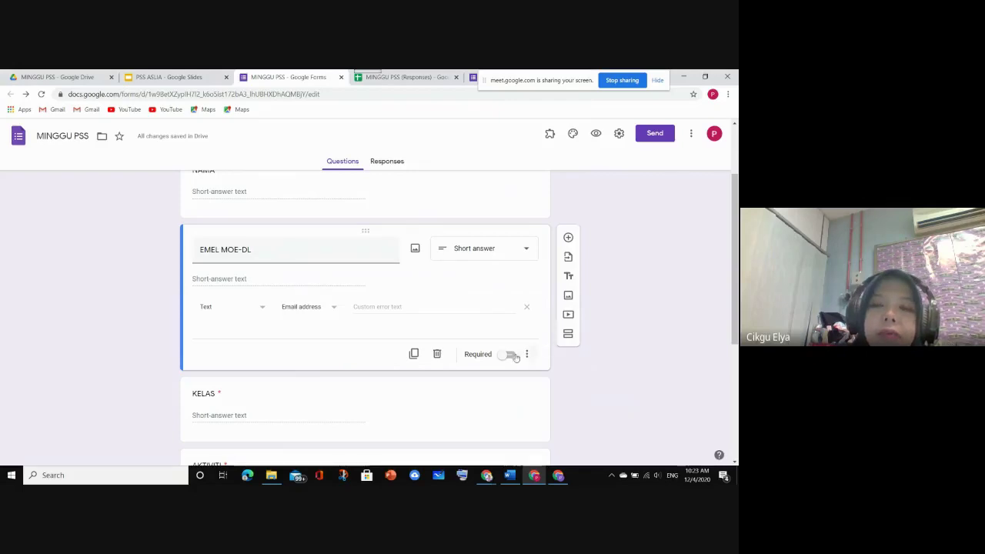
left_click(527, 354)
Add the description 'Sila tulis emel moe-dl dengan betul. Jika salah sijil tidak dapat dihantar.'
left_click(548, 391)
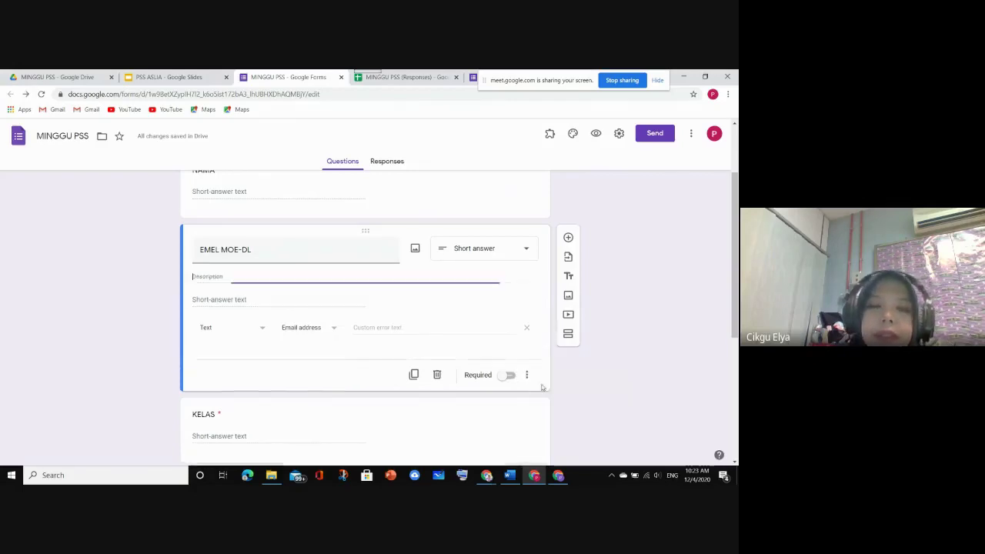
type("S")
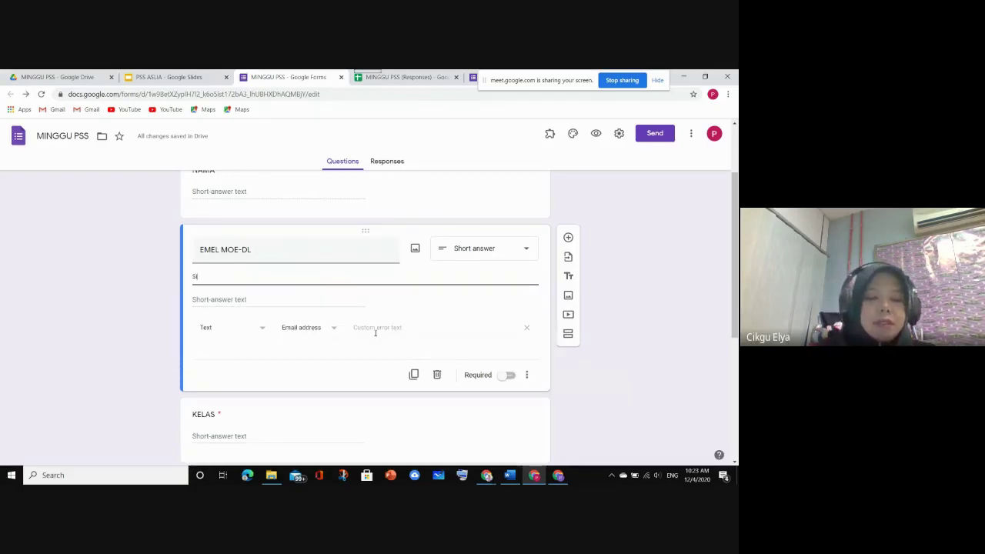
type("ila tulis emel moe-")
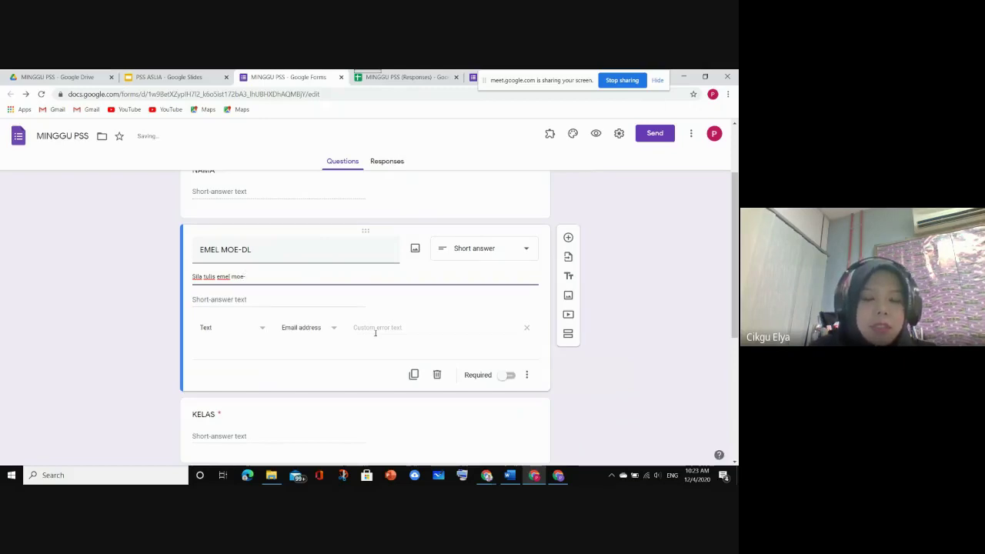
type("dl d")
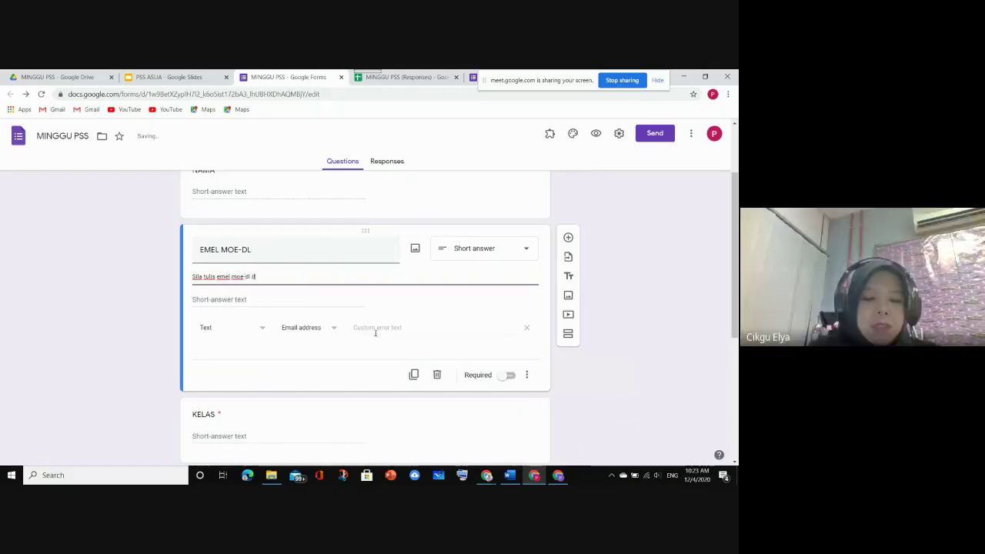
type("engan bet")
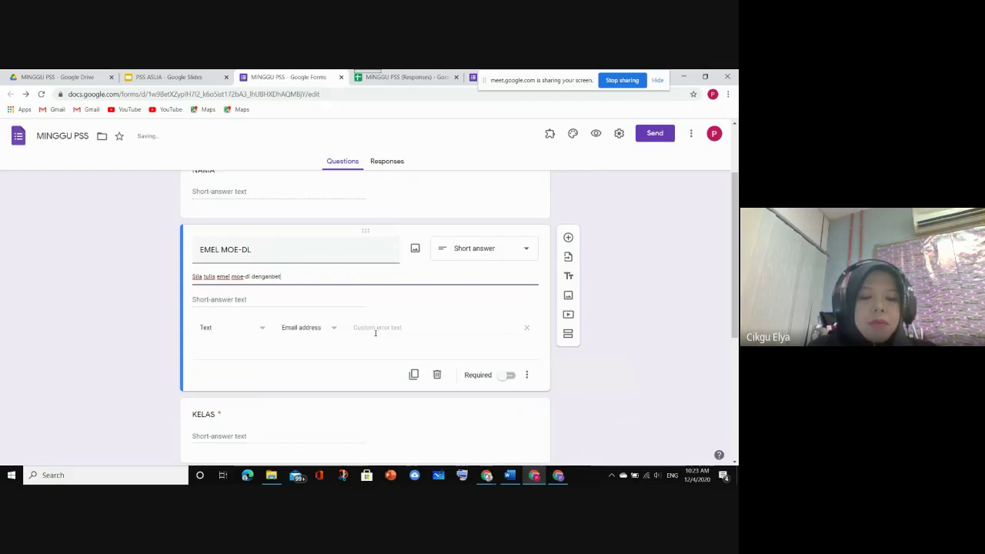
type("ul")
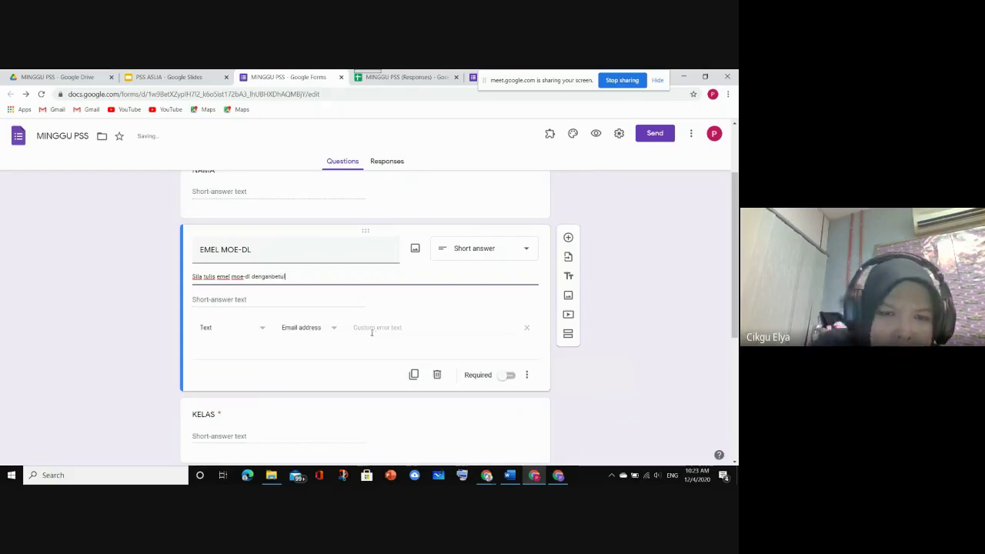
left_click(269, 277)
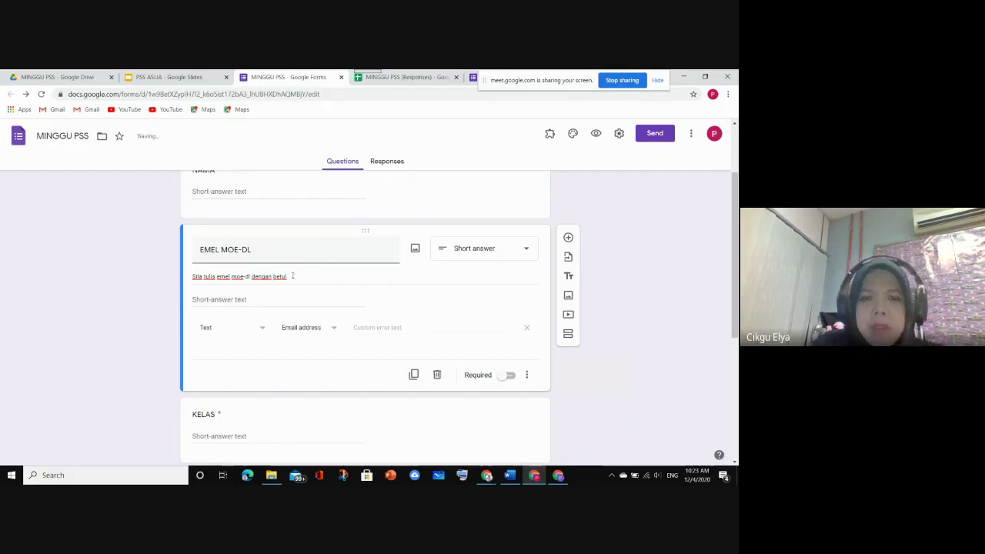
triple_click(291, 276)
left_click(293, 278)
type(".")
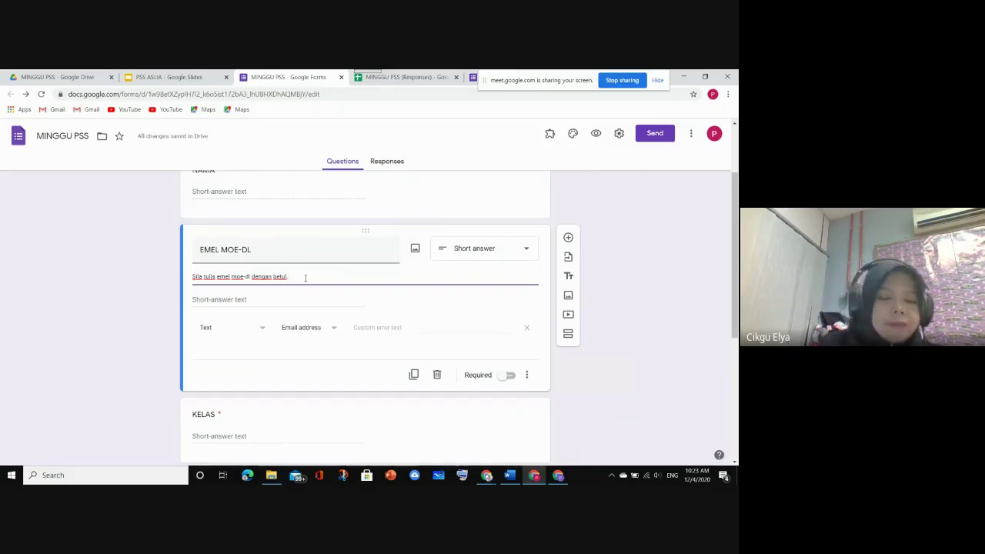
type("J")
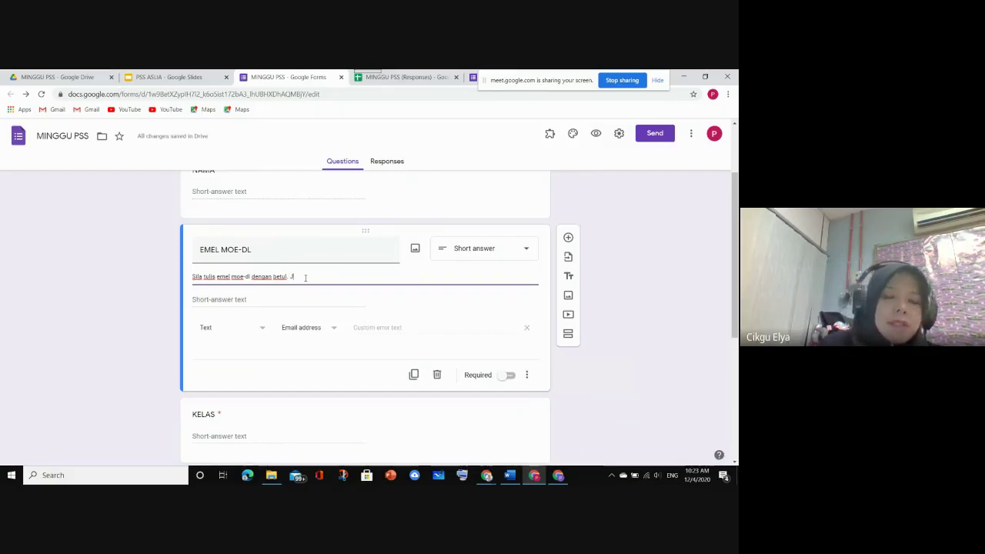
type("ika")
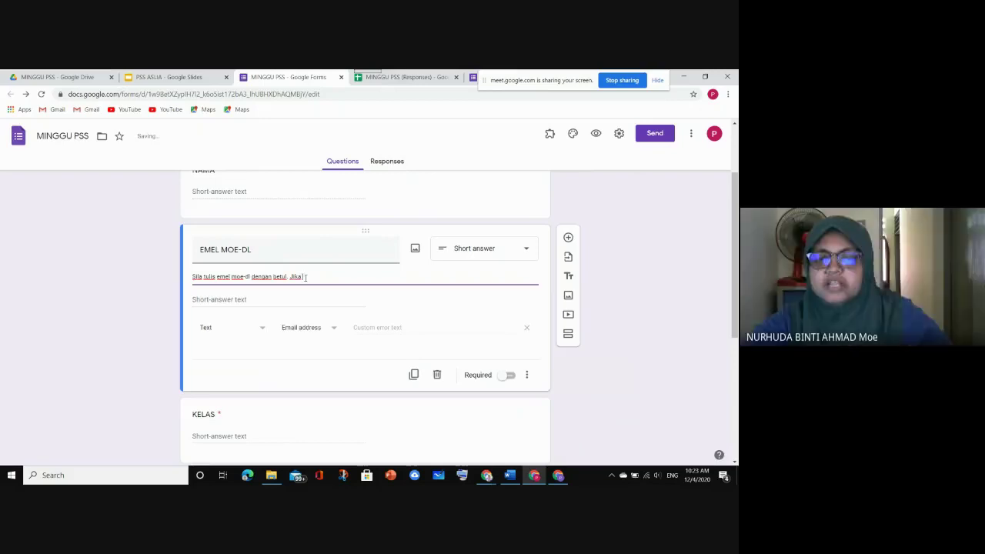
type("t")
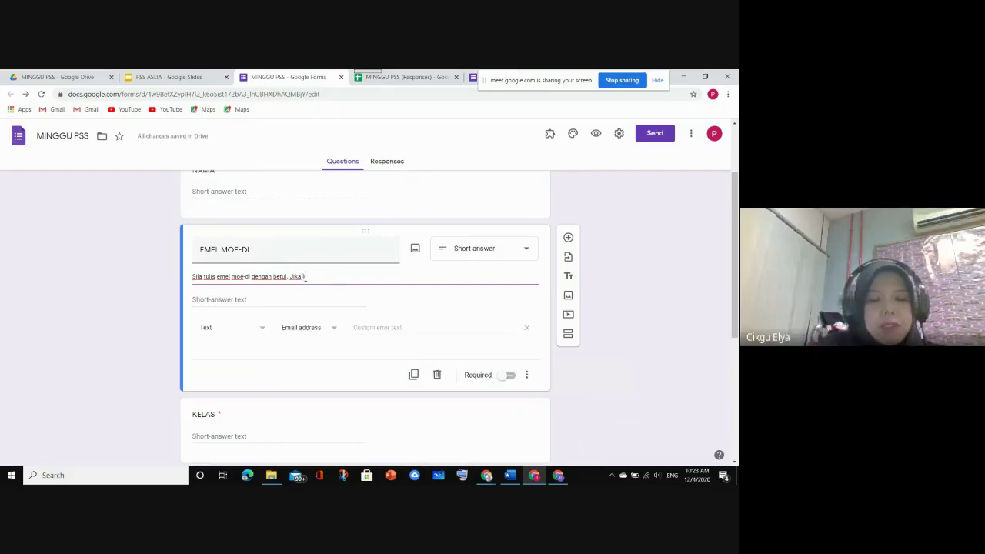
type("alah")
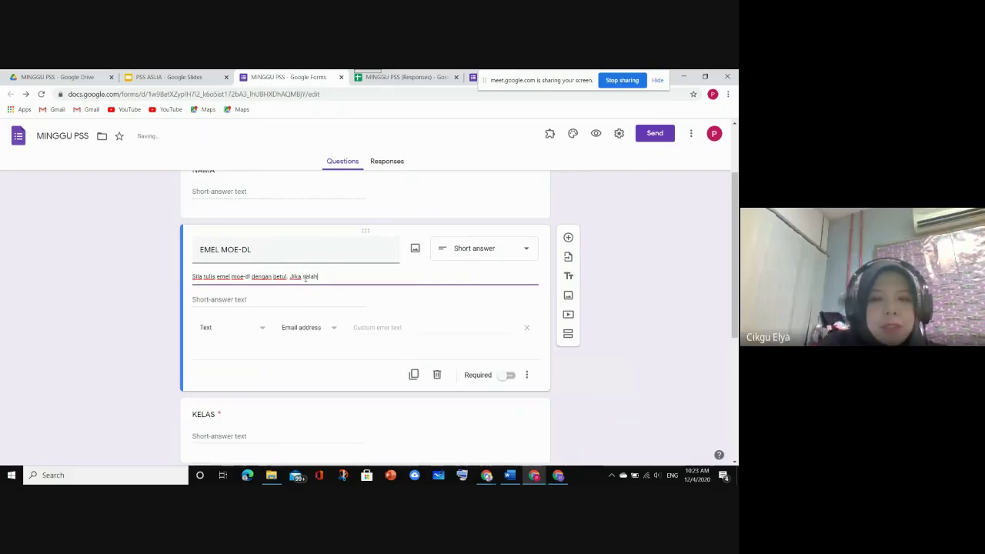
type(" siji")
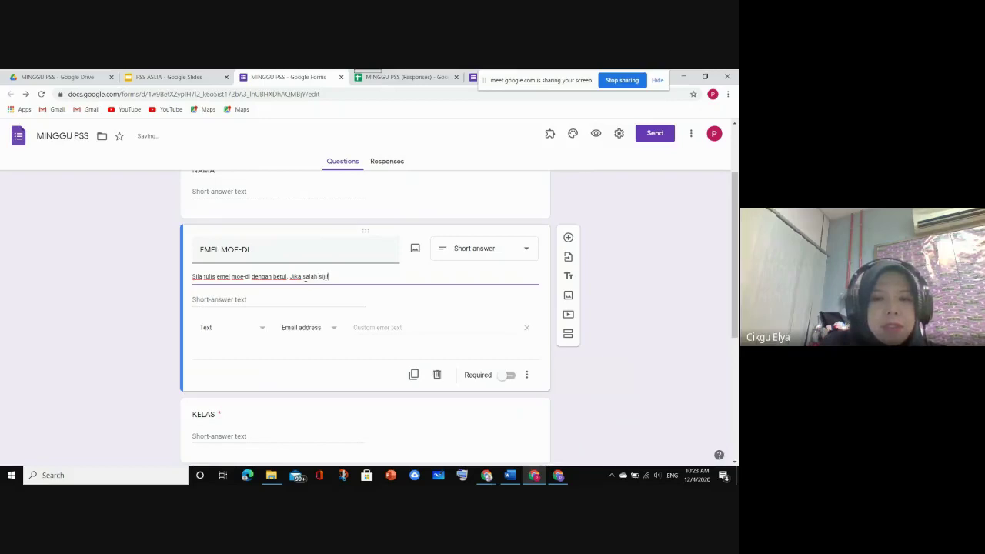
type("l tidak")
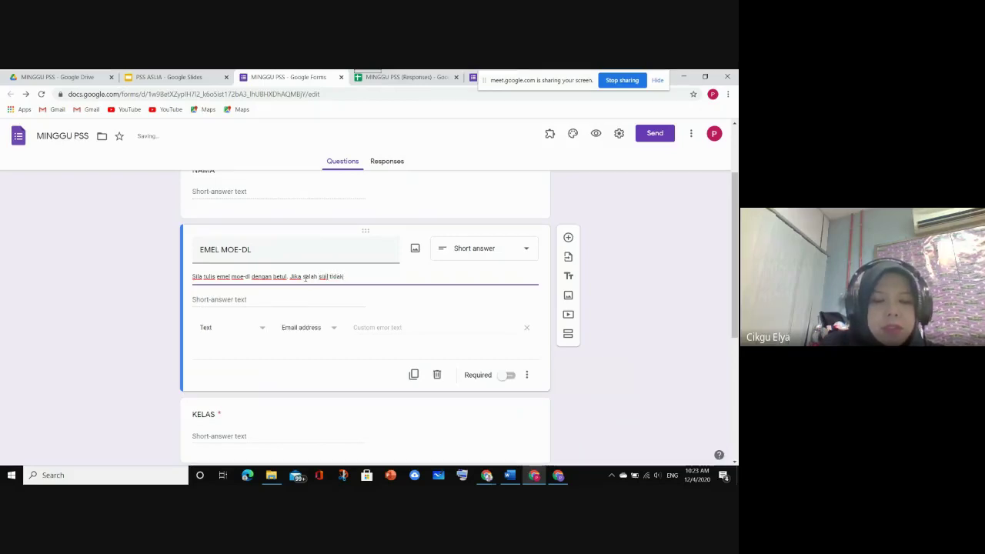
type(" dapat di")
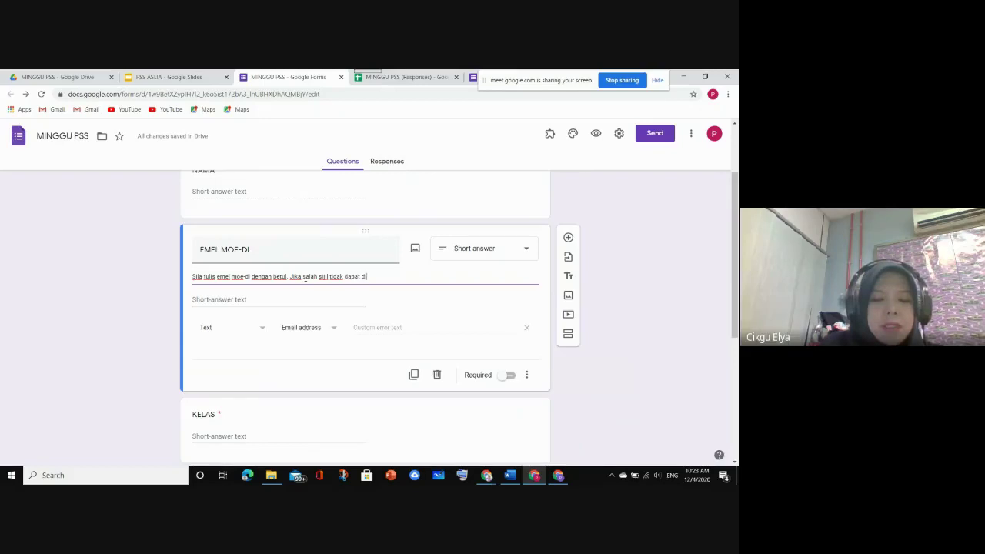
type("hantar")
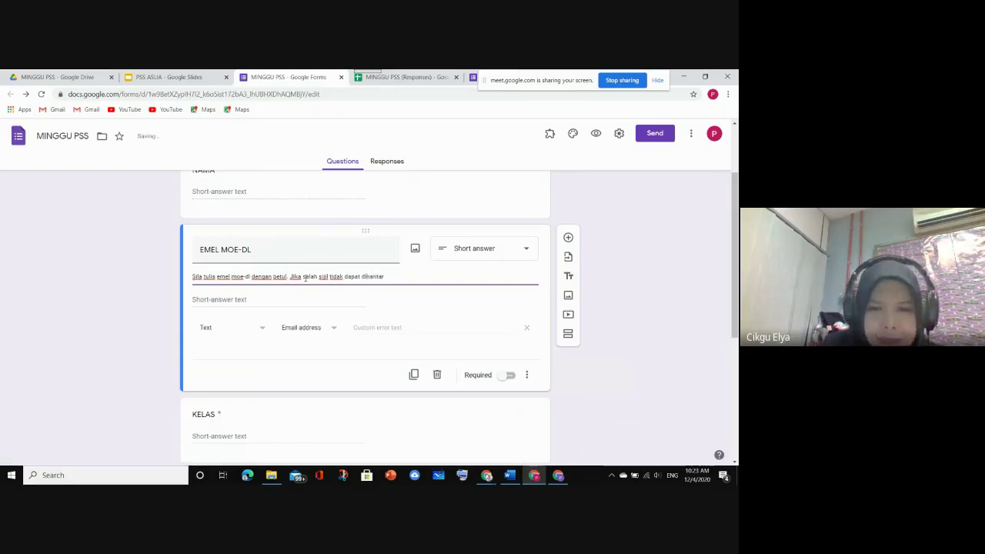
type(".")
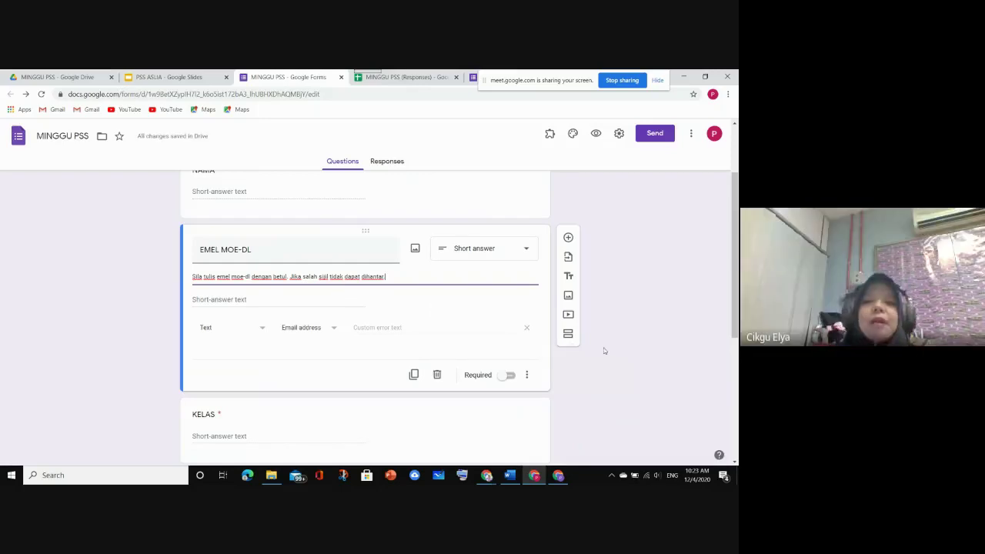
Mark the EMEL MOE-DL question as required
scroll(539, 351, "down", 1)
scroll(350, 294, "up", 2)
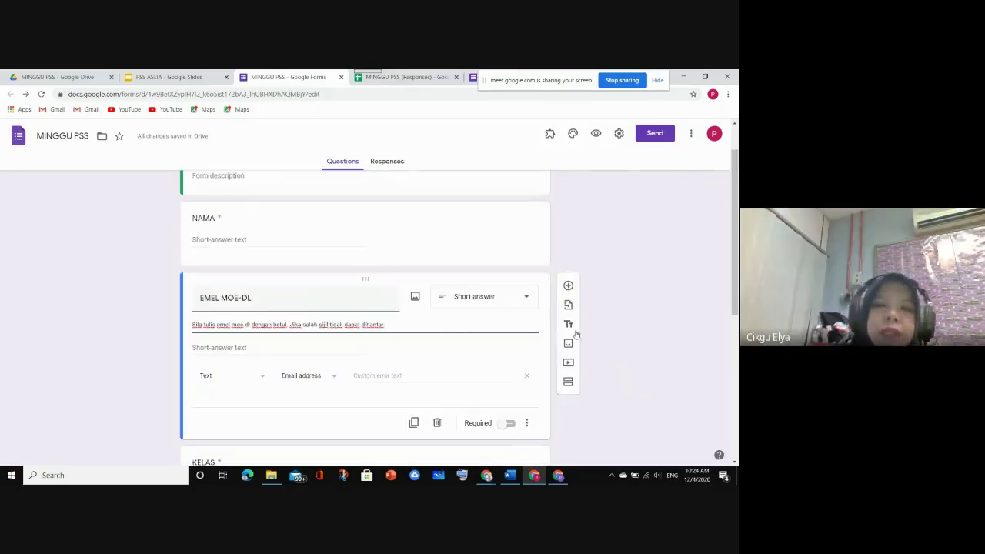
left_click(511, 424)
Add the description 'Tuliskan dengan huruf besar' to the NAMA question
scroll(275, 266, "up", 1)
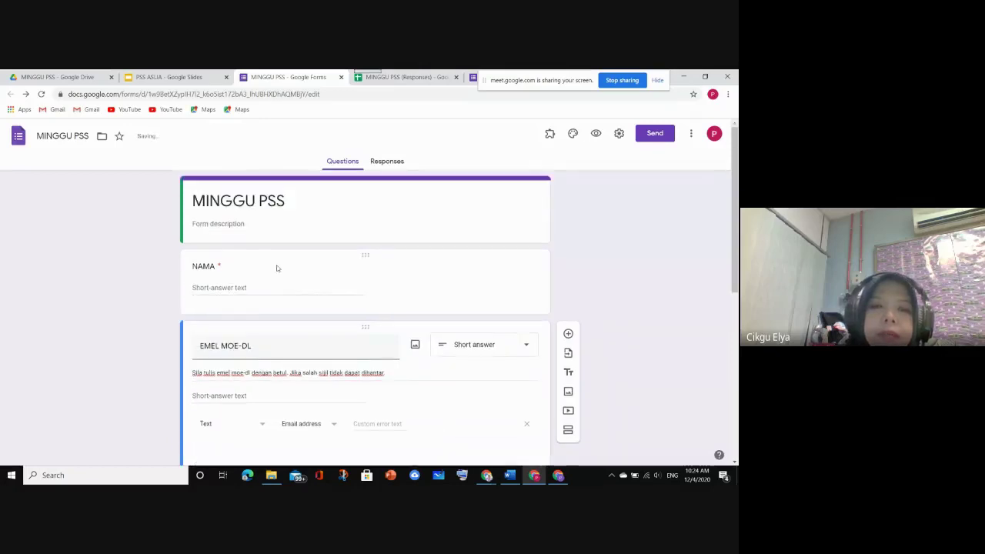
scroll(280, 299, "down", 4)
scroll(283, 304, "down", 2)
scroll(284, 306, "up", 5)
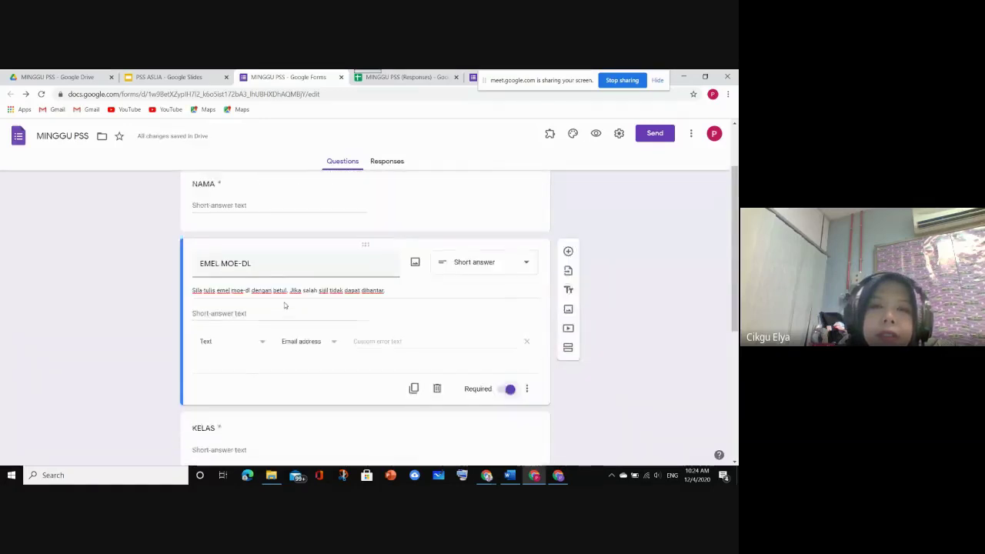
left_click(291, 281)
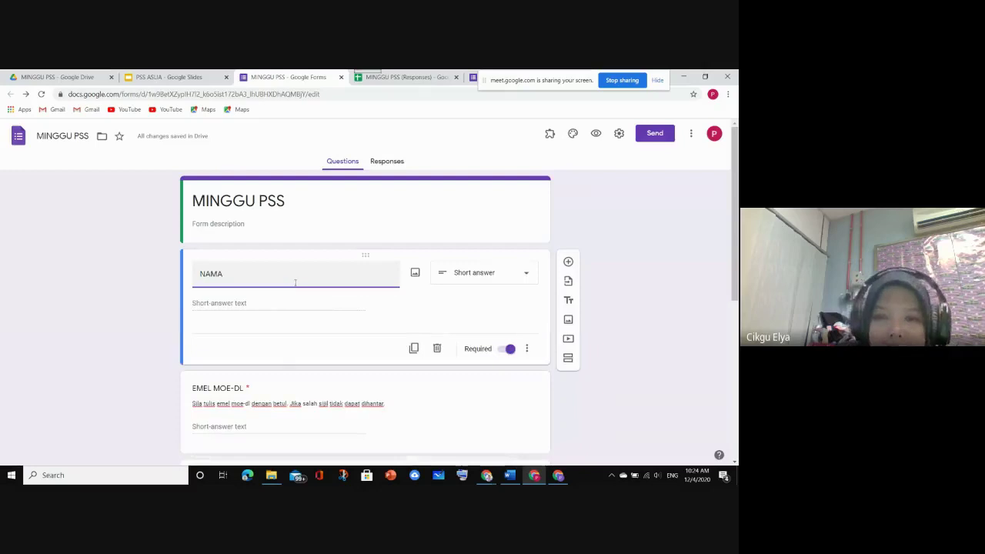
left_click(526, 350)
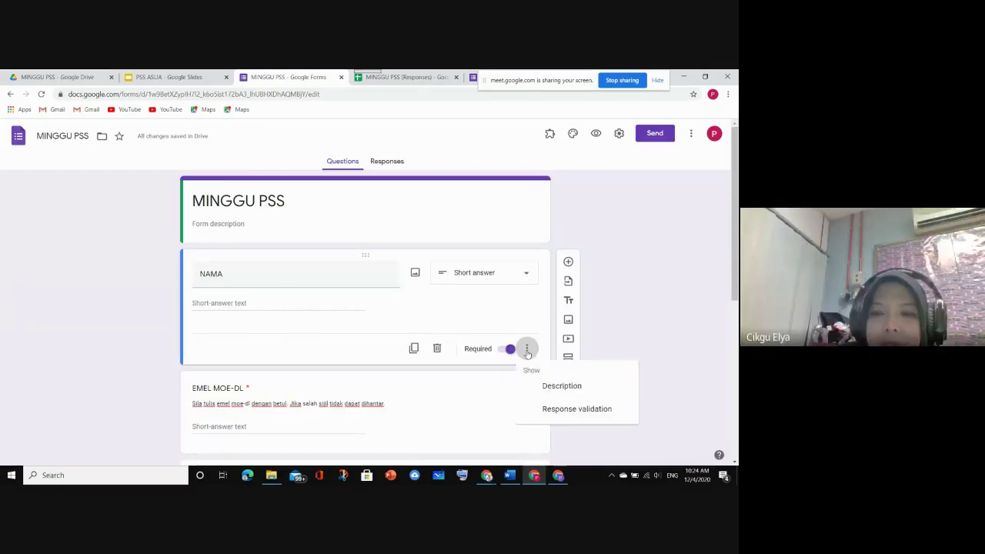
left_click(560, 390)
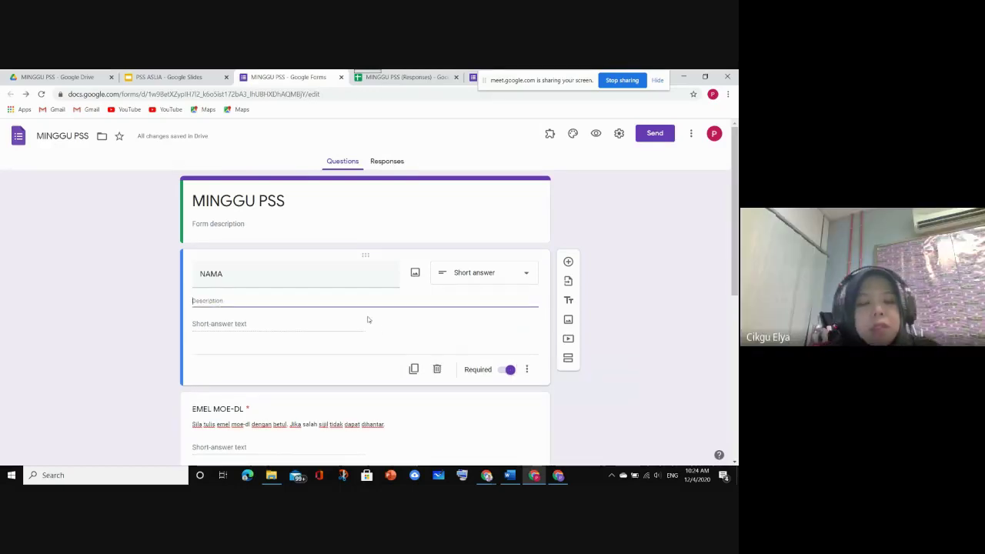
type("Tuli")
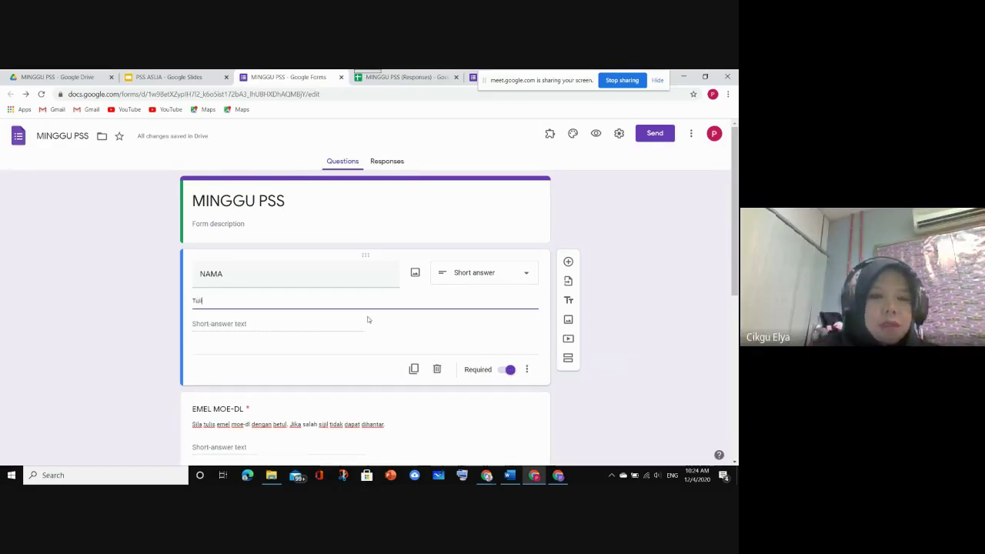
type("skan dengan")
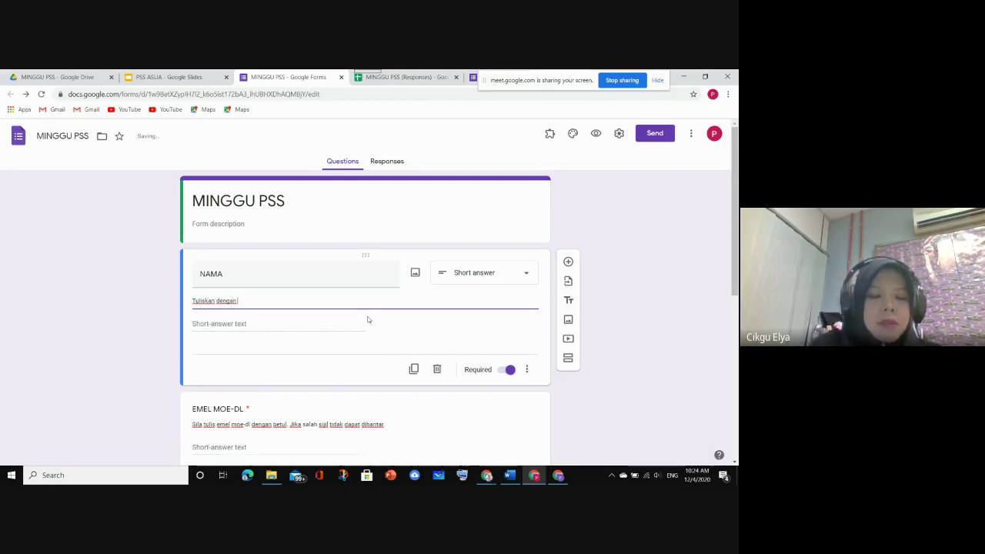
type(" huruf")
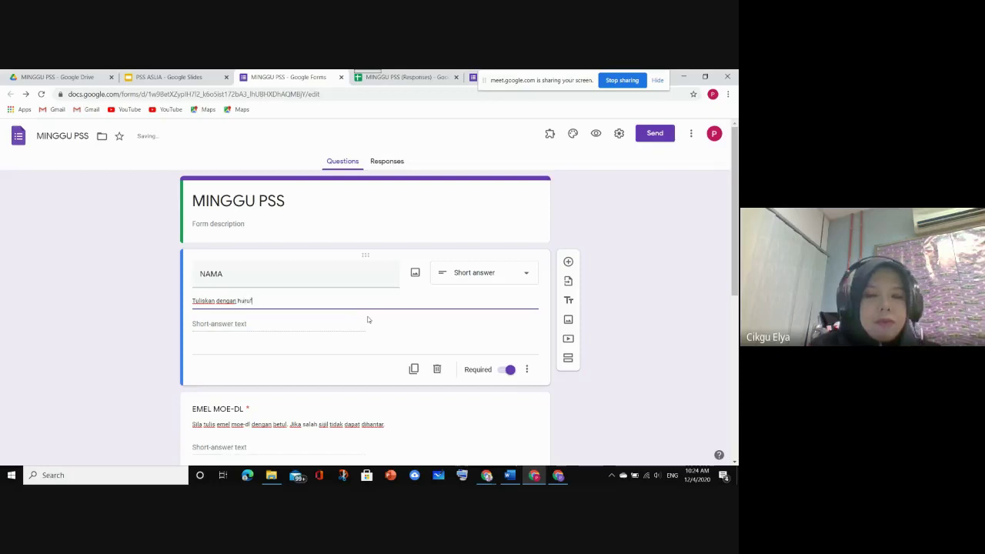
type(" besar")
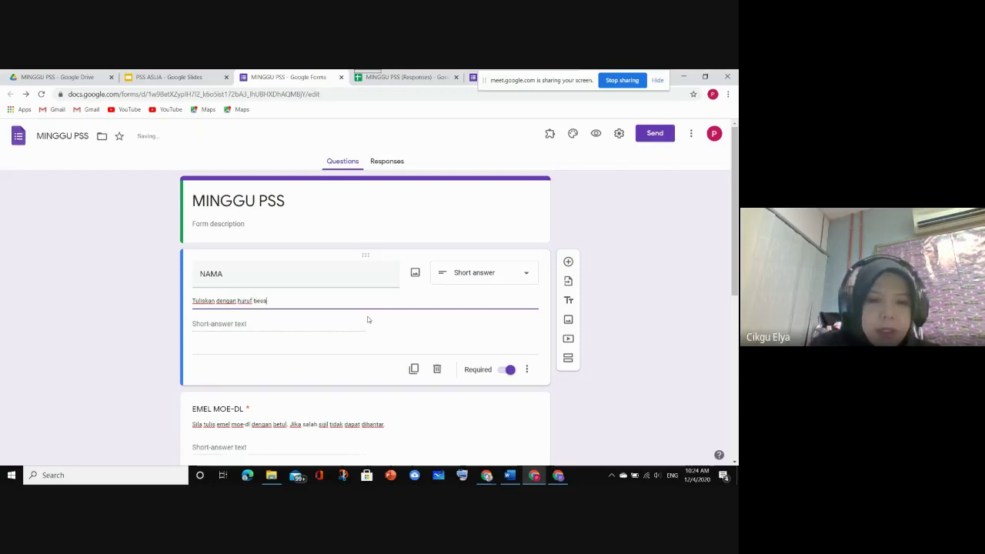
Add Regular expression response validation to the NAMA question
left_click(527, 372)
left_click(570, 433)
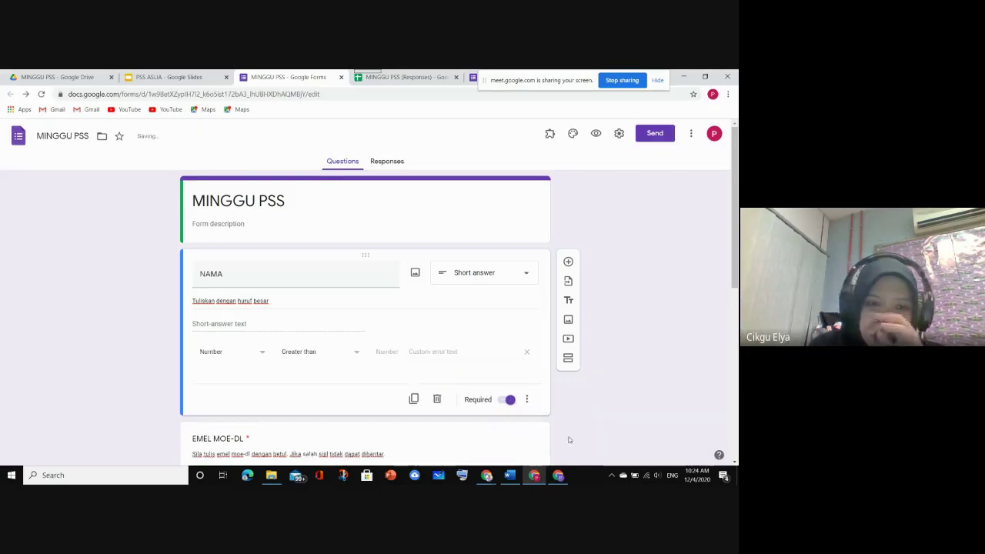
left_click(261, 355)
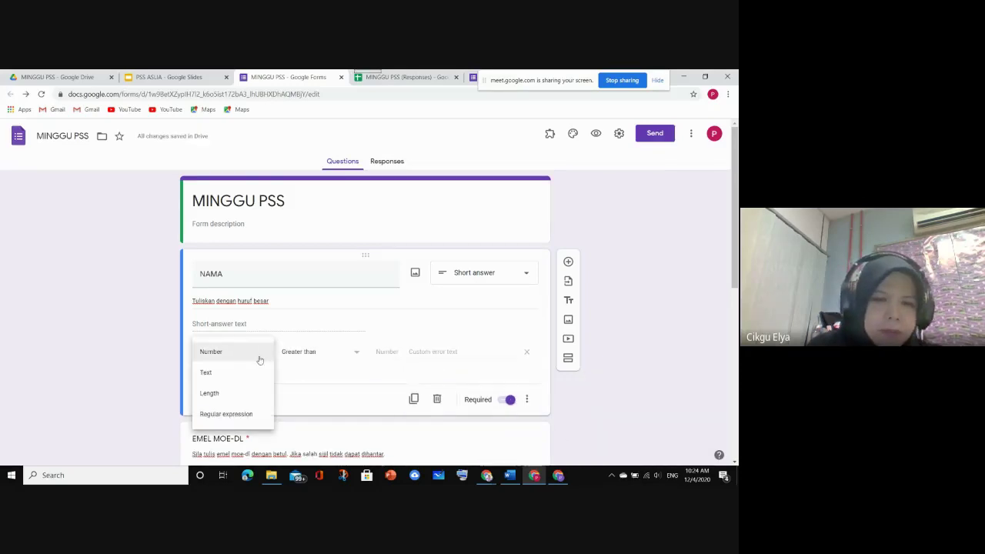
left_click(257, 413)
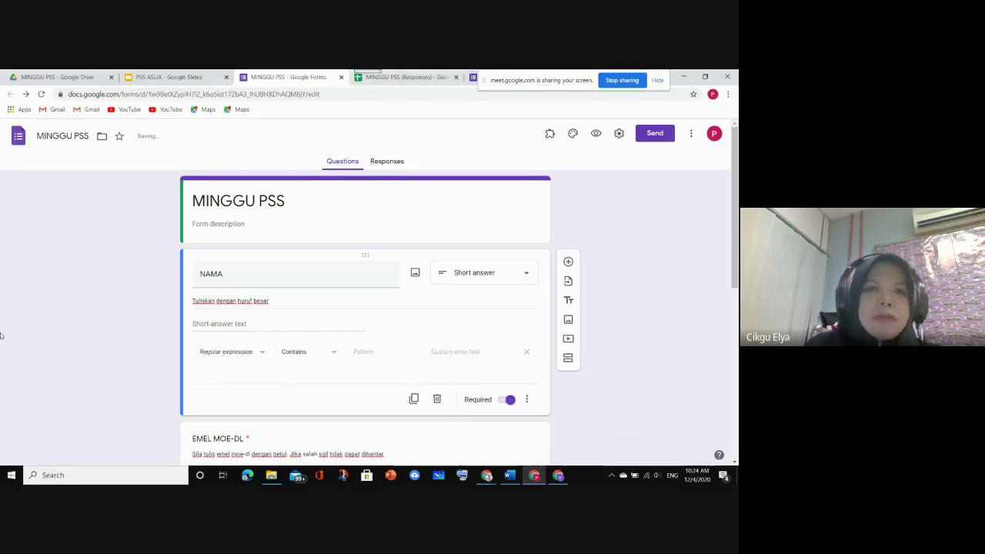
left_click(493, 478)
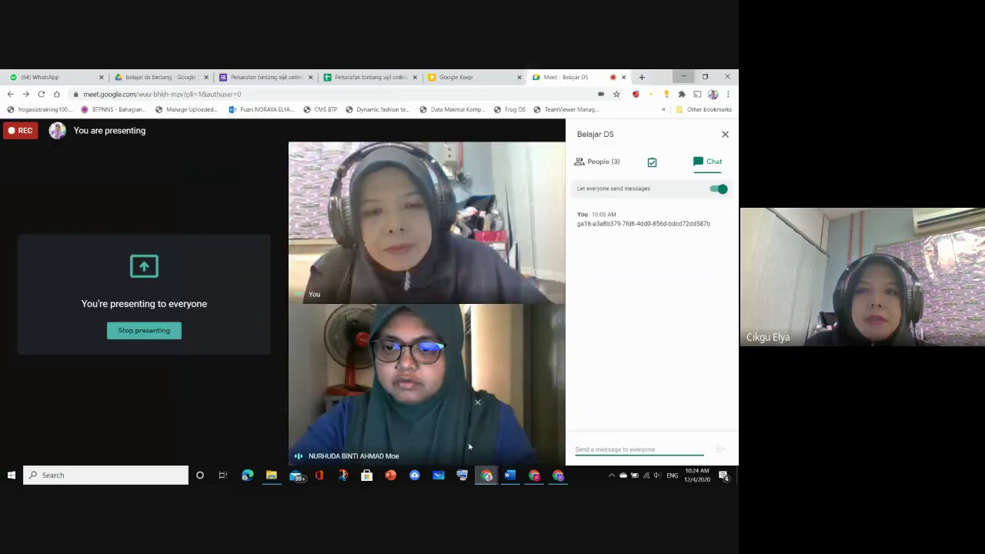
Close the licence note in Keep and search the notes for 'formula'
left_click(469, 447)
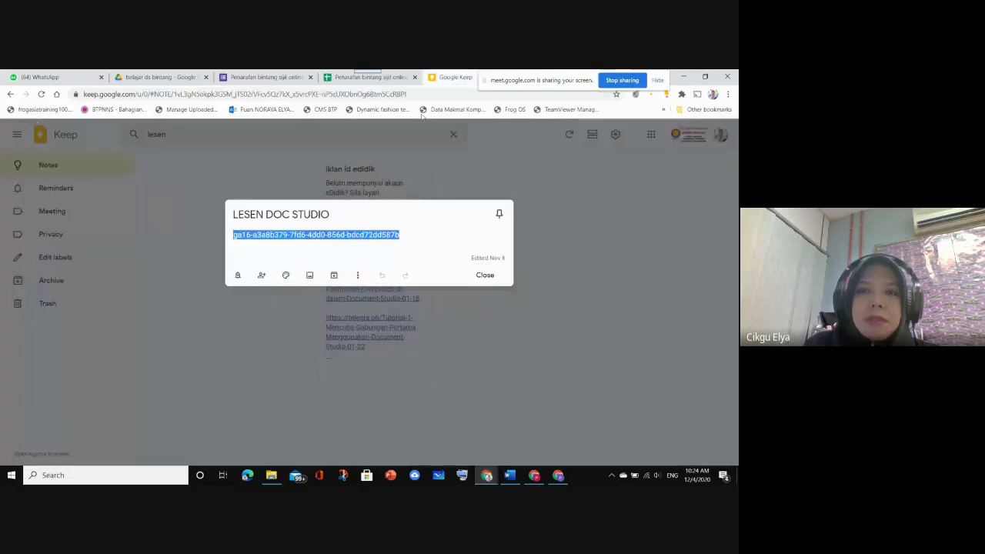
left_click(494, 278)
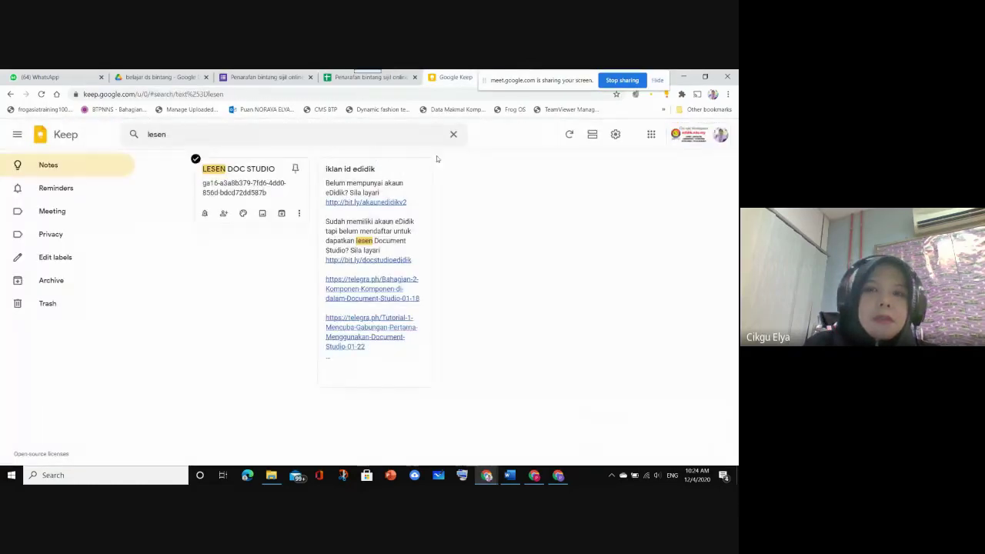
left_click(453, 135)
type("f")
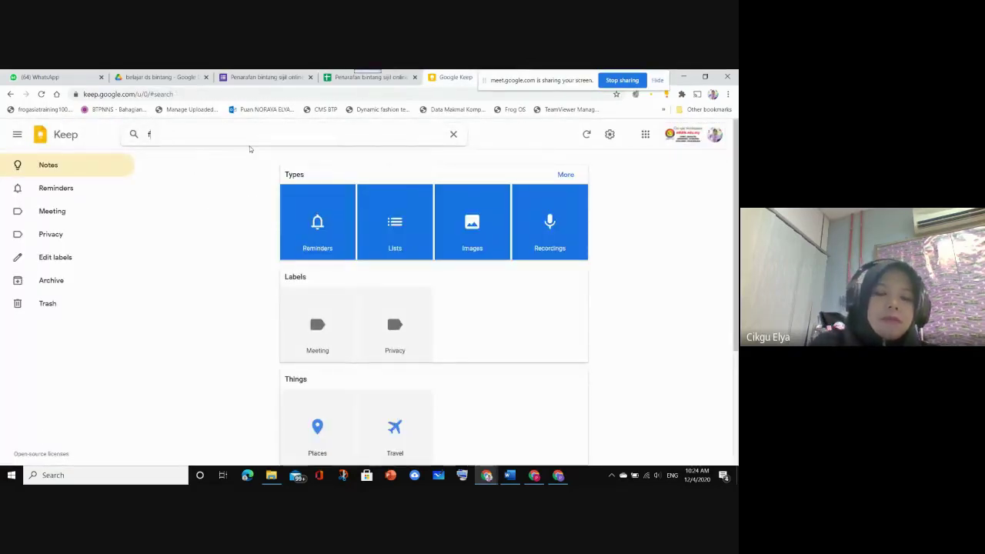
type("ormula")
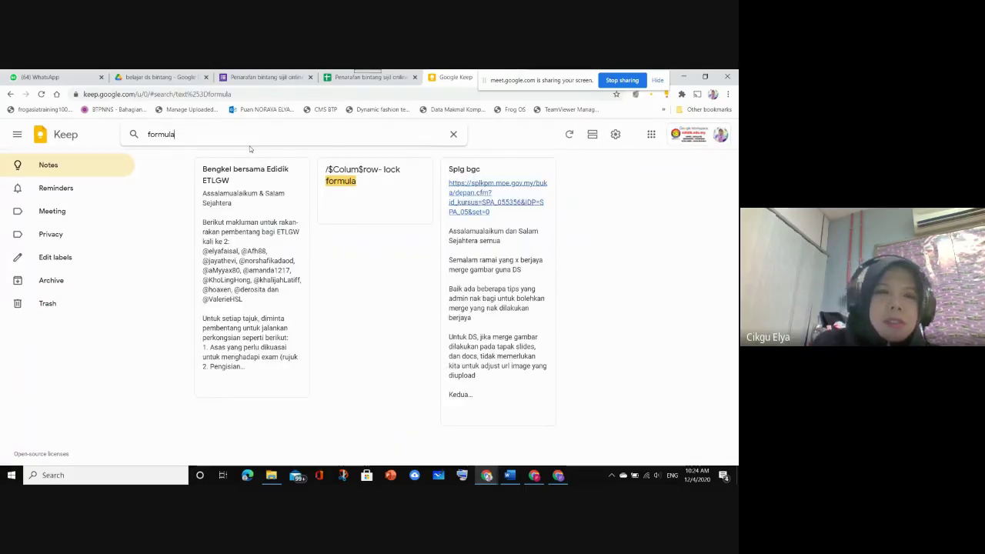
key("BackSpace")
key("BackSpace")
key("BackSpace")
key("BackSpace")
key("BackSpace")
key("BackSpace")
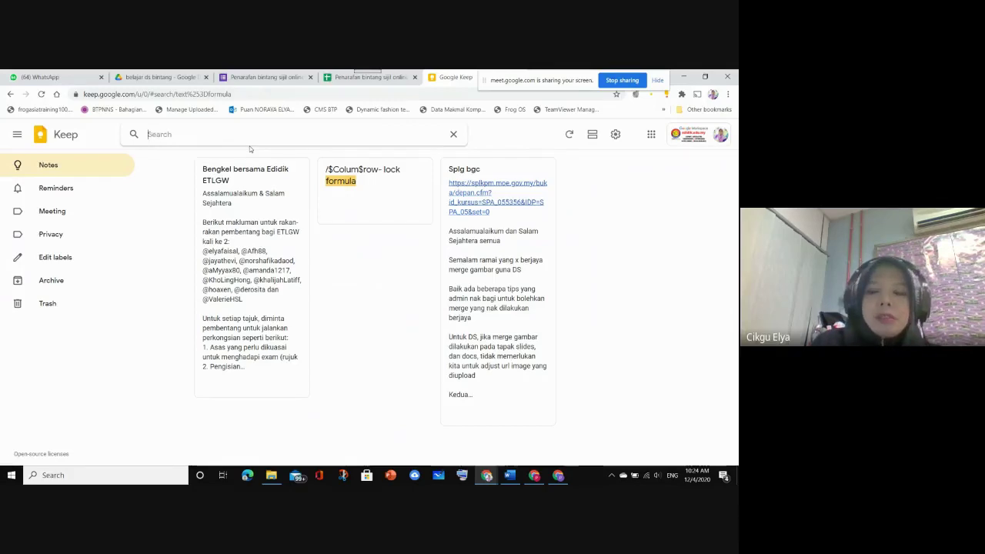
left_click_drag(541, 81, 532, 396)
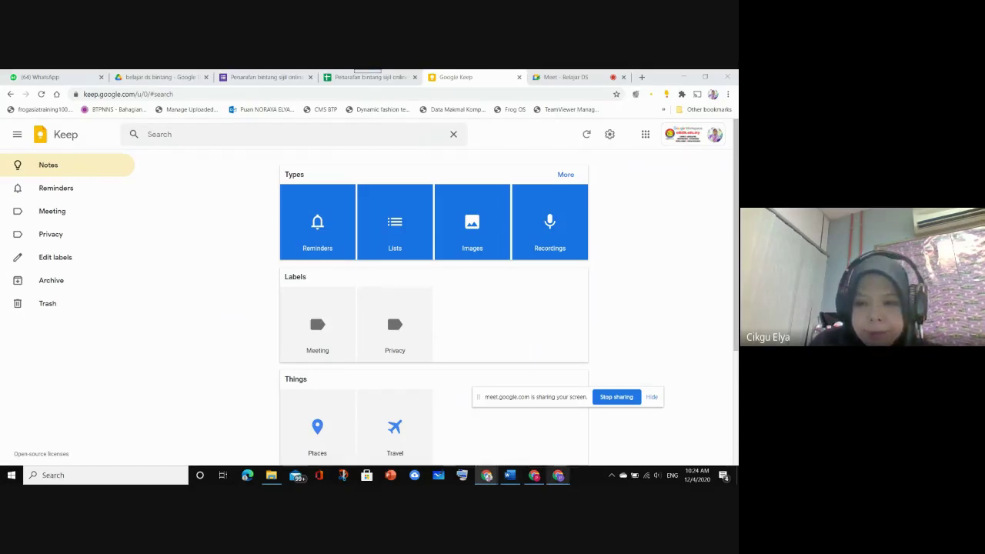
Search Keep for 'formula ds' in a new tab, then open another new tab
left_click(558, 475)
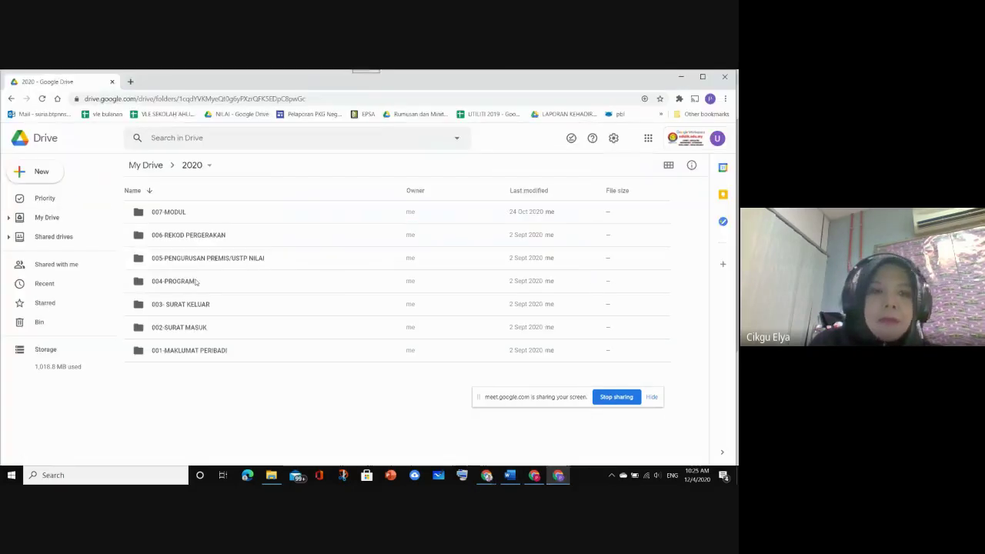
left_click(131, 81)
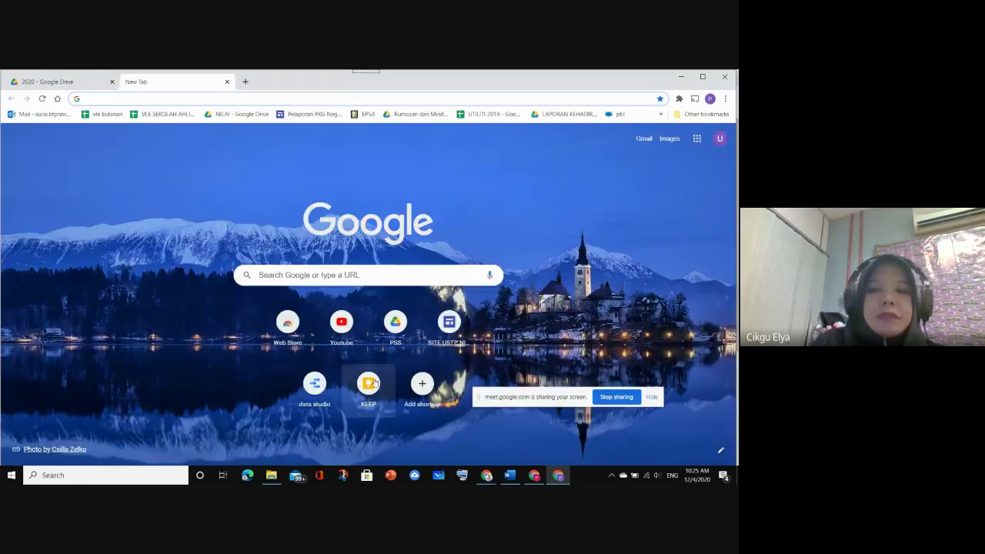
left_click(368, 379)
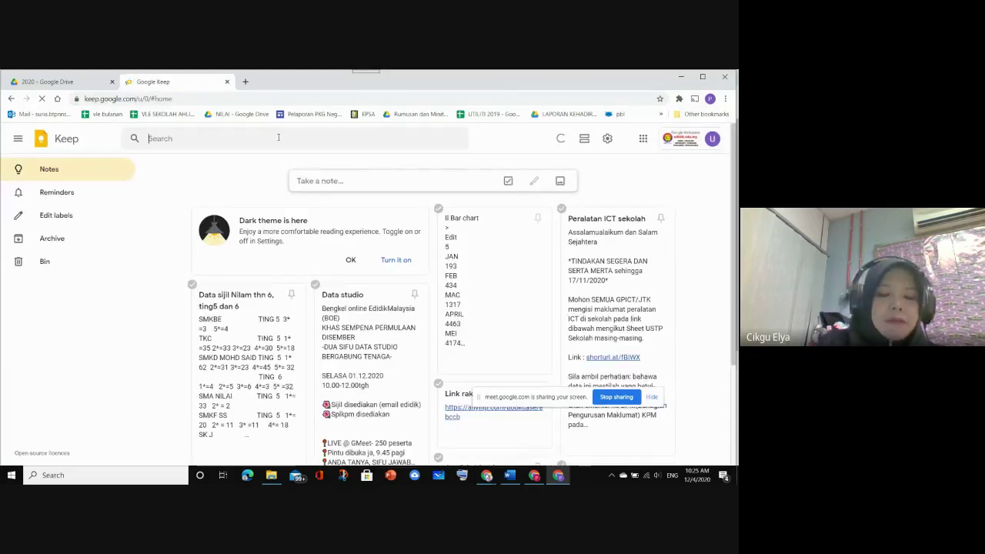
type("formula")
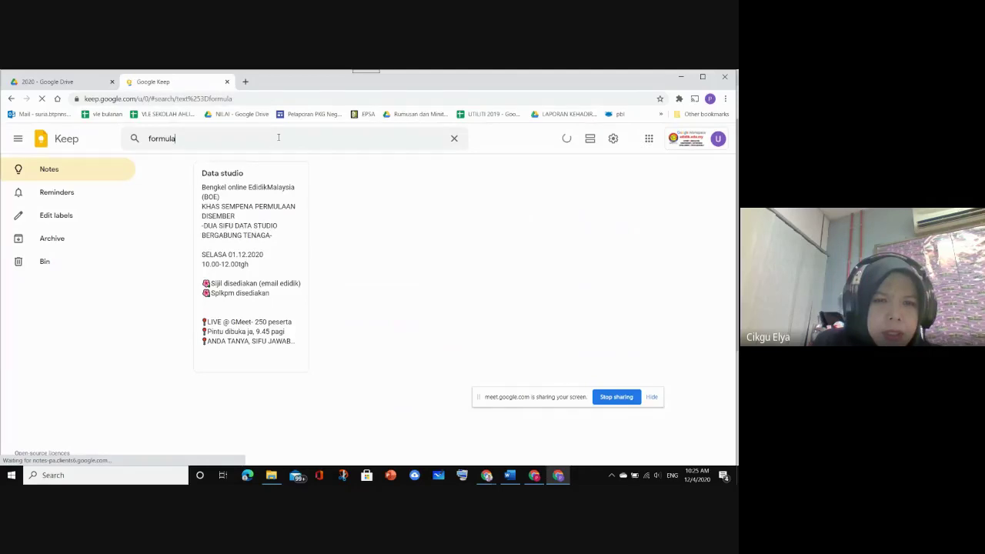
type(" d")
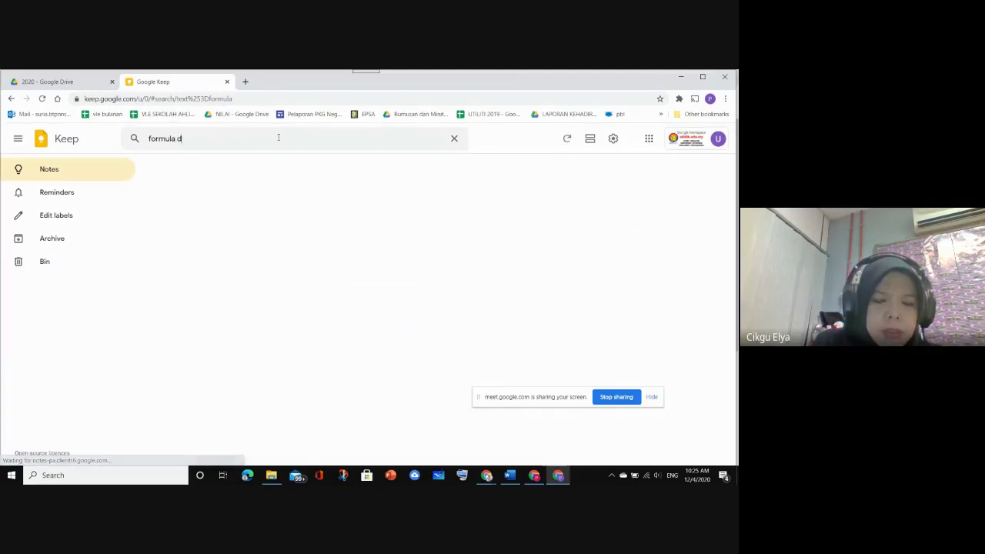
type("s")
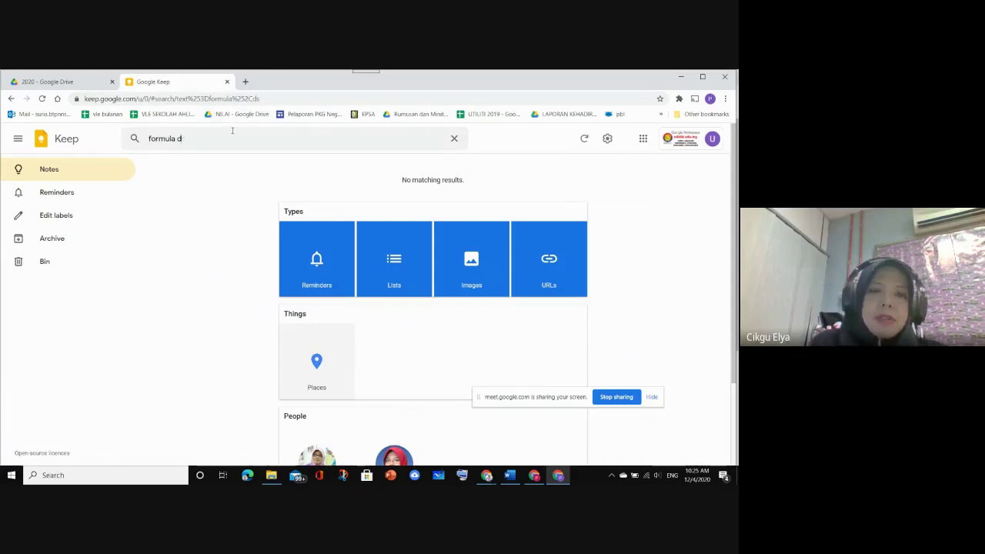
key("BackSpace")
key("BackSpace")
key("BackSpace")
key("BackSpace")
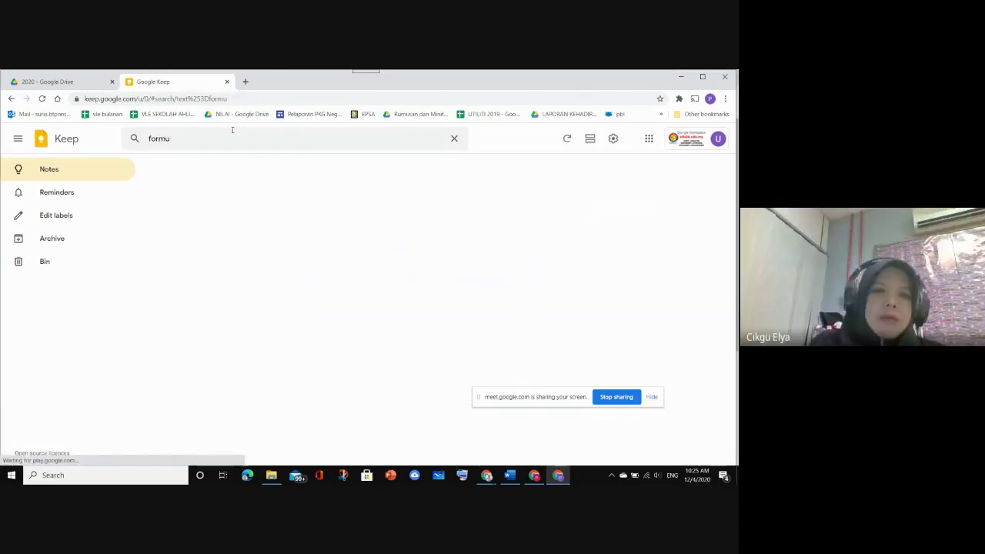
key("BackSpace")
key("BackSpace")
key("BackSpace")
key("BackSpace")
key("BackSpace")
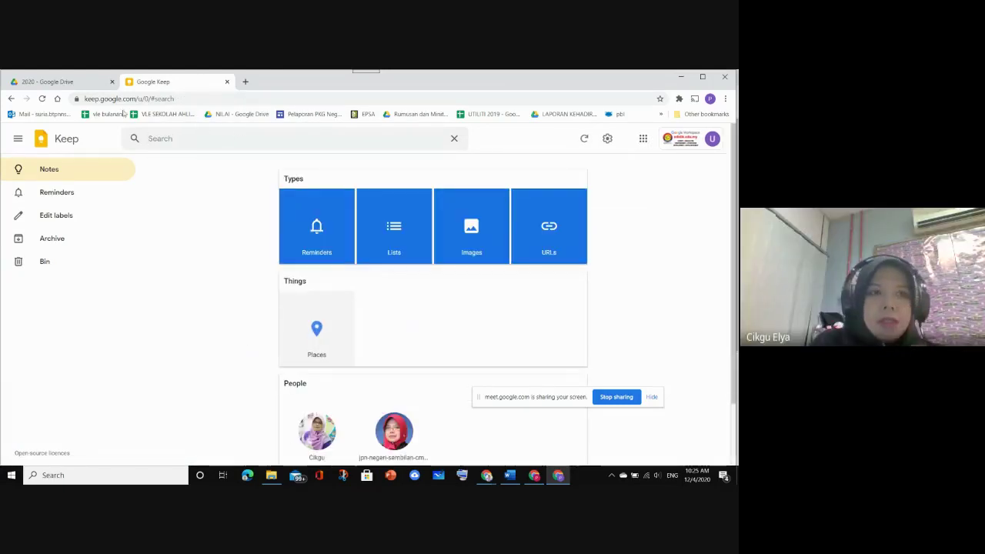
left_click(486, 475)
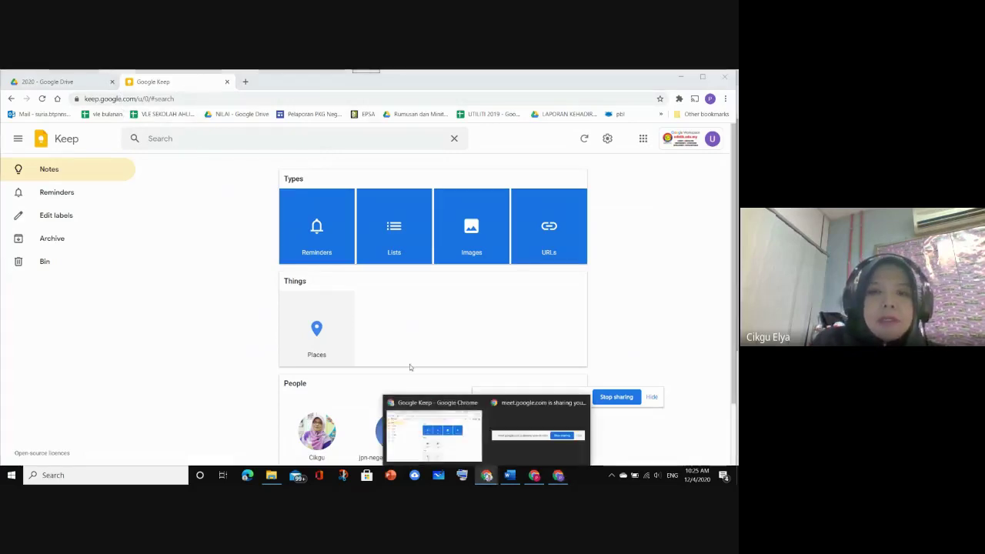
left_click(433, 431)
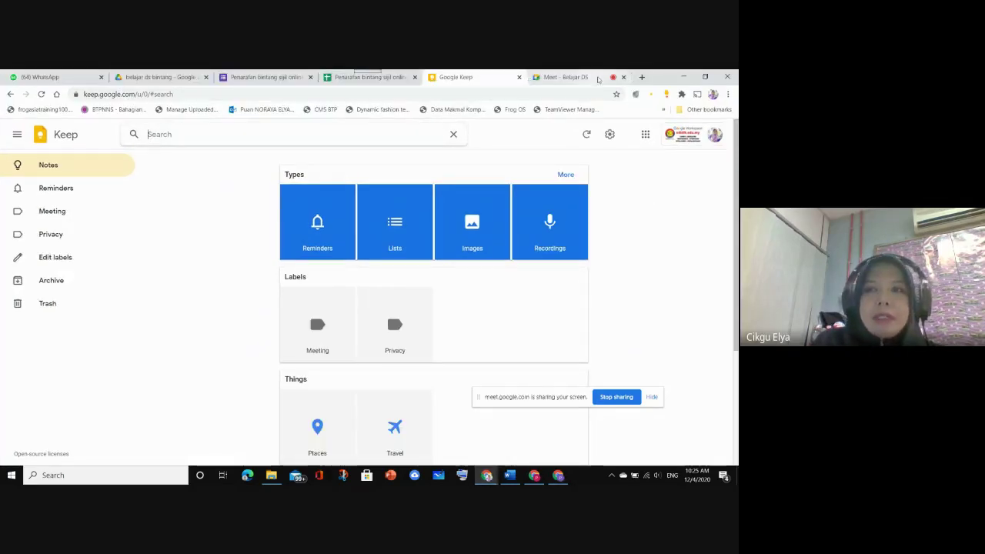
left_click(642, 77)
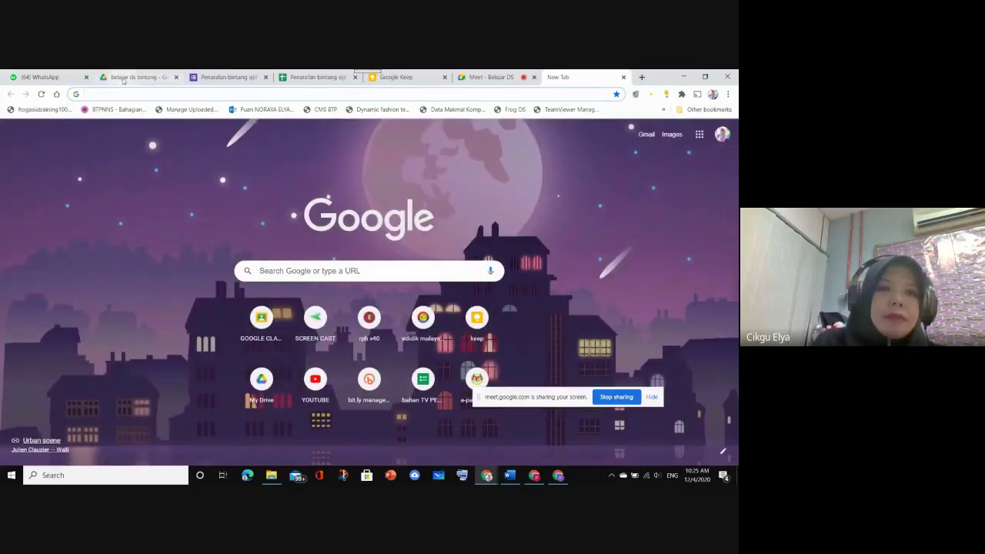
Search My Drive for 'cheat' and open the Cheat Sheet spreadsheet
left_click(123, 78)
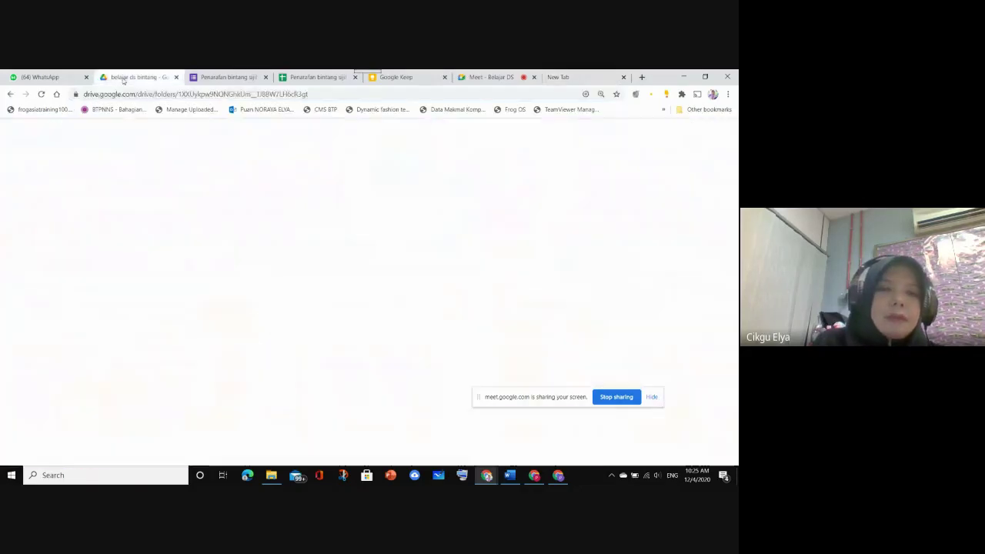
left_click(182, 166)
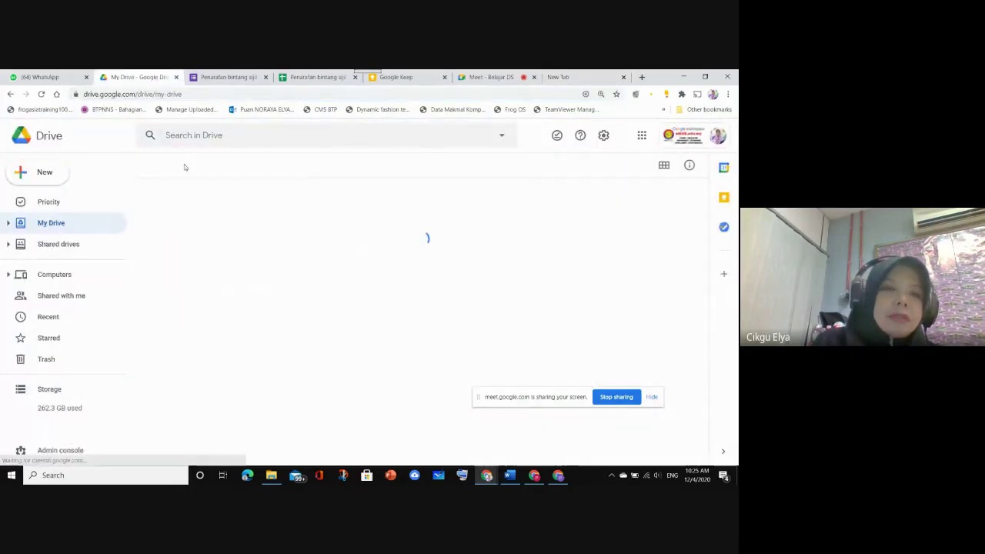
left_click(207, 136)
type("d")
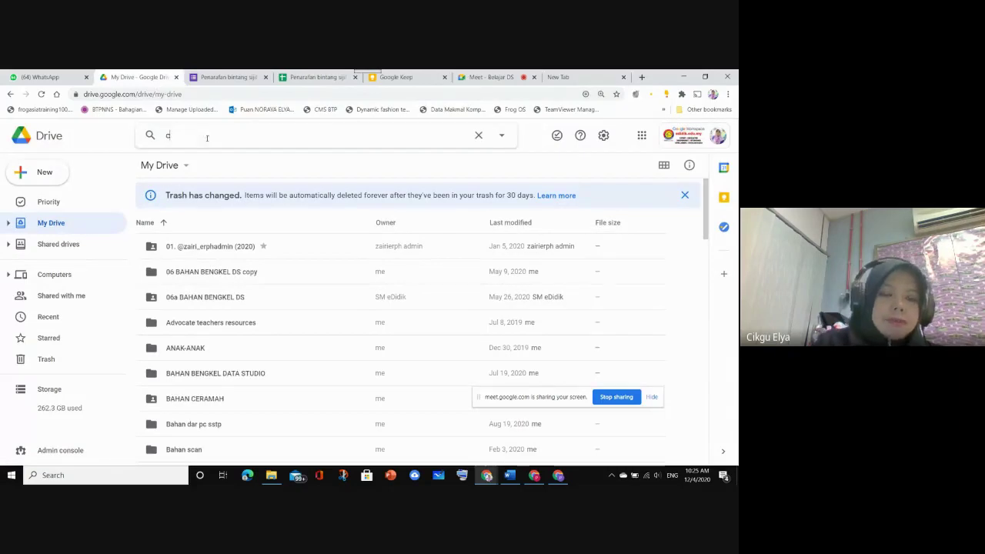
type("heat")
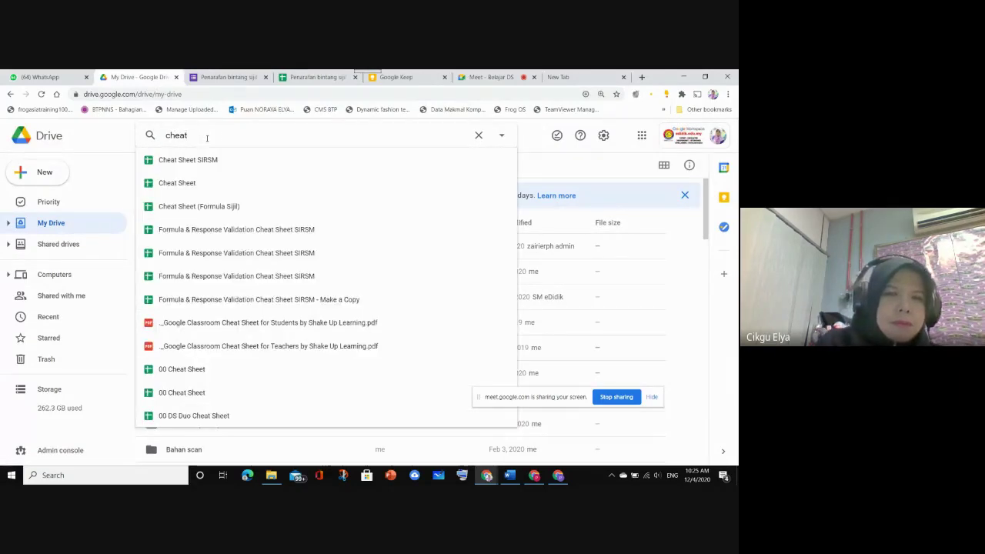
left_click(212, 182)
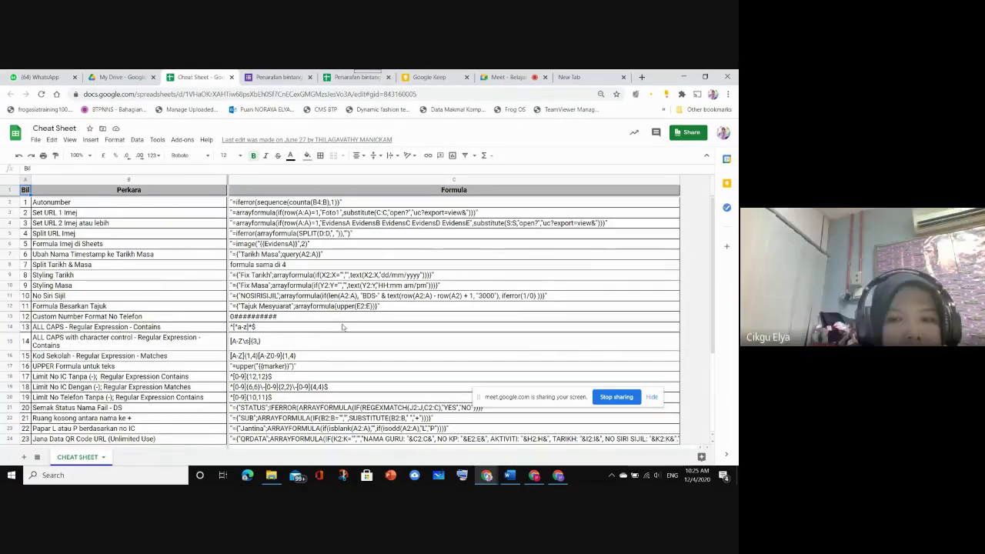
Copy the row-13 ALL CAPS regular expression ^[^a-z]*$ and return to the MINGGU PSS form
scroll(344, 327, "down", 1)
scroll(359, 339, "up", 1)
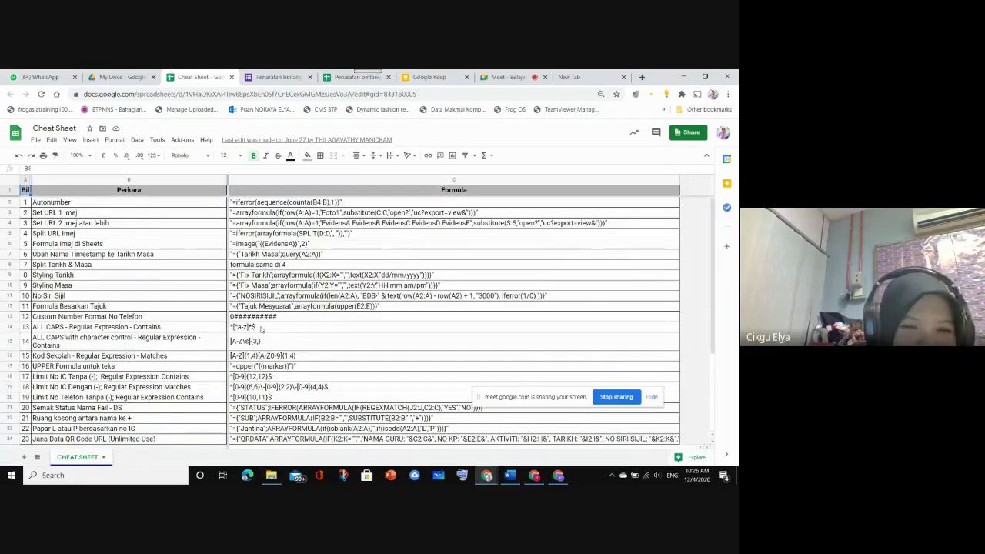
left_click(261, 327)
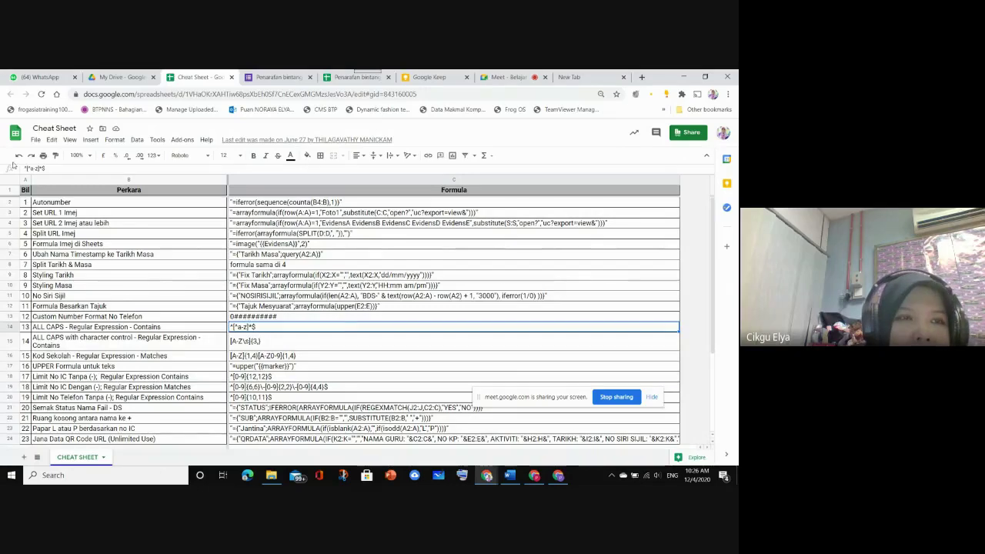
left_click_drag(46, 167, 35, 168)
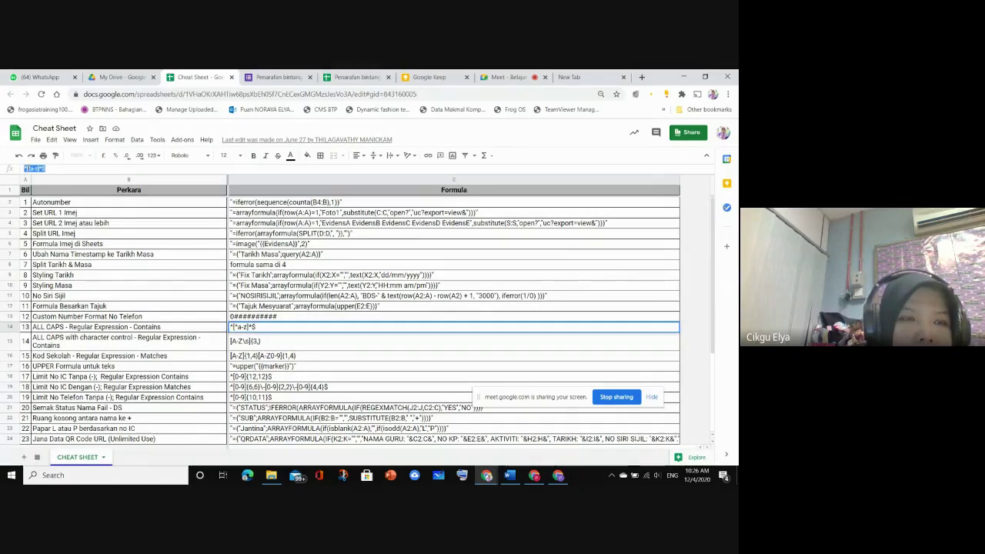
right_click(34, 168)
left_click(56, 203)
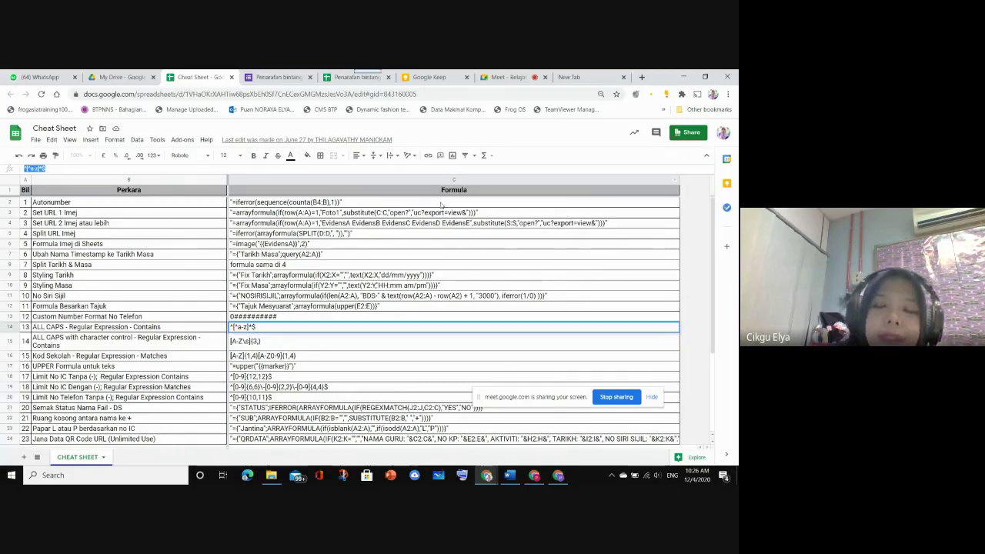
left_click(534, 475)
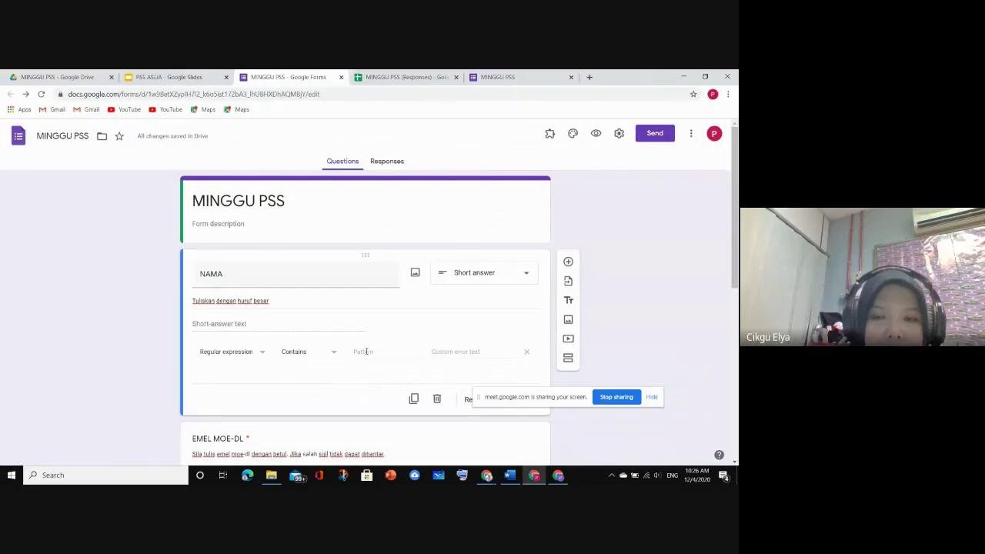
Paste ^[^a-z]*$ as NAMA's pattern with the error text 'huruf besar sahaja'
right_click(366, 352)
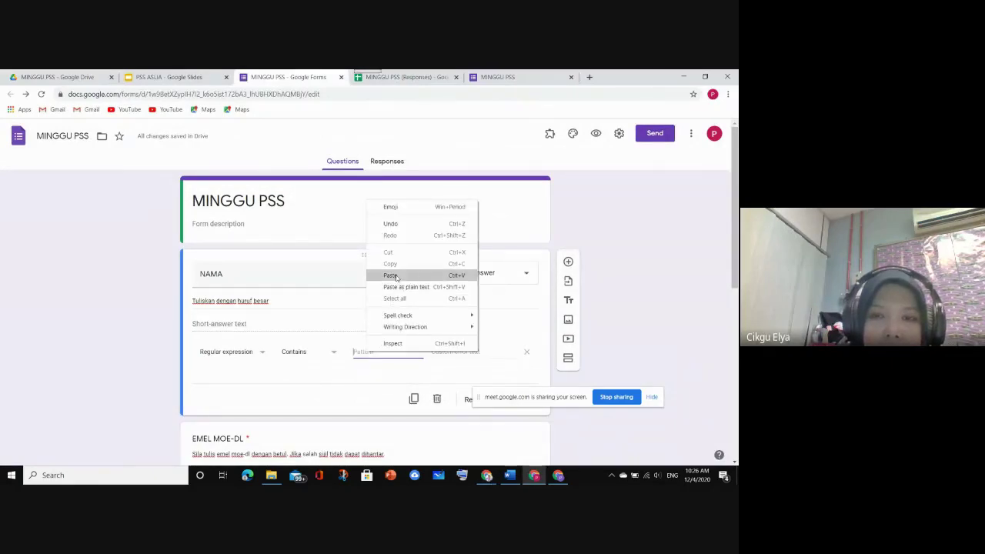
left_click(396, 277)
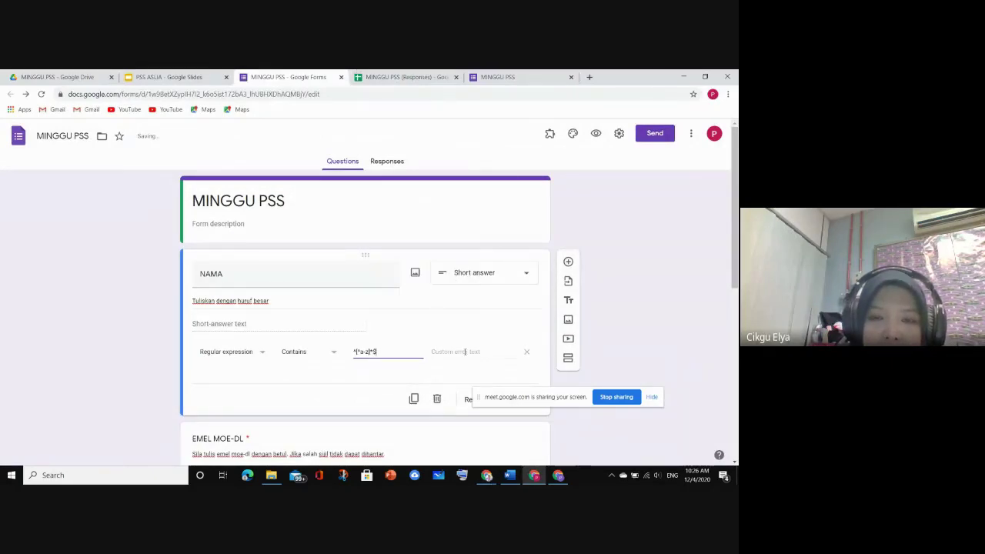
left_click(464, 351)
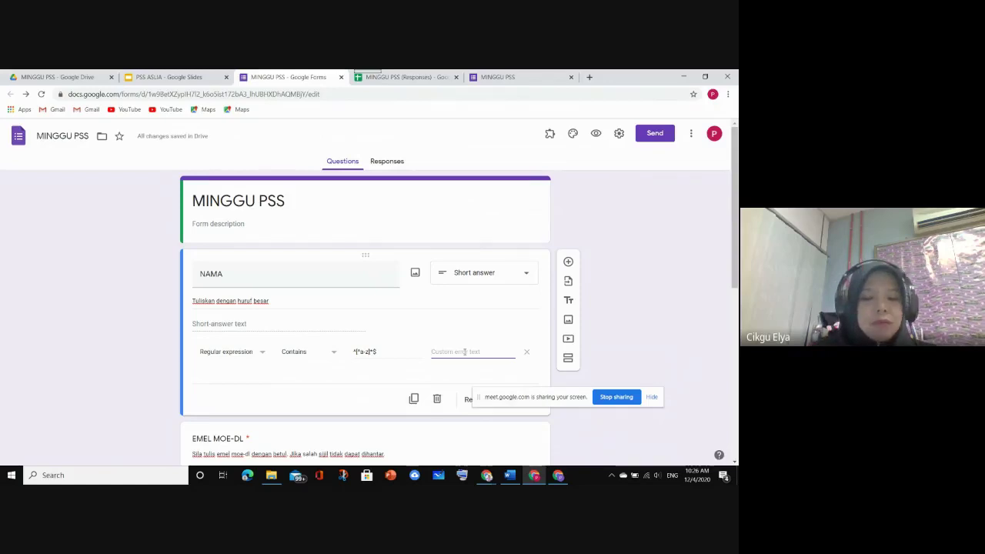
type("huru")
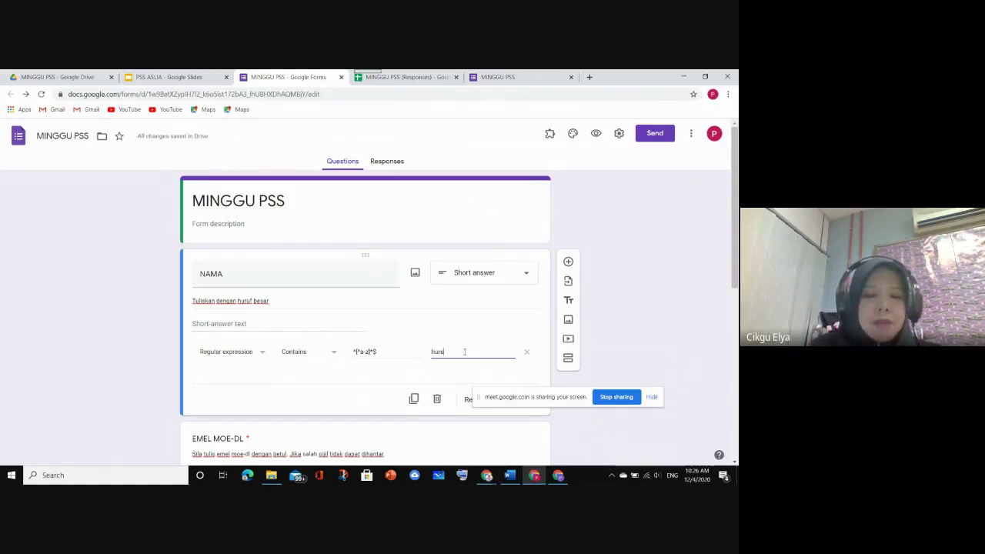
type("f besar")
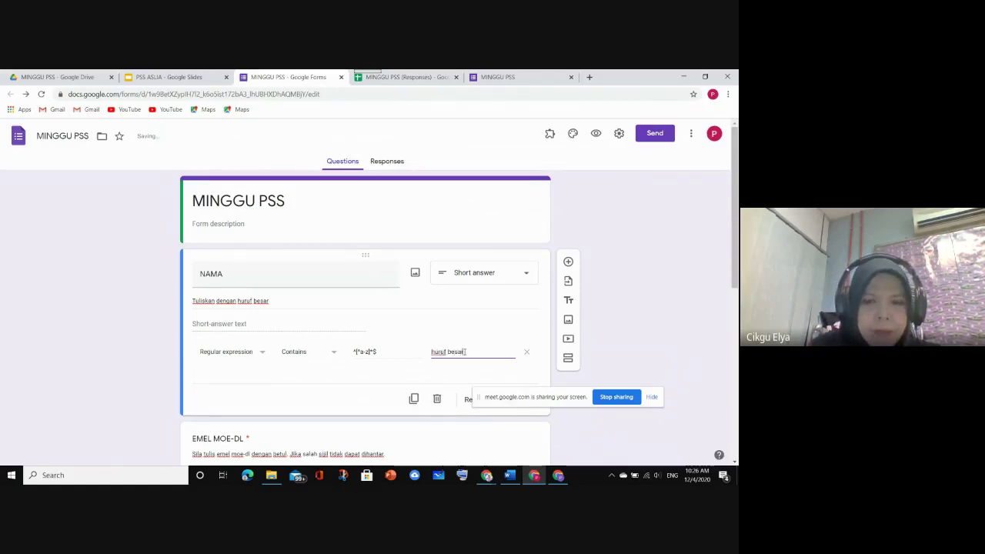
type(" saha")
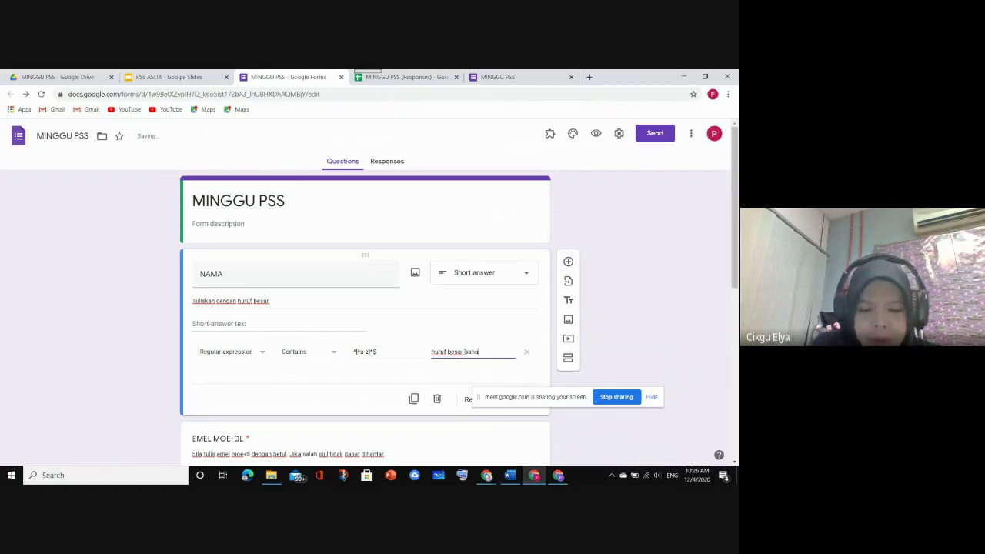
type("ja")
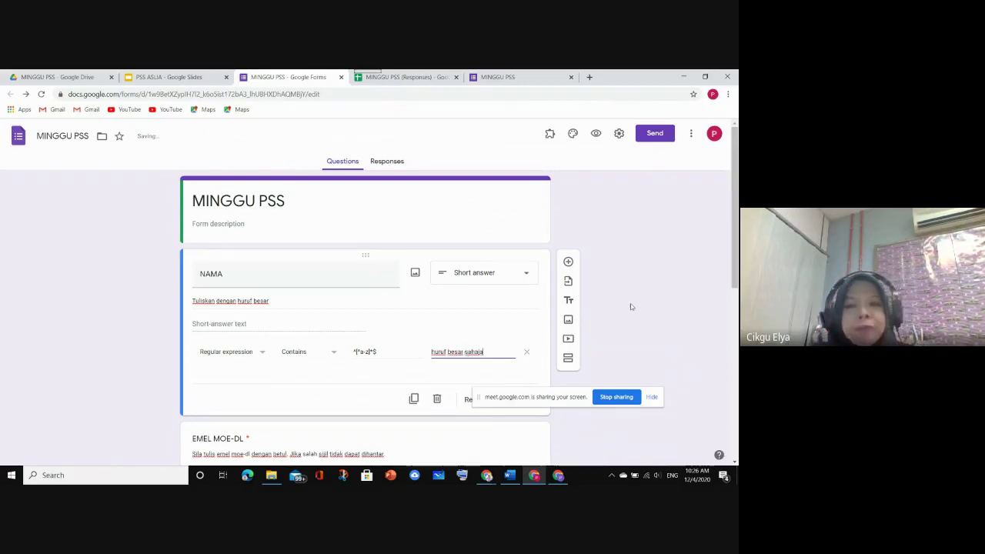
left_click(627, 305)
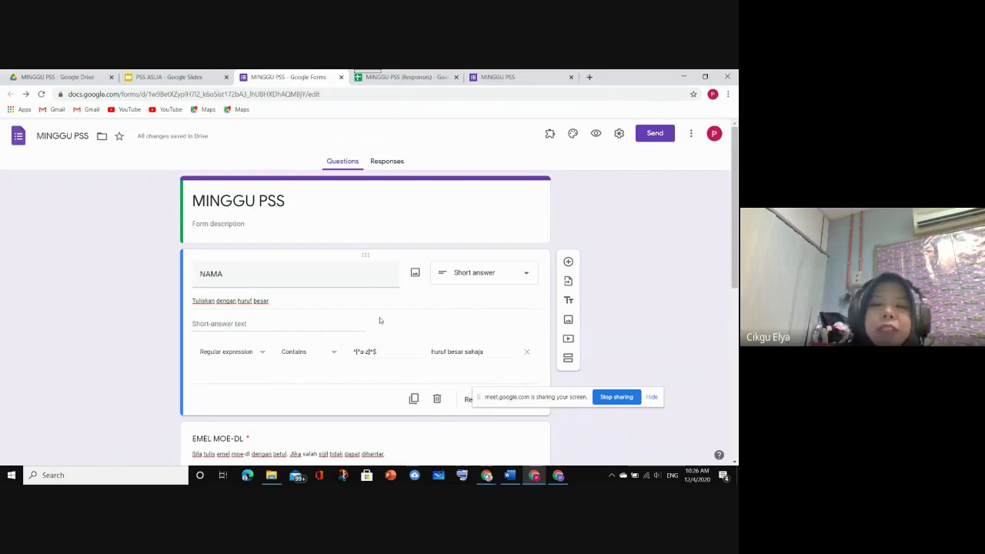
Scroll through the form to review it, briefly checking the certificate slide in Slides
left_click_drag(502, 398, 558, 188)
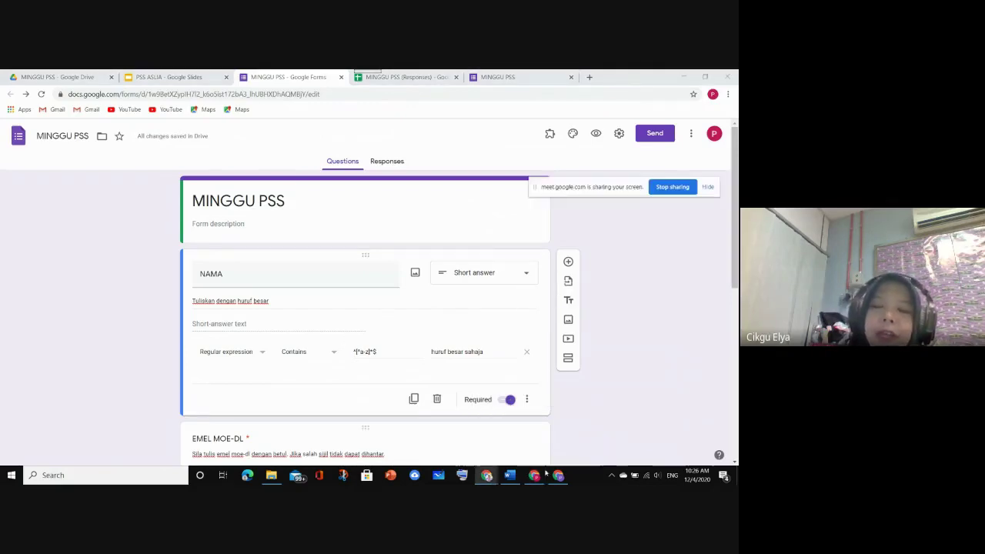
mouse_move(557, 479)
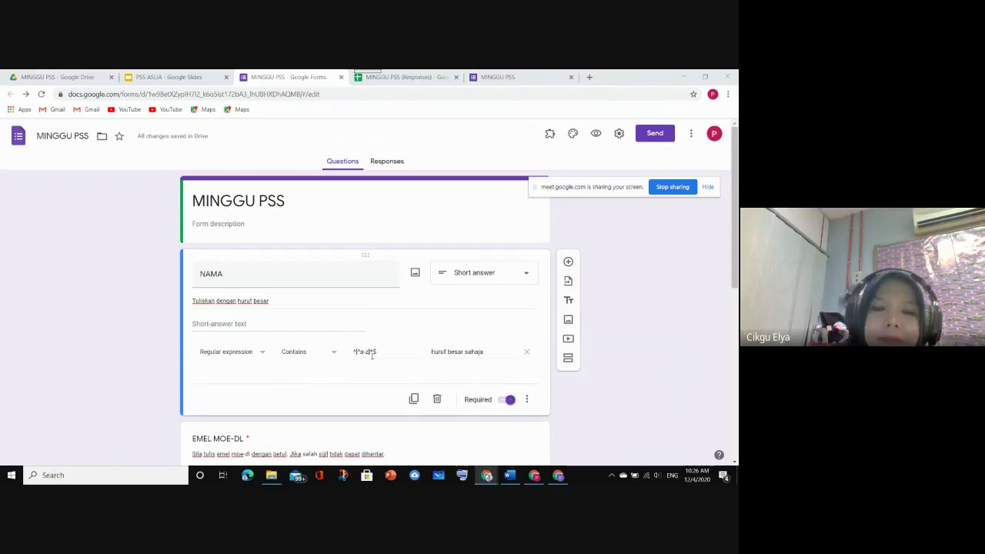
scroll(375, 370, "down", 2)
scroll(416, 308, "up", 2)
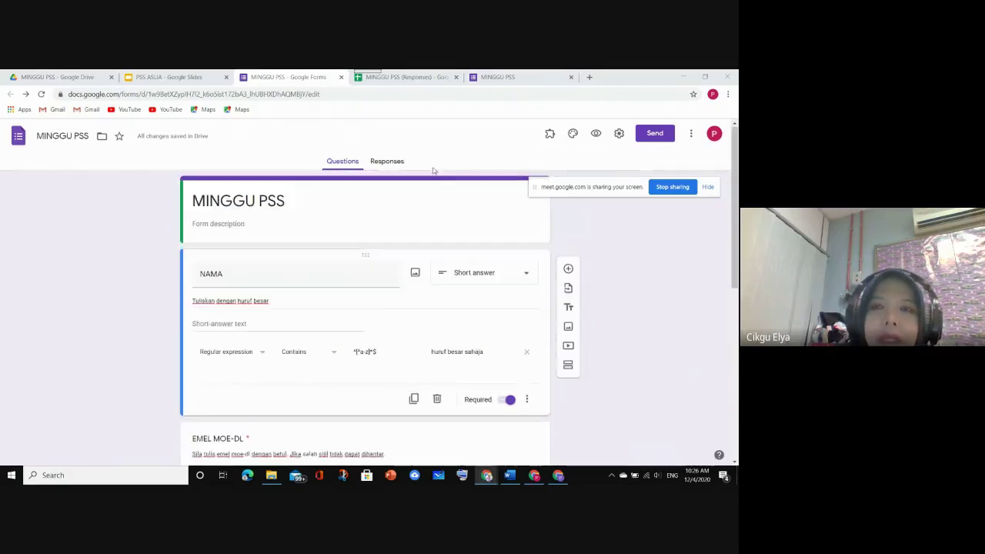
scroll(432, 252, "down", 2)
scroll(391, 238, "down", 3)
scroll(377, 235, "up", 3)
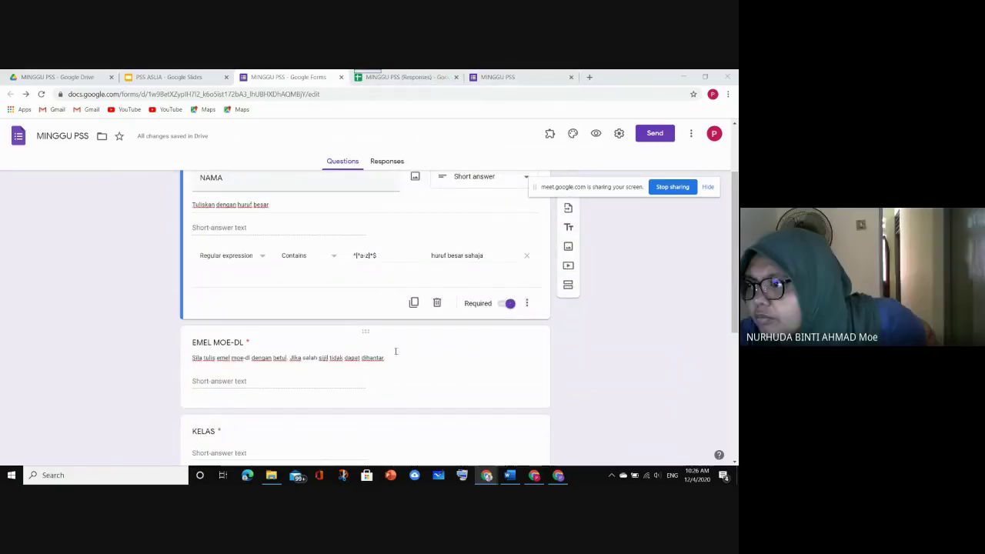
scroll(399, 341, "down", 2)
scroll(399, 339, "up", 2)
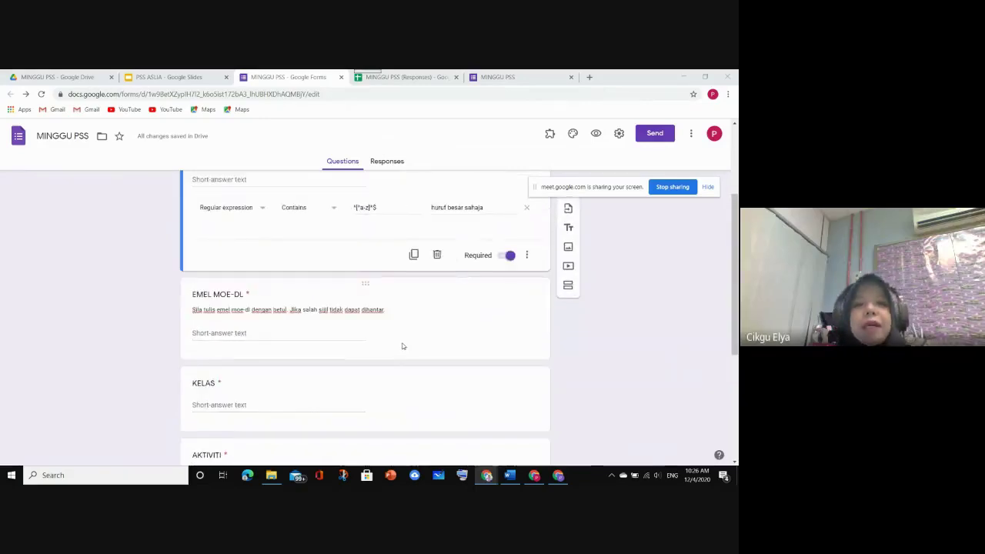
scroll(402, 345, "down", 2)
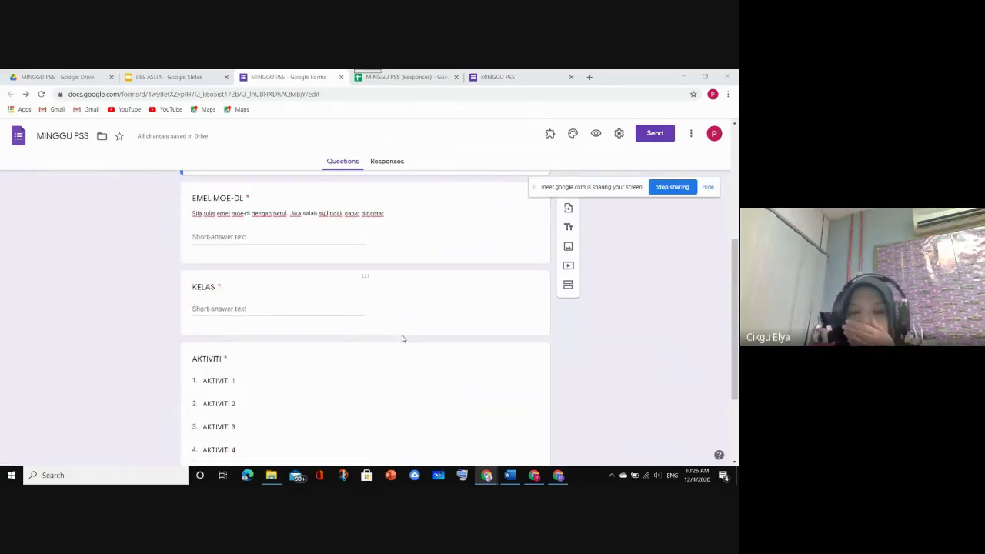
scroll(400, 336, "up", 5)
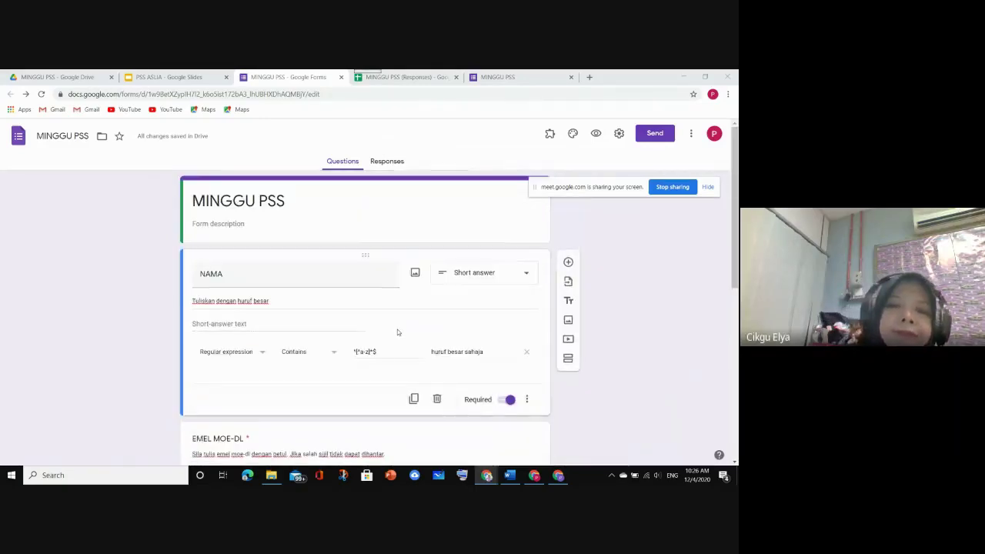
scroll(398, 332, "down", 1)
scroll(200, 270, "up", 1)
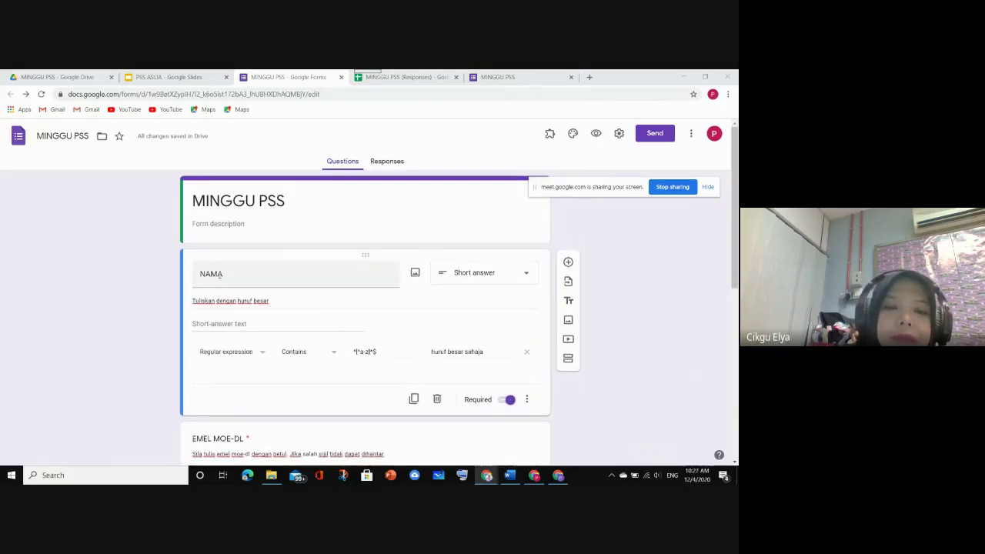
scroll(220, 312, "down", 3)
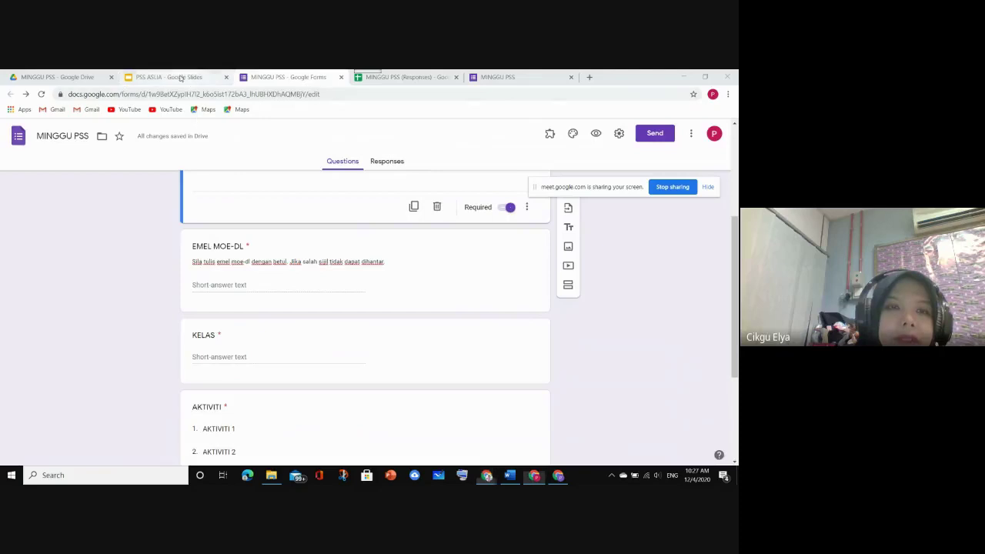
left_click(173, 77)
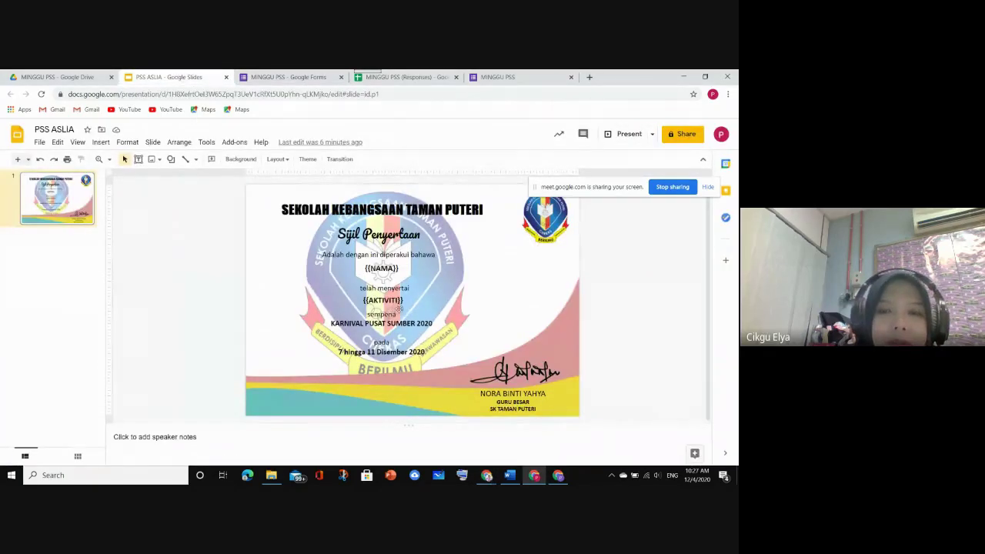
left_click(302, 77)
scroll(324, 310, "down", 1)
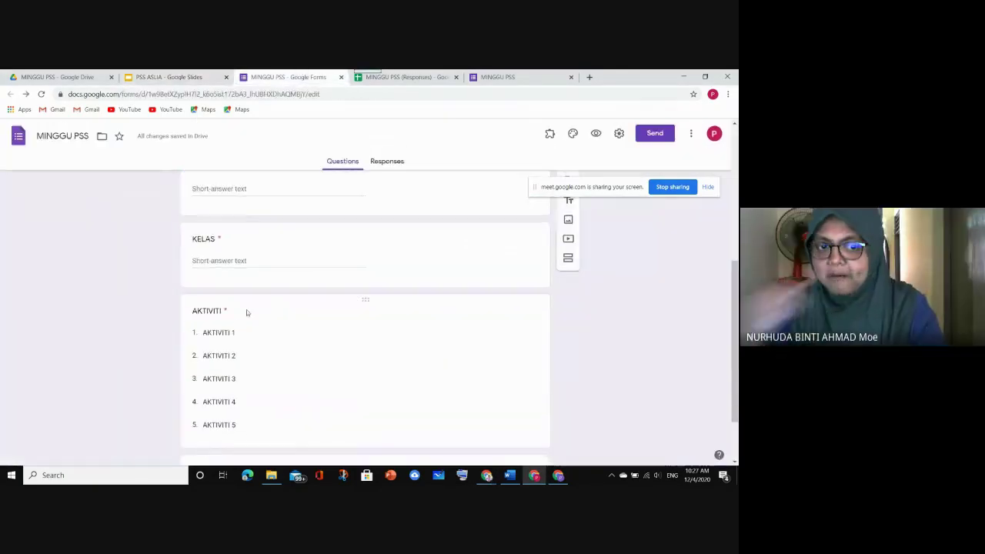
scroll(249, 312, "up", 2)
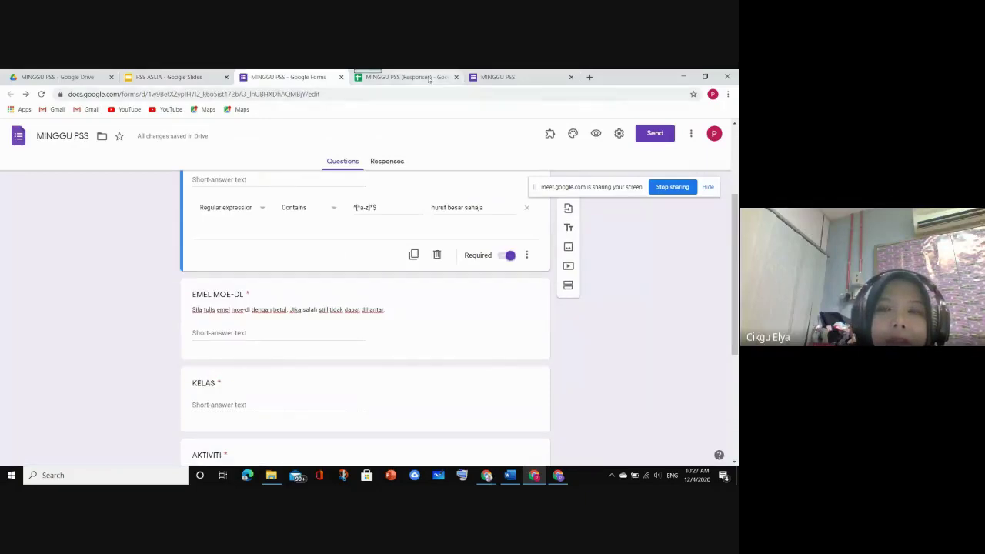
Launch Document Studio from Add-ons in the MINGGU PSS (Responses) sheet
left_click(406, 77)
left_click_drag(562, 190, 506, 440)
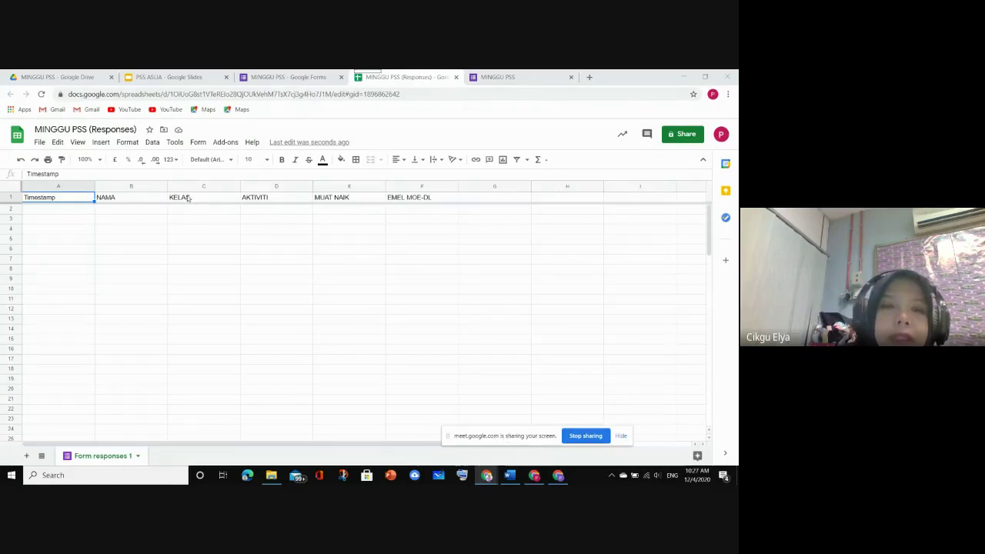
left_click(227, 143)
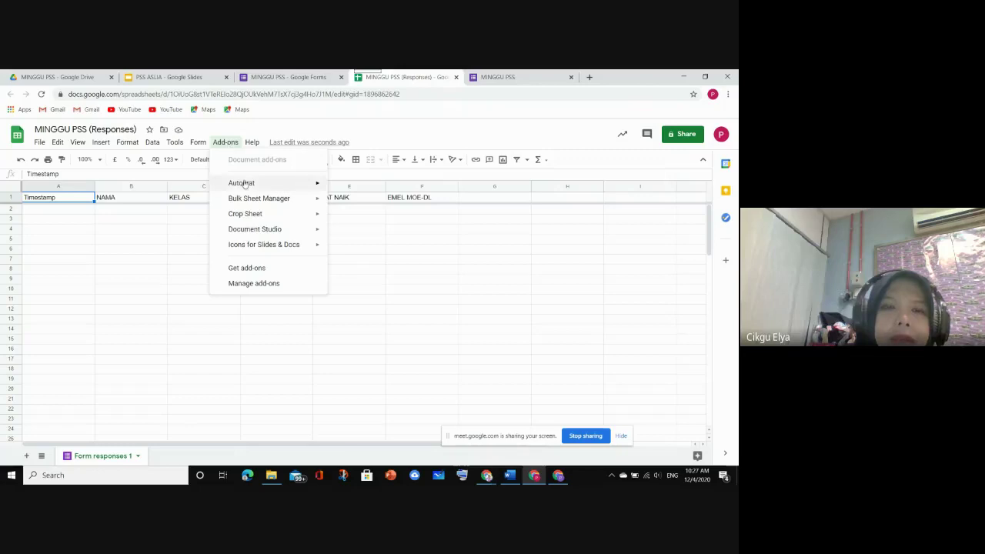
mouse_move(260, 228)
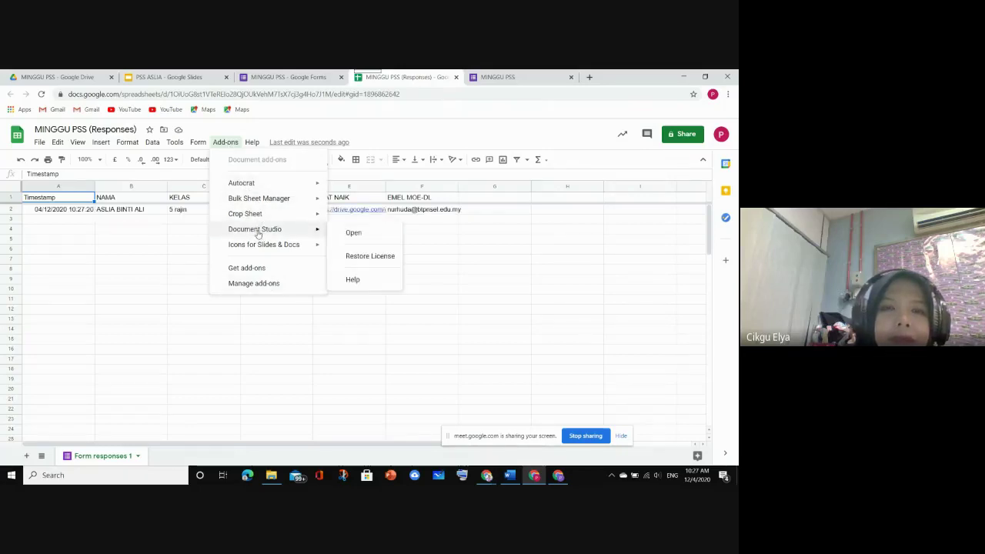
left_click(351, 234)
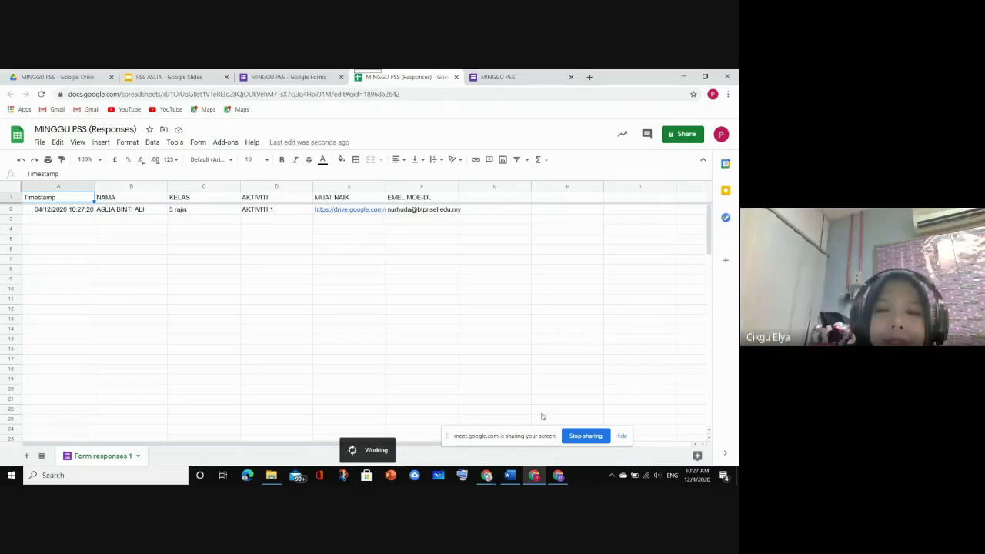
left_click_drag(547, 437, 164, 310)
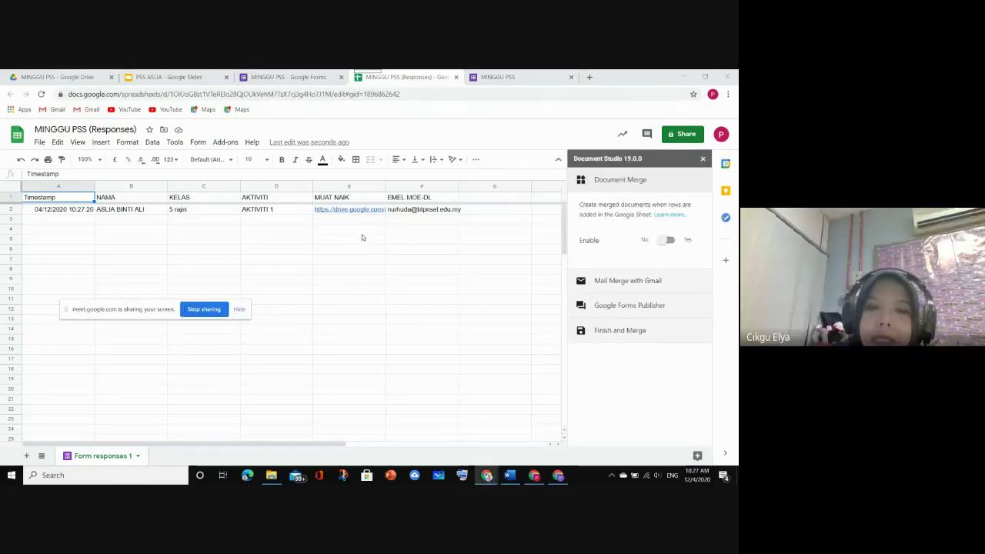
left_click_drag(80, 309, 65, 300)
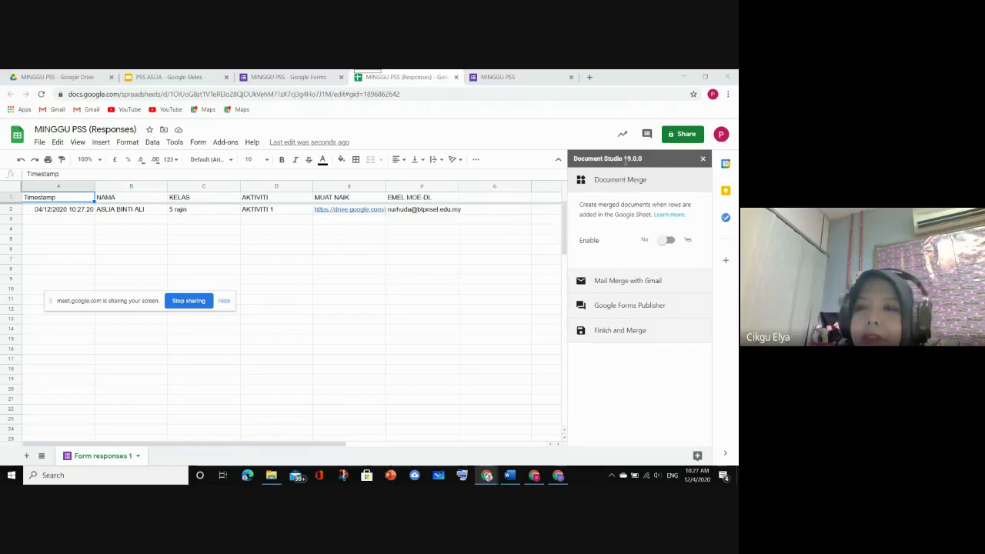
Enable document merge with the PSS ASLIA Google Slide as the template, detecting its 2 markers
left_click(671, 242)
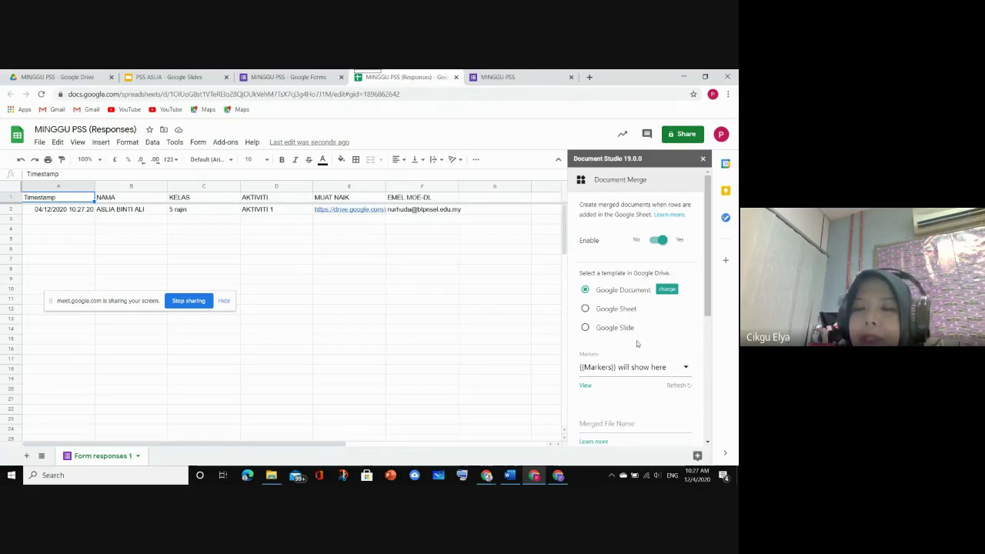
left_click(617, 328)
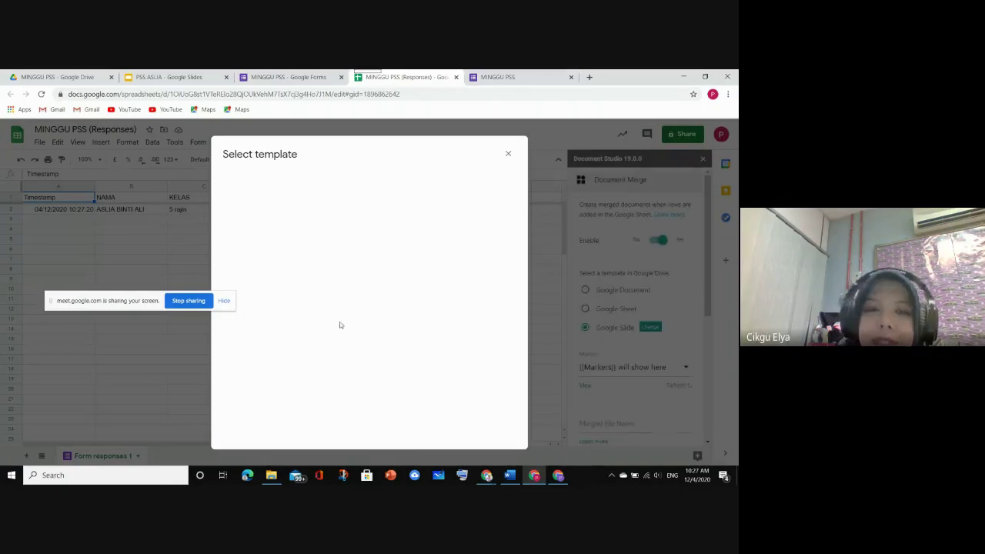
left_click_drag(121, 300, 101, 321)
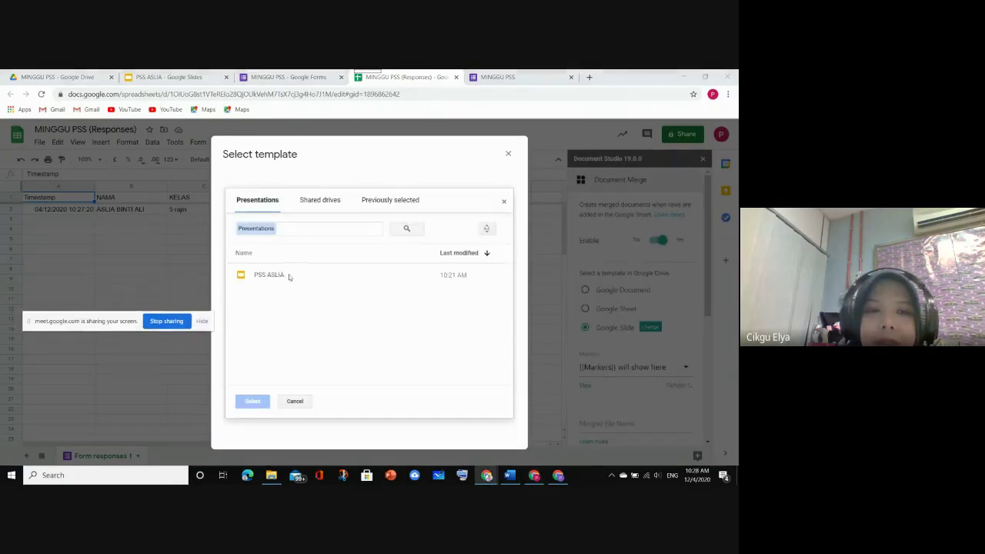
left_click(273, 276)
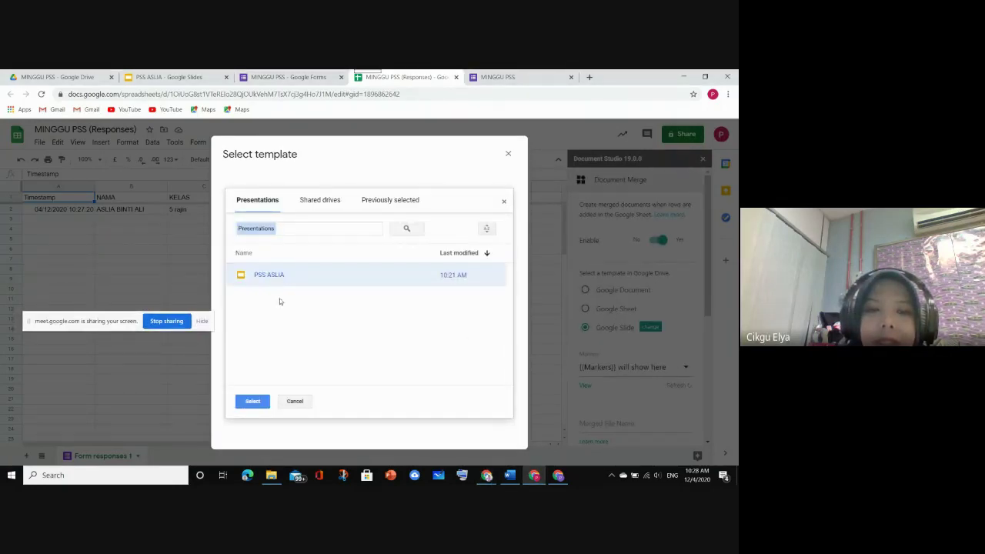
left_click(255, 402)
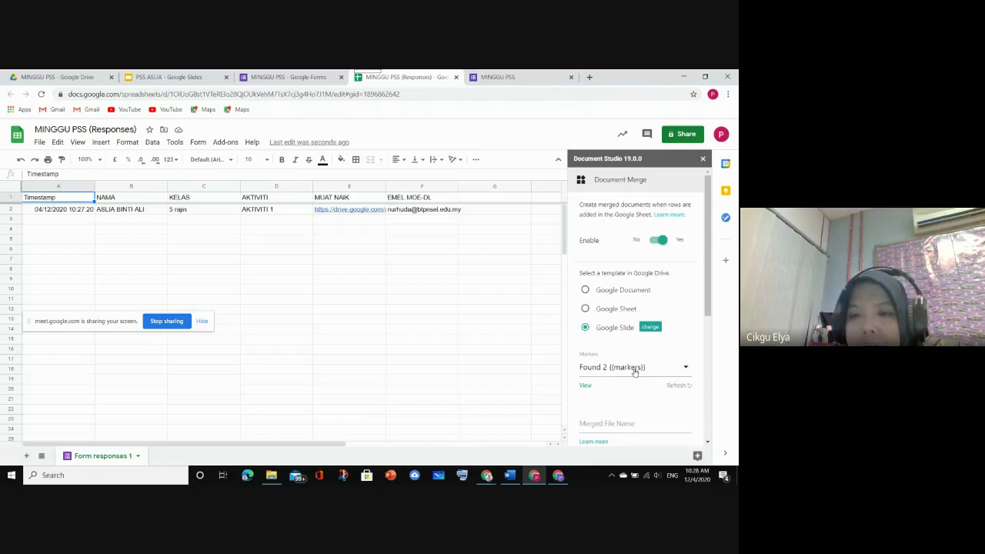
Enter 'Sijil Penyertaan {{AKTIVITI}}' as the merged file name, correcting the lowercase 'penyerta'
scroll(662, 373, "down", 2)
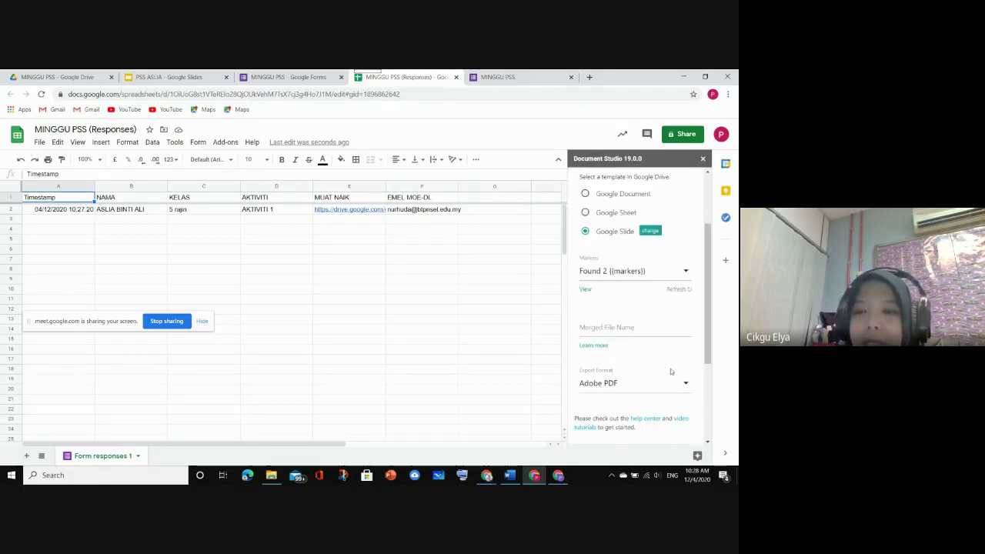
left_click(604, 328)
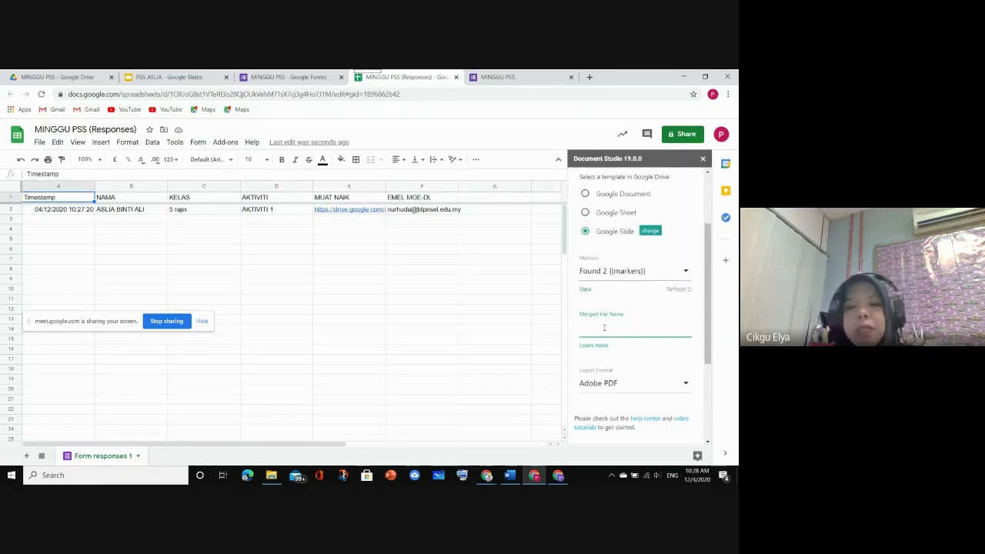
type("$")
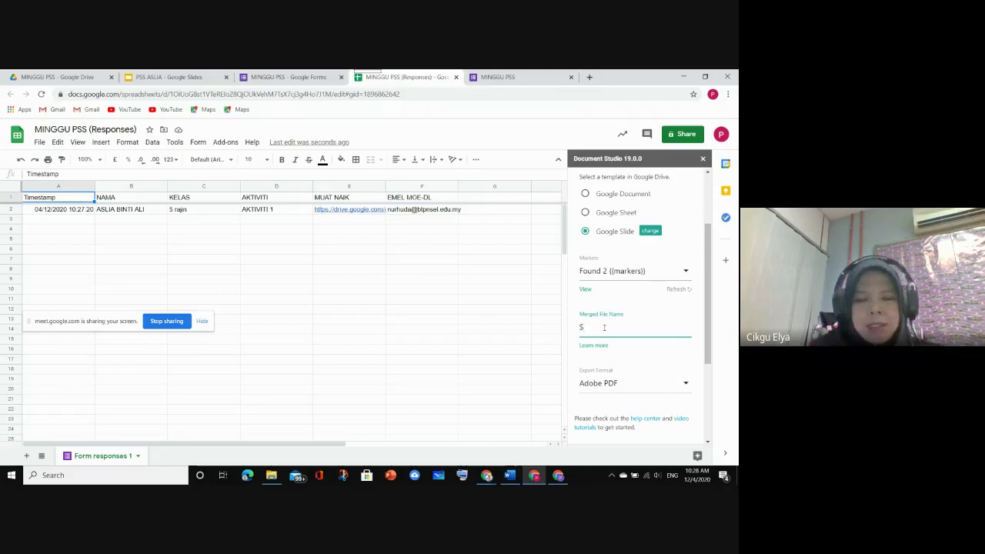
type("ijil")
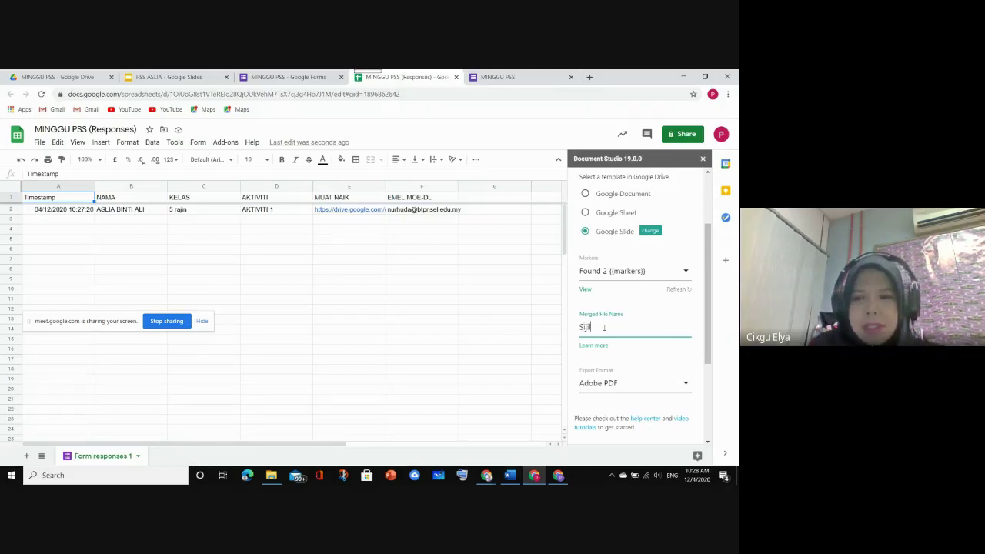
type(" penyert")
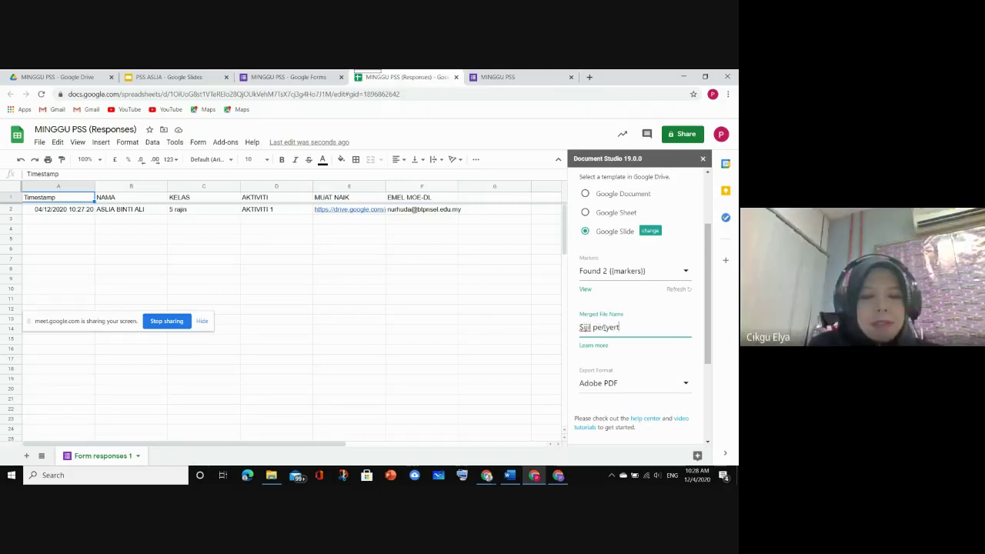
type("a")
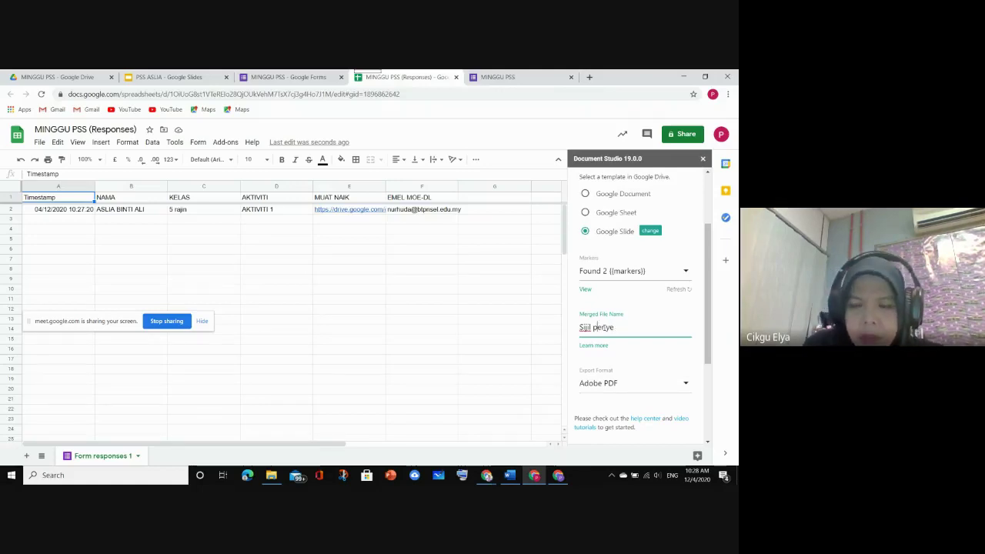
key("BackSpace")
type("Penye")
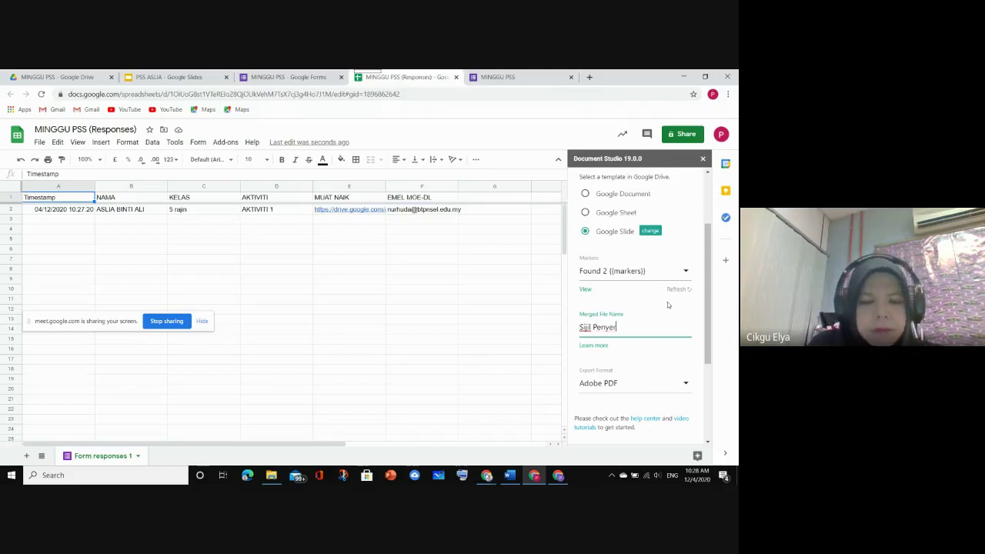
type("rtaan")
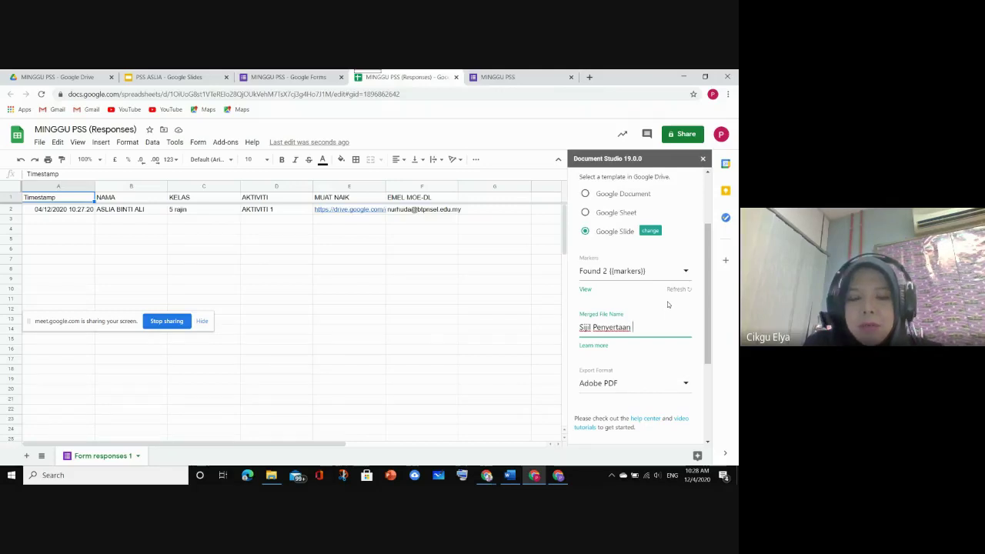
type("{")
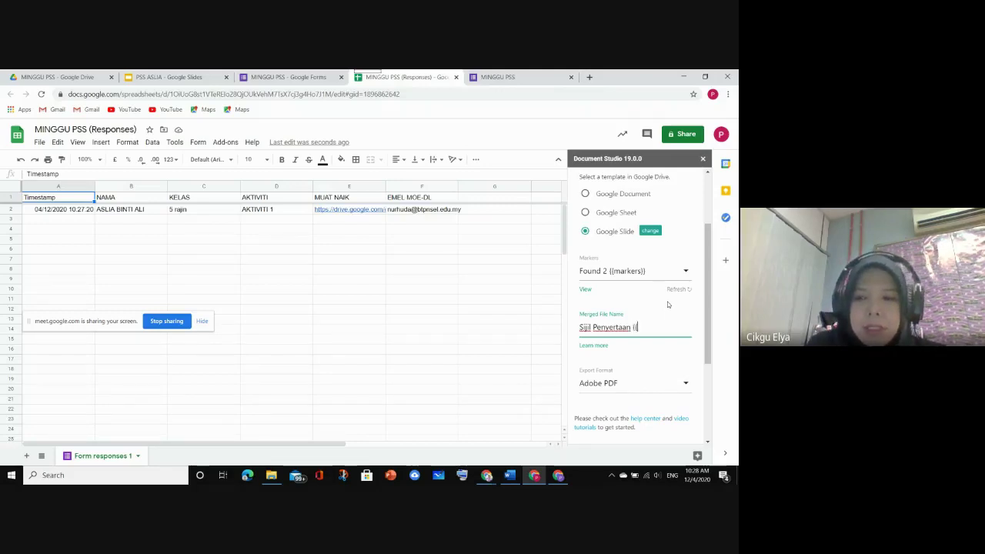
type("{A")
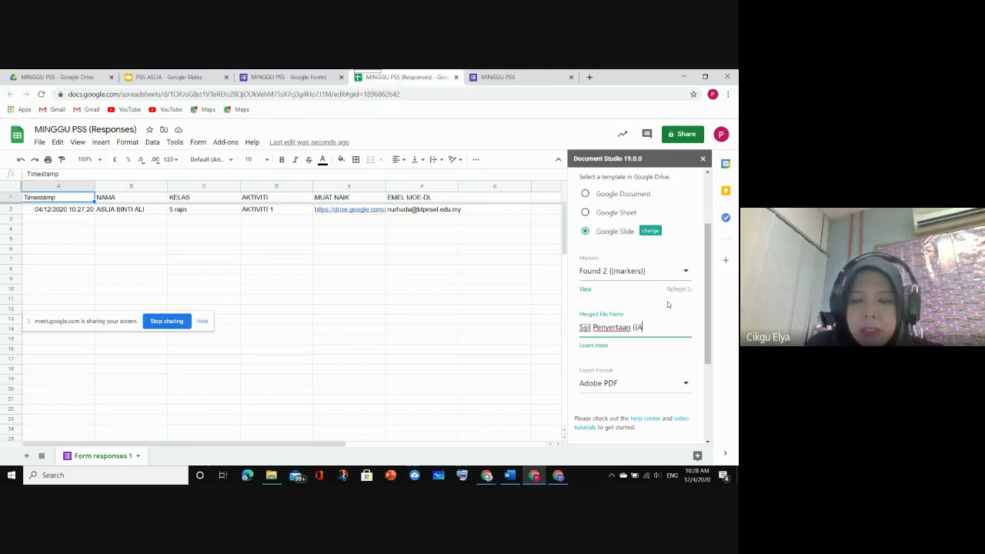
type("KTIVITI")
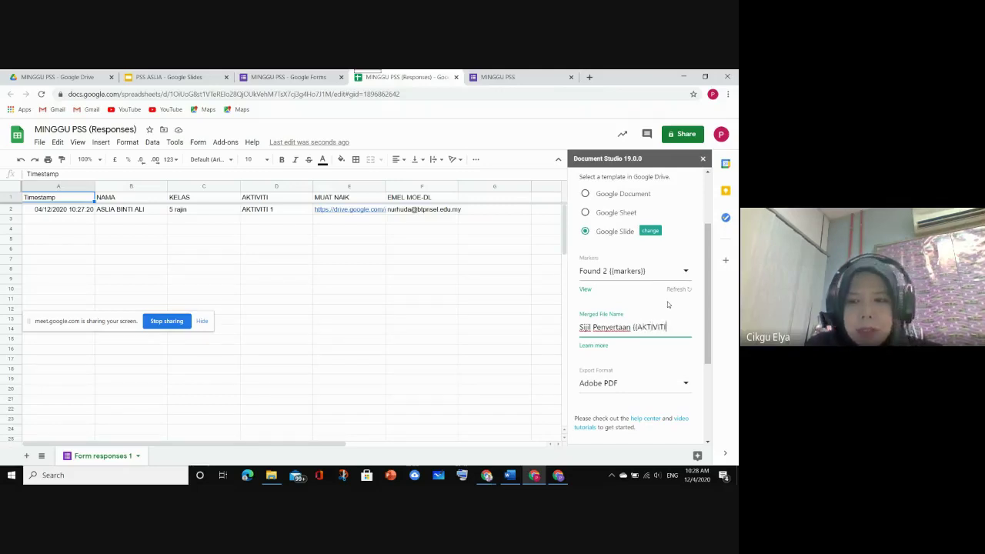
type("}")
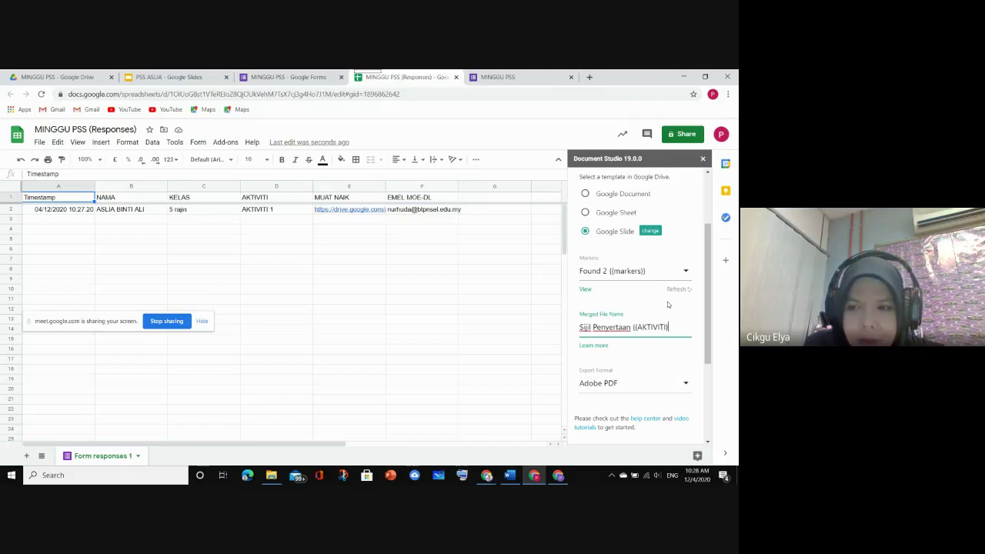
type("}")
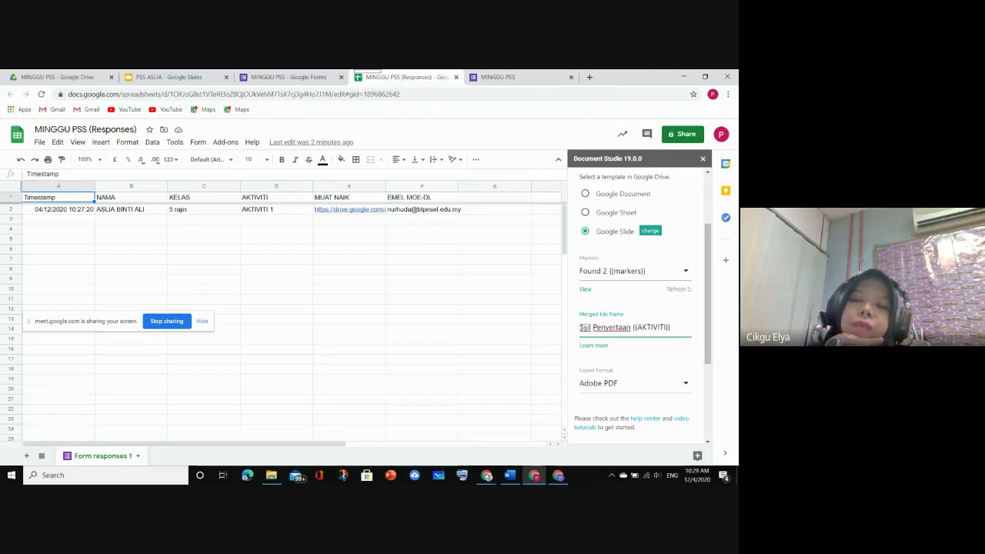
Move the {{AKTIVITI}} marker around and finally place it after Penyertaan, followed by {{NAMA}}
left_click(585, 333)
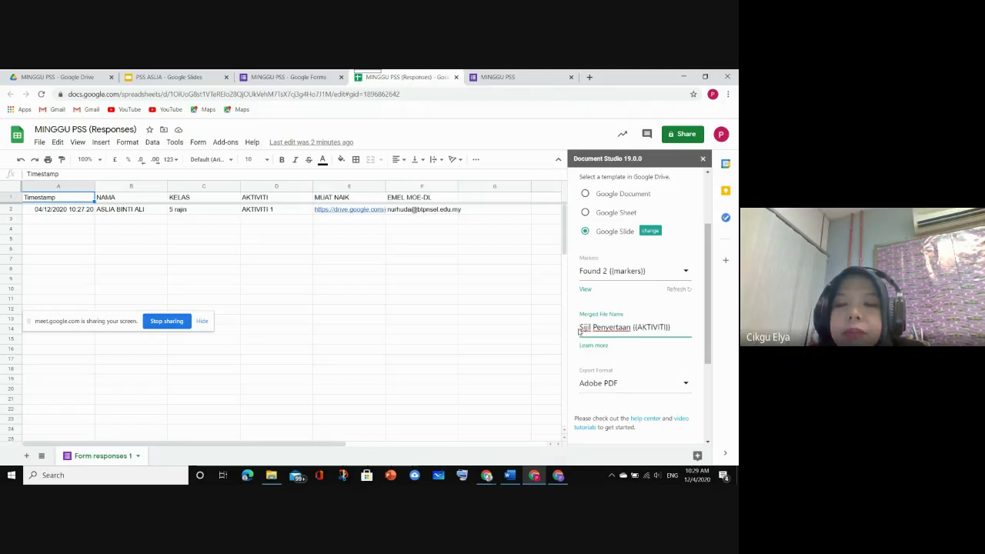
left_click(579, 330)
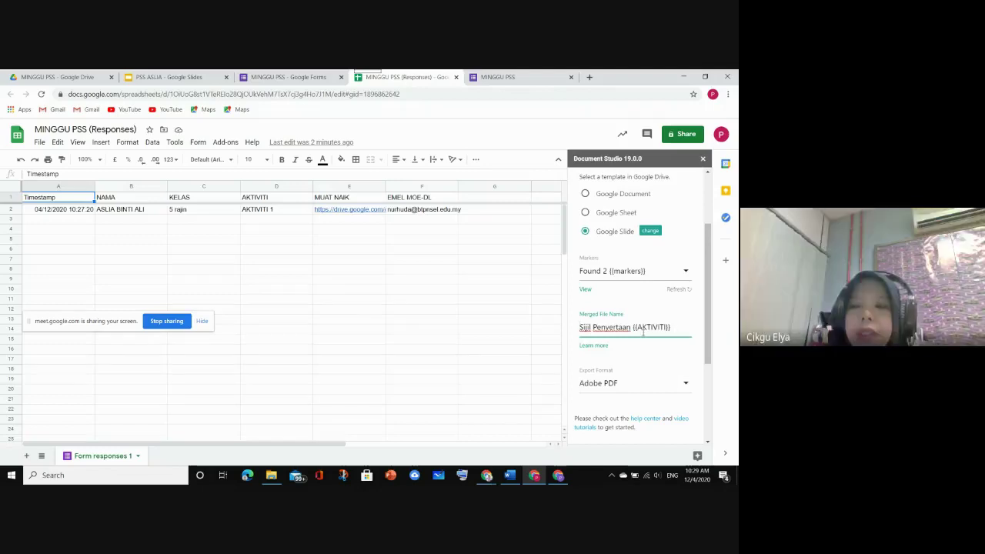
left_click_drag(633, 327, 674, 328)
key("ctrl+c")
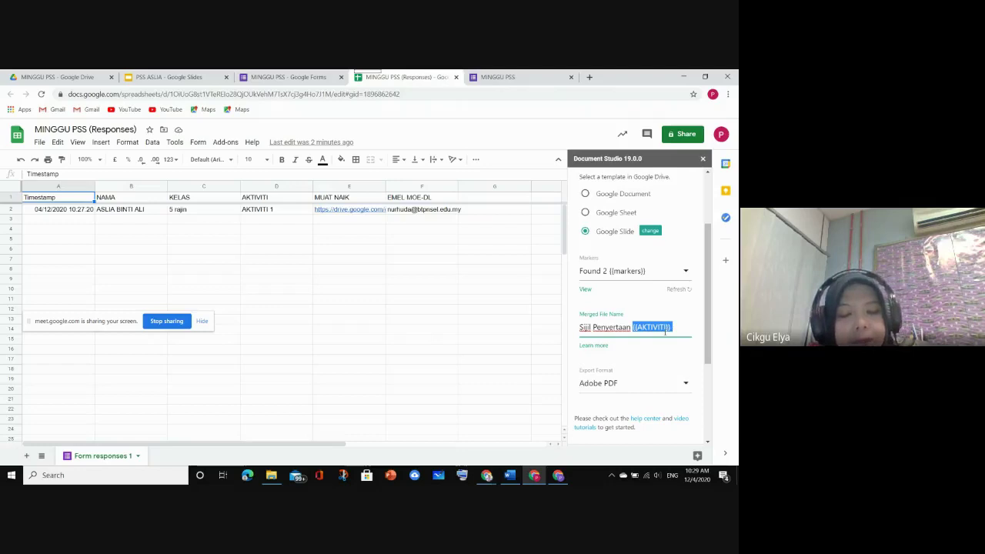
key("BackSpace")
left_click(582, 327)
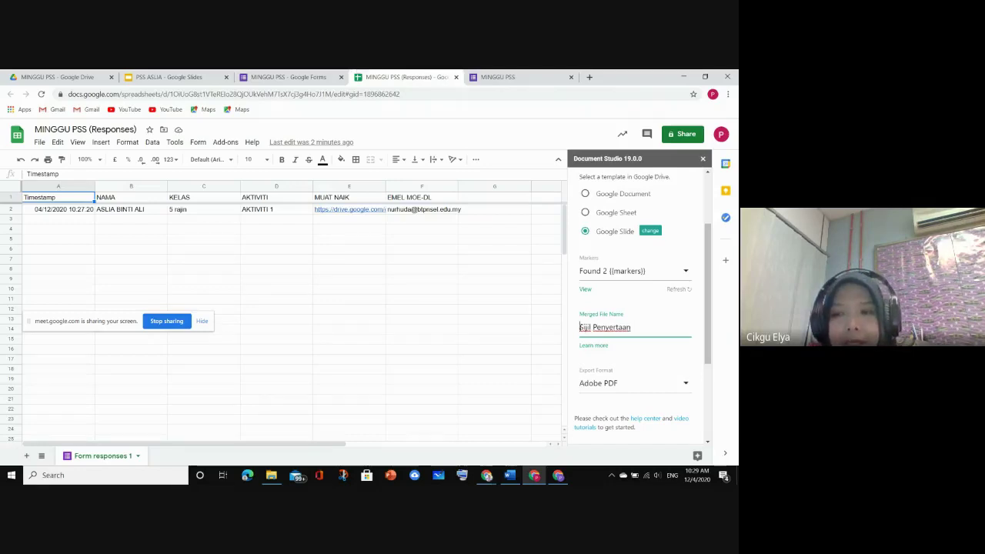
key("ctrl+v")
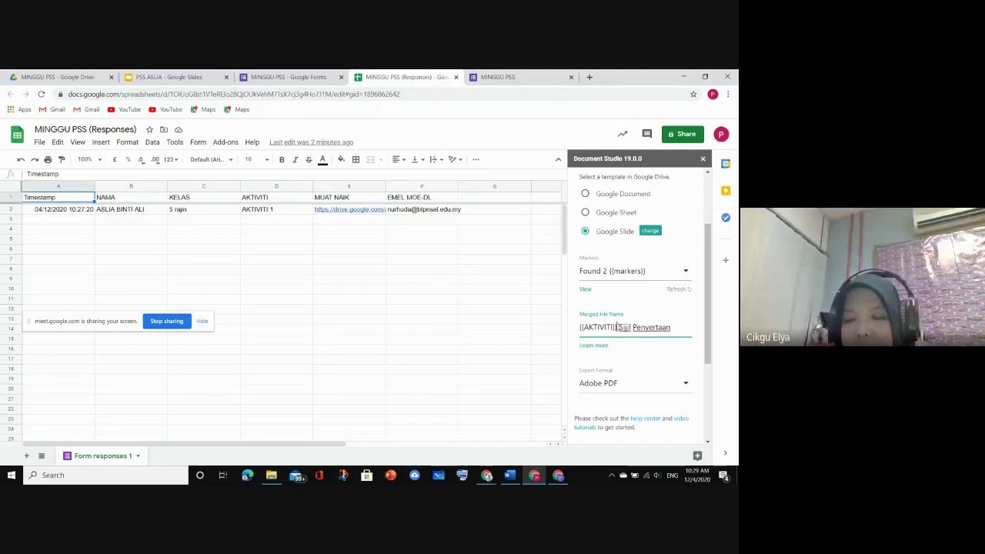
left_click_drag(618, 328, 570, 334)
key("ctrl+c")
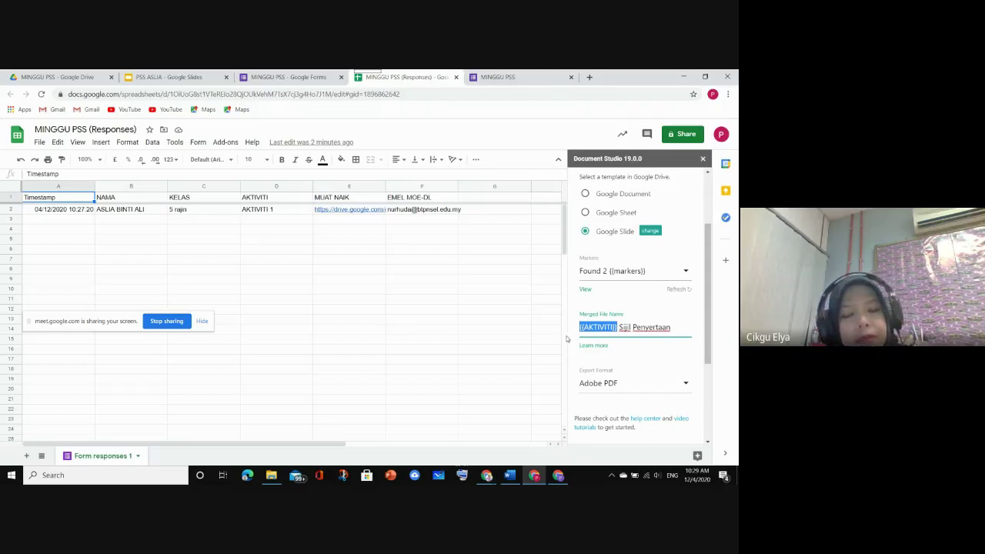
key("BackSpace")
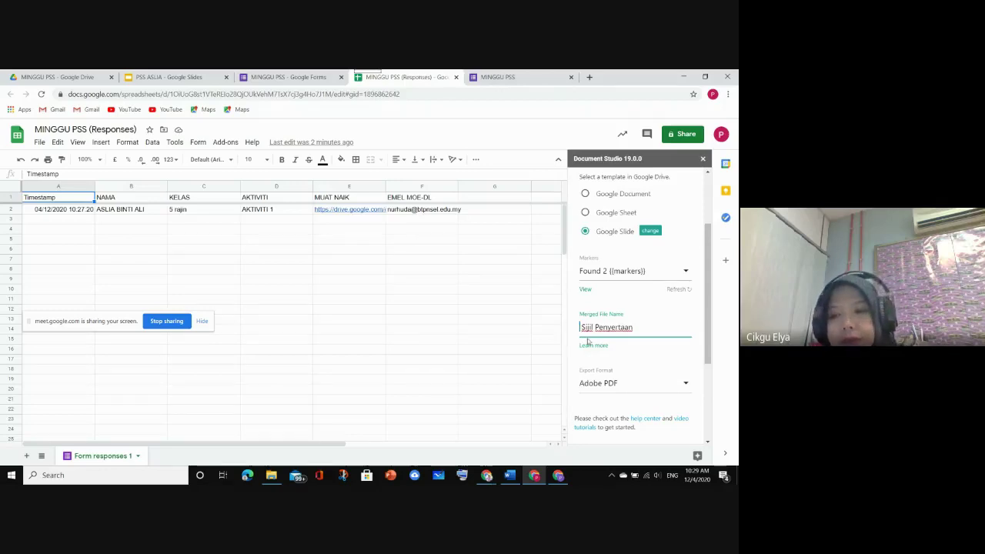
left_click(637, 326)
key("ctrl+v")
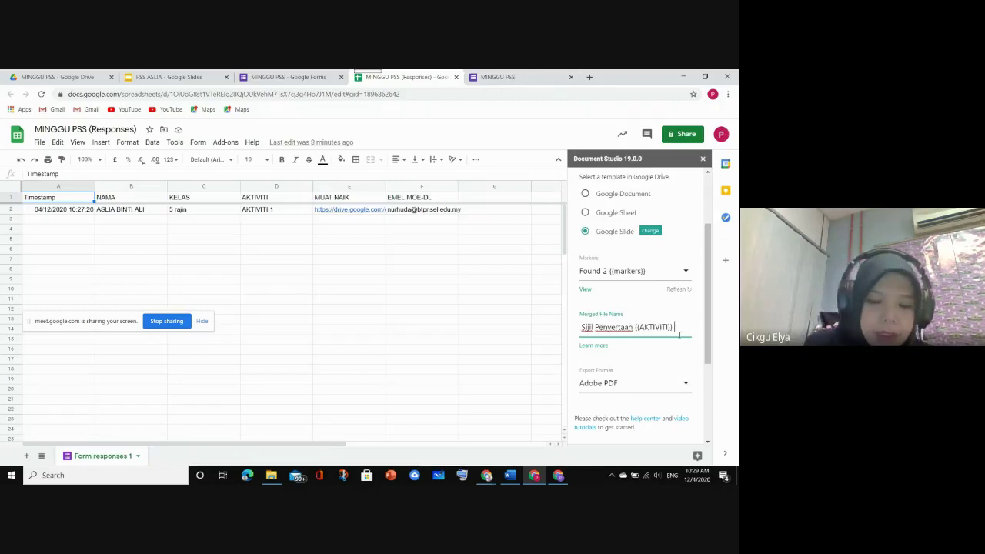
type("{{N")
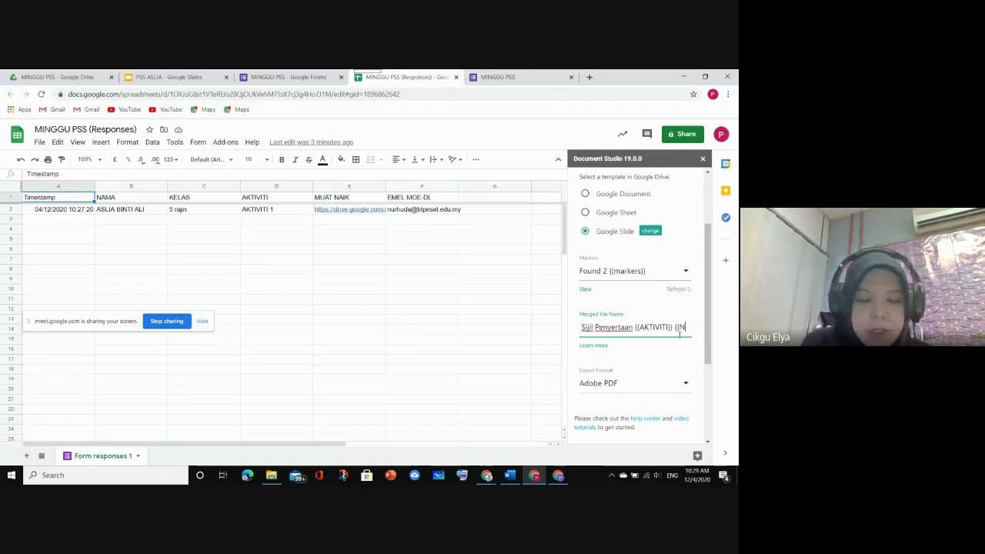
type("AMA}}")
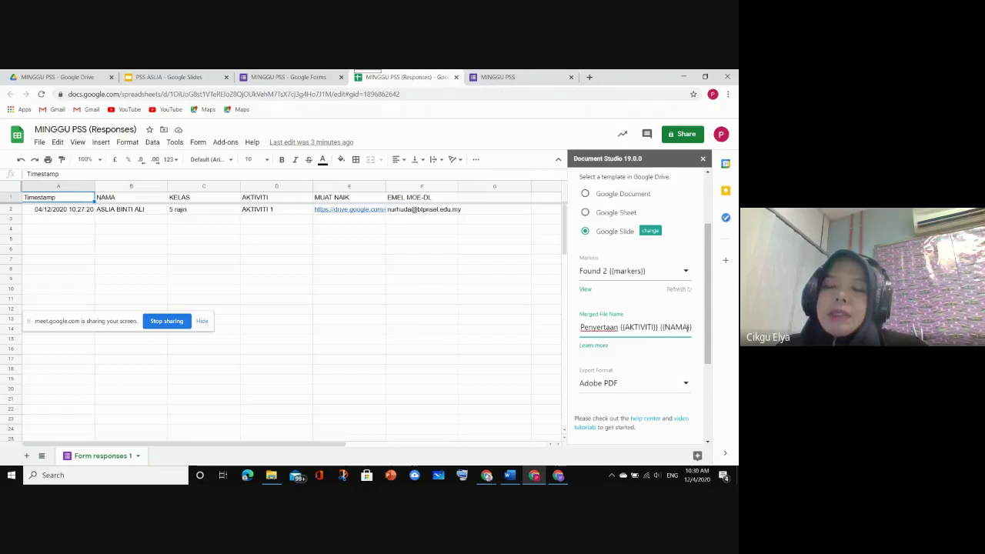
Insert 'KARNIVAL PSS' after Penyertaan in the merged file name, fixing a typo
left_click(618, 328)
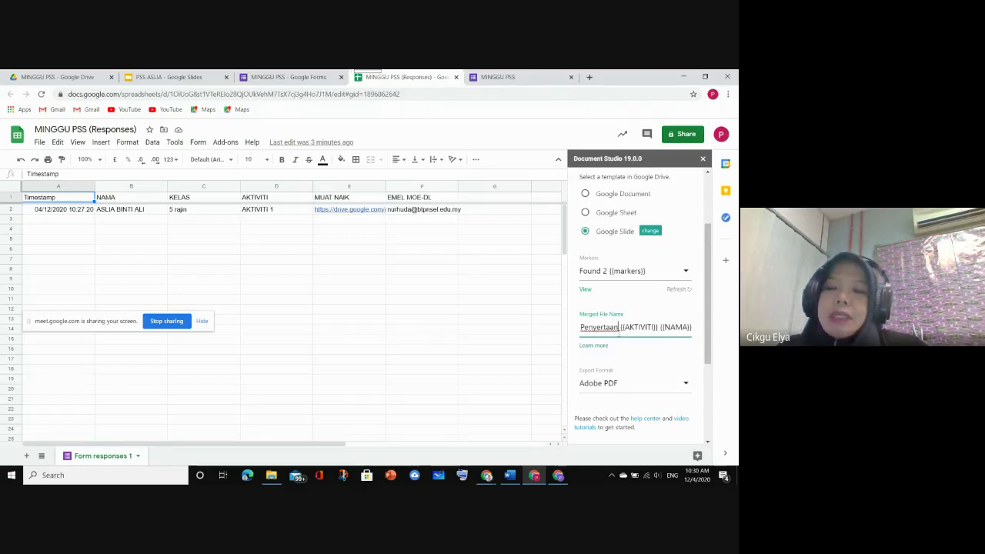
type("kAR")
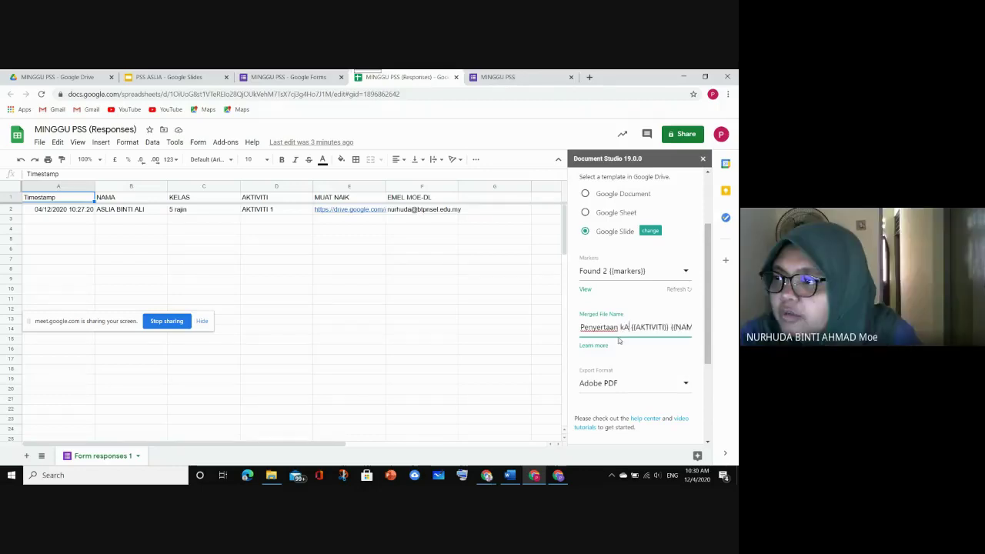
key("BackSpace")
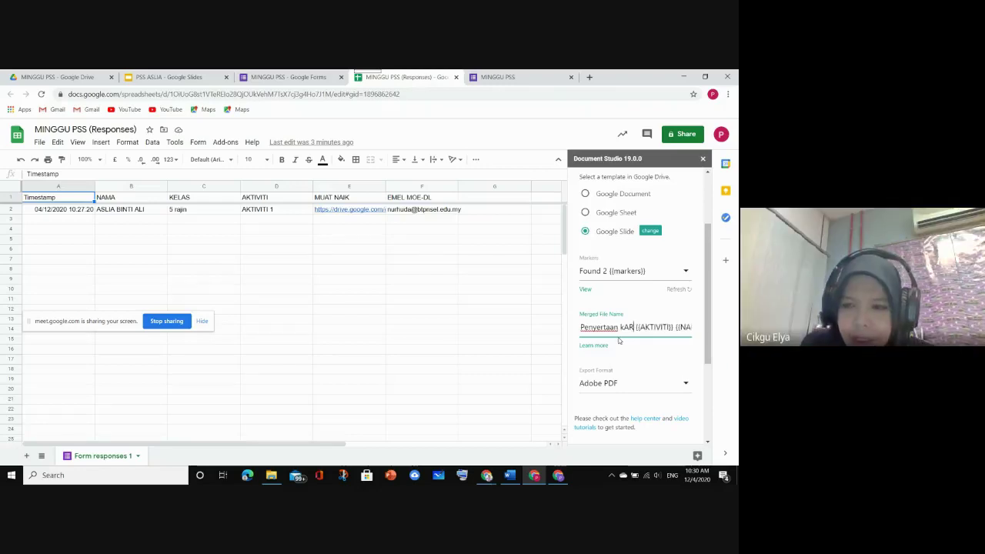
key("BackSpace")
key("BackSpace")
type("KA")
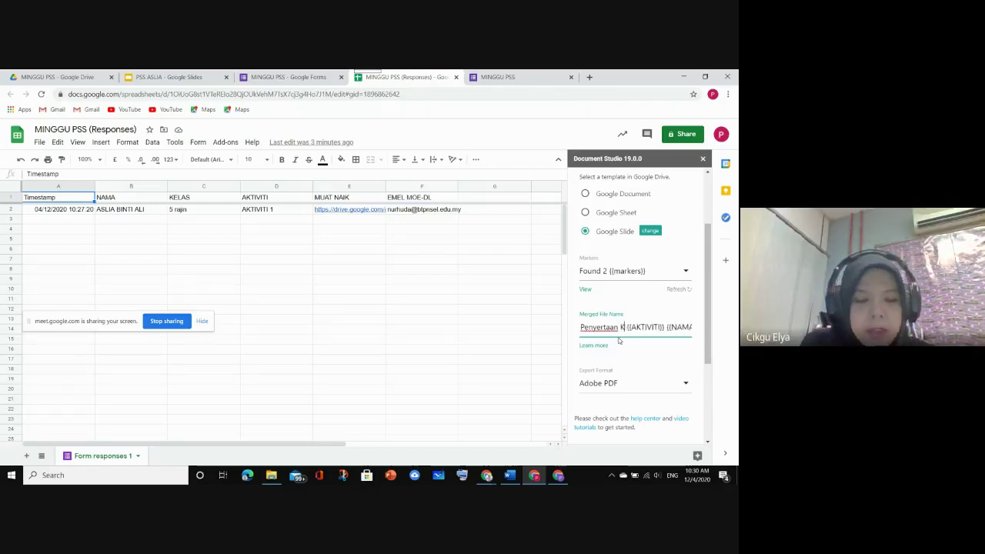
type("RNIVA")
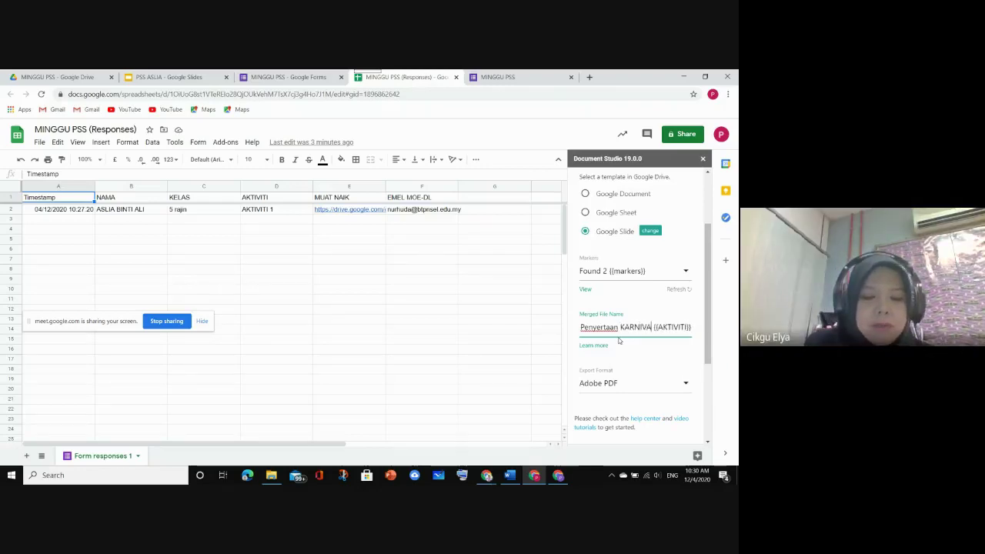
type("L PSS")
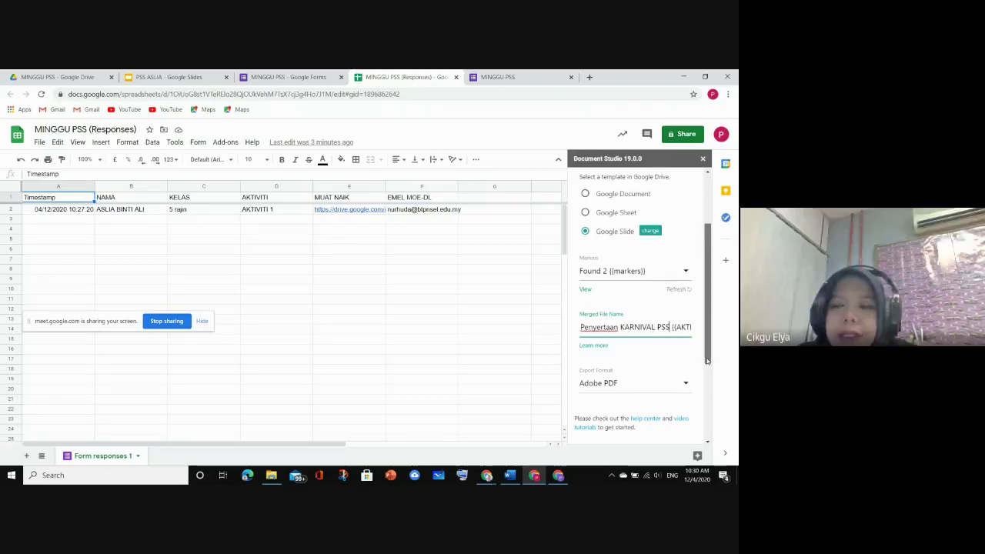
Expand Mail Merge with Gmail and enable it, bringing up the Email Template Designer
scroll(707, 361, "down", 2)
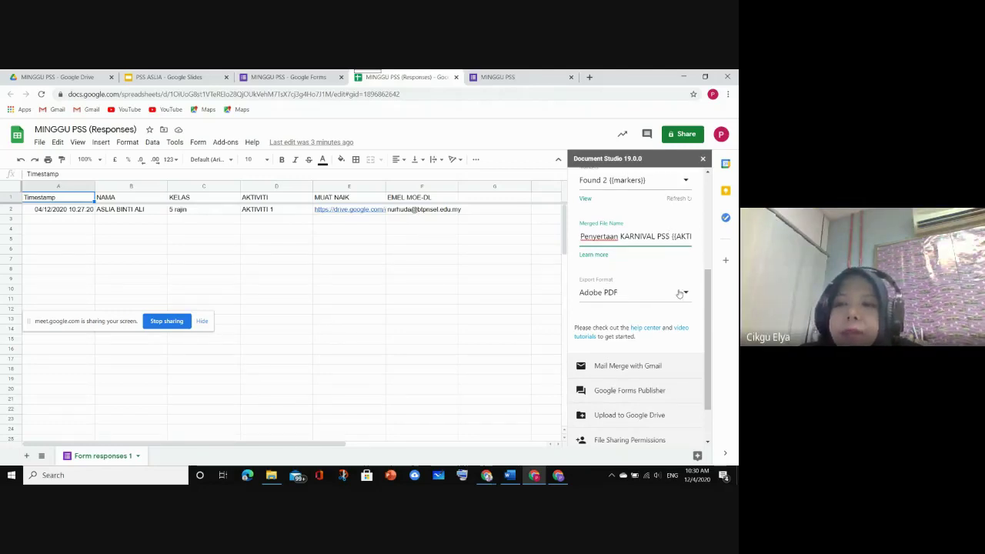
scroll(615, 328, "down", 1)
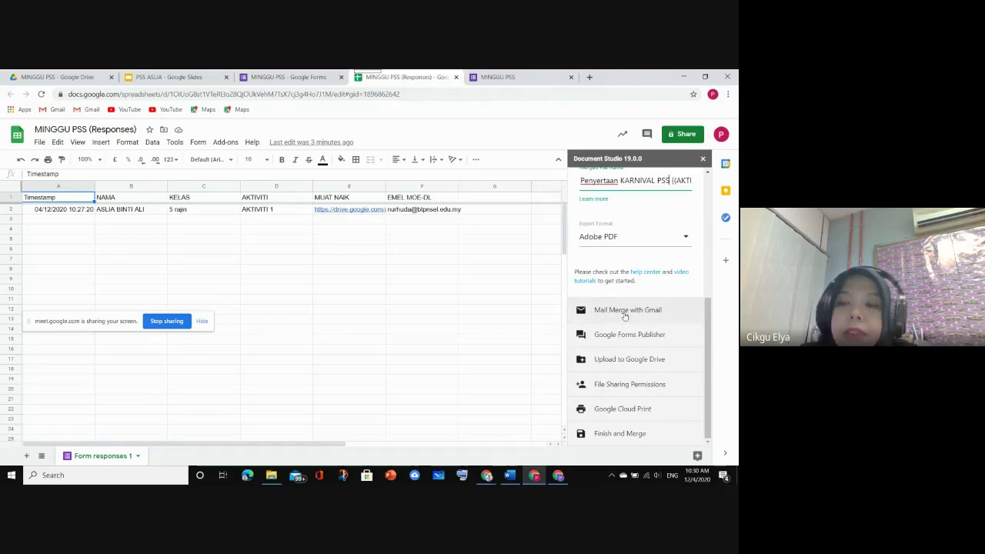
left_click(628, 311)
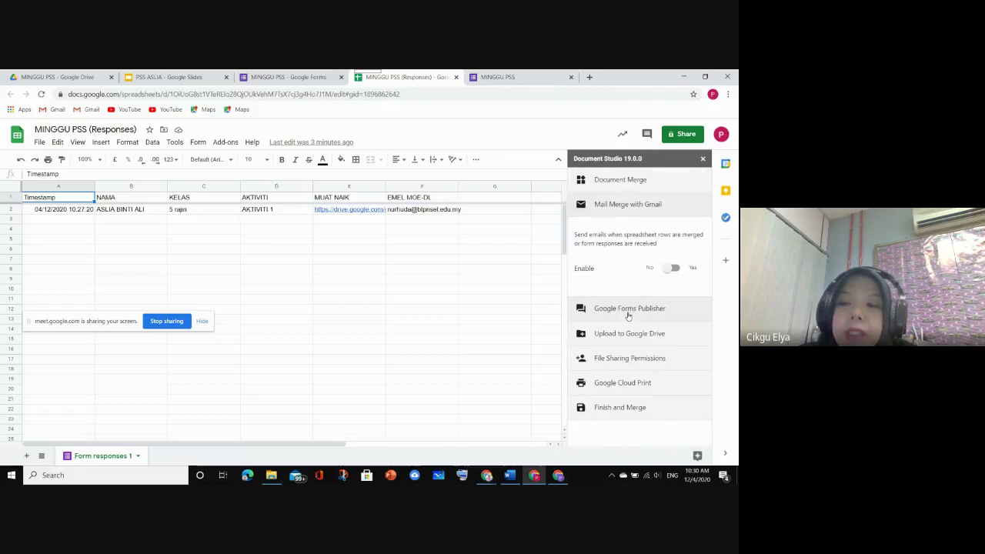
left_click(674, 270)
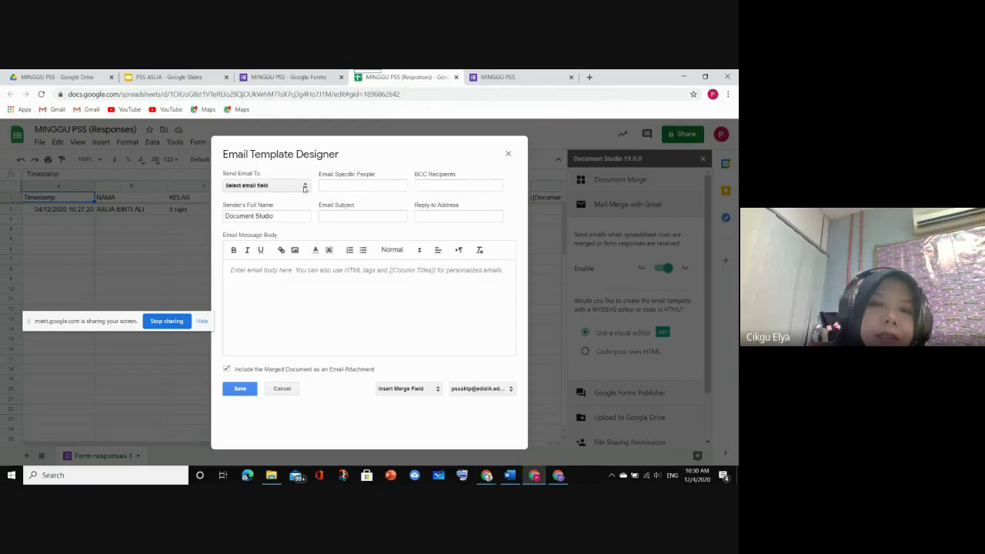
Set Send Email To to the EMEL MOE-DL column
left_click(304, 188)
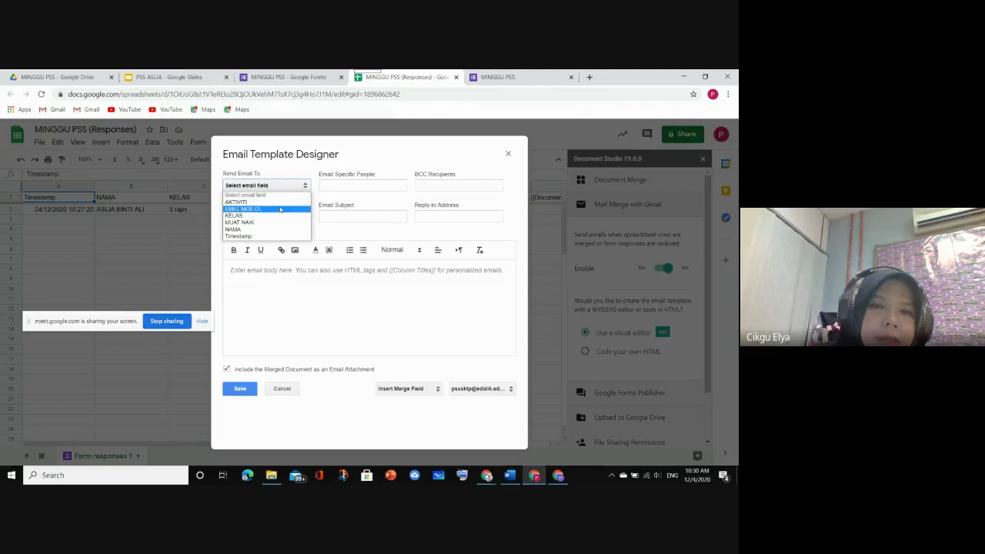
left_click(280, 209)
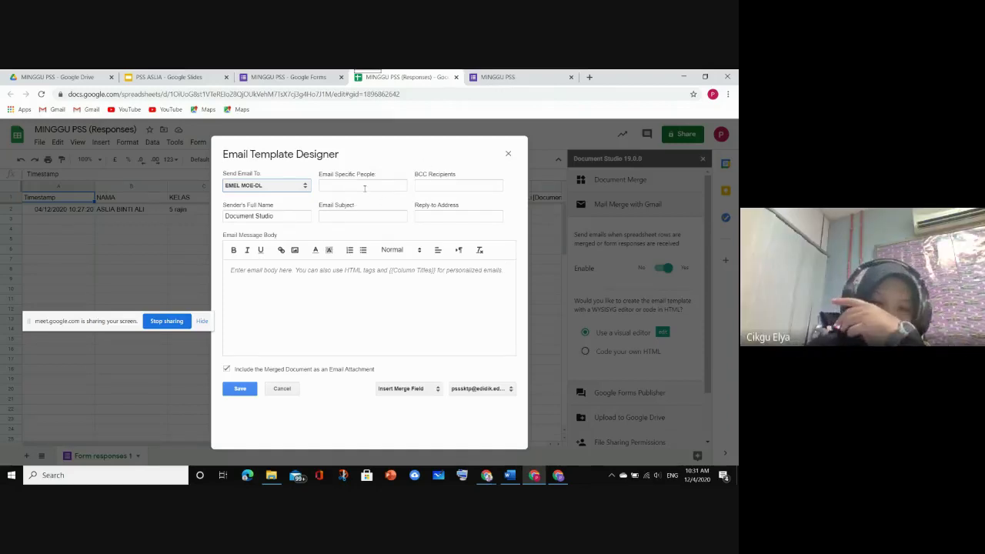
Replace the default sender name with 'Urusetia Minggu PSS'
left_click(278, 216)
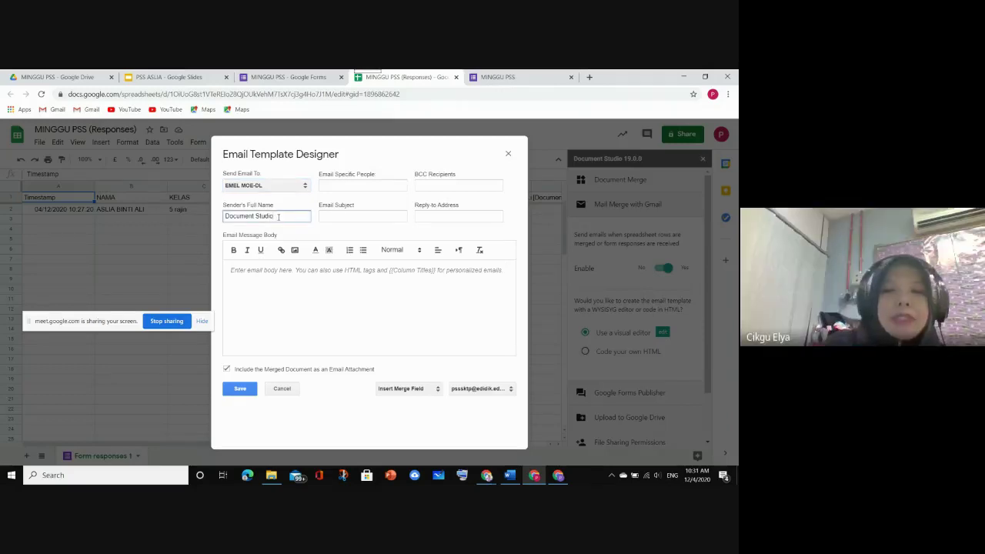
key("BackSpace")
key("BackSpace")
key("BackSpace")
key("BackSpace")
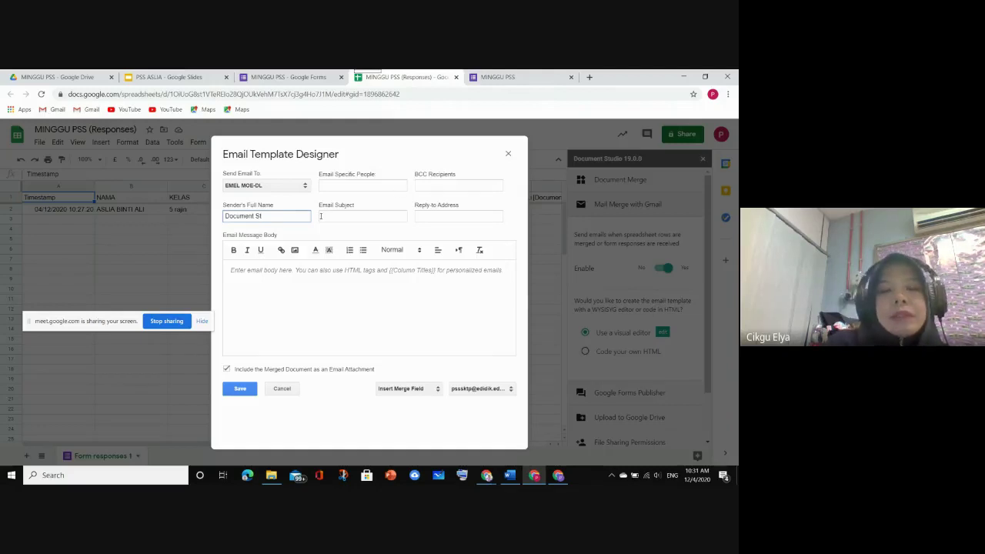
key("BackSpace")
key("BackSpace")
key("BackSpace")
key("BackSpace")
key("BackSpace")
key("BackSpace")
key("BackSpace")
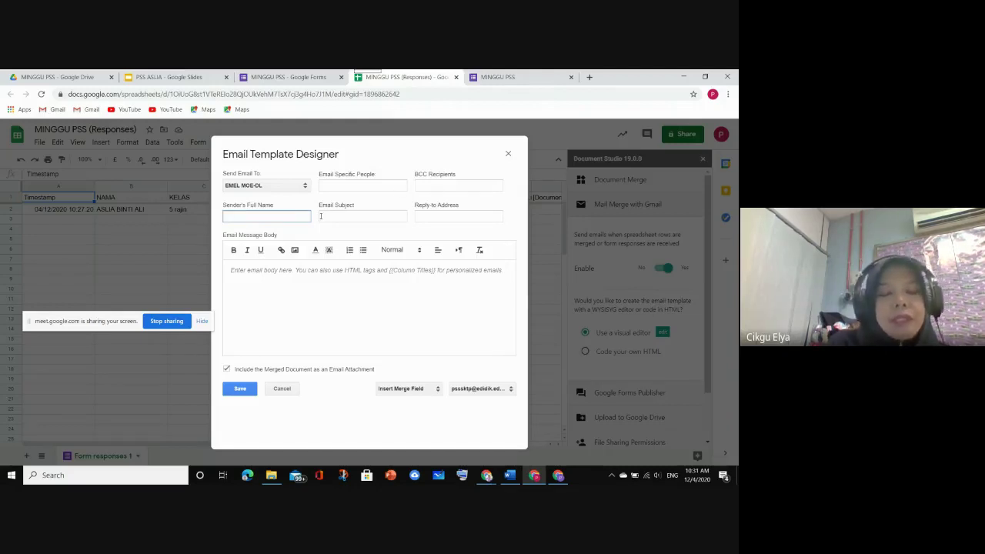
type("U")
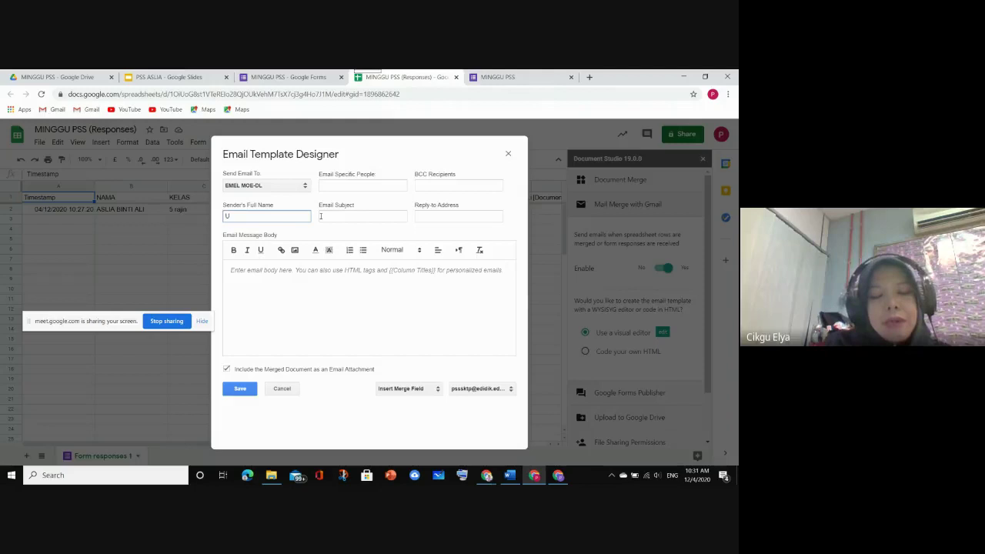
type("ruset")
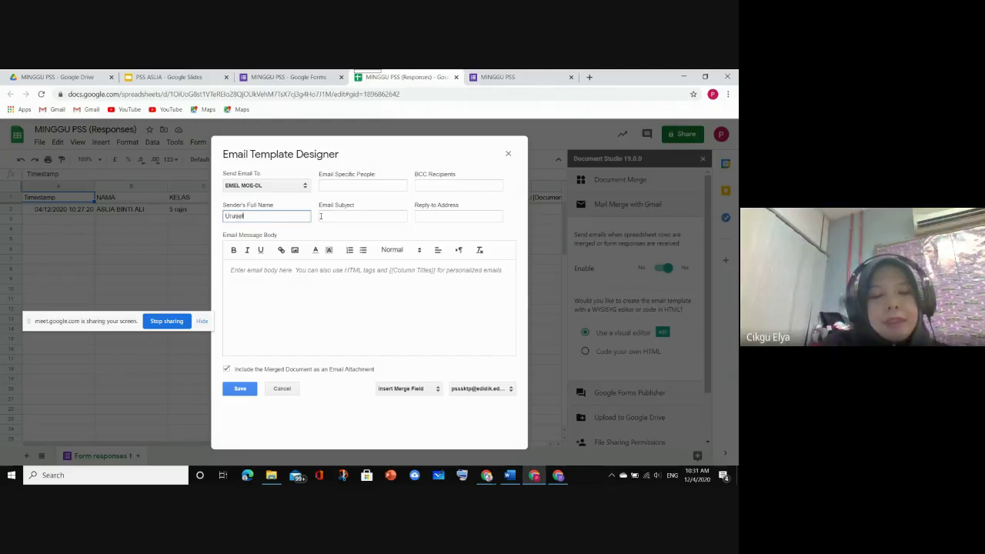
type("ia")
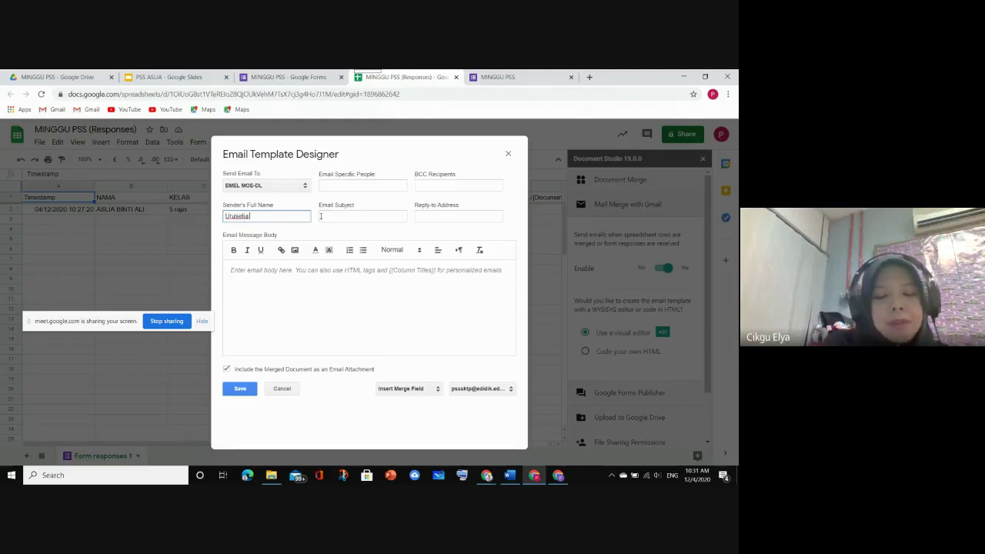
type(" Min")
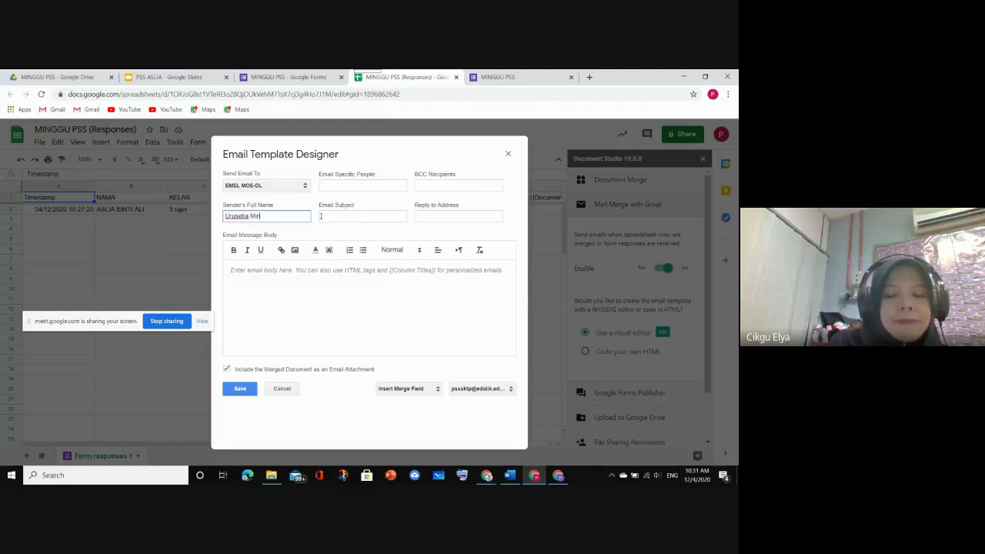
type("ggu")
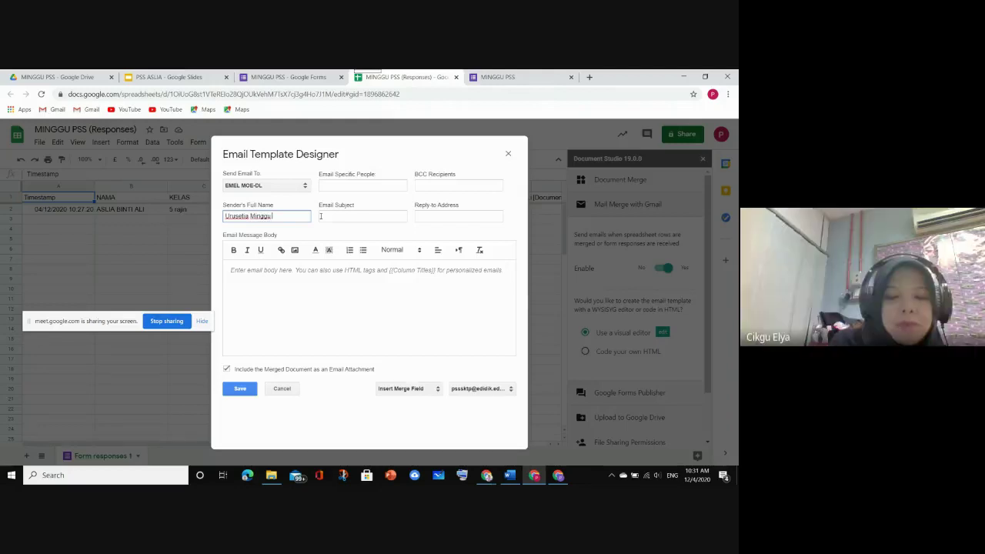
type(" PS")
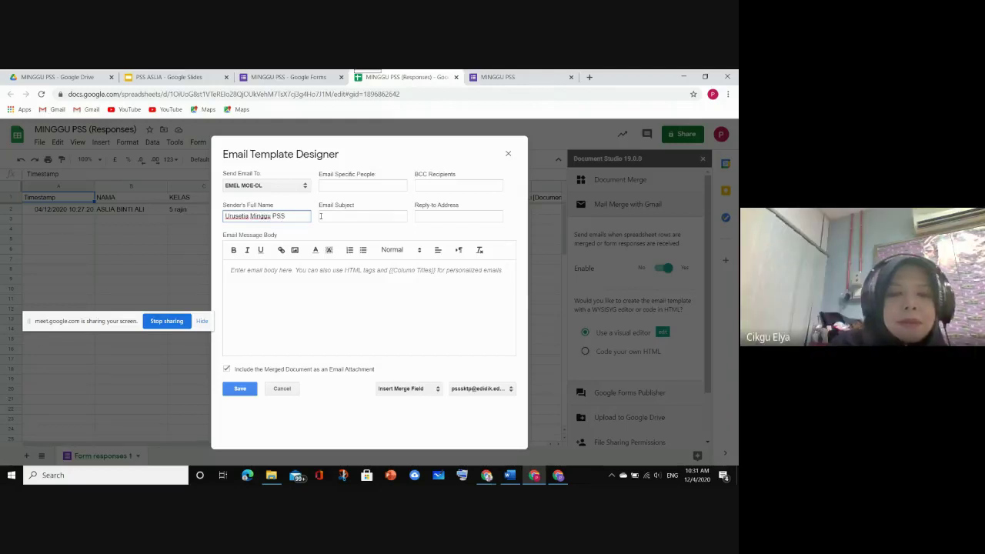
type("S")
Set the email subject to 'SIJIL PENYERTAAN MINGGU PSS {{AKTIVITI}}'
left_click(341, 214)
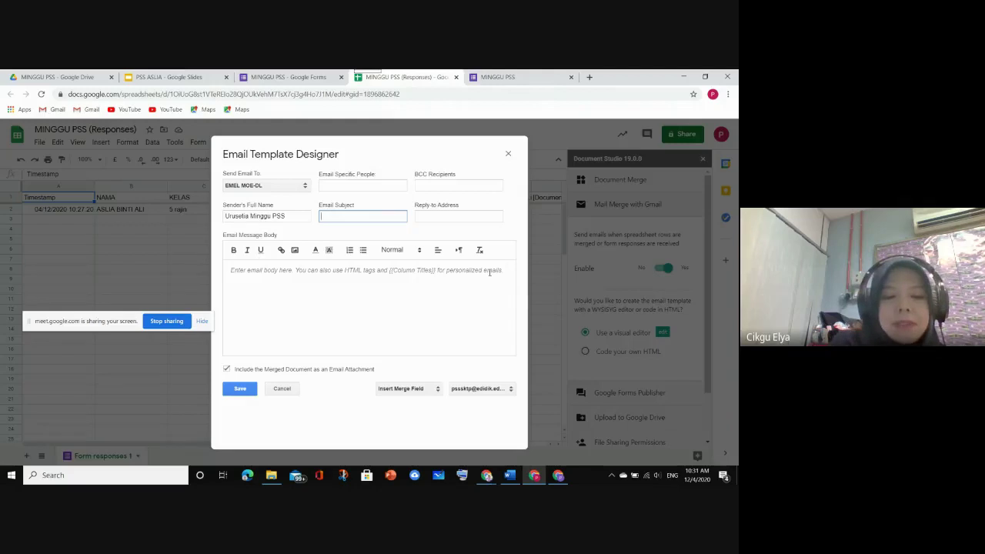
type("SIJIL ")
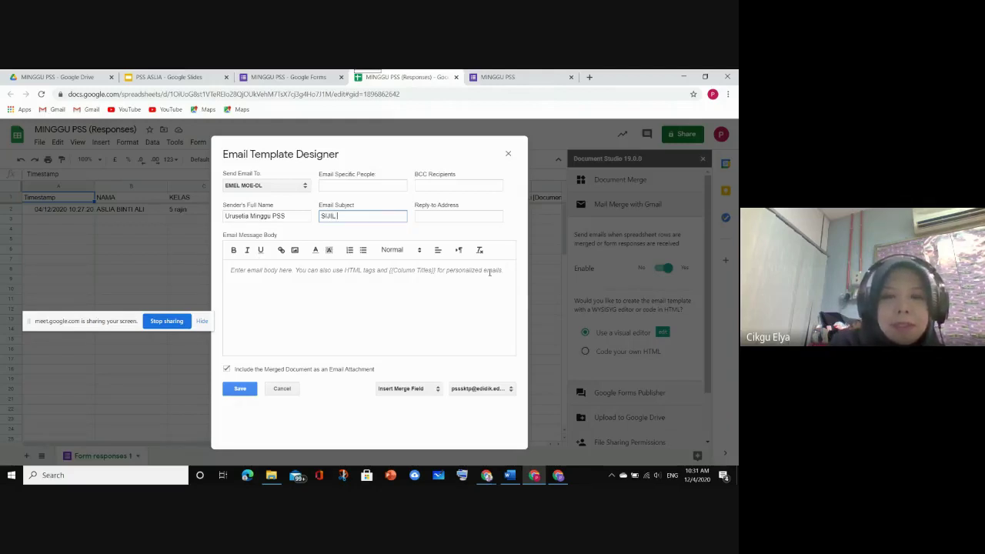
type("PENYERT")
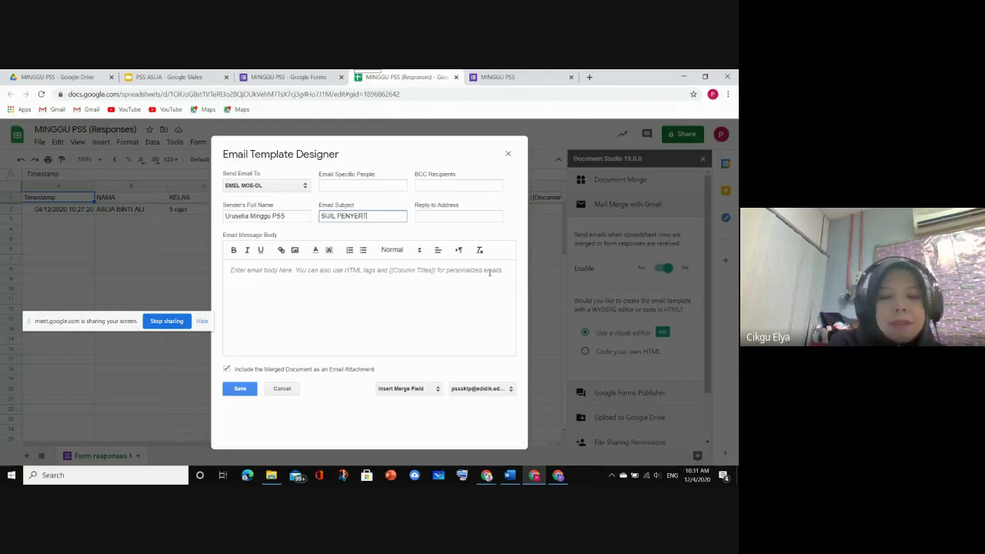
type("AAN ")
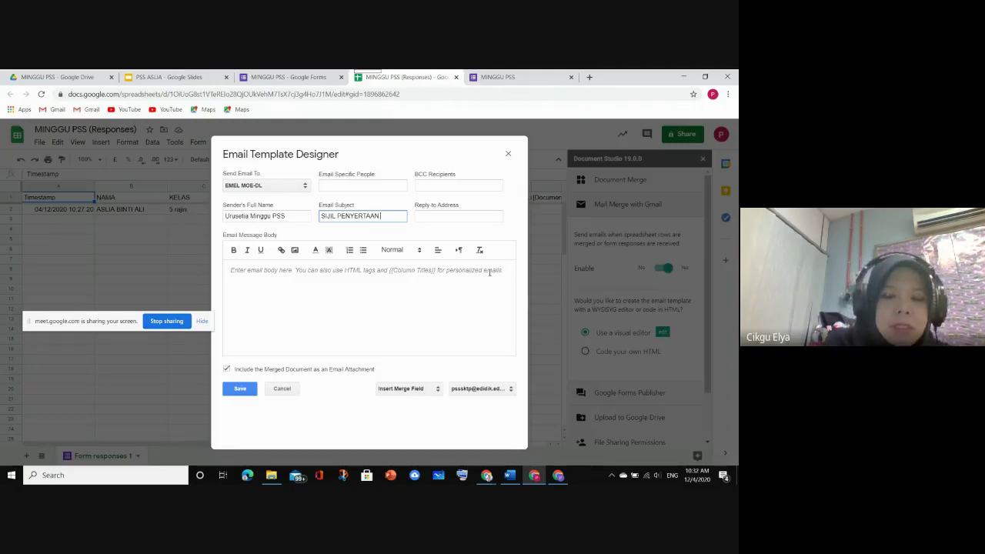
type("{{")
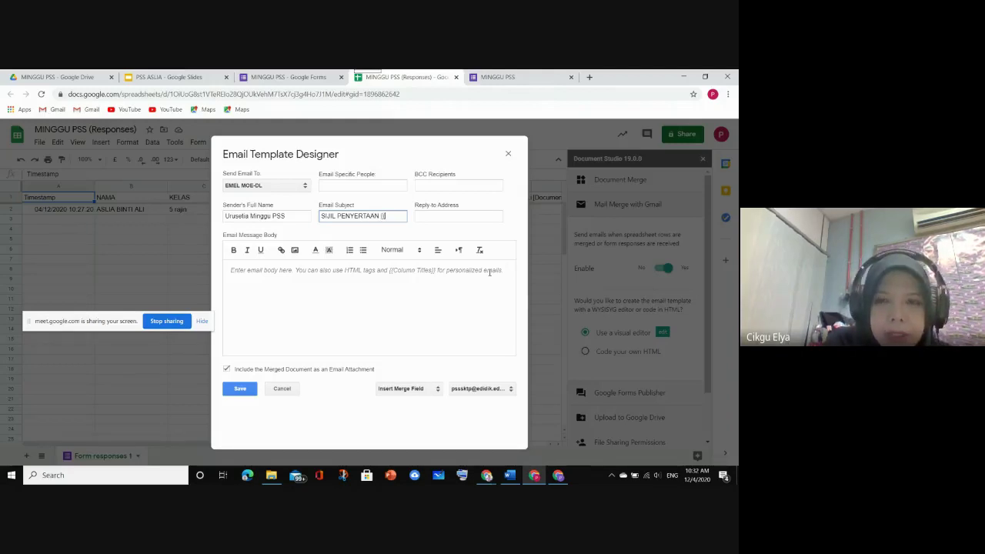
type("AKTIVI")
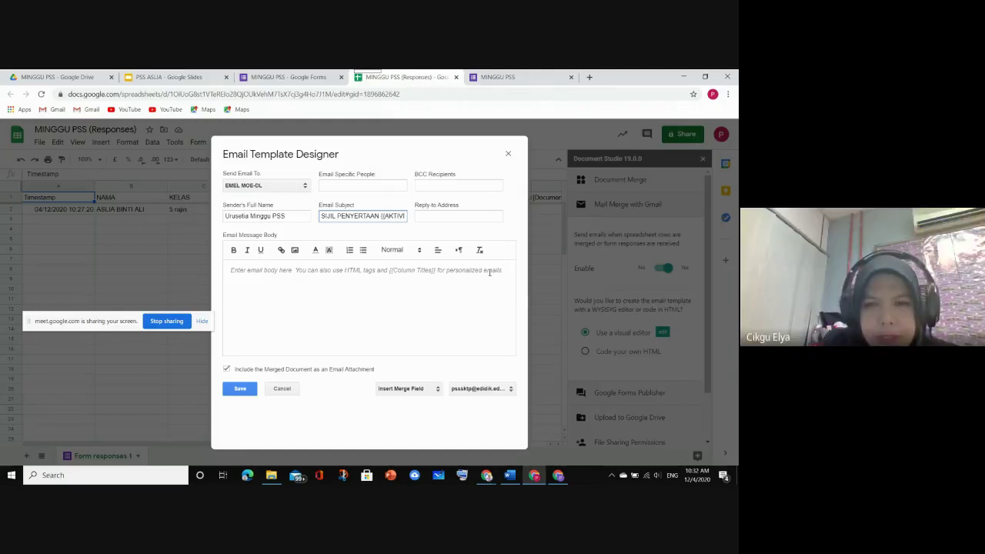
type("TI}}")
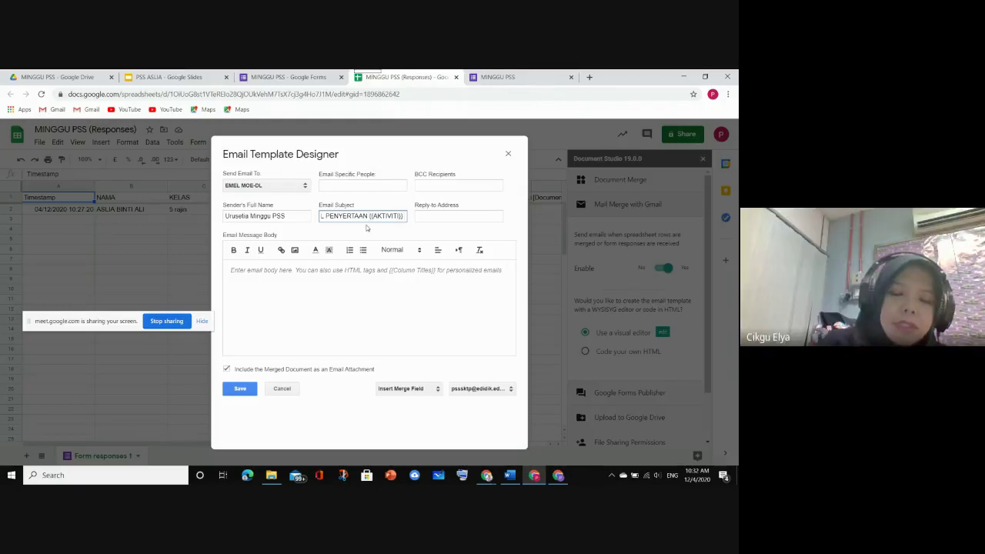
type("MINGGU ")
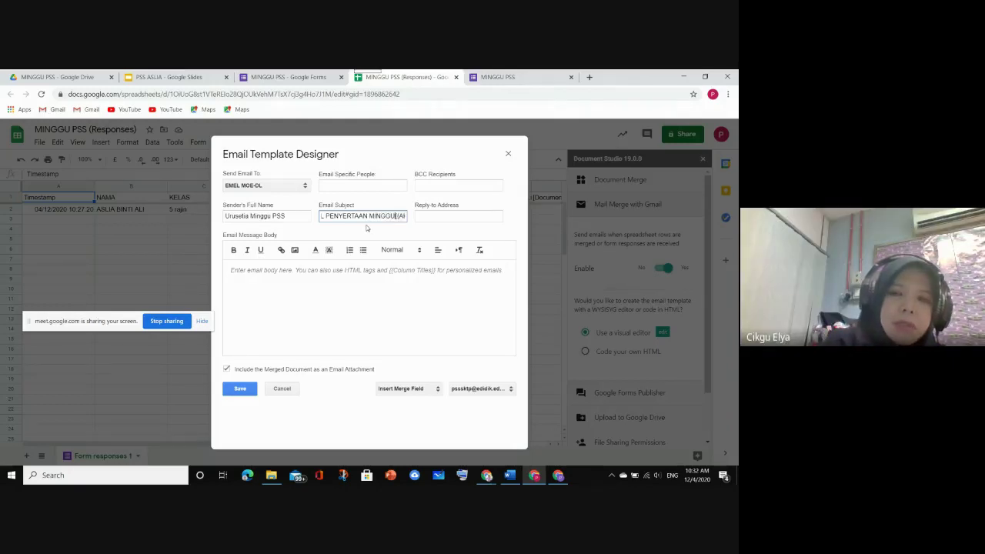
type("PSS")
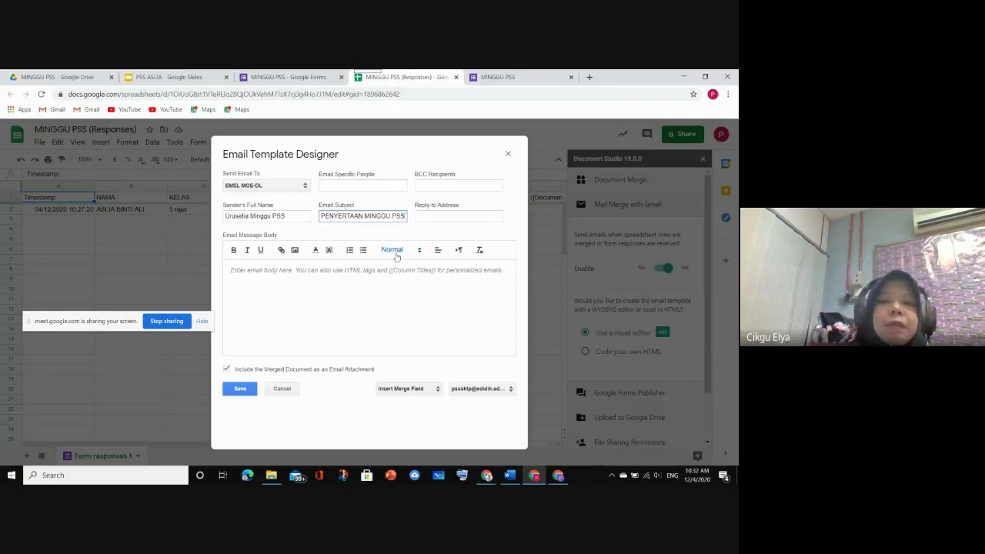
Write 'Terima kasih kerana menyertai aktiviti' as the start of the email message body
left_click(249, 275)
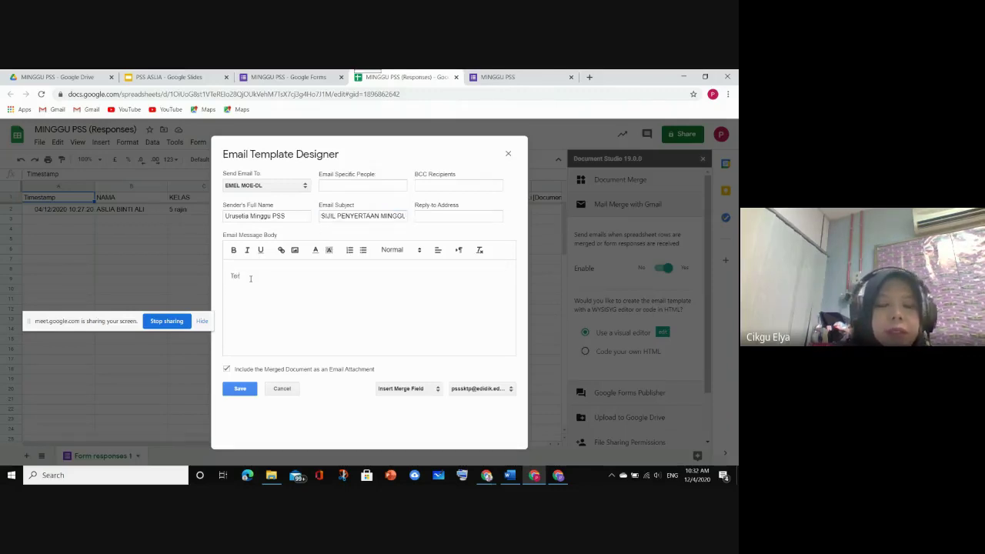
type("Terima kasih")
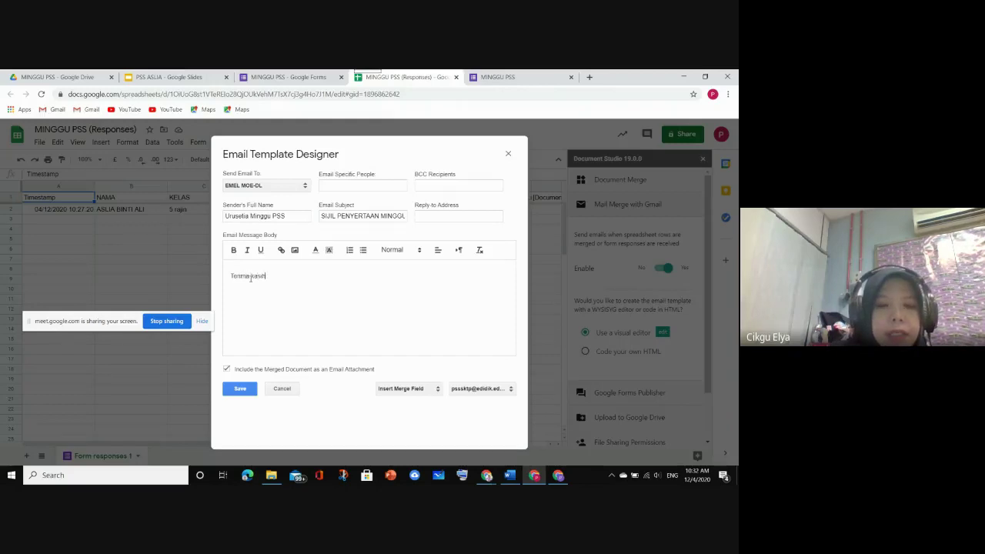
type(" kerana")
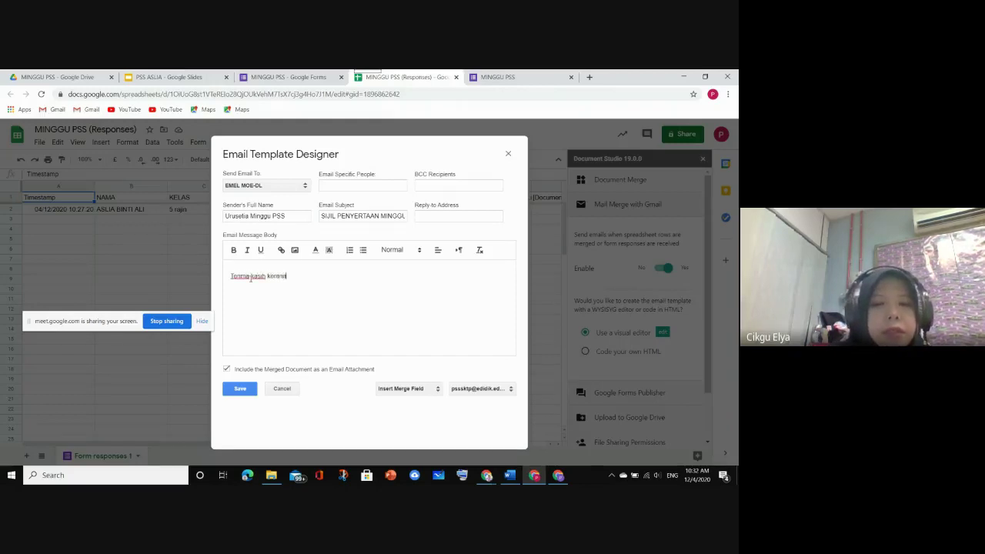
type(" menyert")
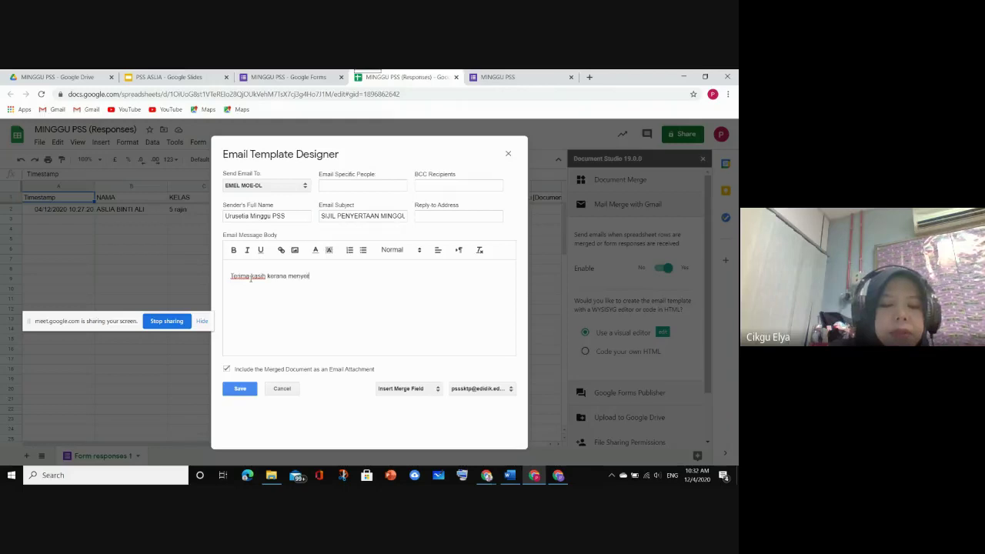
type("ai ")
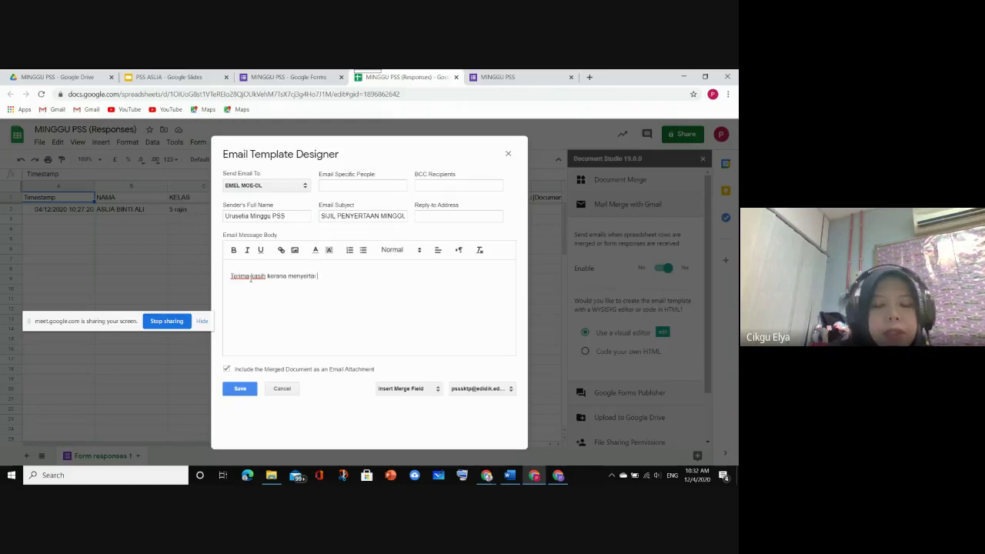
type("aktiv")
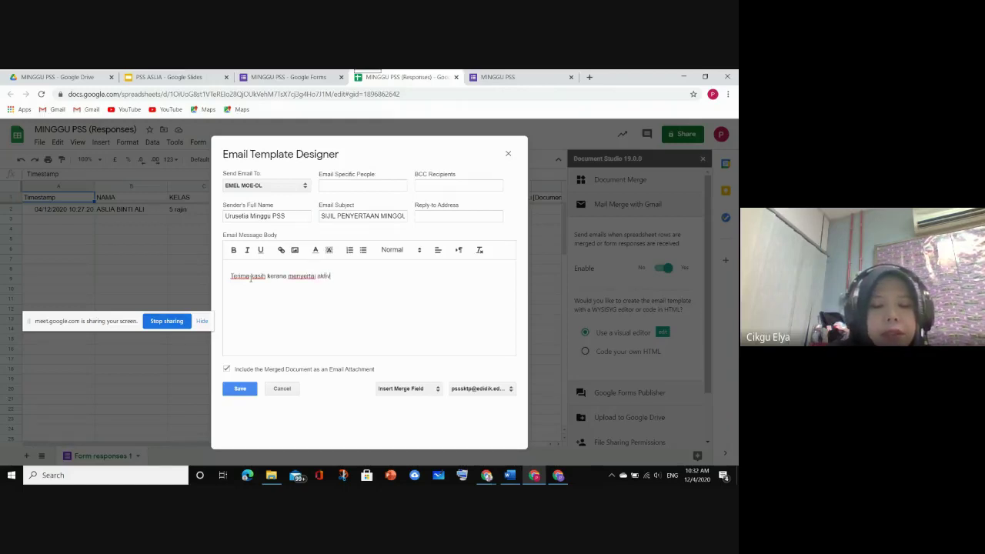
type("iti")
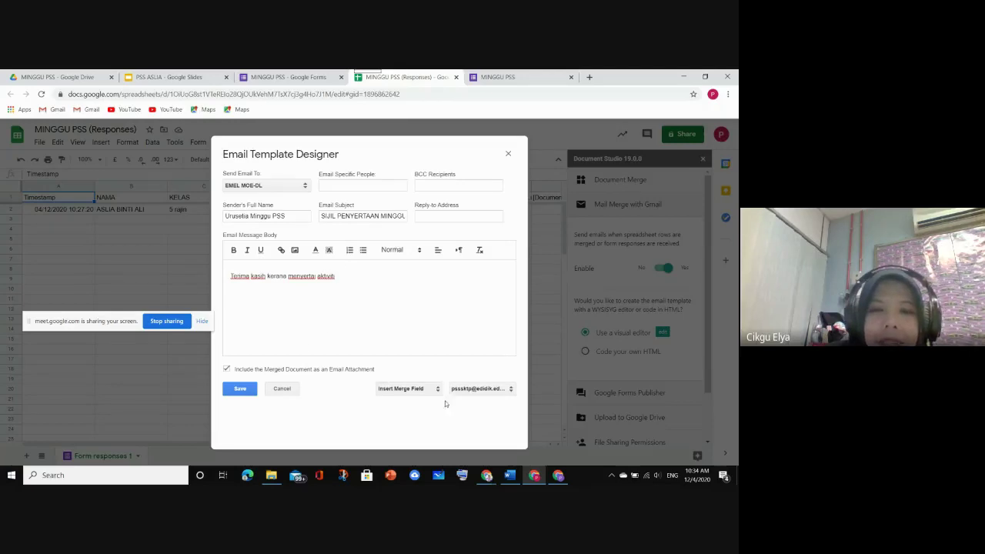
Add the AKTIVITI merge field, 'sempena Minggu PSS SK TP 2020' and the 'Jawatankuasa Minggu PSS SKTP' sign-off
left_click(406, 390)
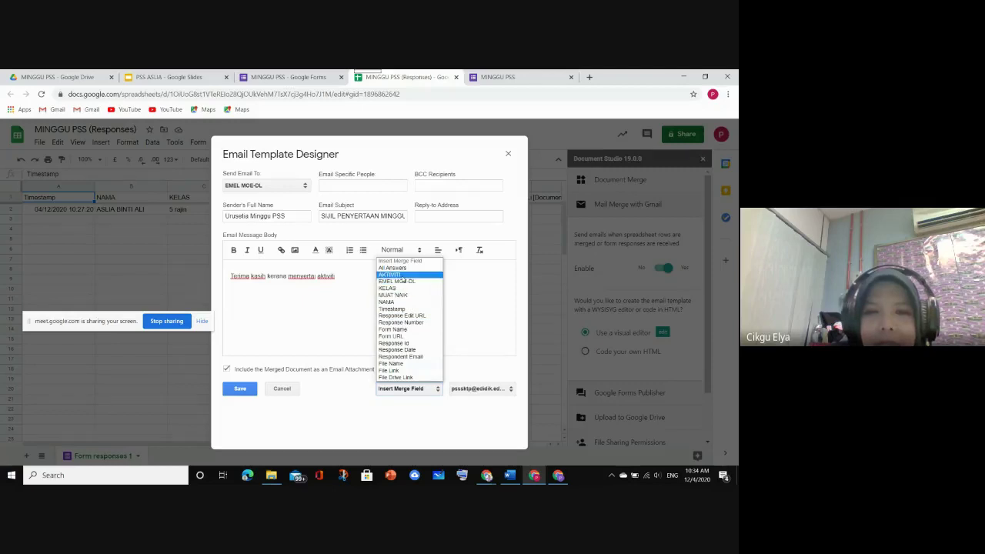
left_click(403, 276)
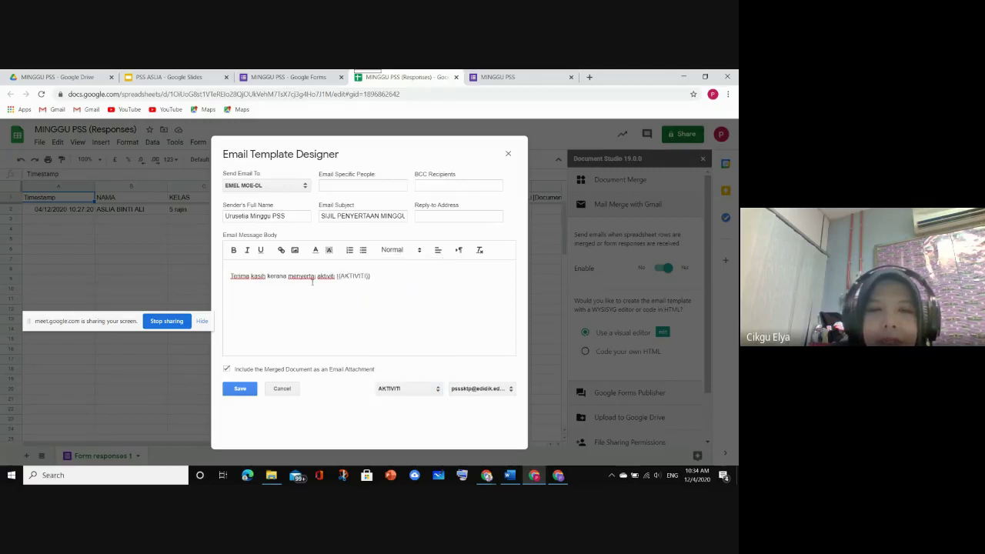
type("s")
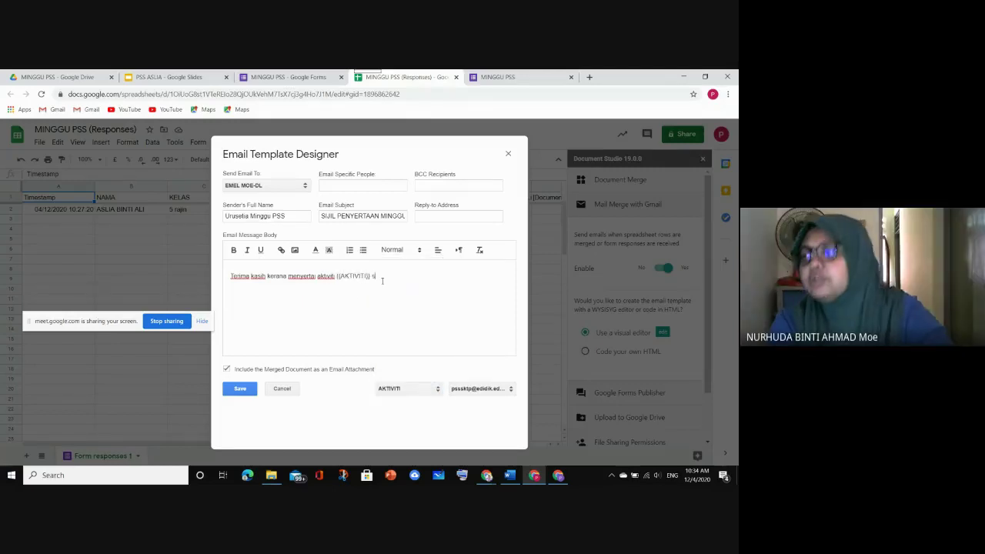
type("empen")
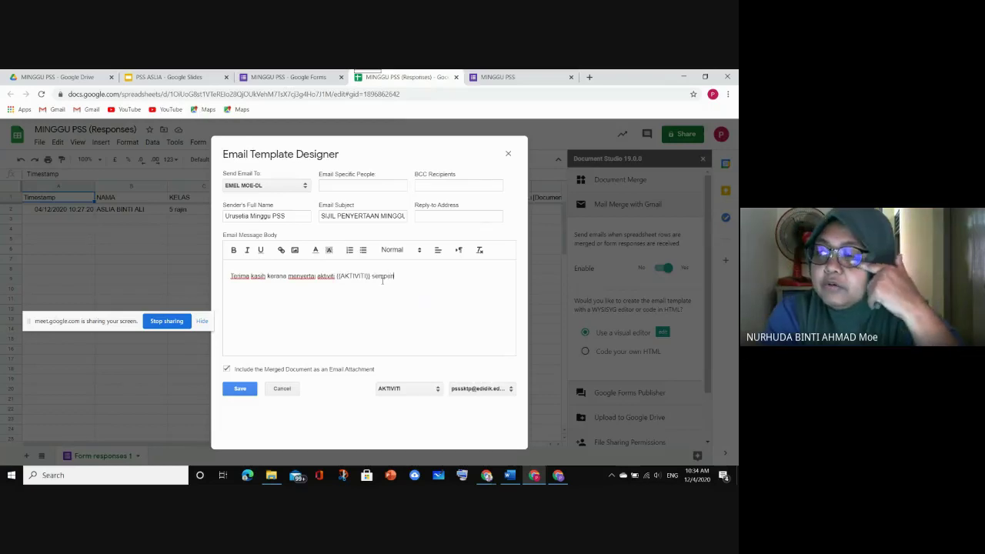
type("a M")
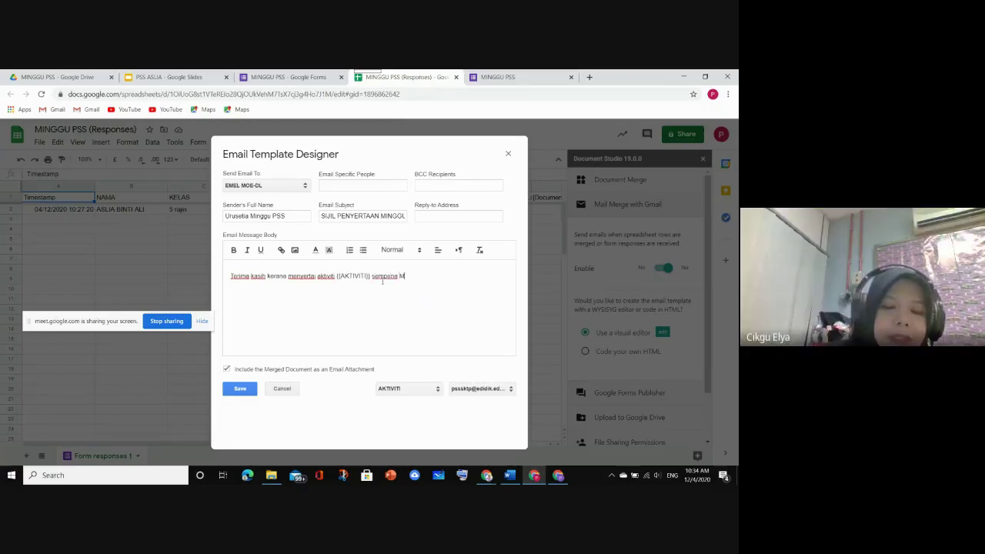
type("inggu")
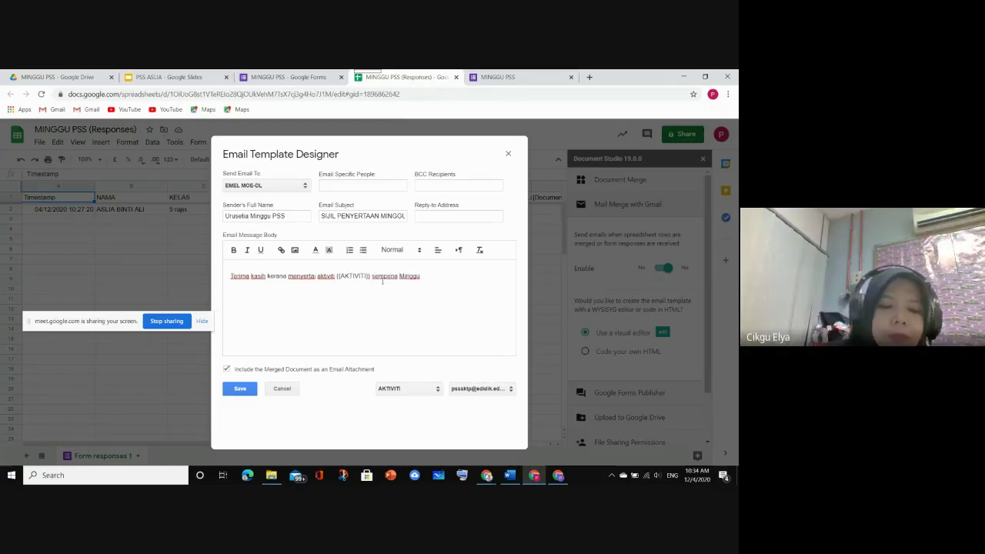
type(" PSS")
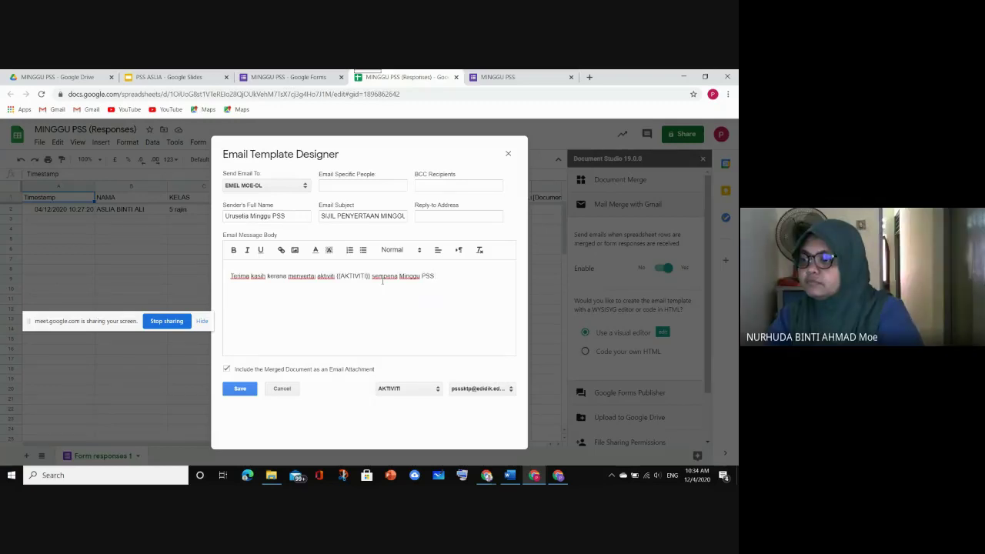
type("SK T")
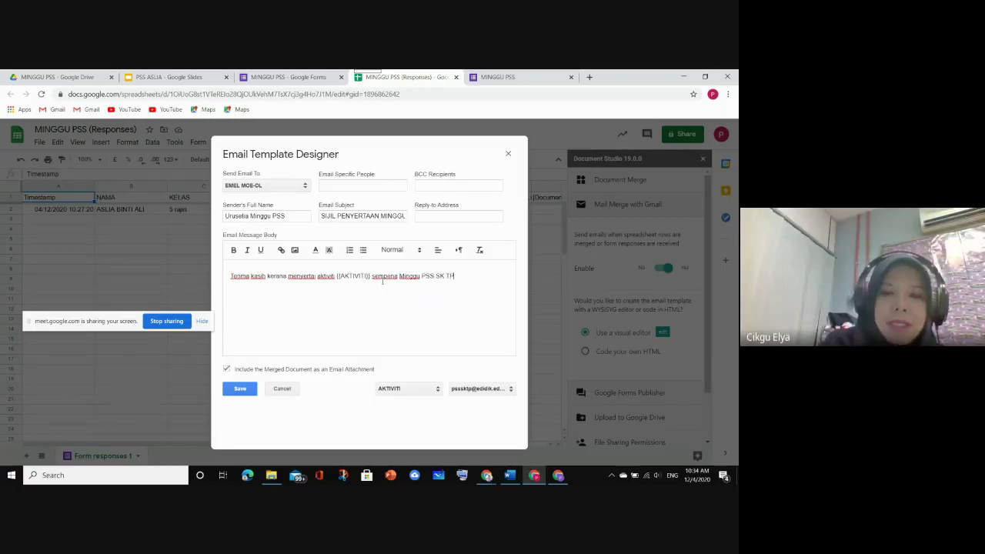
type("P 2020")
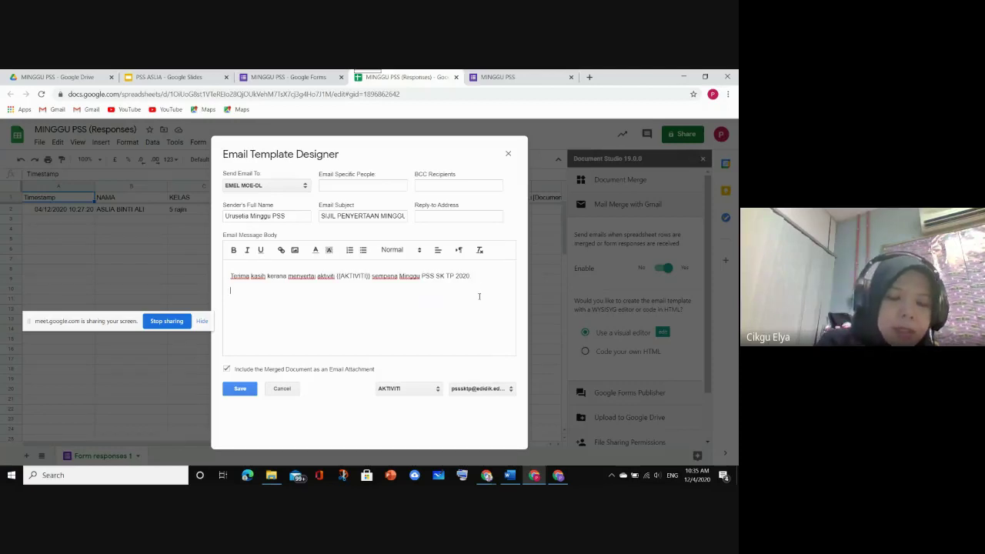
type("Jaaw")
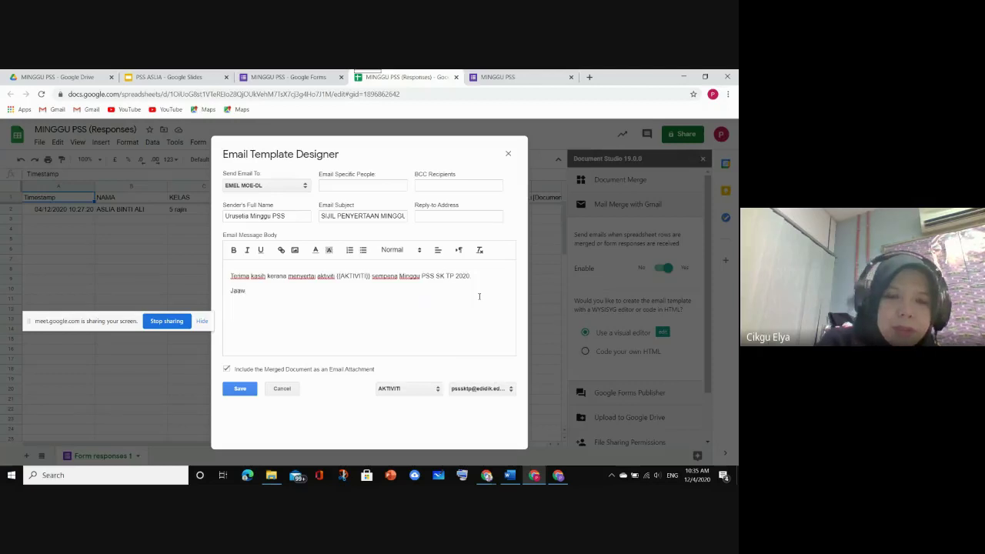
key("BackSpace")
key("BackSpace")
type("watanku")
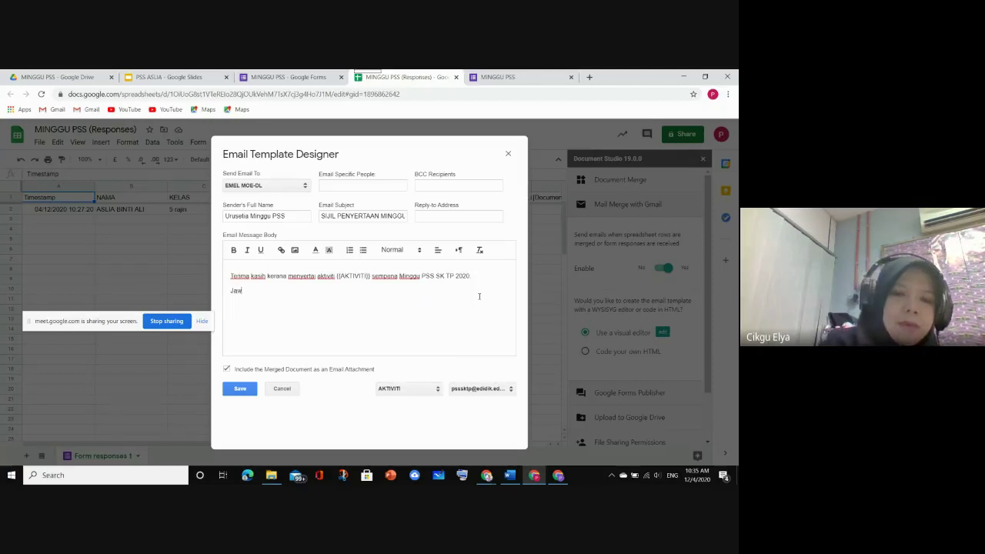
type("asa")
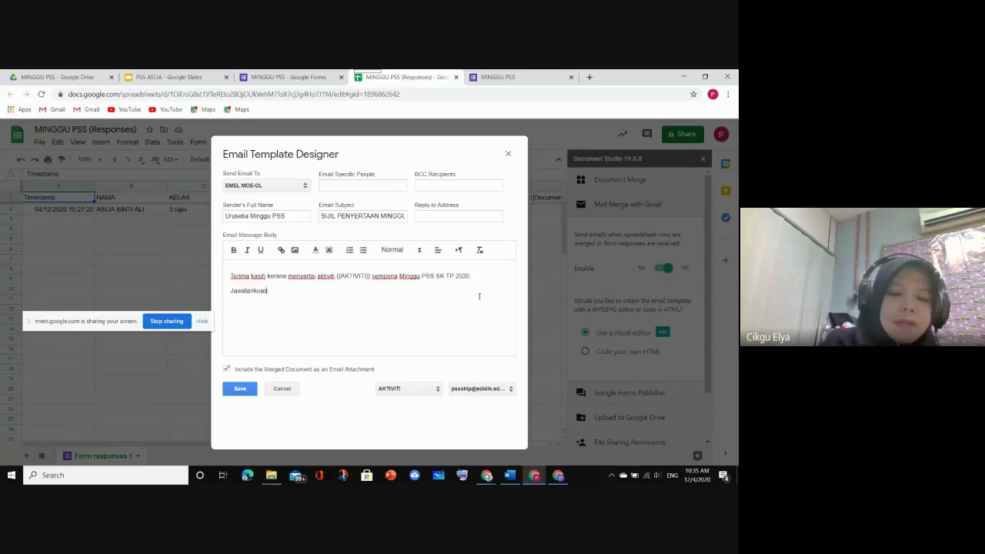
type(" M")
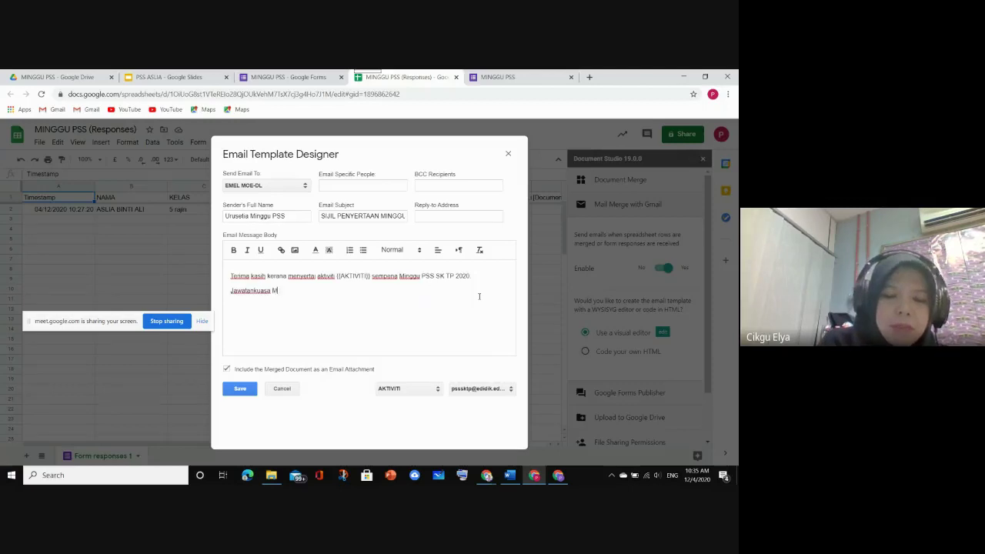
type("inggu PSS")
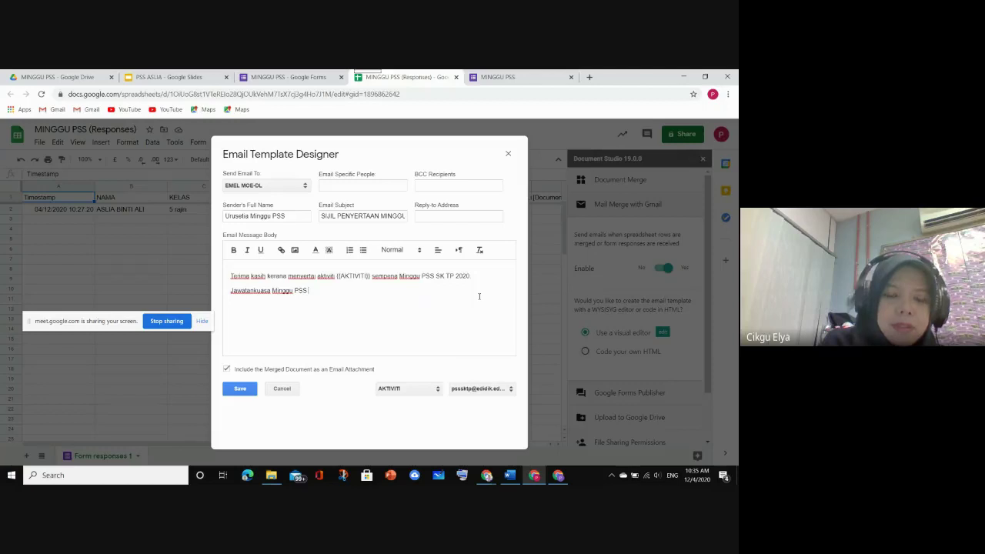
type(" SKTP")
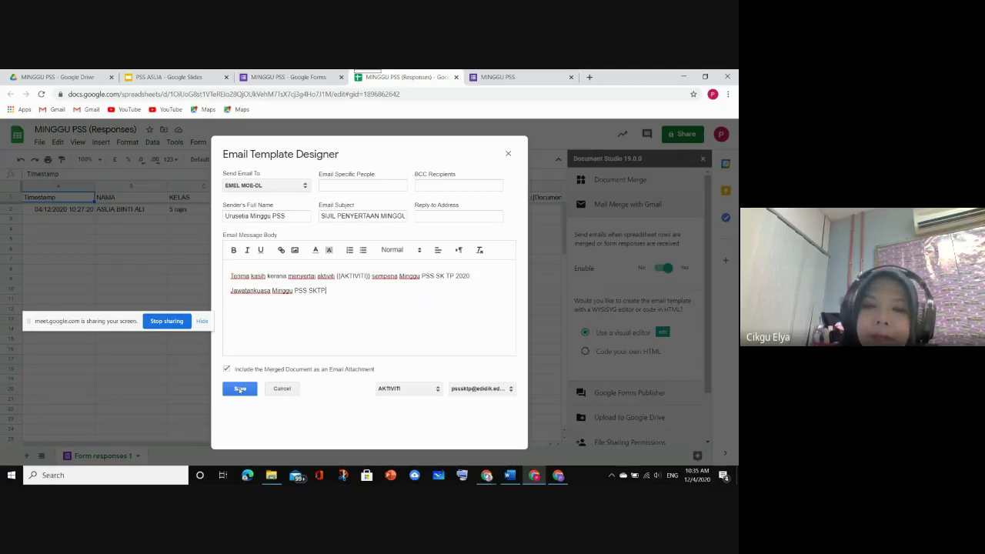
Save the email template, toggle Gmail mail merge off and on, and save it again
left_click(240, 389)
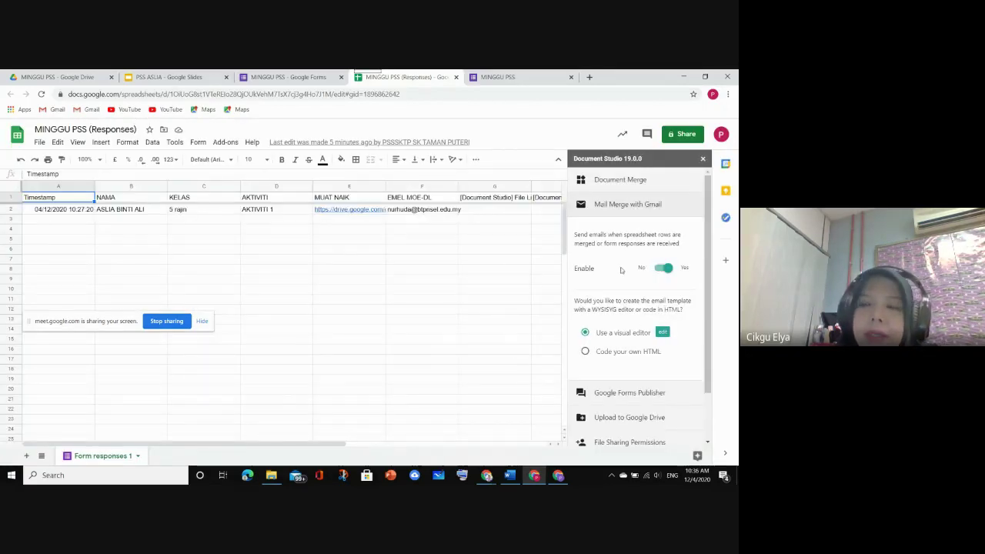
left_click(662, 268)
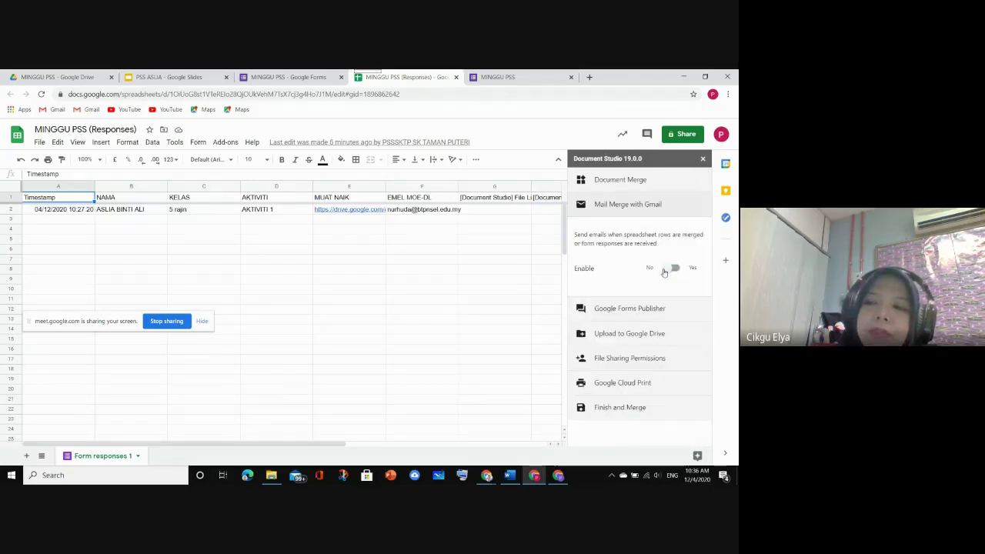
left_click(662, 268)
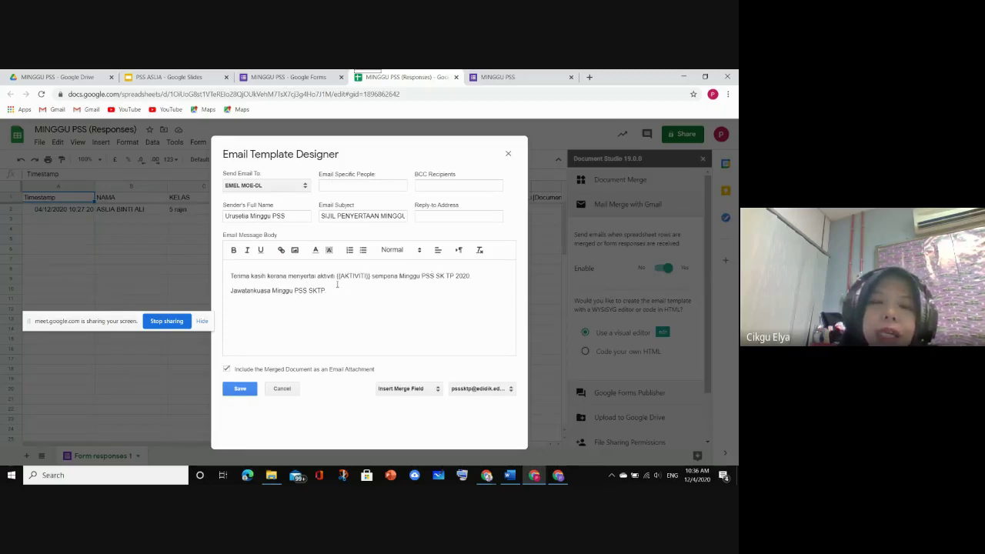
left_click(240, 389)
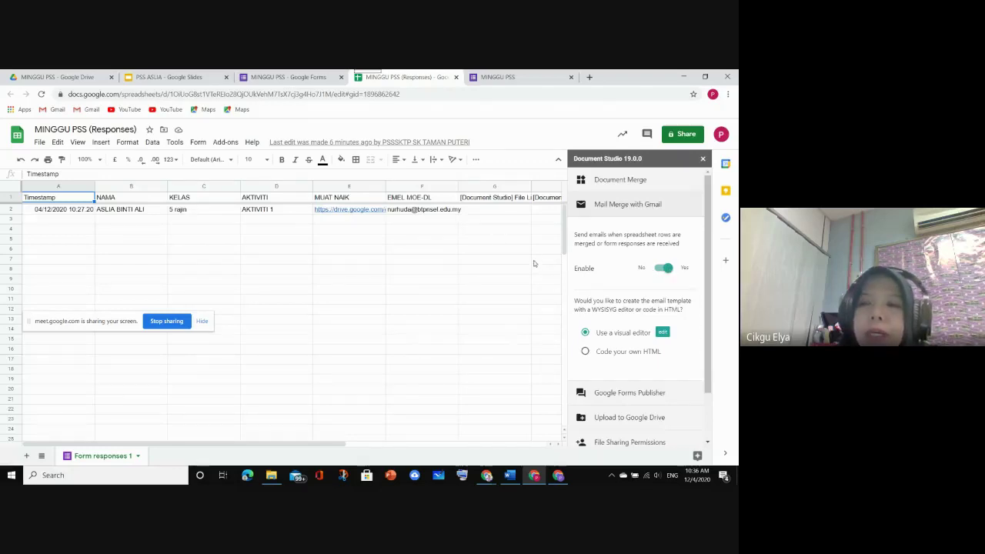
scroll(498, 243, "down", 3)
scroll(605, 267, "down", 2)
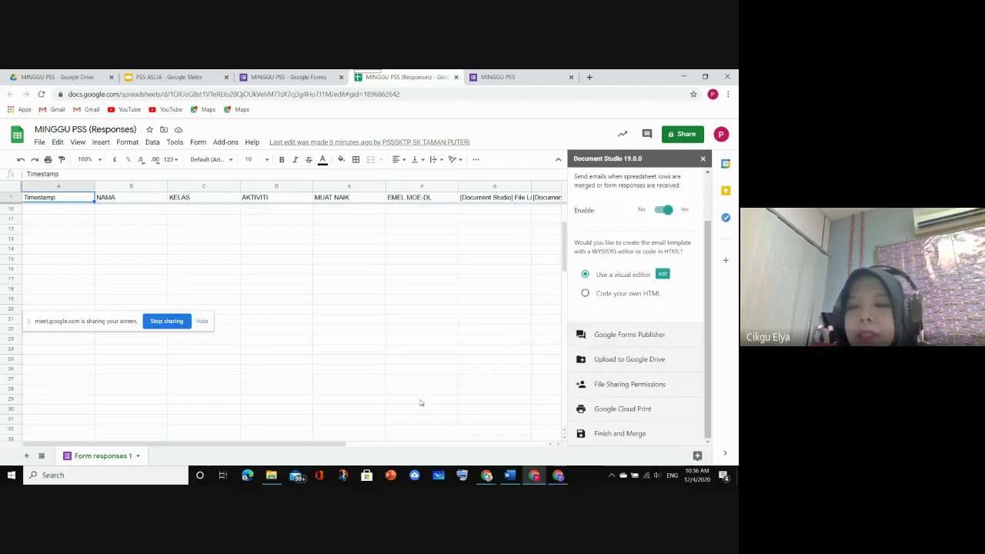
Enable Google Forms Publisher with the MINGGU PSS form ticked for new responses
left_click(604, 337)
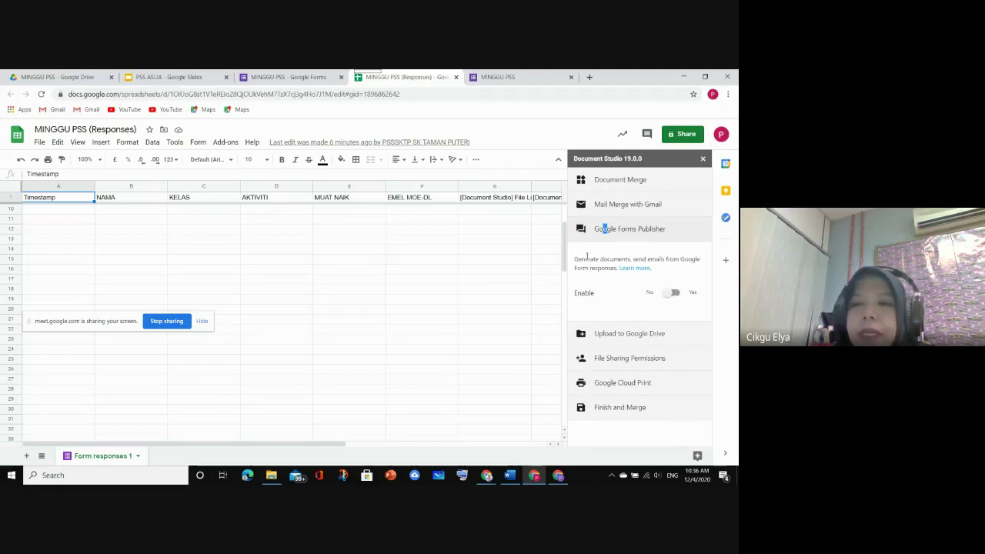
left_click(676, 293)
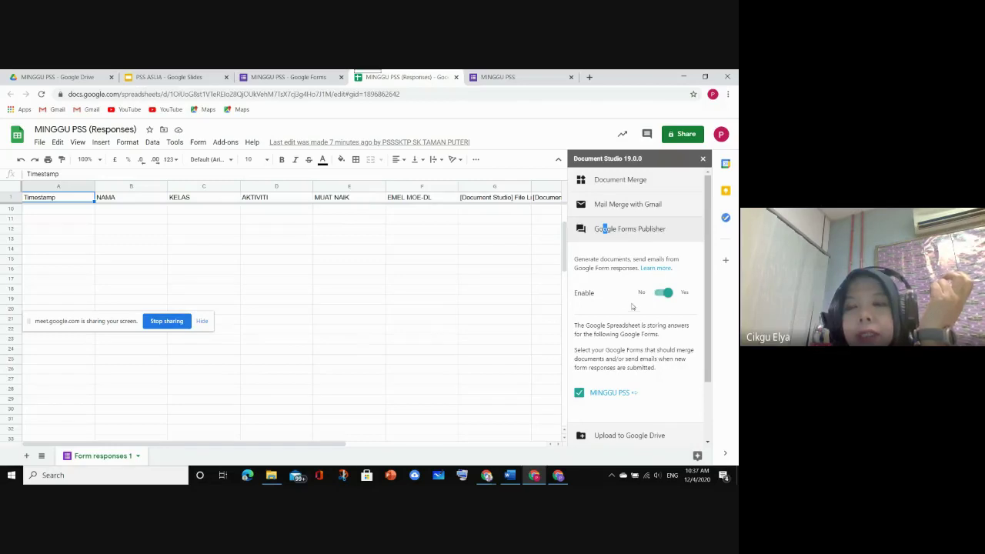
scroll(632, 306, "down", 1)
scroll(632, 306, "up", 1)
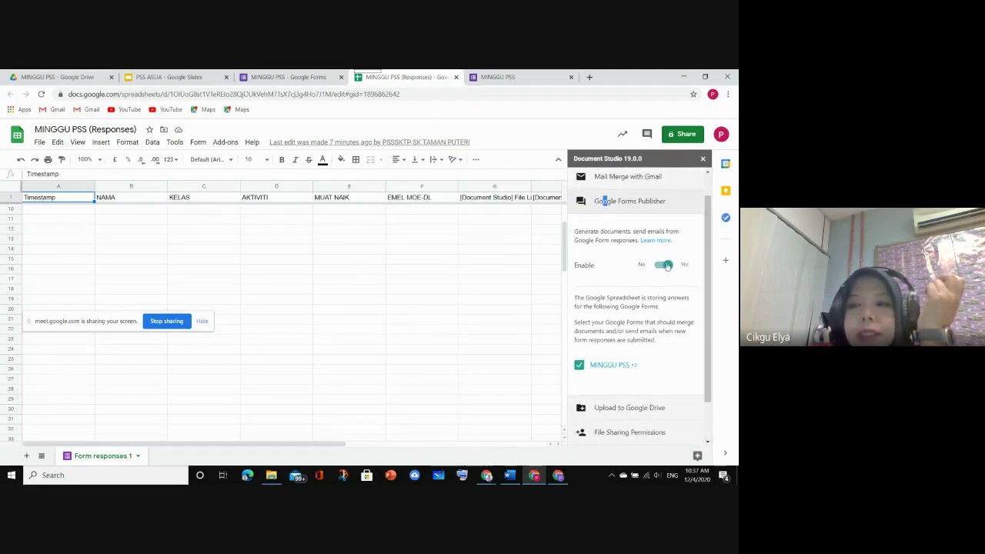
scroll(663, 269, "down", 1)
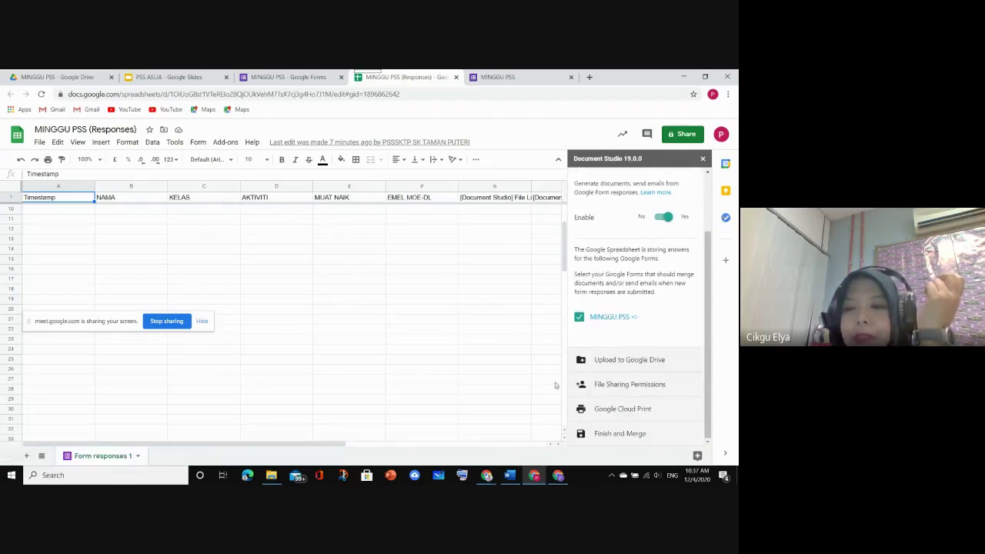
left_click(632, 360)
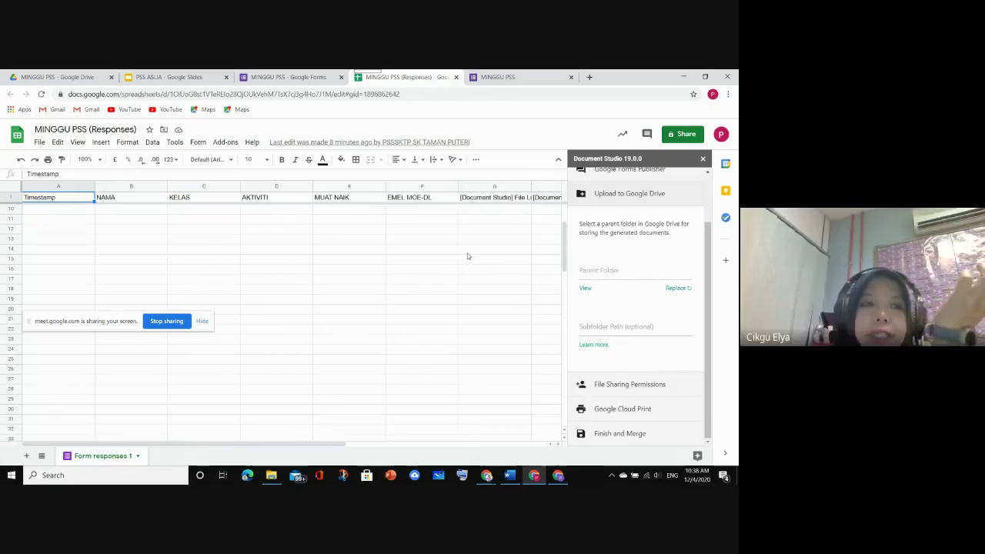
left_click(52, 78)
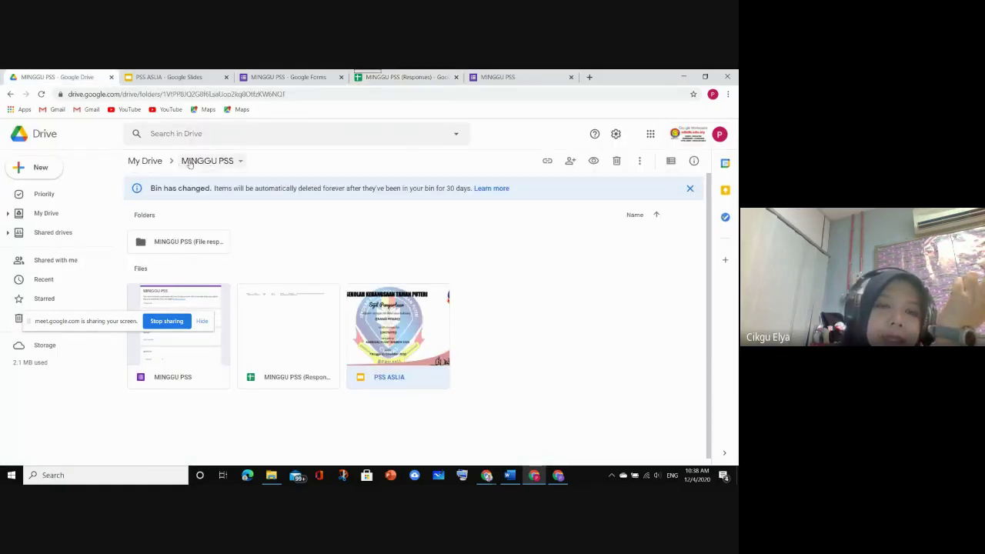
left_click_drag(82, 325, 570, 443)
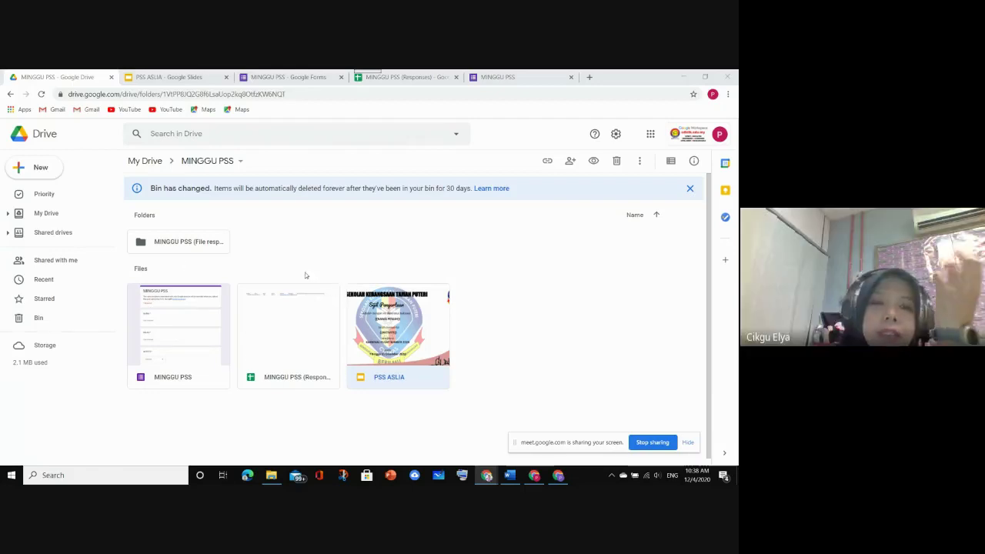
left_click(145, 161)
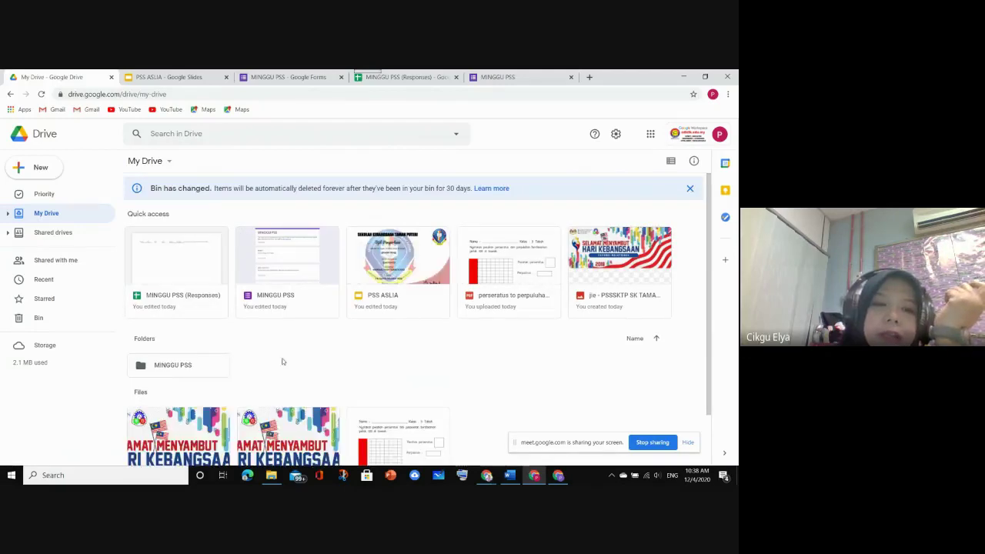
left_click(174, 367)
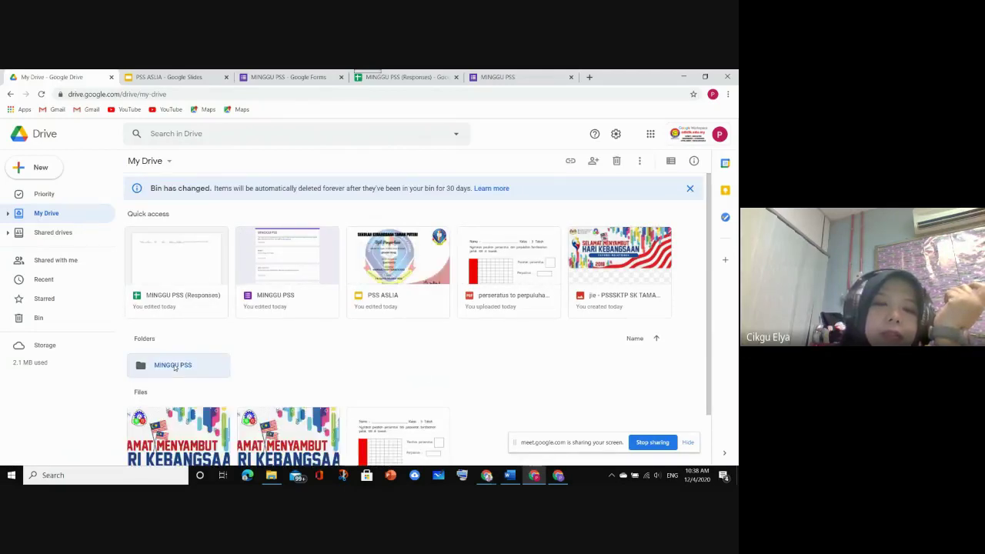
double_click(176, 367)
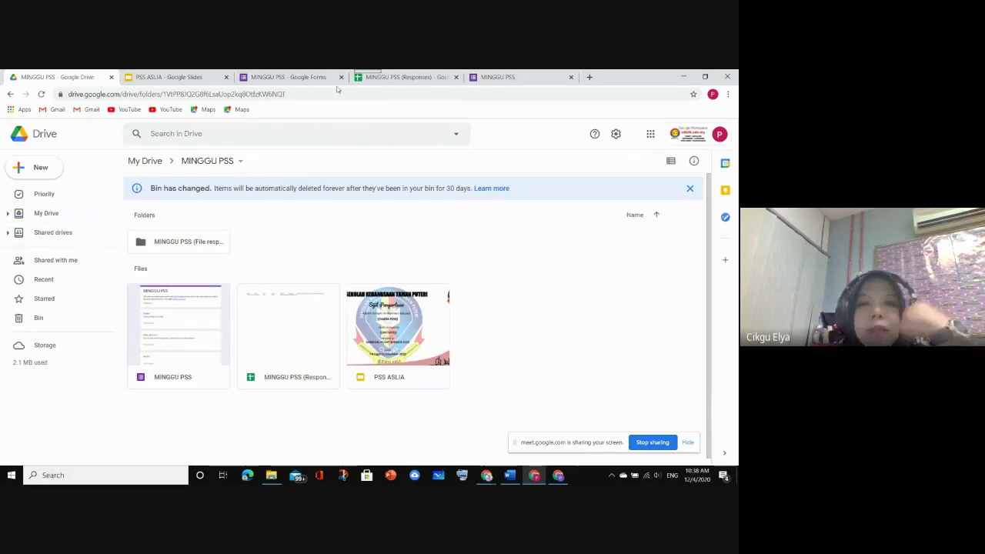
left_click(424, 79)
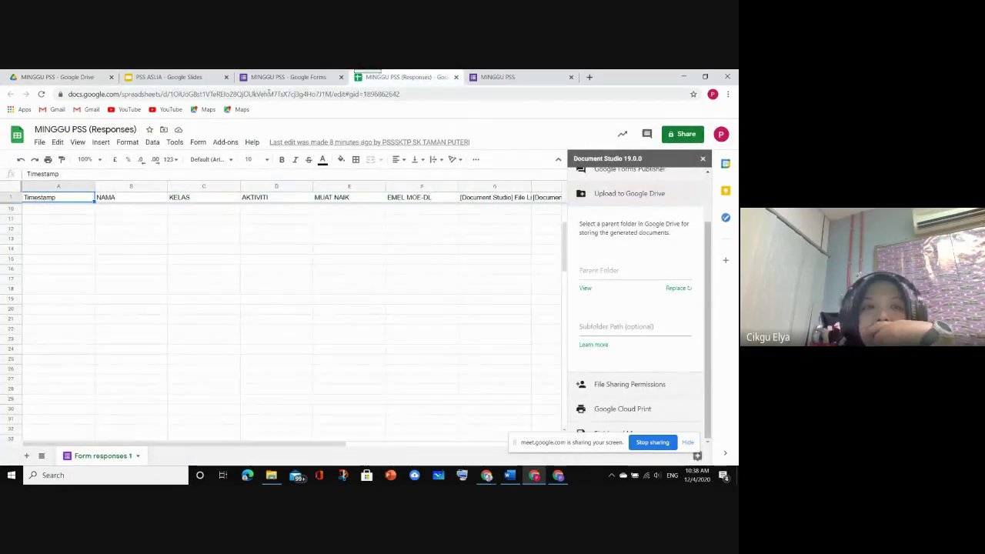
left_click(54, 77)
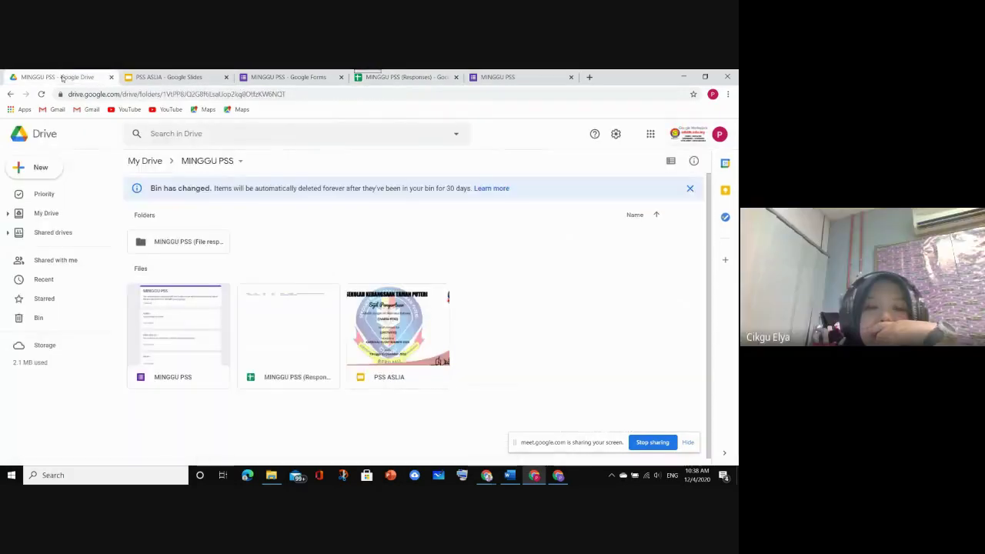
Add a new Drive folder called SIJIL MINGGU PSS under MINGGU PSS, then go back to the responses spreadsheet
right_click(328, 241)
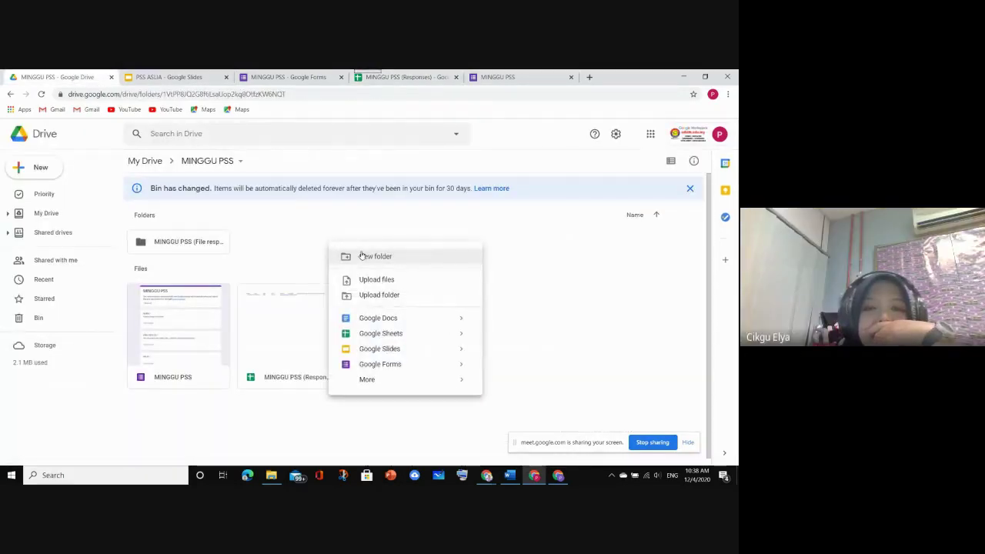
left_click(362, 255)
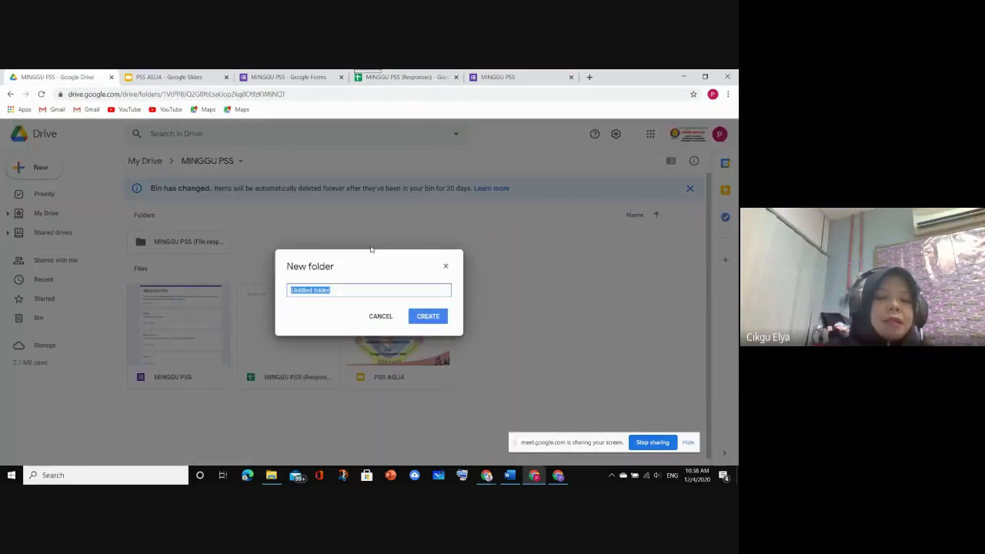
type("SIJ")
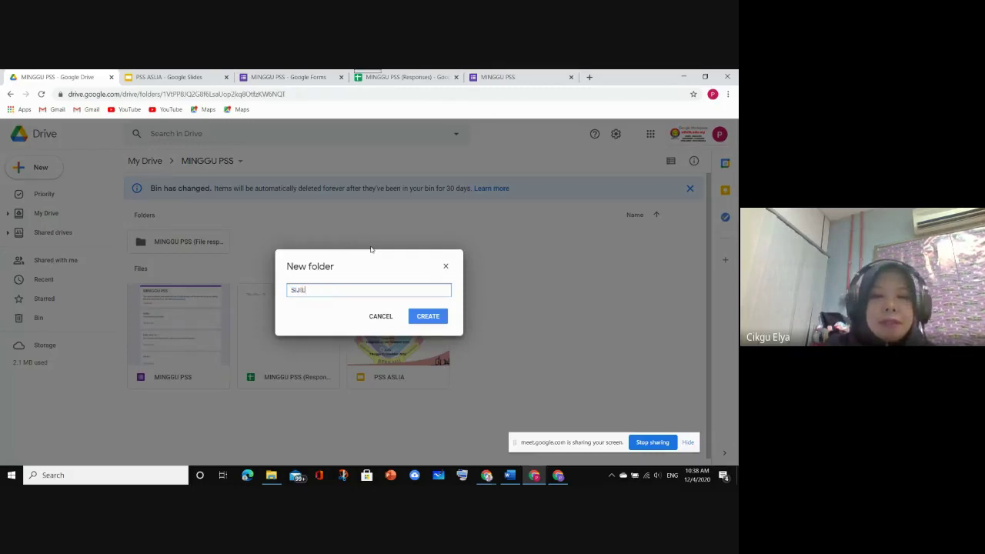
type("IL MINGG")
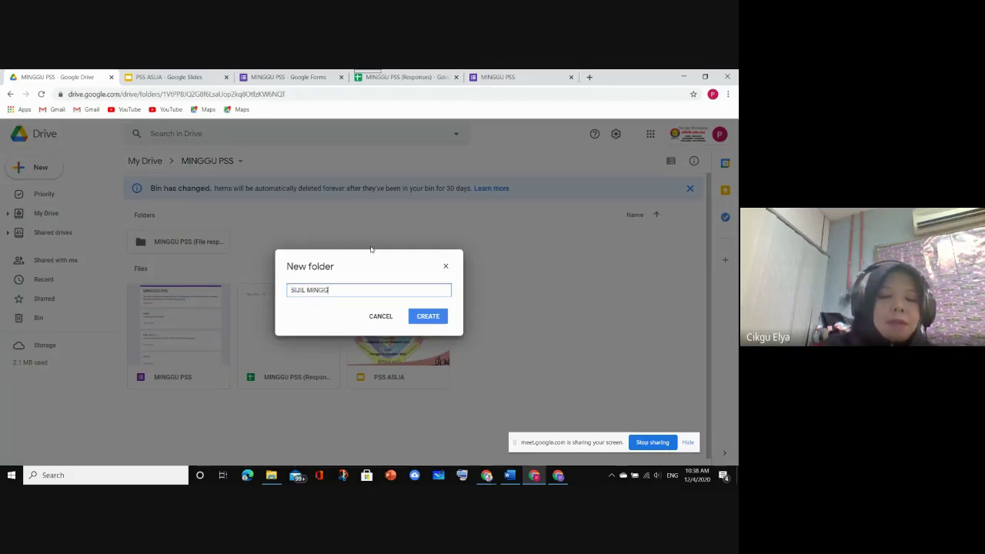
type("U PSS")
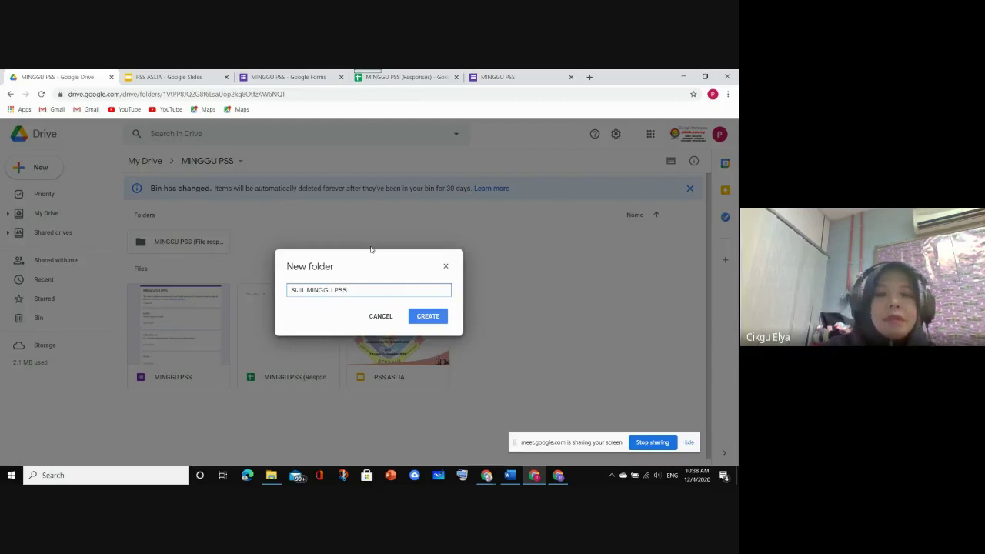
left_click(427, 316)
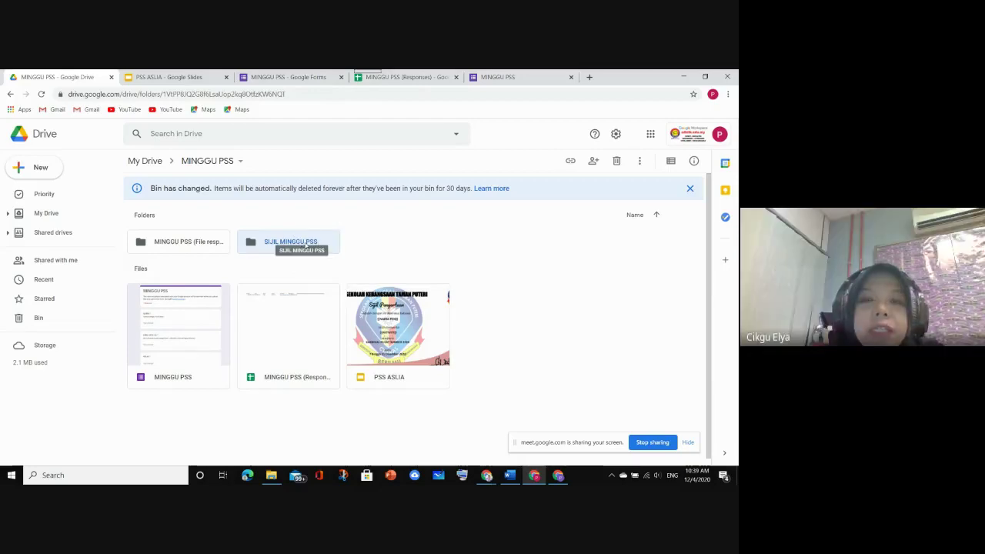
left_click(412, 75)
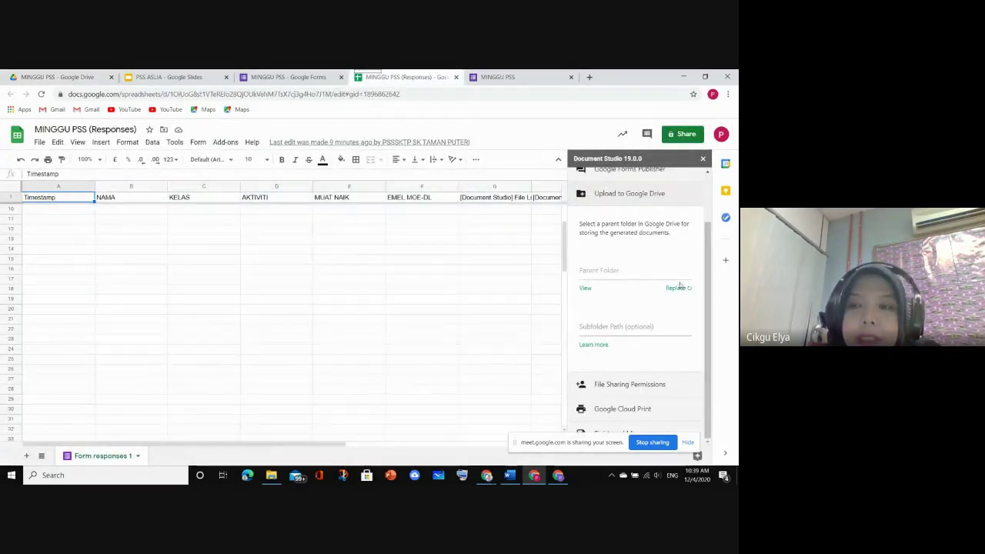
Replace Document Studio's upload folder with SIJIL MINGGU PSS and start the Subfolder Path with a backslash
left_click(58, 77)
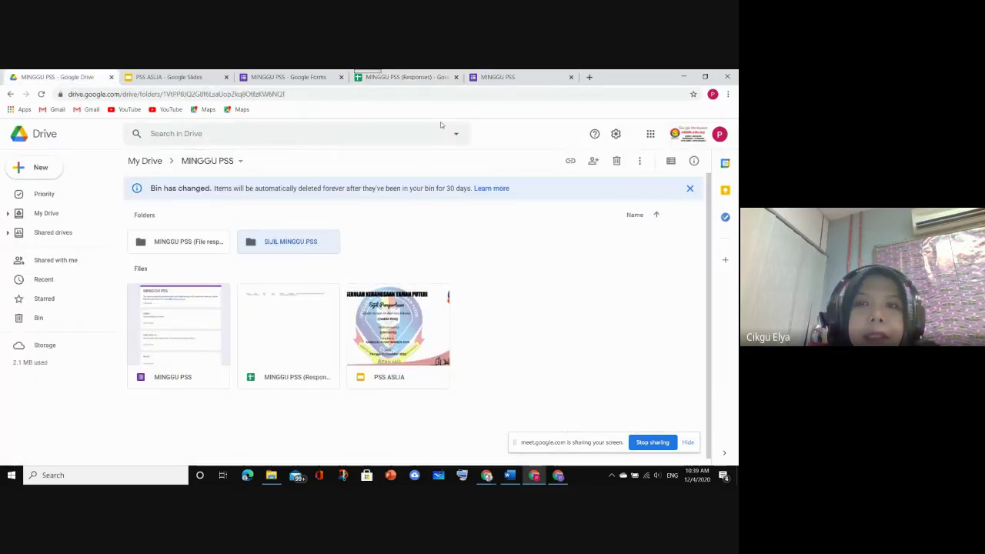
left_click(371, 78)
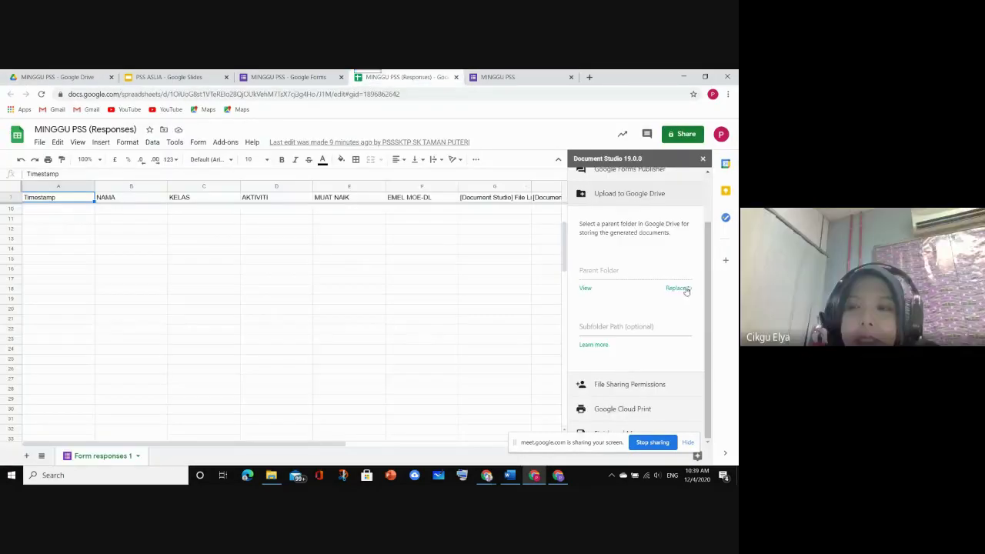
left_click(677, 289)
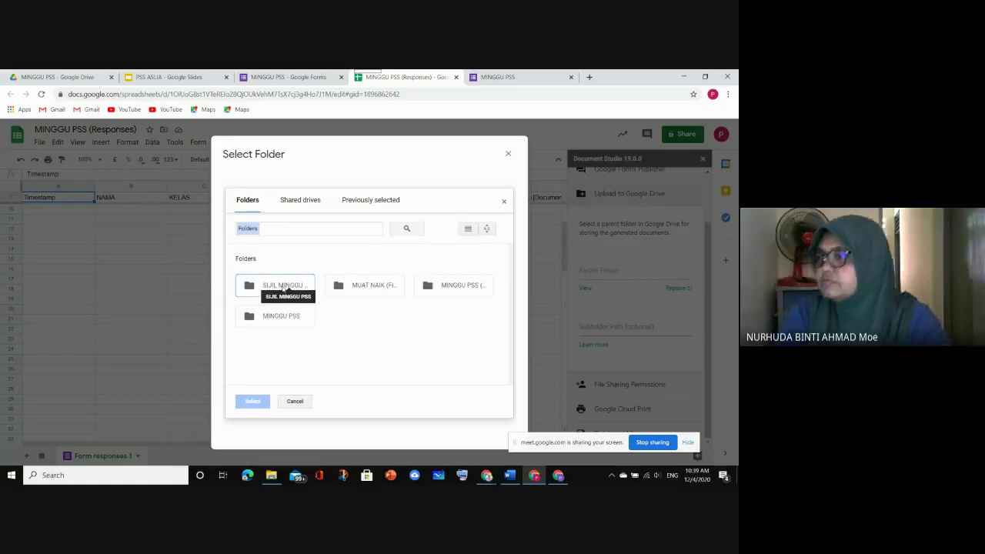
left_click(283, 288)
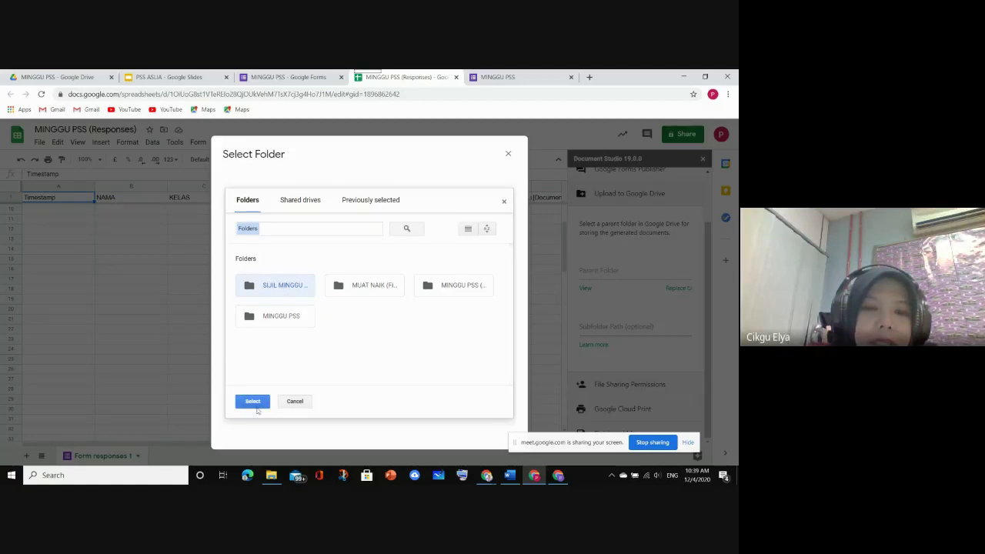
left_click(254, 401)
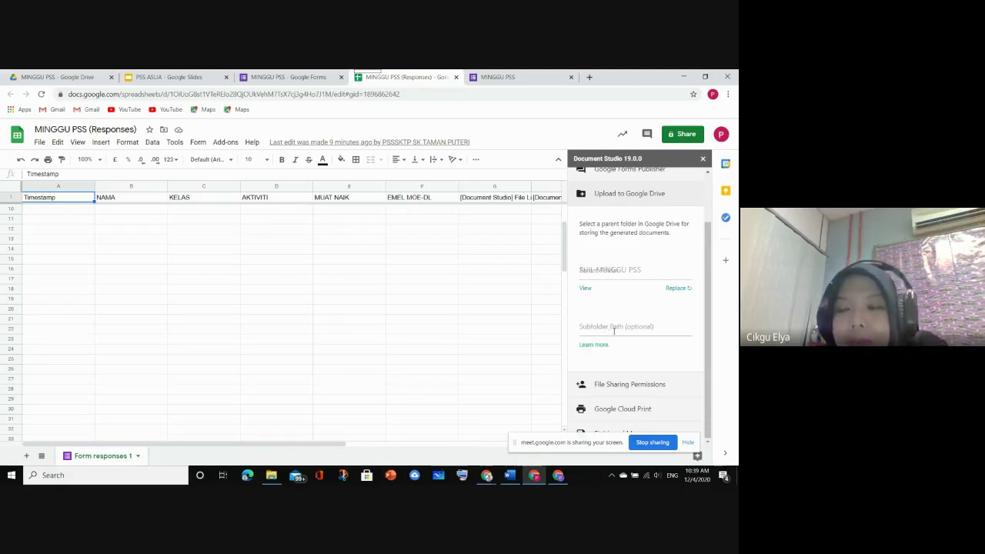
left_click(615, 329)
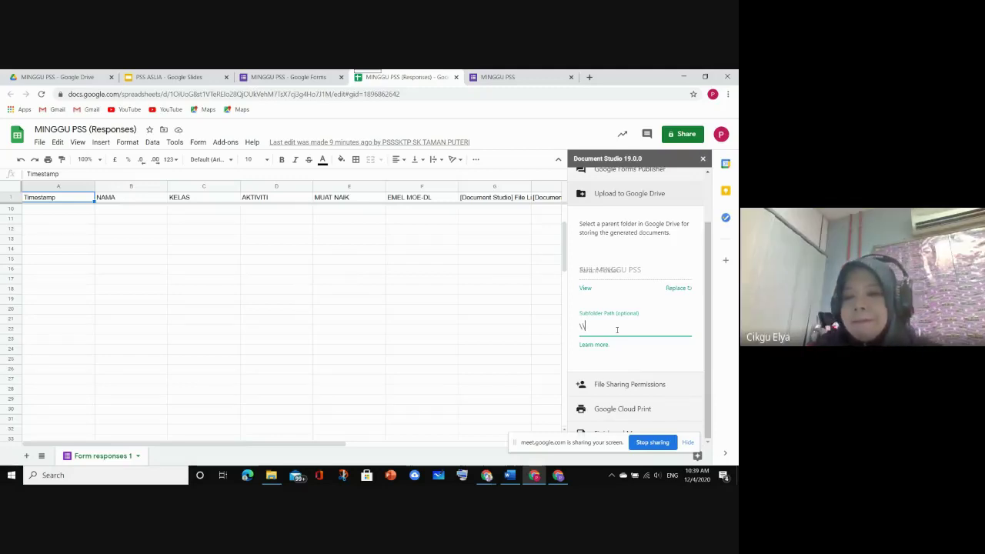
type("\\")
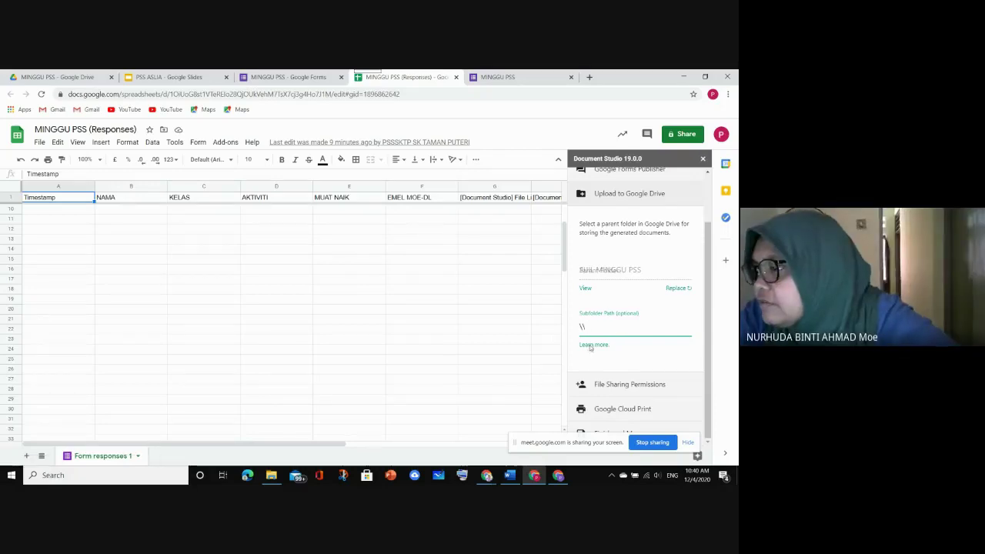
Open the labnol.org Subfolder Path help article and scroll to its Set Folder Path in Google Drive section
left_click(592, 345)
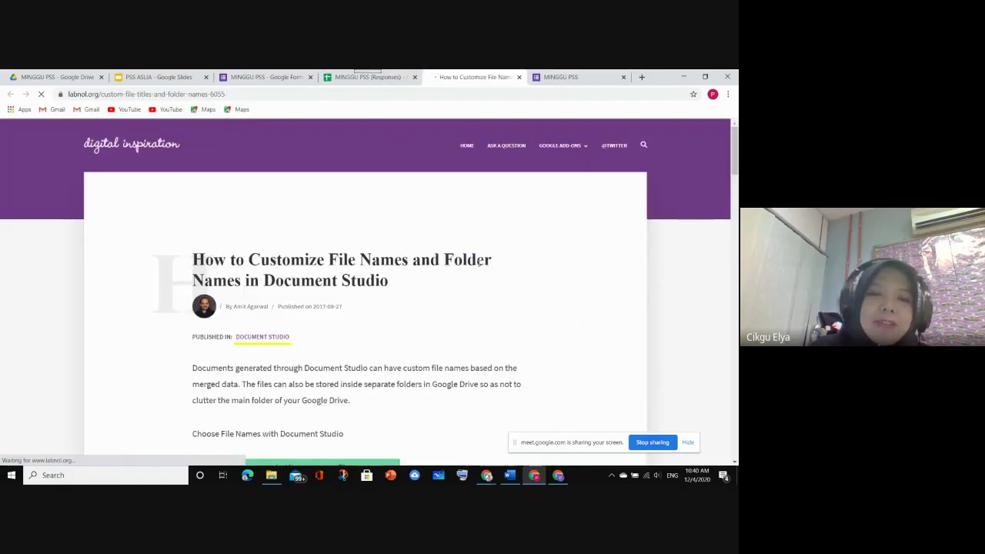
scroll(478, 262, "down", 5)
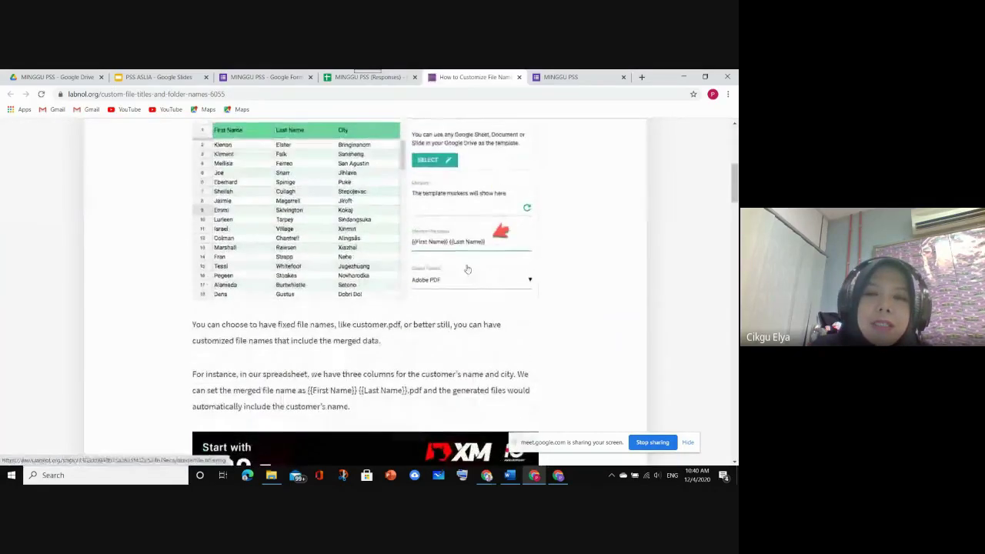
scroll(465, 266, "down", 5)
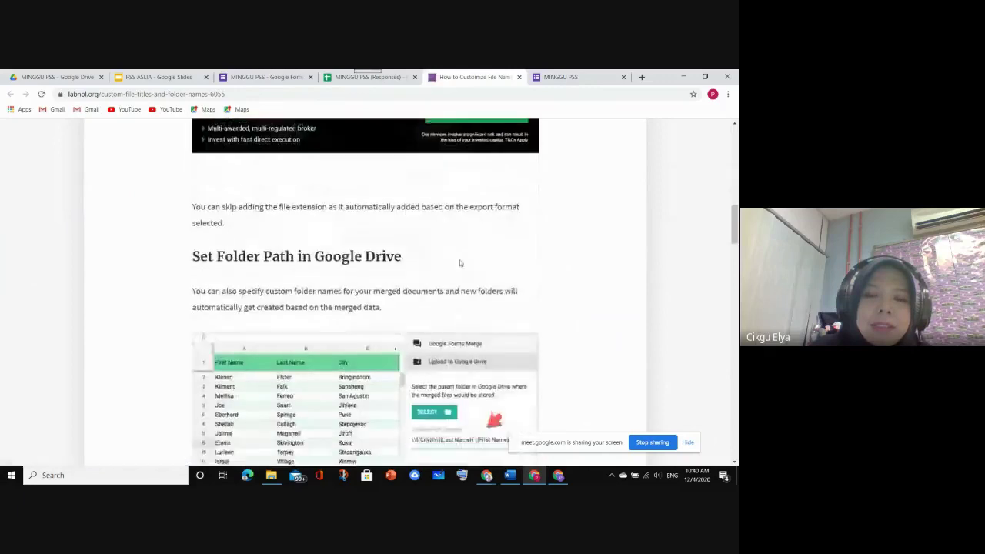
scroll(460, 263, "down", 3)
scroll(428, 243, "down", 2)
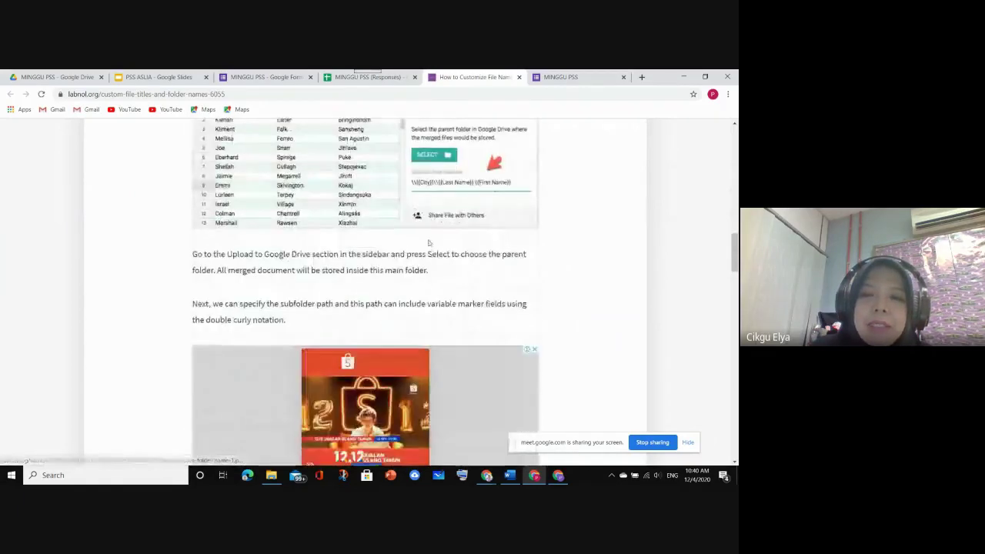
scroll(428, 238, "up", 1)
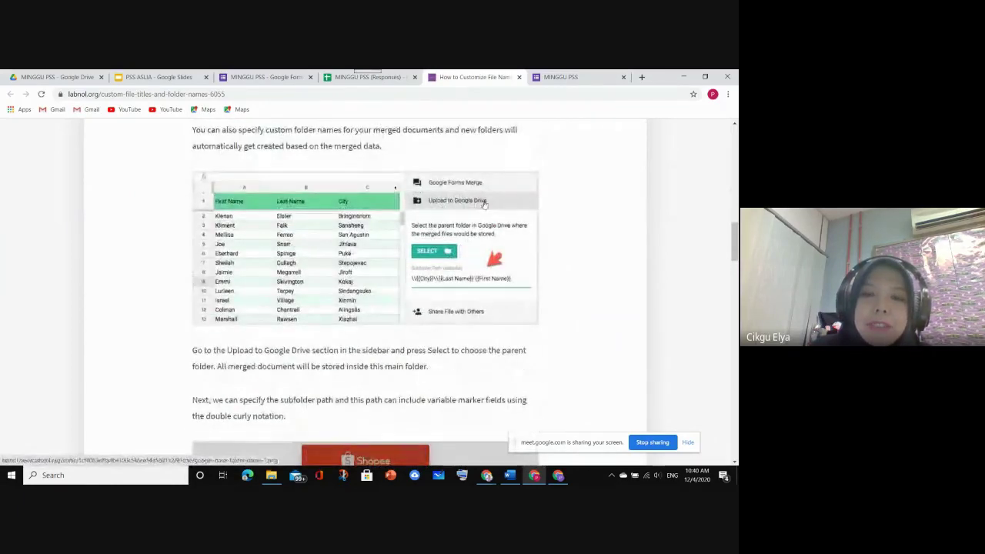
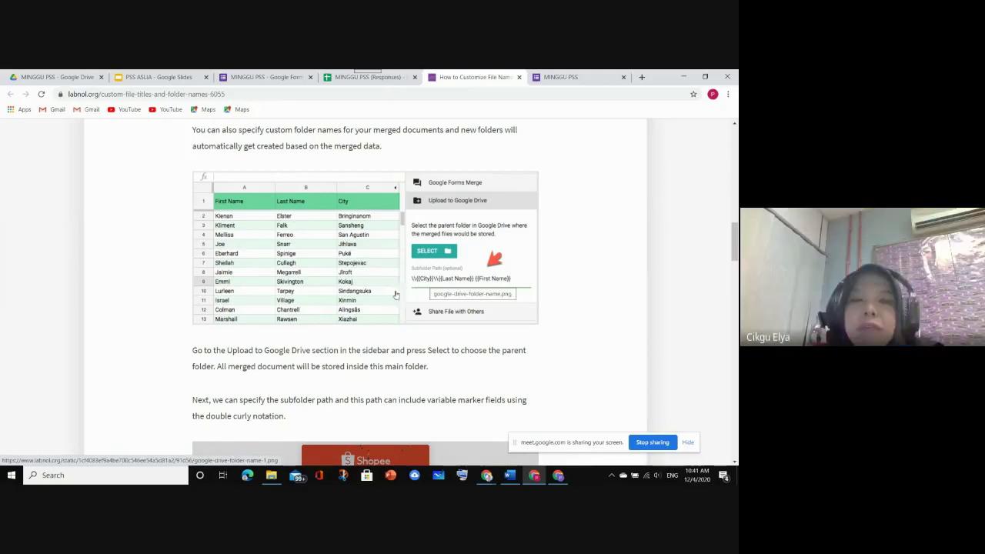
On the MINGGU PSS (Responses) tab, start the subfolder path with {{ and copy the KELAS header name
left_click(362, 77)
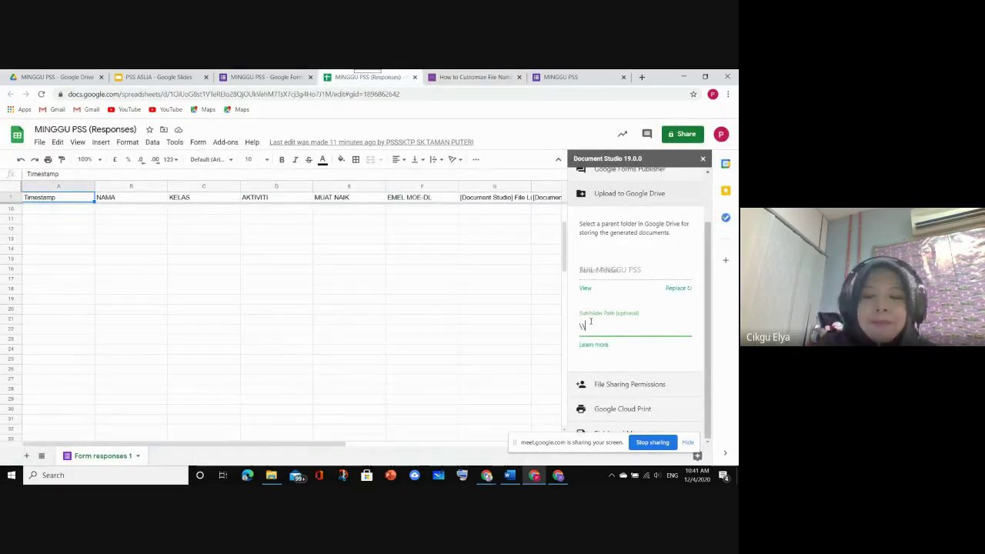
type("{{")
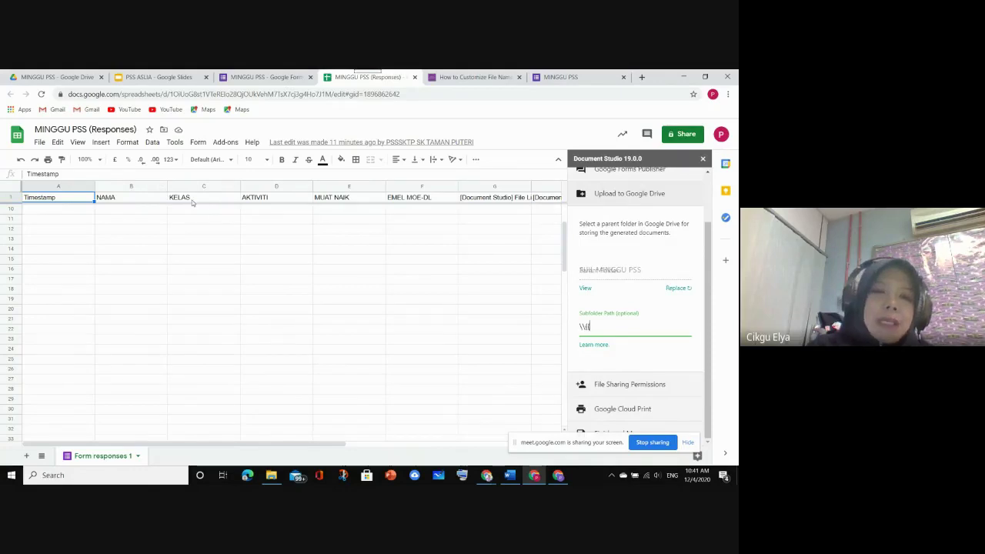
left_click(193, 200)
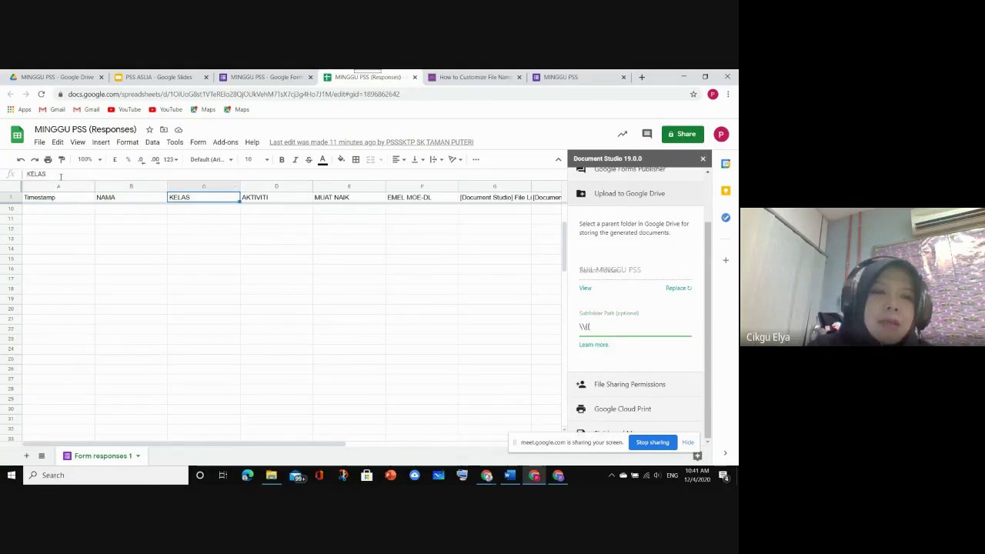
left_click_drag(48, 174, 26, 174)
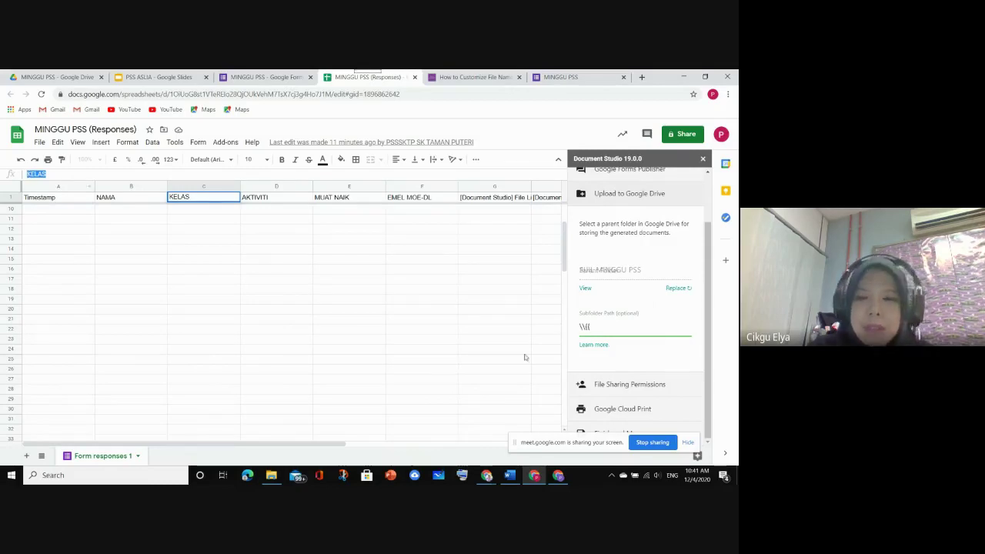
Complete the Subfolder Path as \{{KELAS}} \{{AKTIVITI}}
left_click(593, 327)
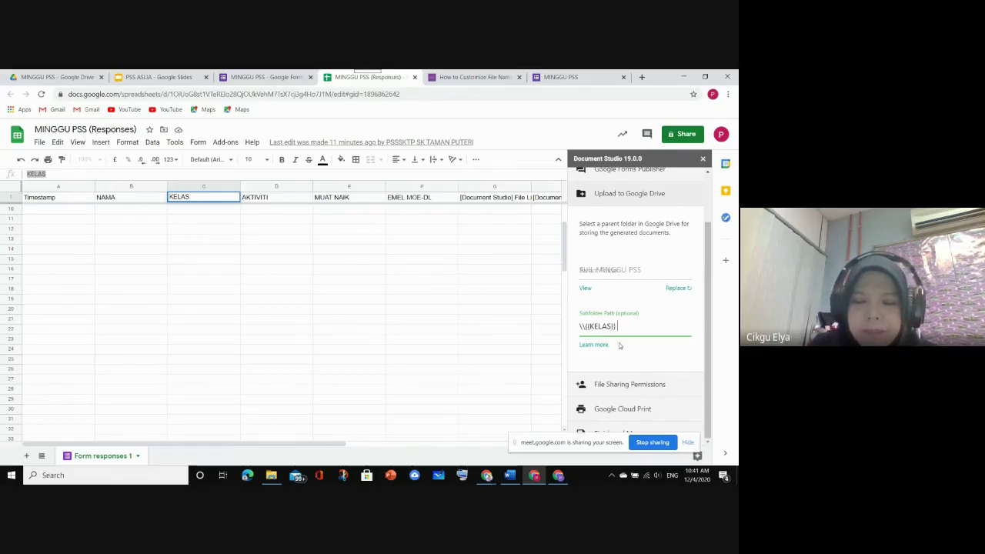
type("\\\\")
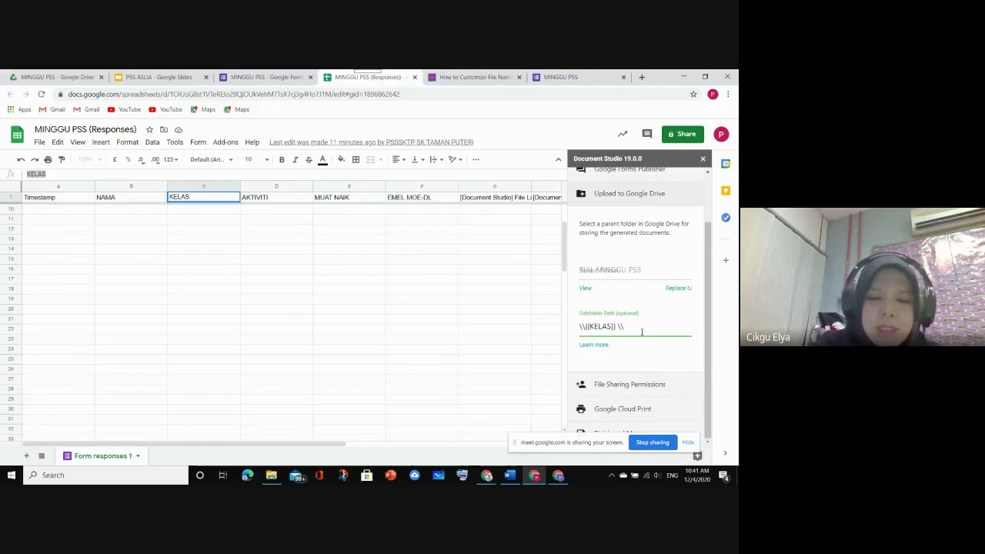
type("{{")
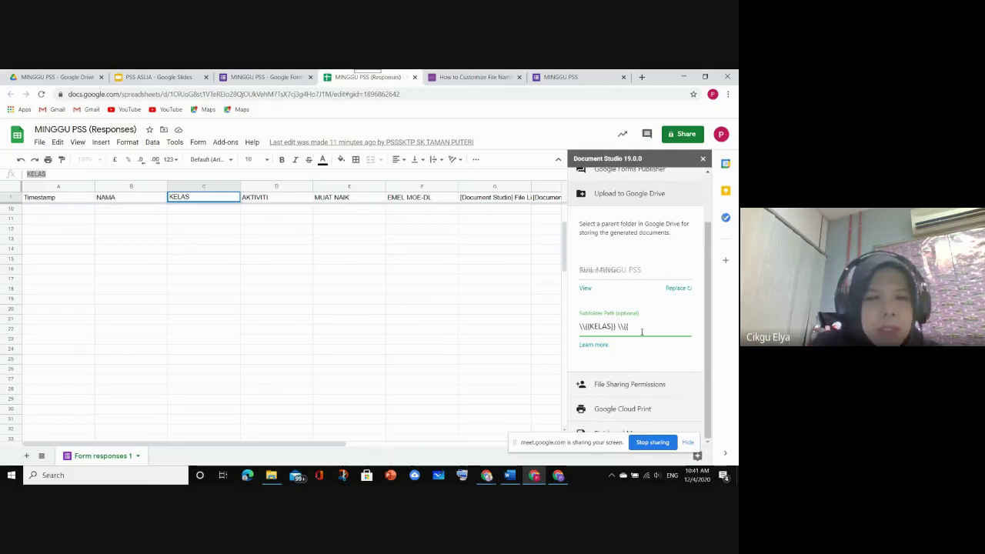
type("AKTIVITI")
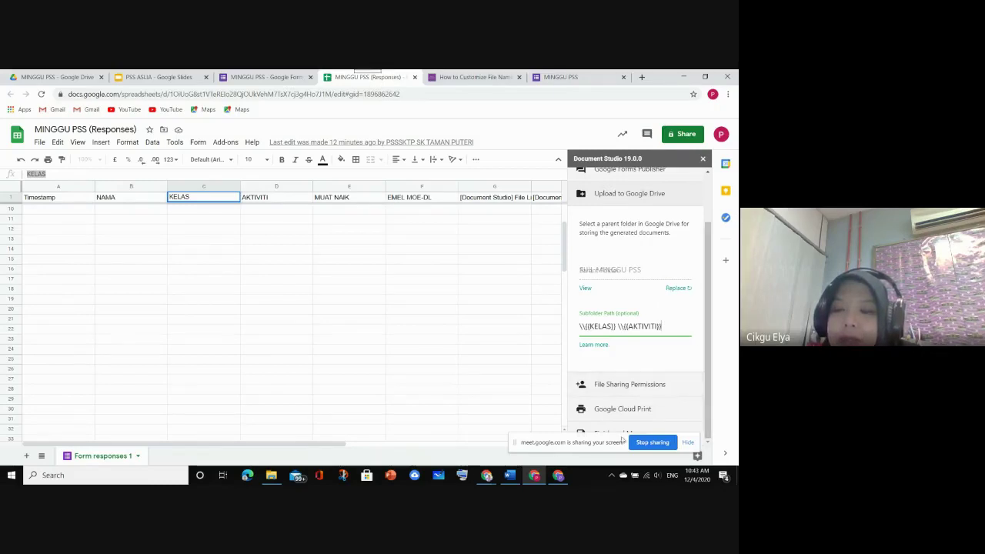
left_click_drag(604, 444, 405, 428)
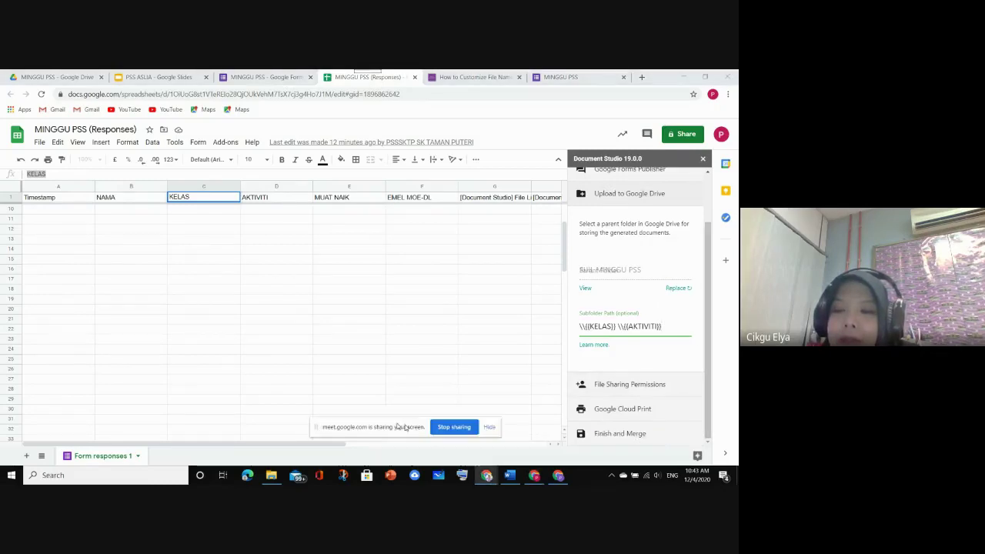
Expand File Sharing Permissions, enter the colleague's e-mail address under Add Viewers, and copy it
left_click(646, 389)
left_click(646, 389)
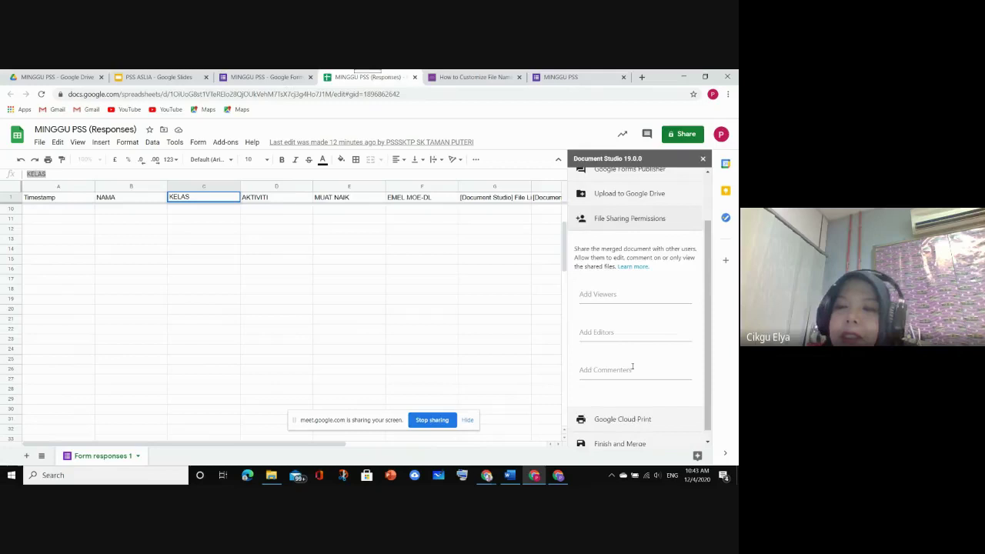
left_click(607, 297)
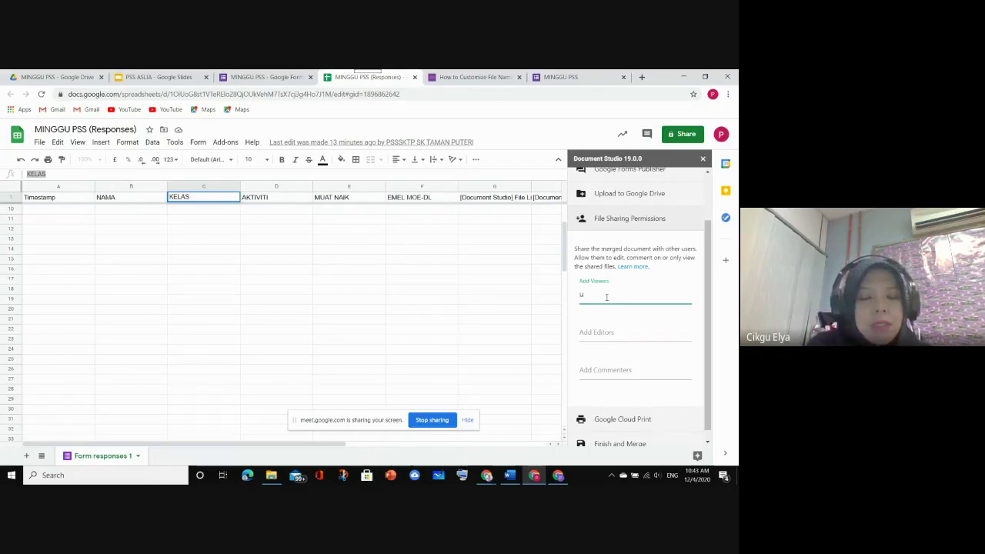
type("der")
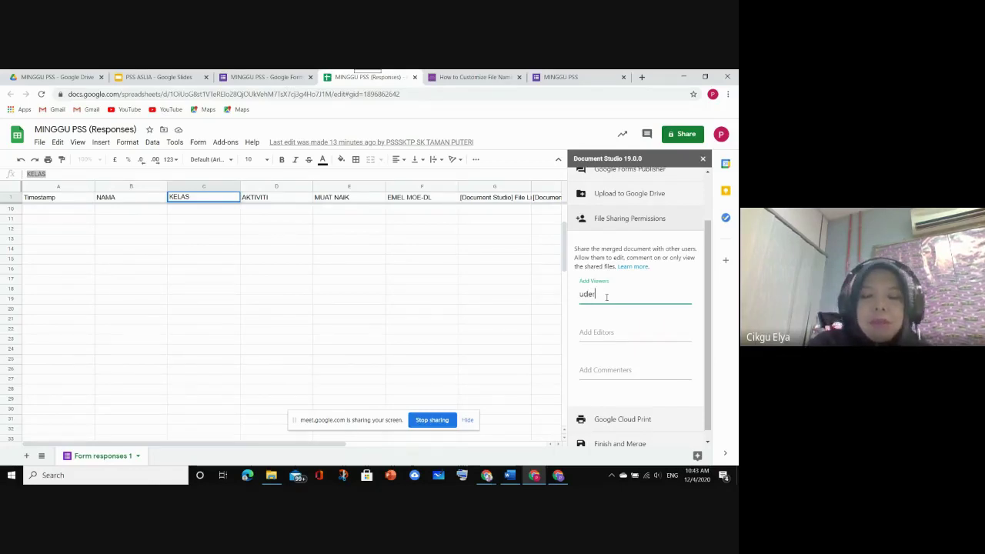
key("BackSpace")
key("BackSpace")
key("BackSpace")
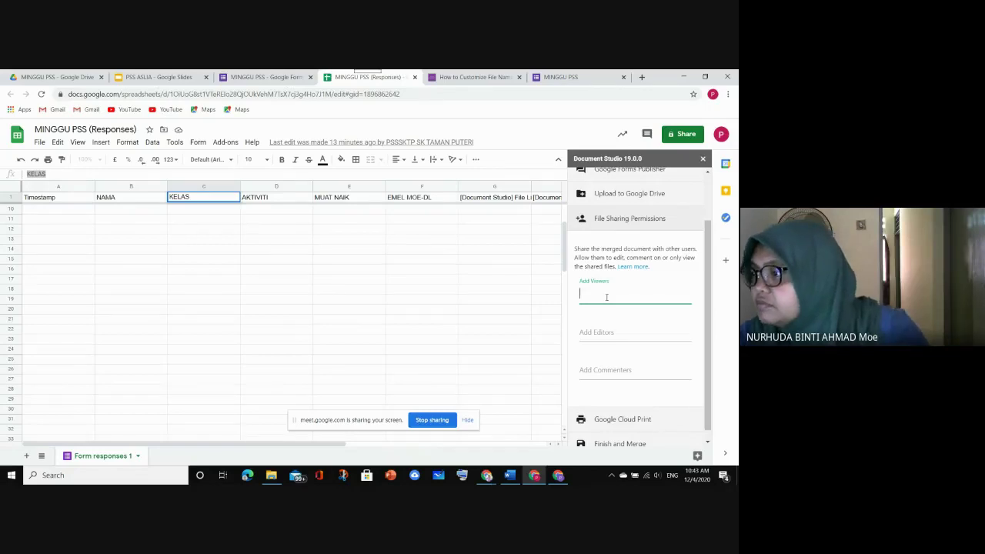
type("hud")
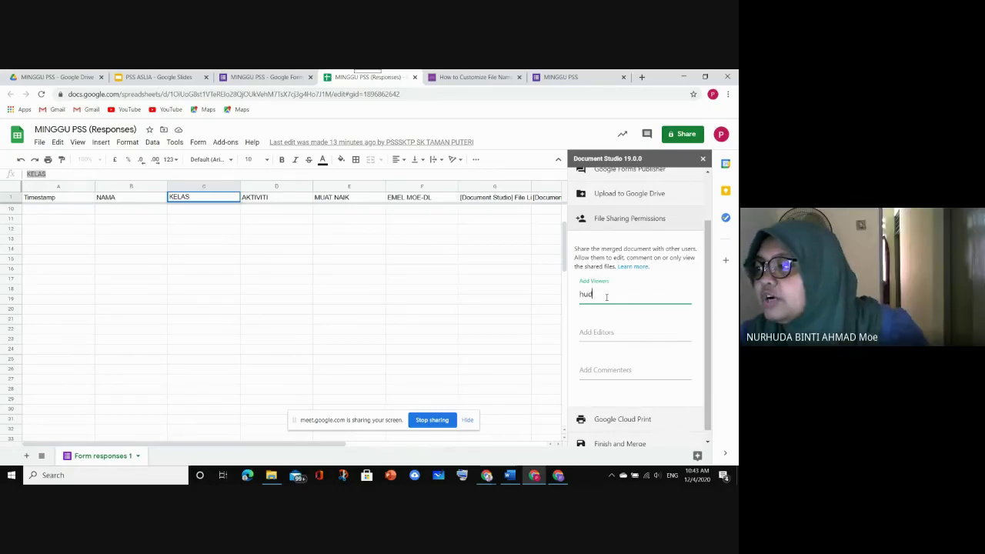
key("BackSpace")
key("BackSpace")
key("BackSpace")
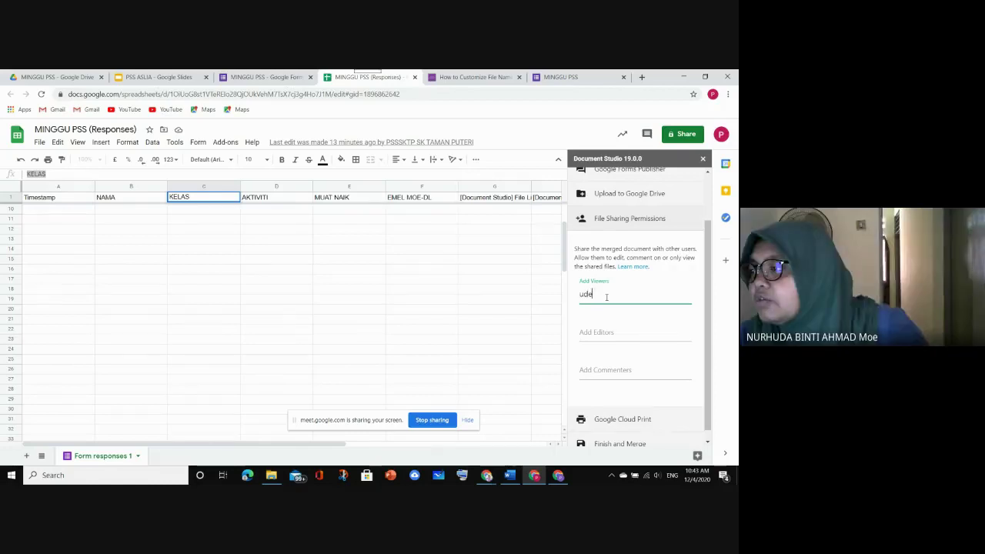
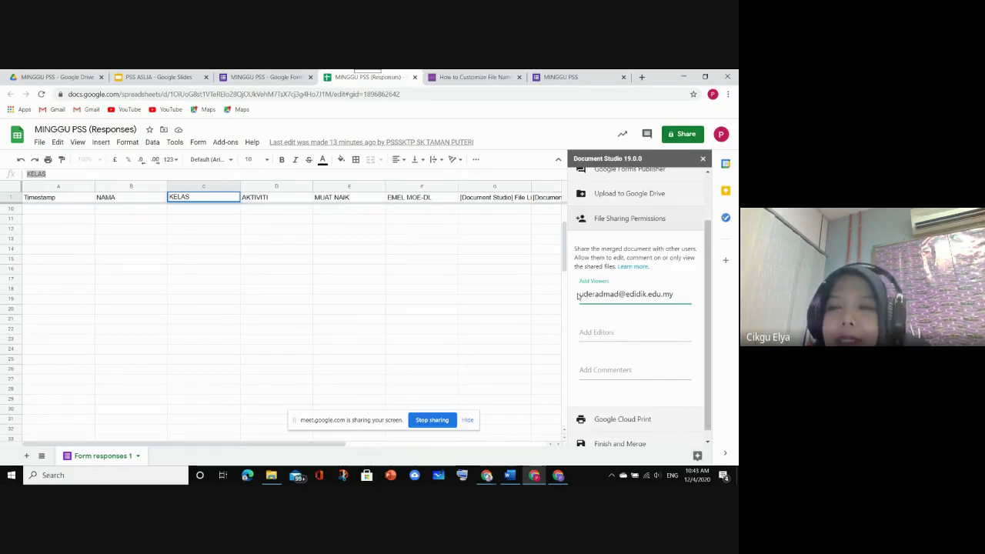
left_click_drag(580, 294, 674, 297)
key("ctrl+c")
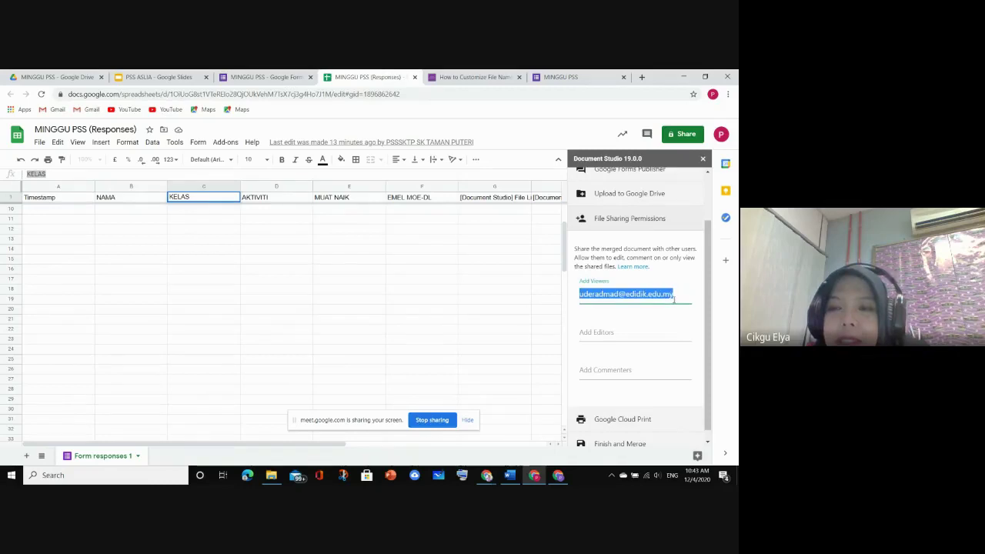
left_click(631, 331)
Paste the colleague's e-mail under Add Editors, clear it from Add Viewers, and remove the stray comma
key("ctrl+v")
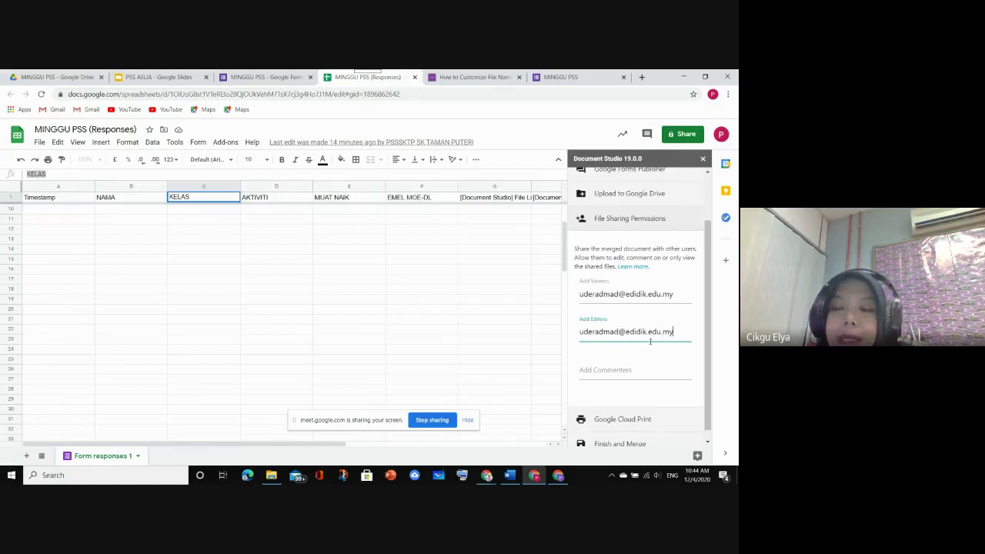
left_click(678, 294)
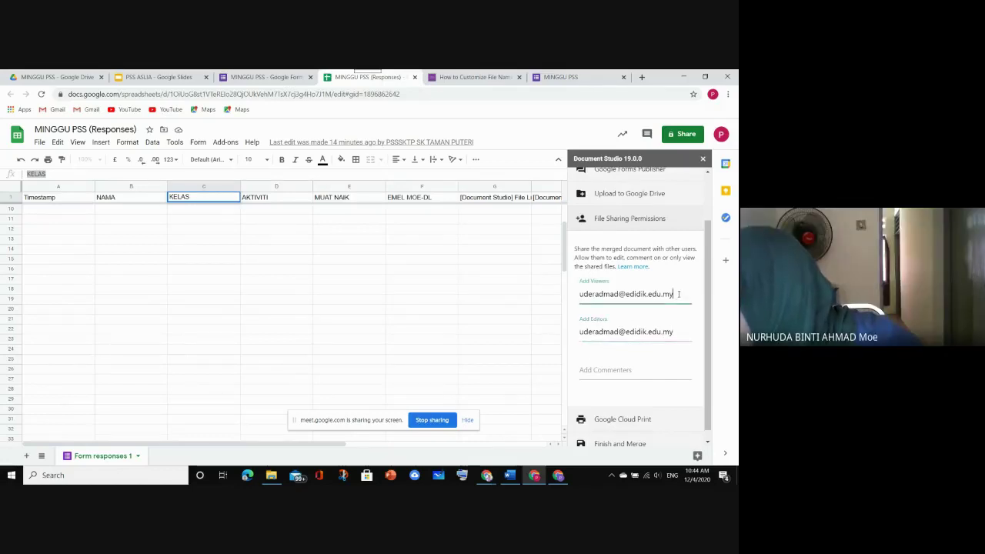
key("BackSpace")
key("BackSpace")
key("BackSpace")
key("BackSpace")
key("BackSpace")
key("BackSpace")
key("BackSpace")
key("BackSpace")
key("BackSpace")
key("BackSpace")
key("BackSpace")
key("BackSpace")
key("BackSpace")
key("BackSpace")
key("BackSpace")
key("BackSpace")
key("BackSpace")
key("BackSpace")
key("BackSpace")
key("BackSpace")
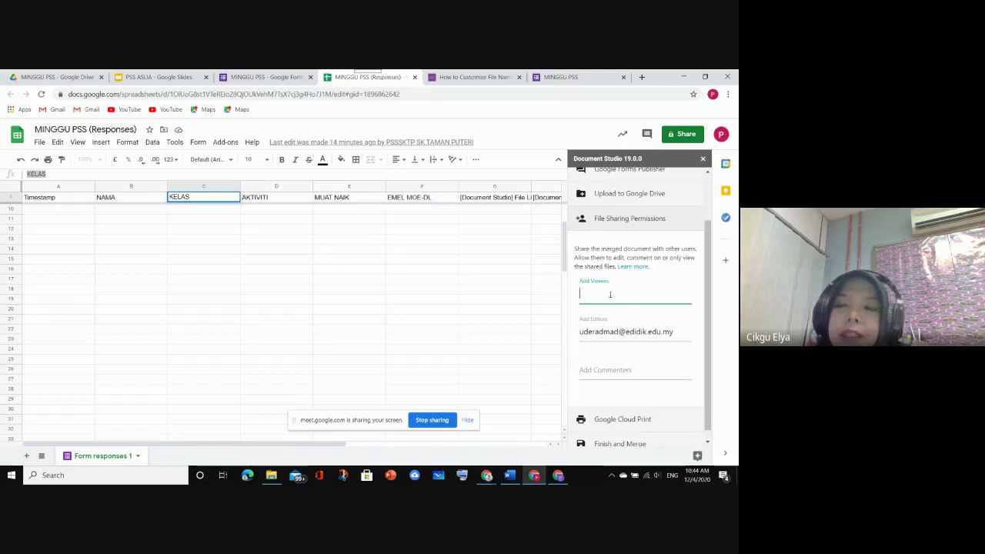
scroll(608, 289, "down", 1)
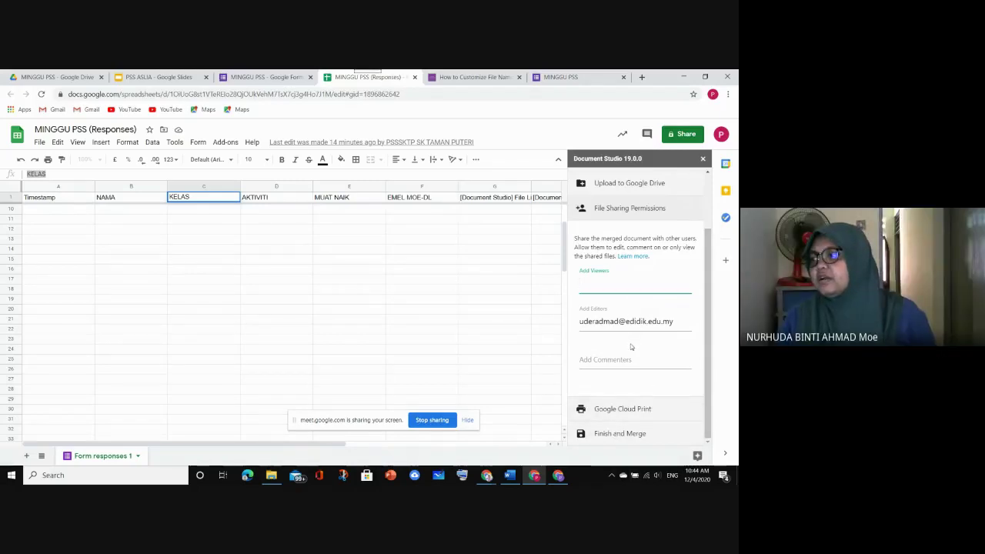
left_click(685, 326)
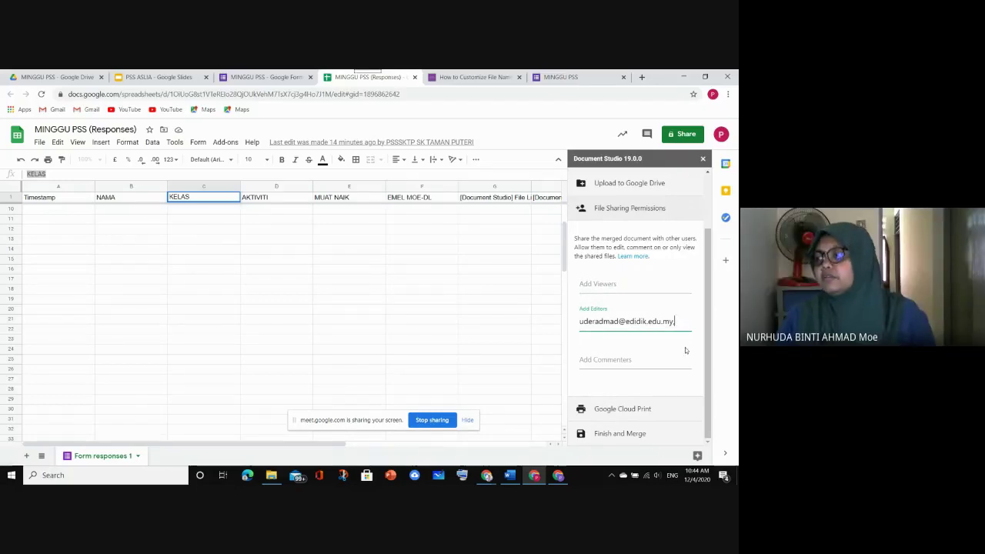
type(",")
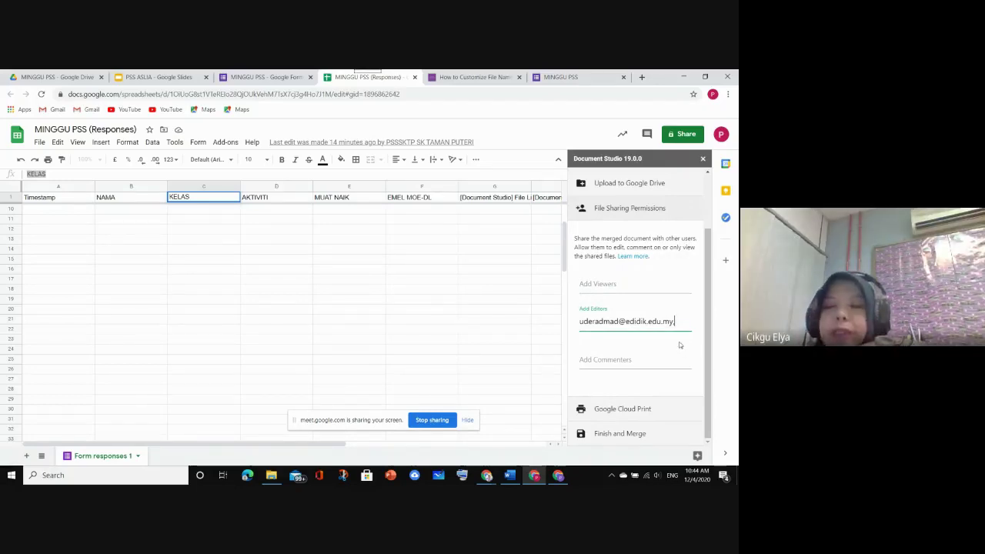
key("BackSpace")
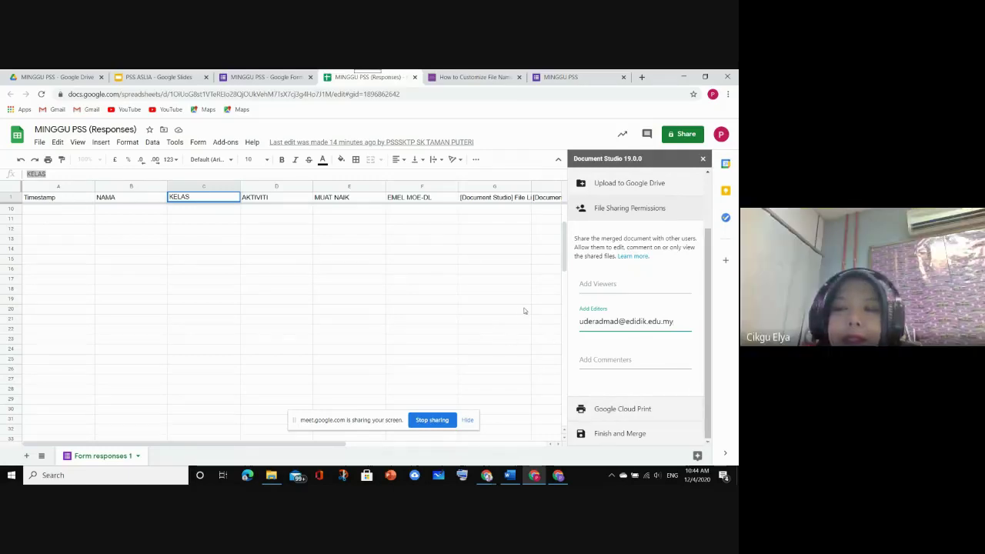
Expand the Google Cloud Print section, leaving Enable Print at No
left_click(620, 409)
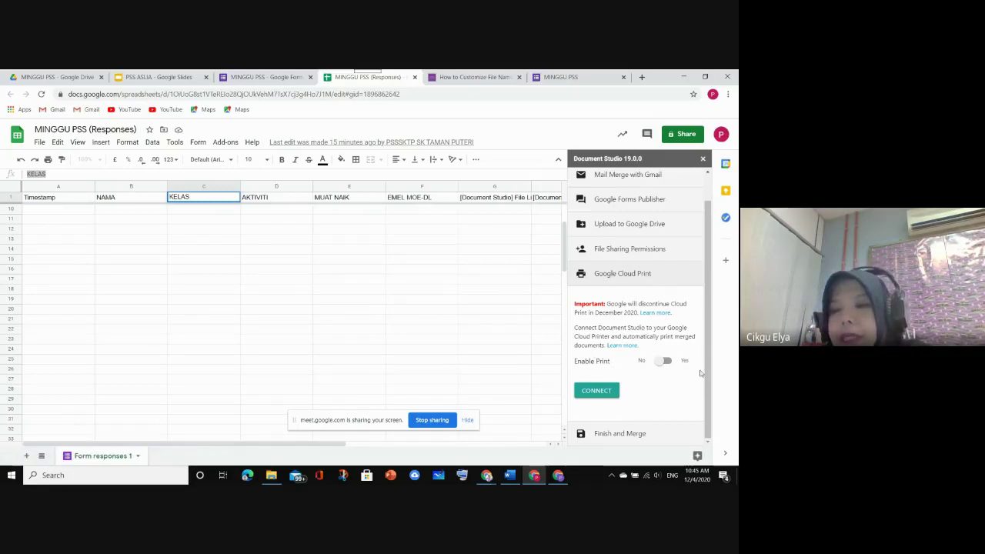
left_click(631, 434)
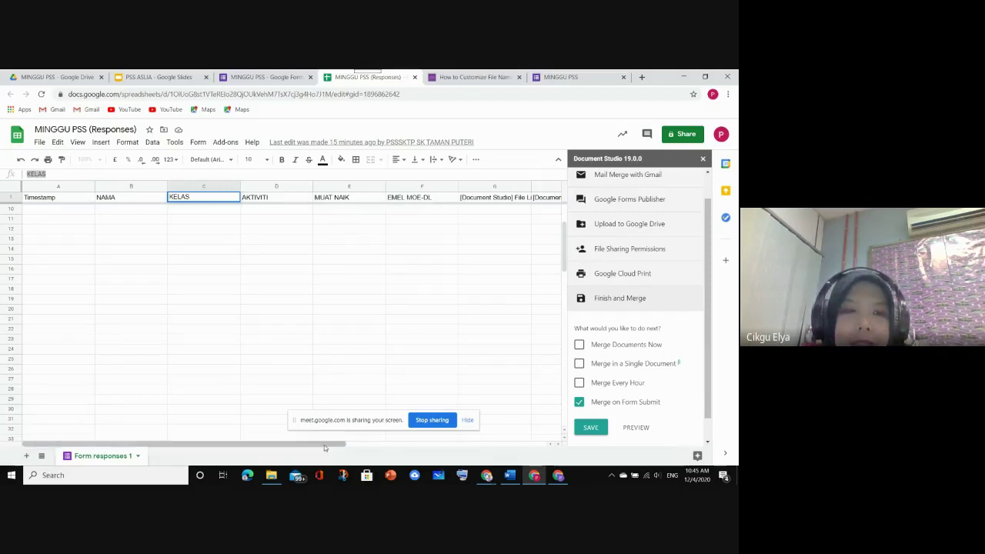
scroll(308, 297, "up", 3)
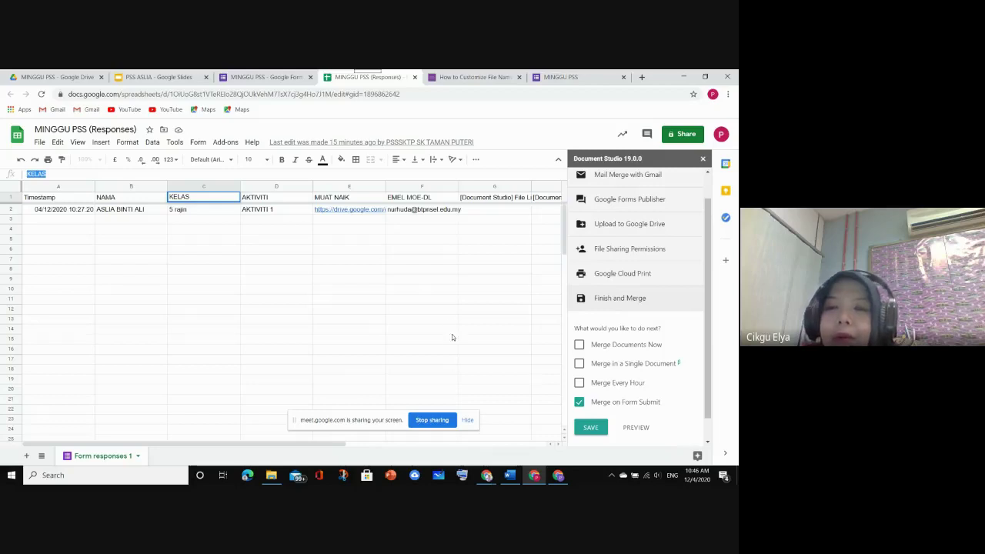
Tick Merge Documents Now alongside Merge on Form Submit
left_click(579, 345)
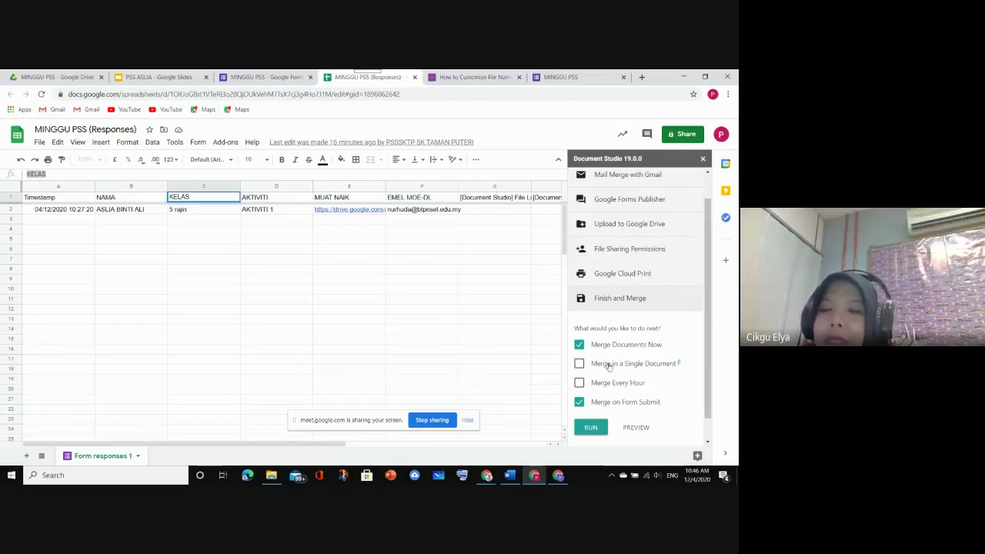
mouse_move(667, 368)
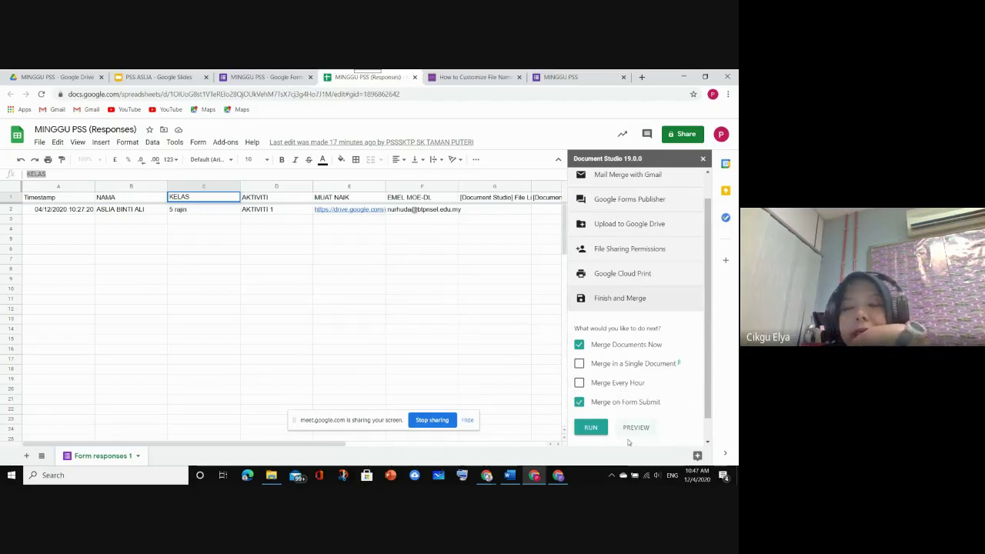
Run the Document Studio merge and wait for Merge Complete
left_click(587, 427)
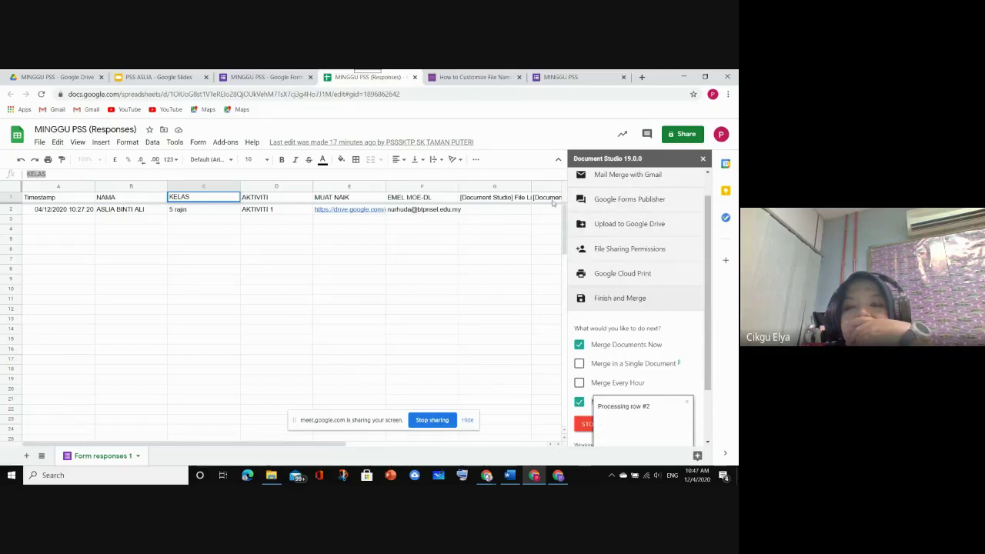
left_click_drag(367, 419, 128, 372)
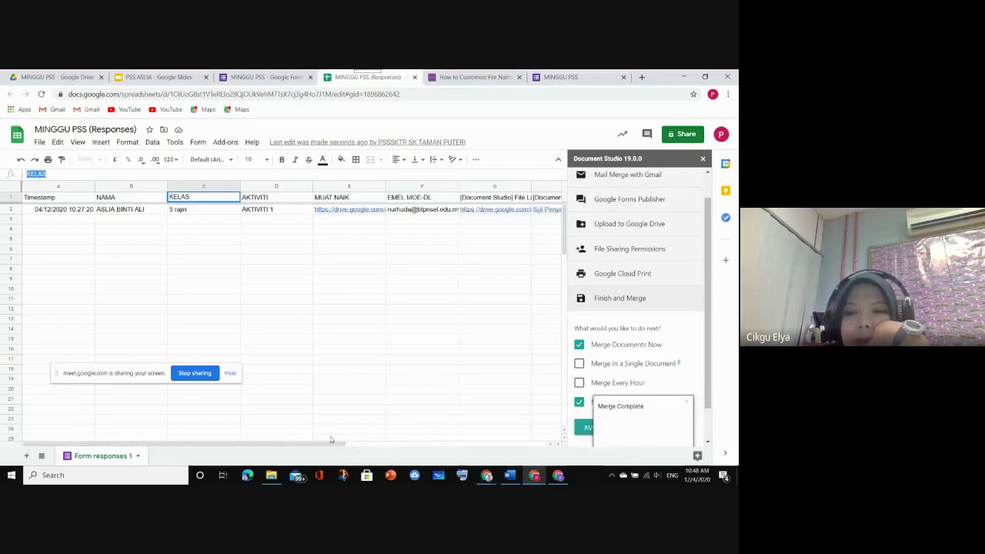
Check the Document Studio file link and status columns, then switch to the MINGGU PSS Drive folder
left_click_drag(331, 443, 477, 305)
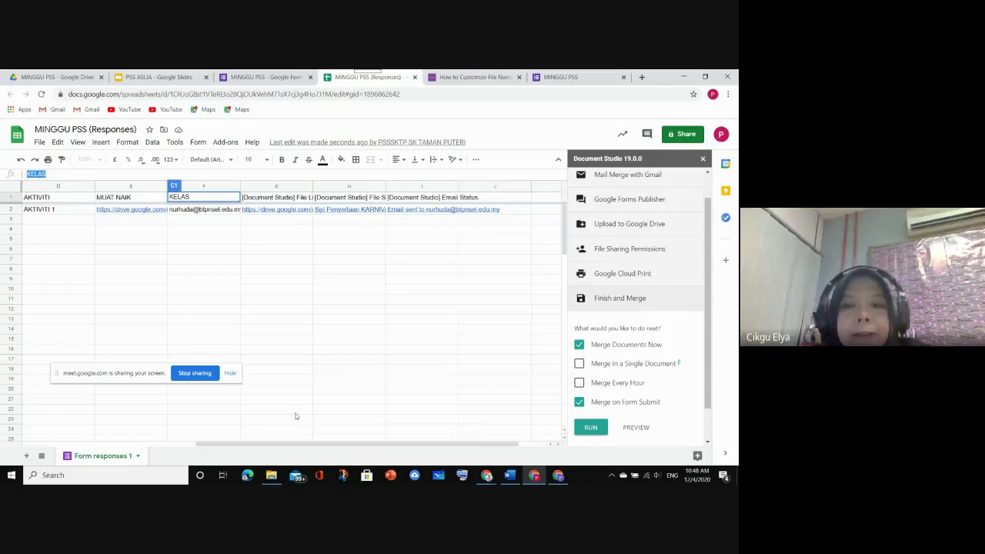
left_click_drag(327, 447, 278, 370)
mouse_move(350, 205)
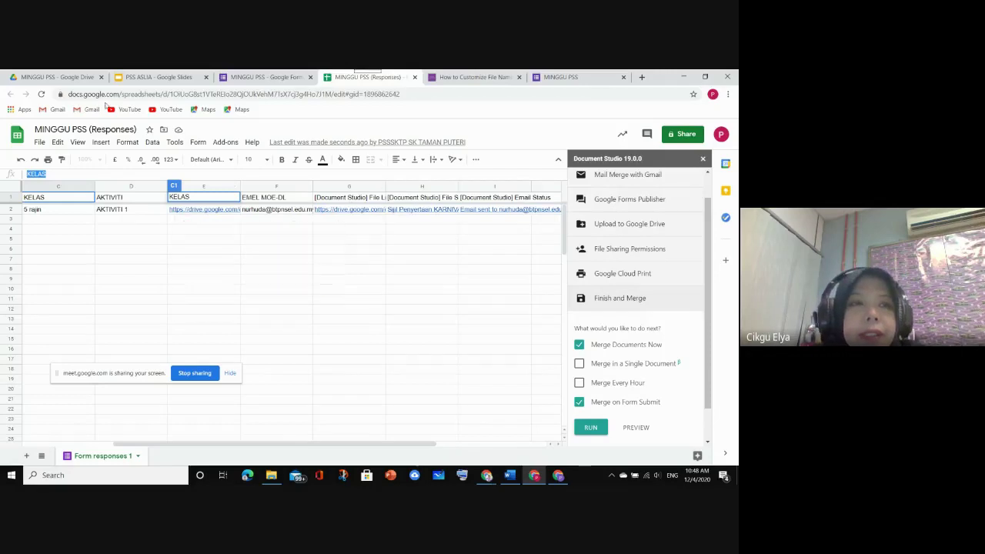
left_click(60, 78)
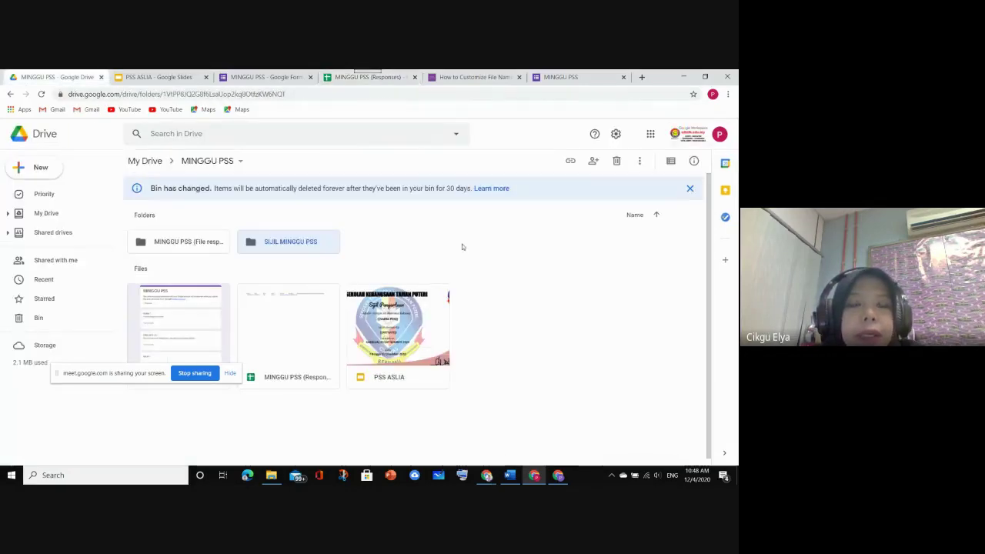
In list view, open SIJIL MINGGU PSS, then 5 rajin, then AKTIVITI 1
left_click(670, 161)
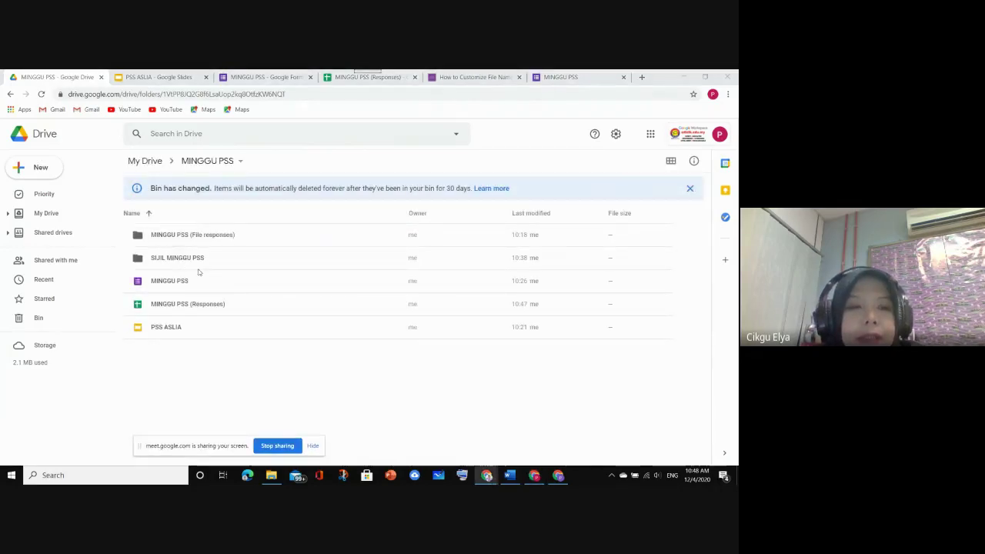
left_click(182, 260)
double_click(182, 260)
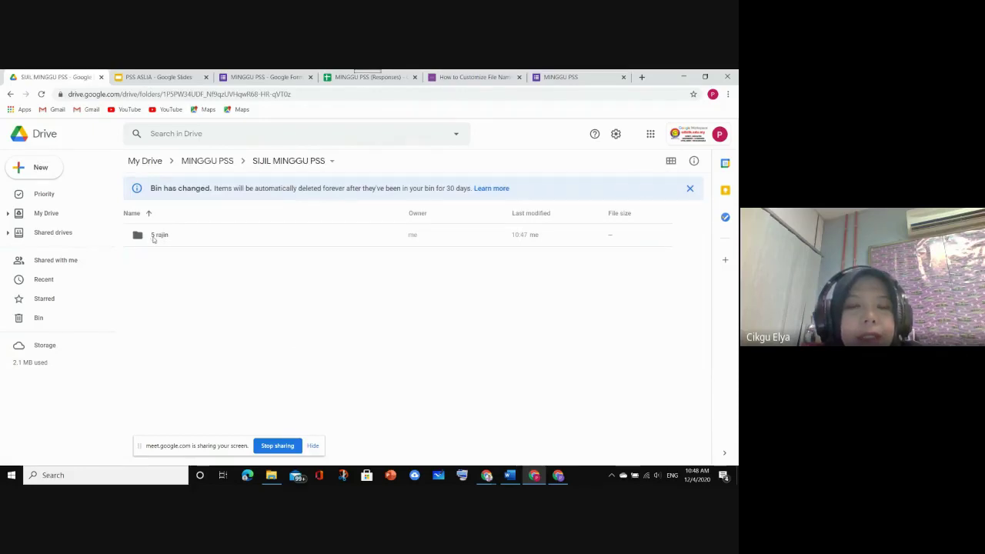
double_click(161, 236)
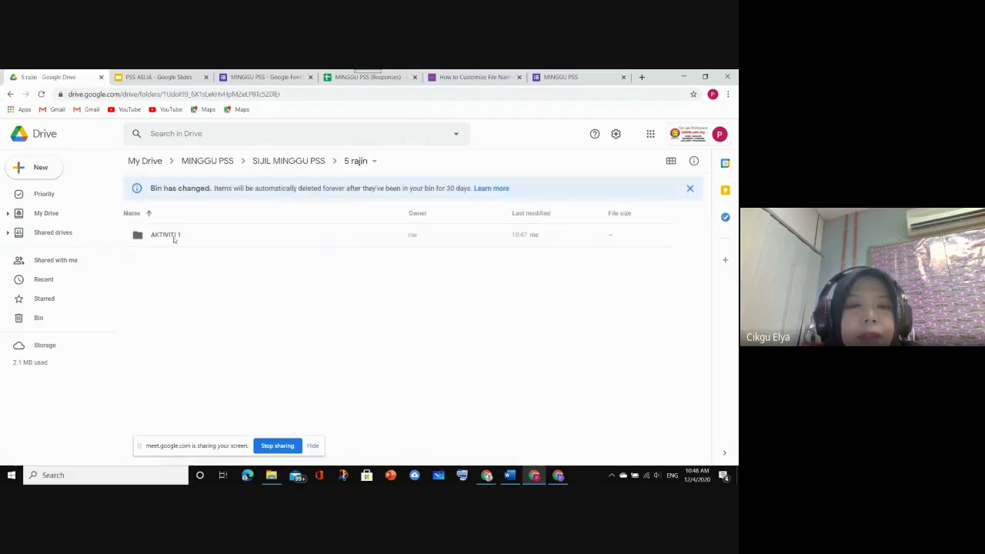
double_click(165, 234)
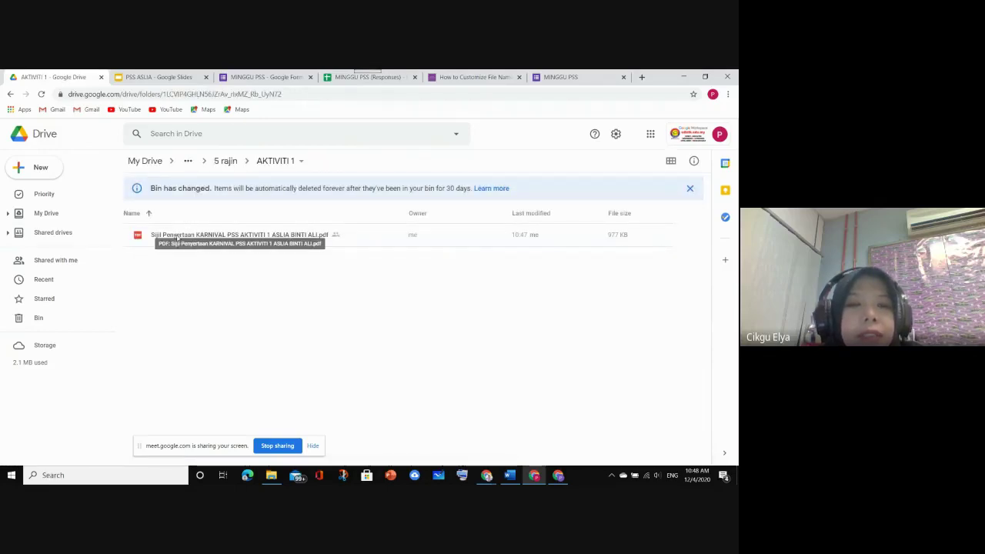
double_click(292, 237)
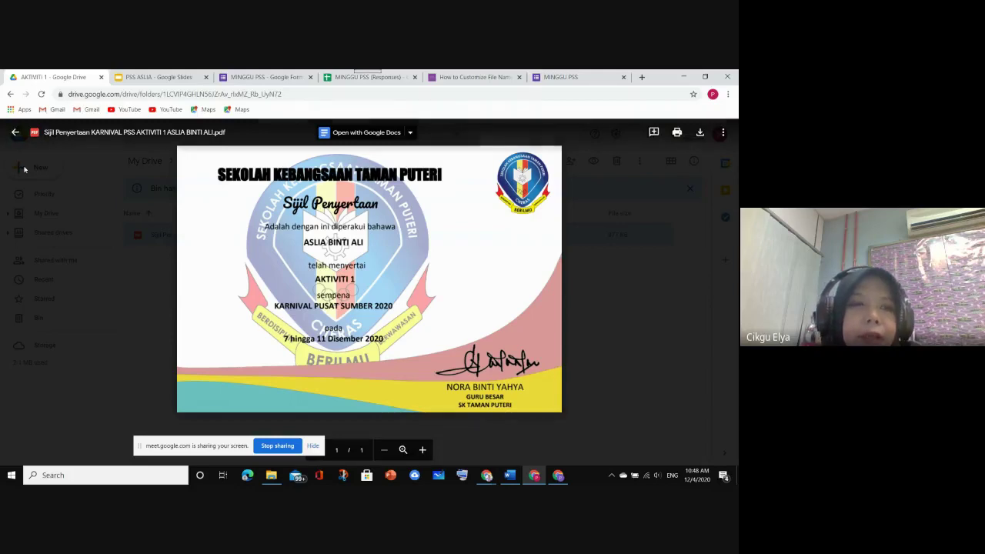
left_click(16, 133)
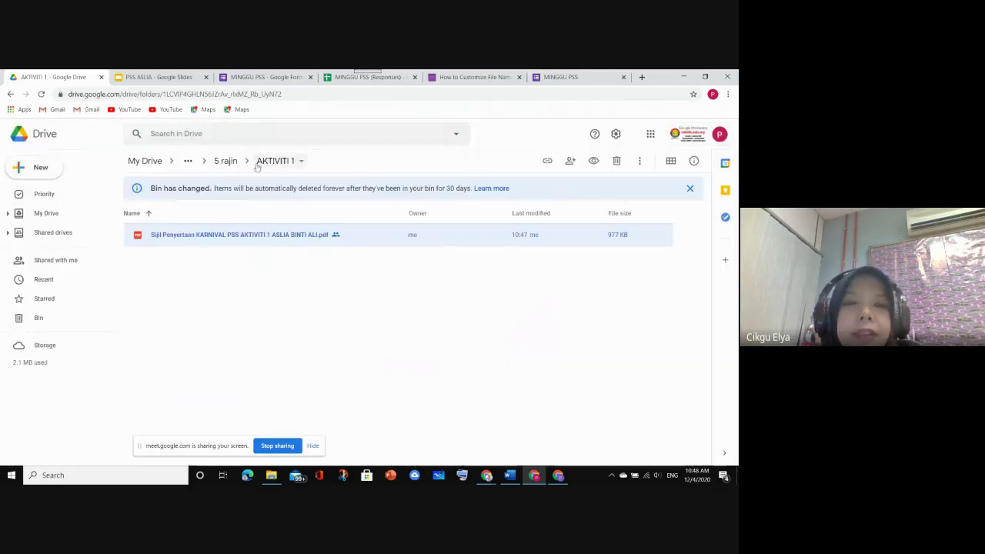
Go up to SIJIL MINGGU PSS and back down through 5 rajin into AKTIVITI 1
left_click(224, 160)
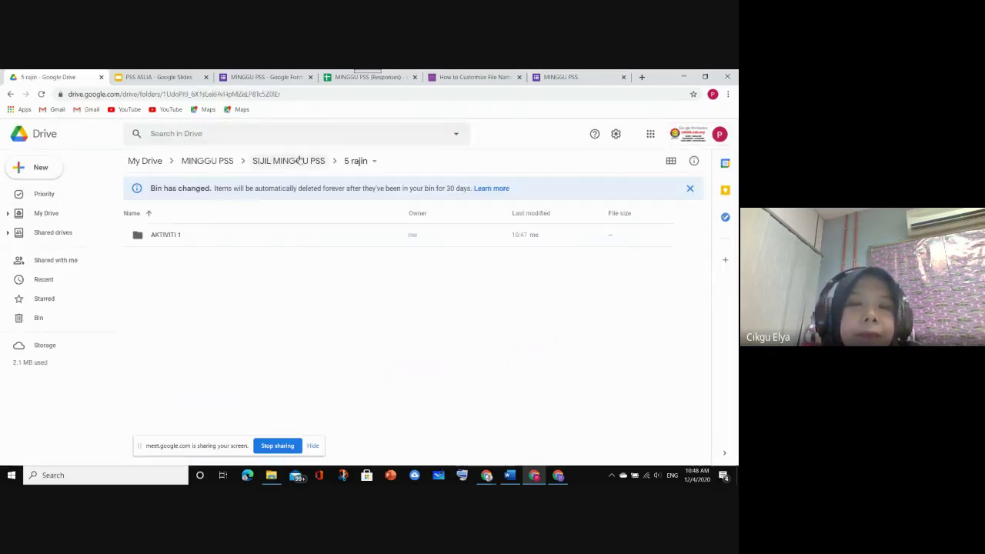
left_click(314, 163)
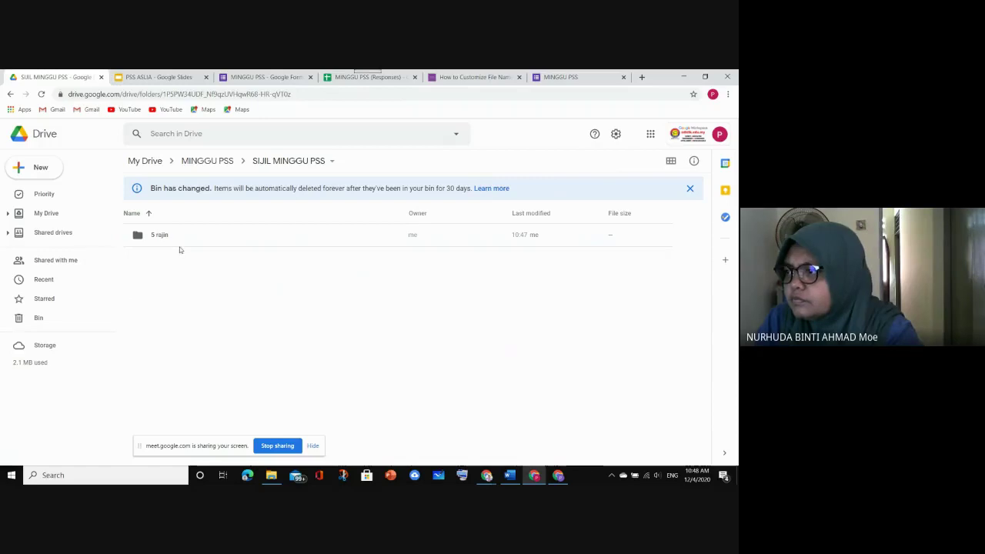
double_click(143, 235)
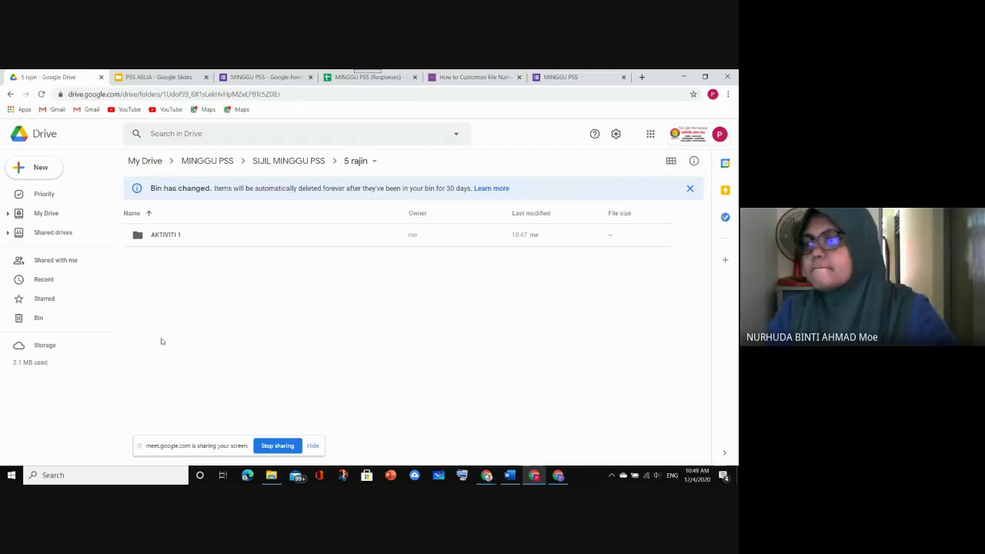
double_click(171, 235)
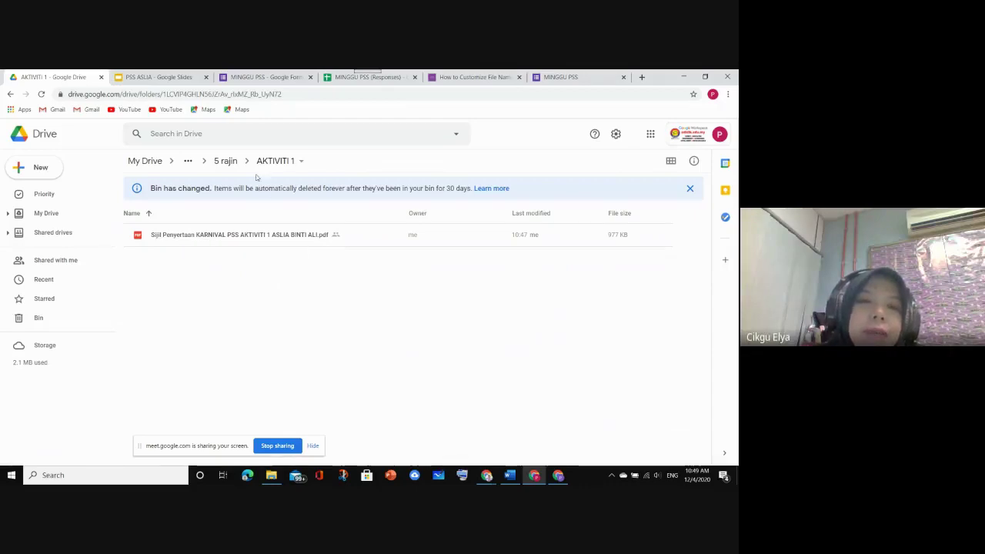
Return via the breadcrumbs to MINGGU PSS and open the MINGGU PSS form
left_click(227, 161)
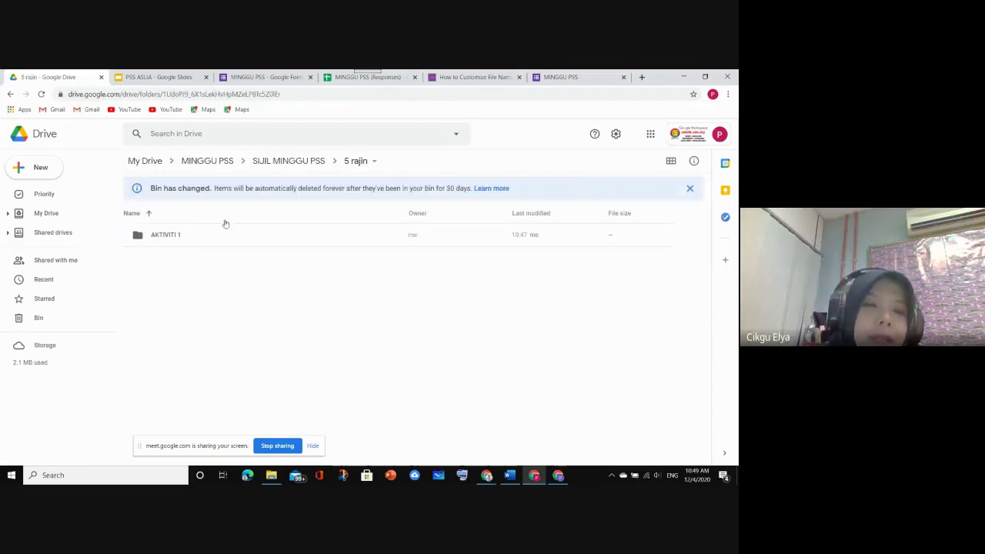
left_click(272, 162)
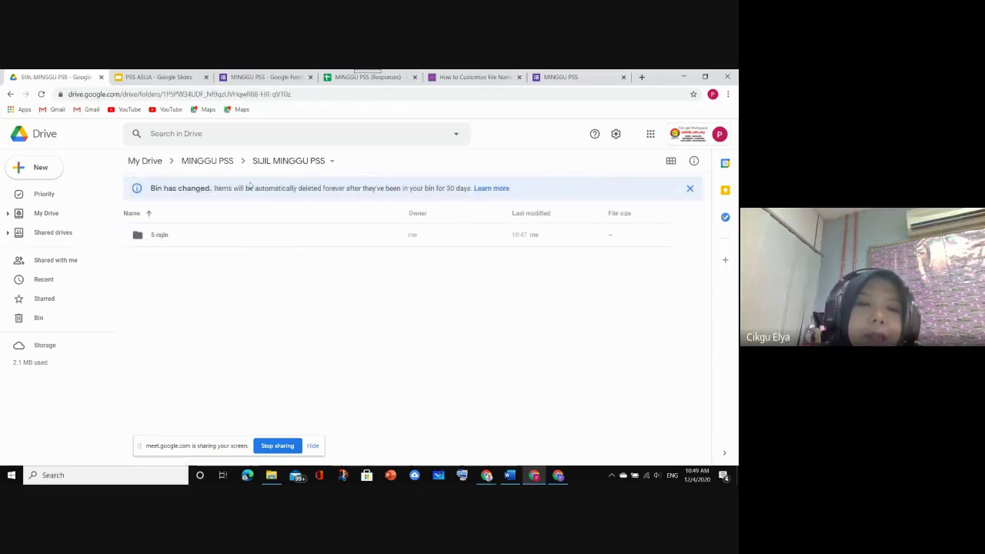
left_click(207, 161)
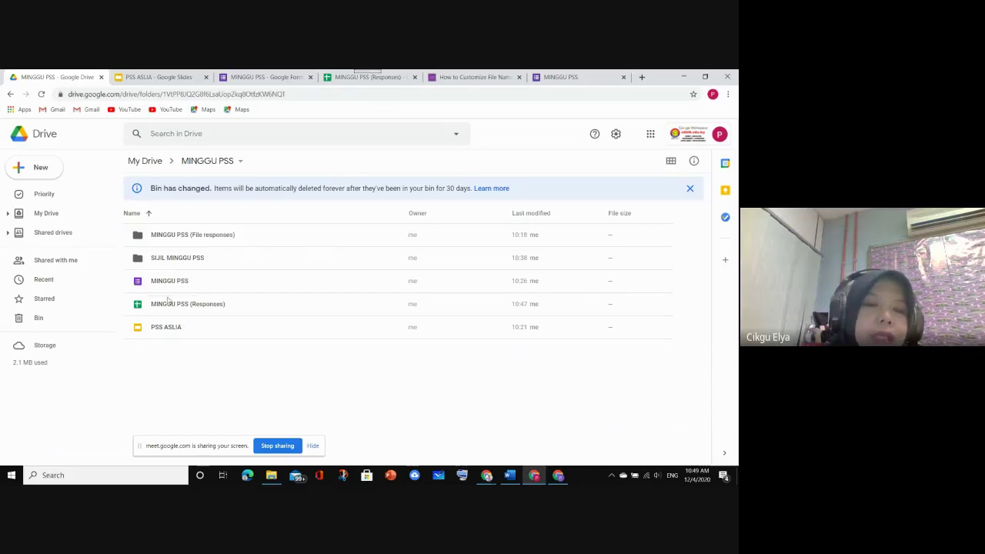
double_click(164, 281)
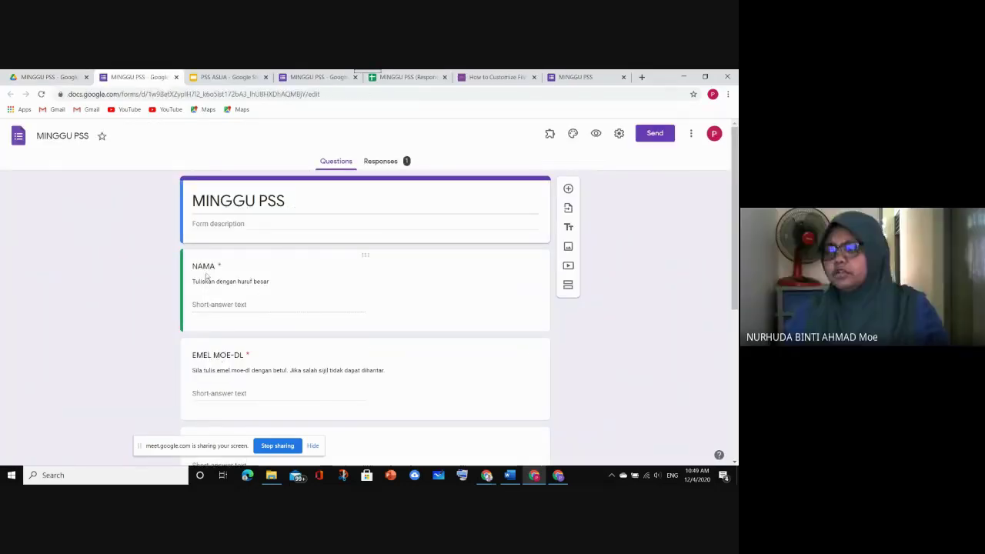
Look over the KELAS, AKTIVITI and MUAT NAIK form questions, then go back to the MINGGU PSS (Responses) sheet
scroll(219, 315, "down", 3)
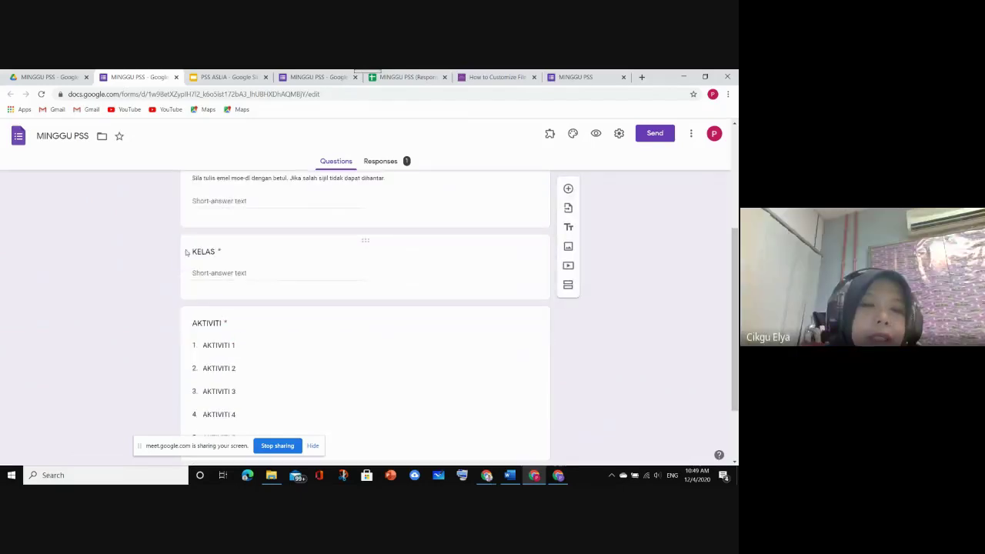
scroll(224, 332, "down", 2)
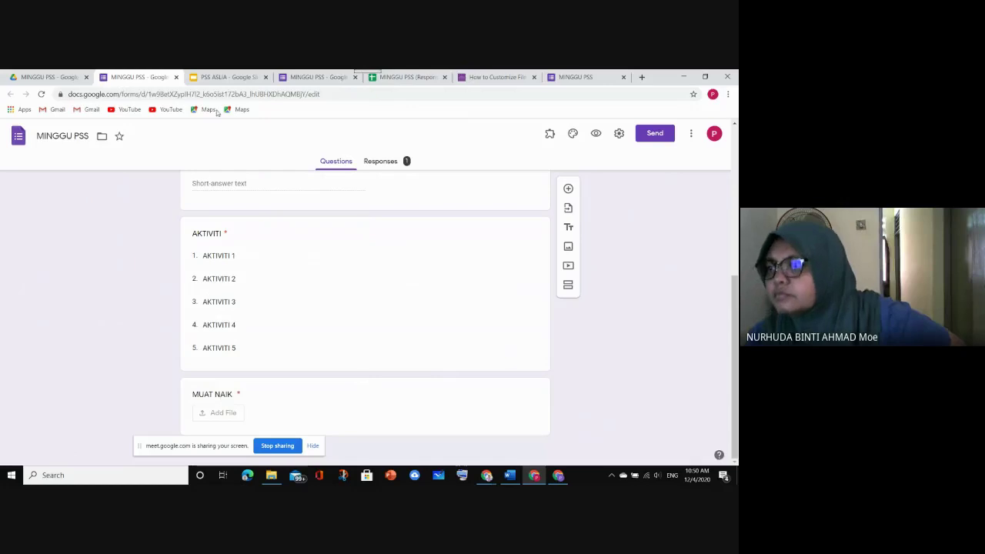
left_click(403, 77)
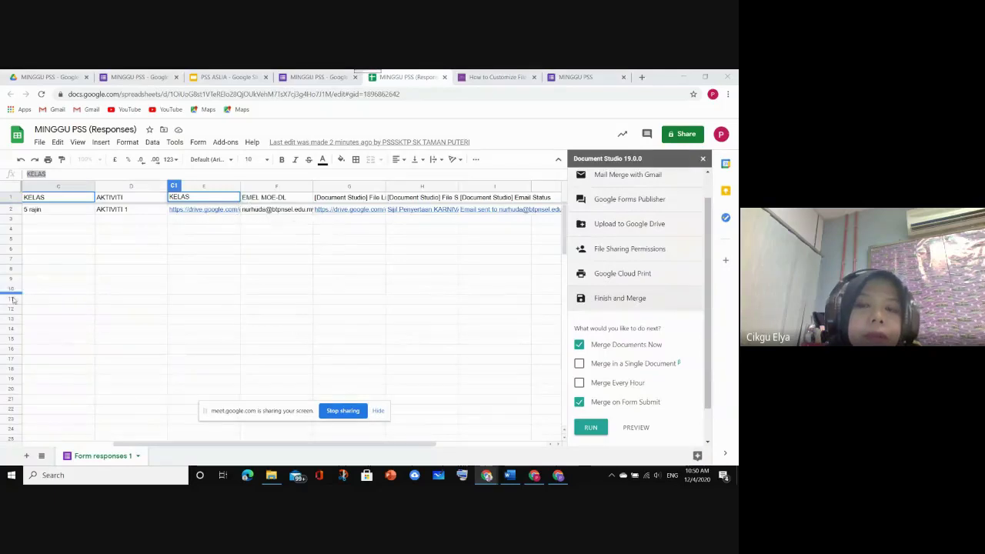
left_click(276, 339)
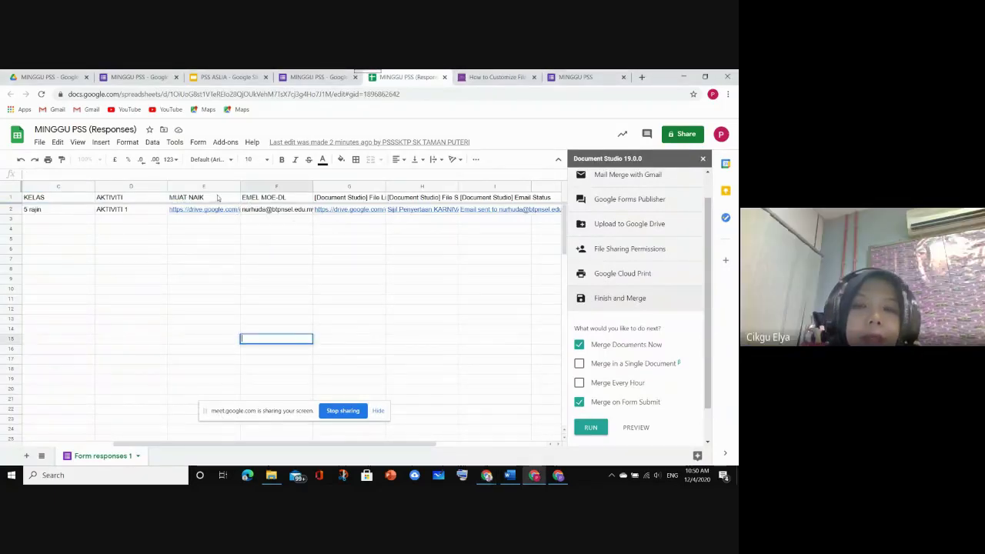
left_click(639, 177)
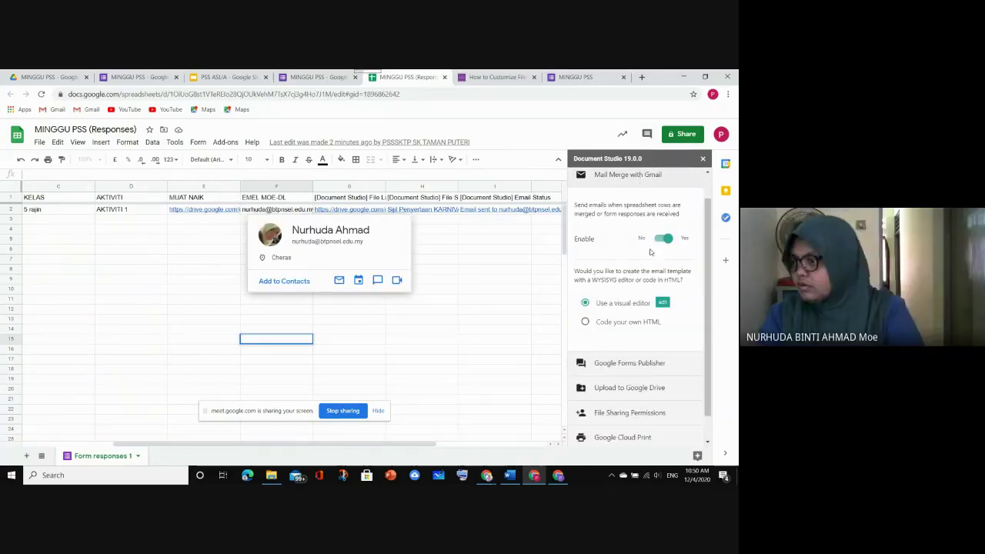
scroll(622, 199, "up", 2)
left_click(640, 180)
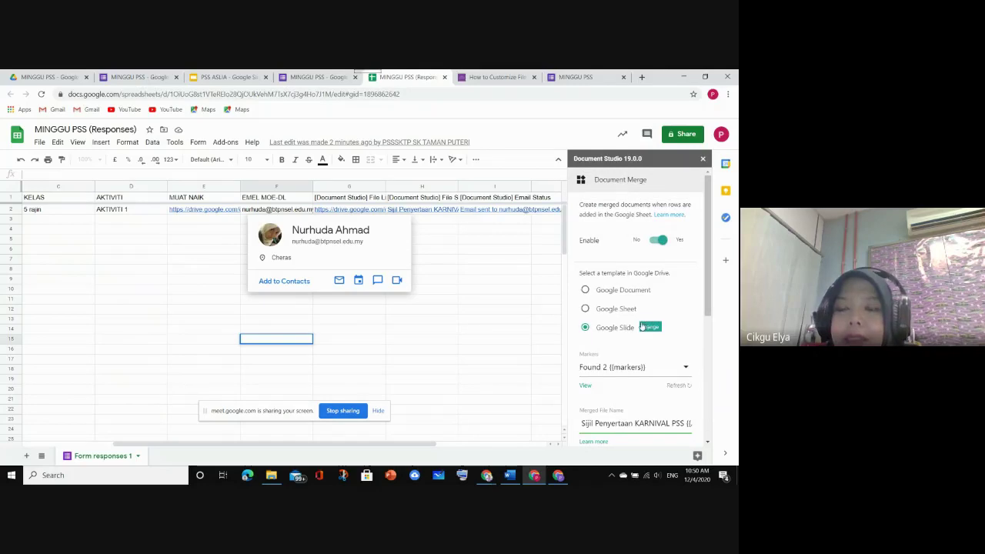
scroll(669, 377, "down", 2)
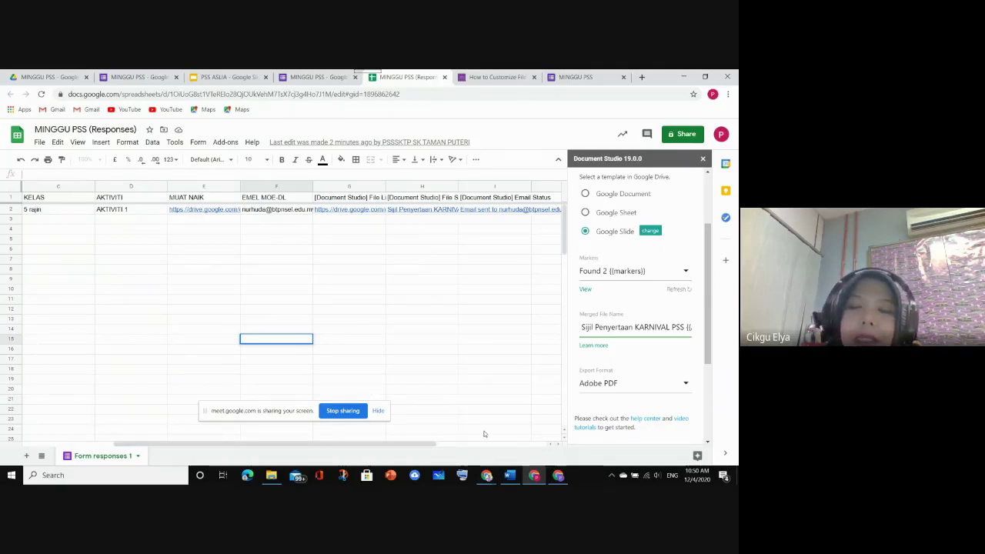
left_click_drag(435, 445, 506, 445)
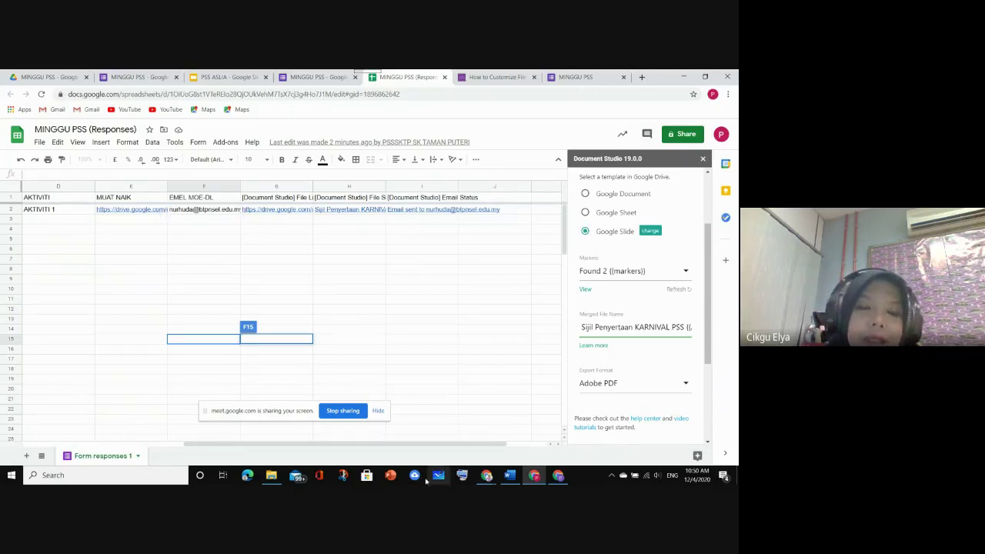
left_click_drag(423, 444, 274, 444)
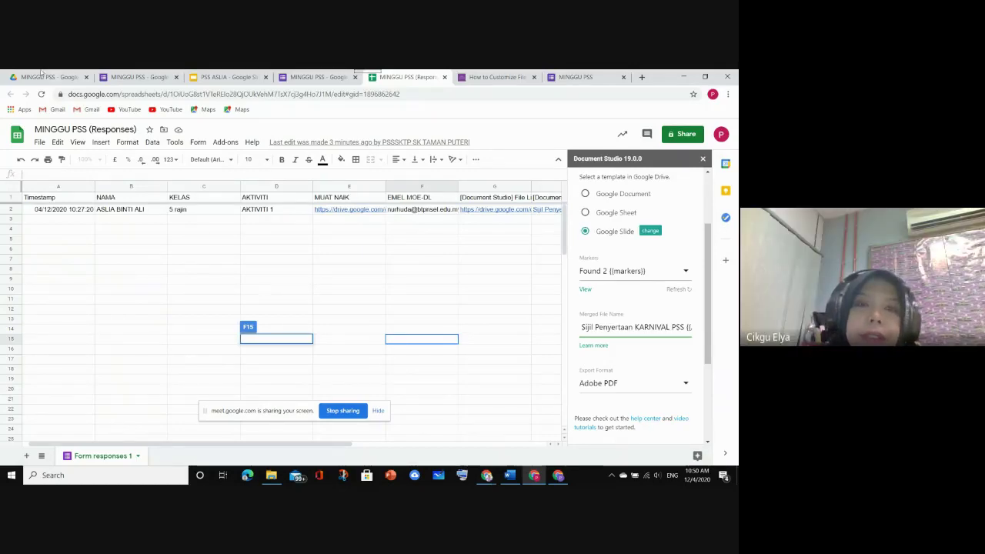
left_click(260, 280)
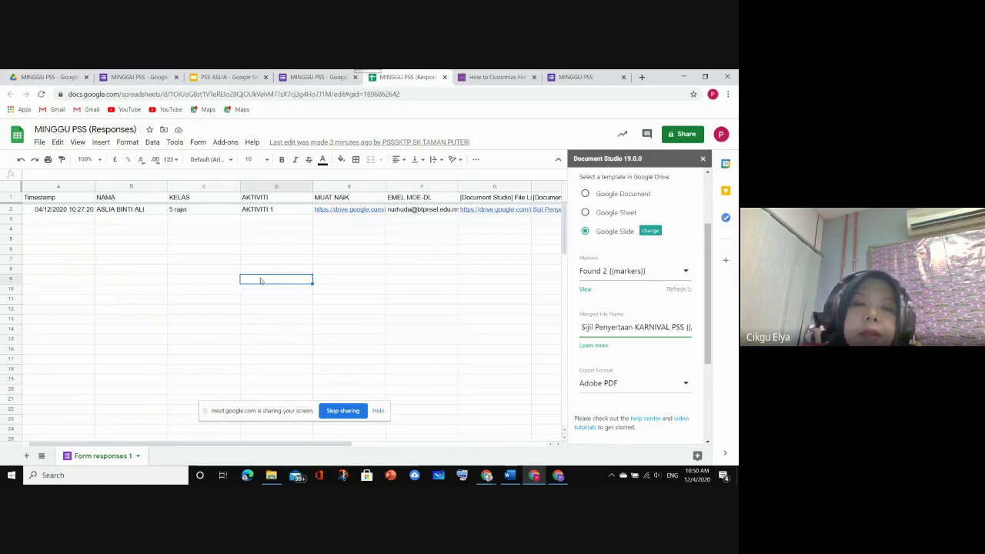
left_click(185, 311)
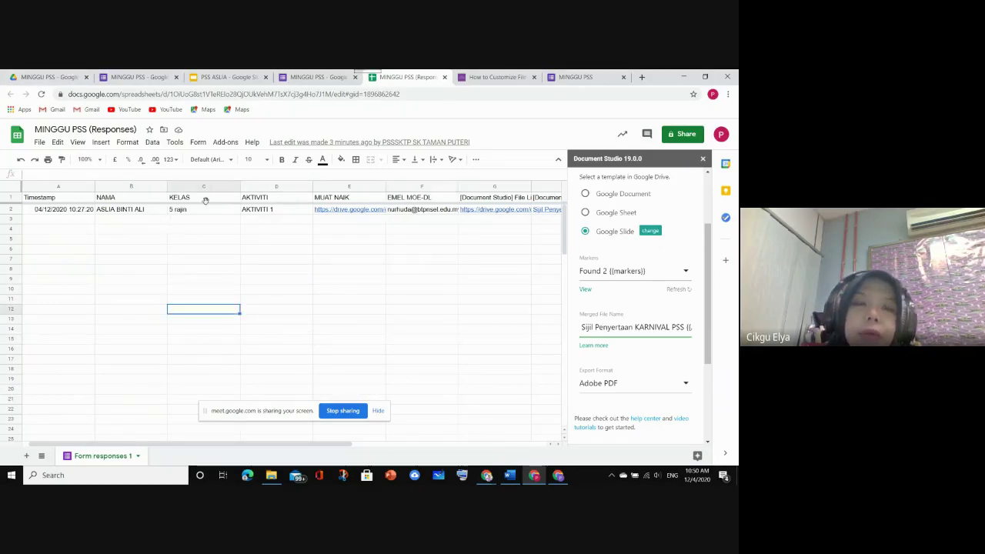
left_click(139, 77)
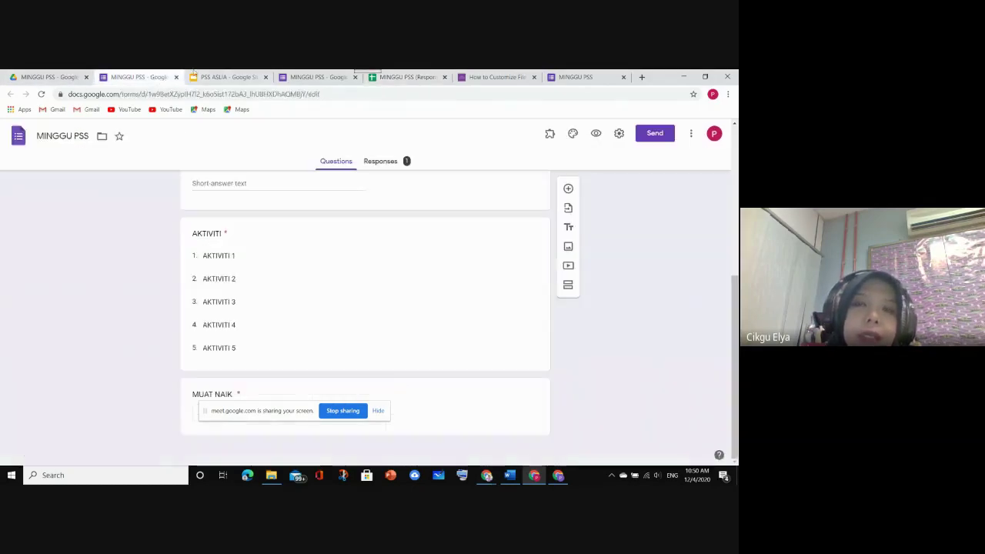
left_click(427, 80)
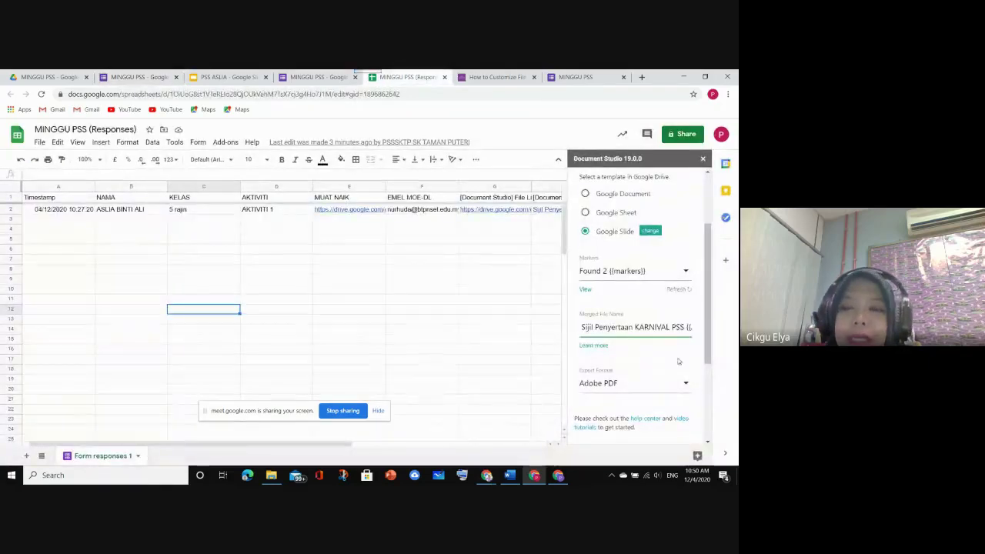
Review the Document Studio merge options, including Export Format, and expand the Mail Merge with Gmail section
scroll(679, 361, "up", 3)
scroll(673, 361, "down", 4)
scroll(672, 362, "up", 4)
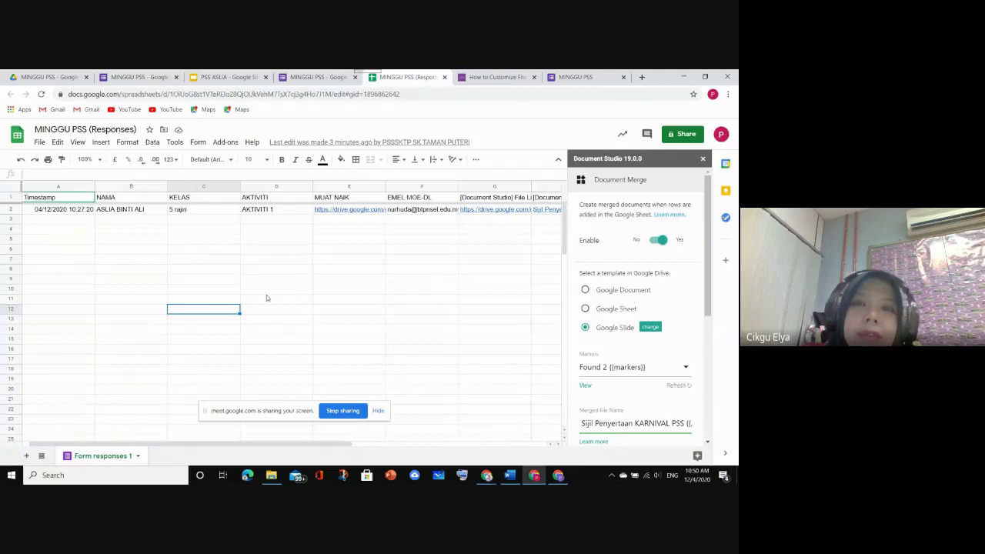
scroll(401, 274, "down", 2)
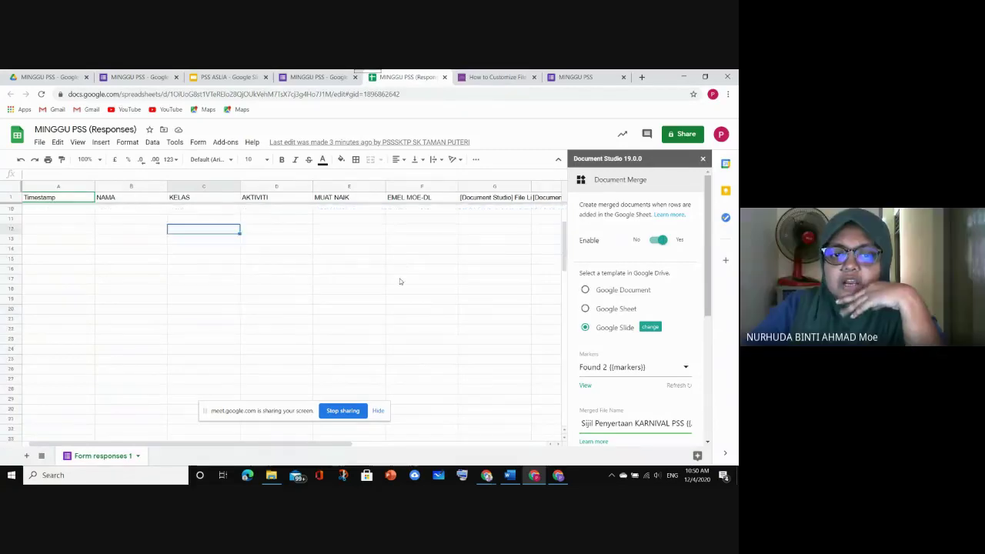
scroll(400, 282, "up", 3)
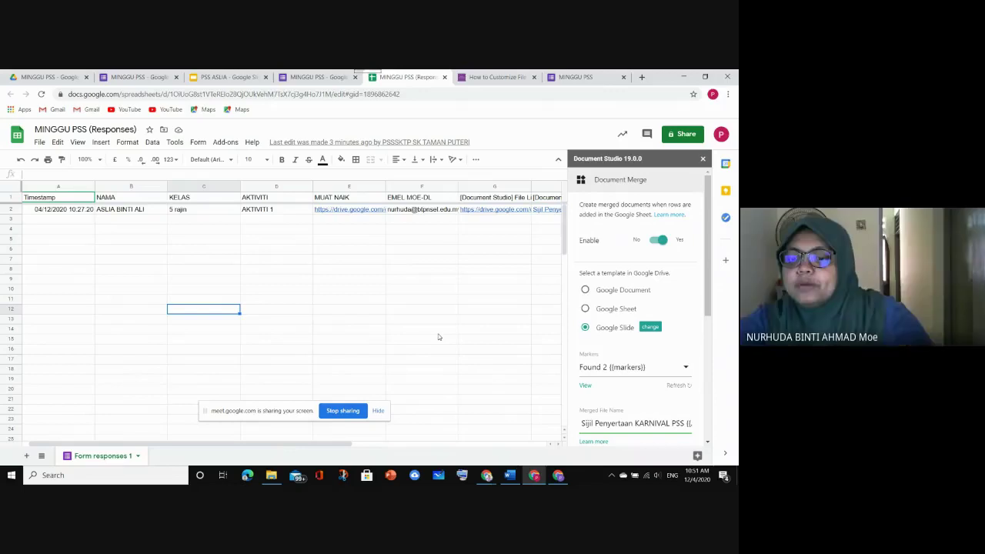
left_click_drag(710, 293, 736, 291)
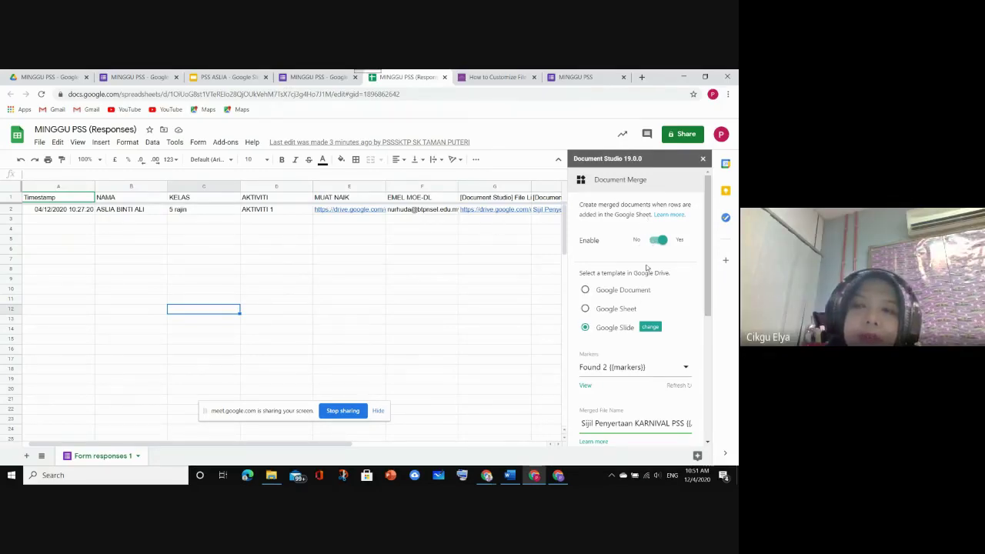
scroll(621, 245, "down", 5)
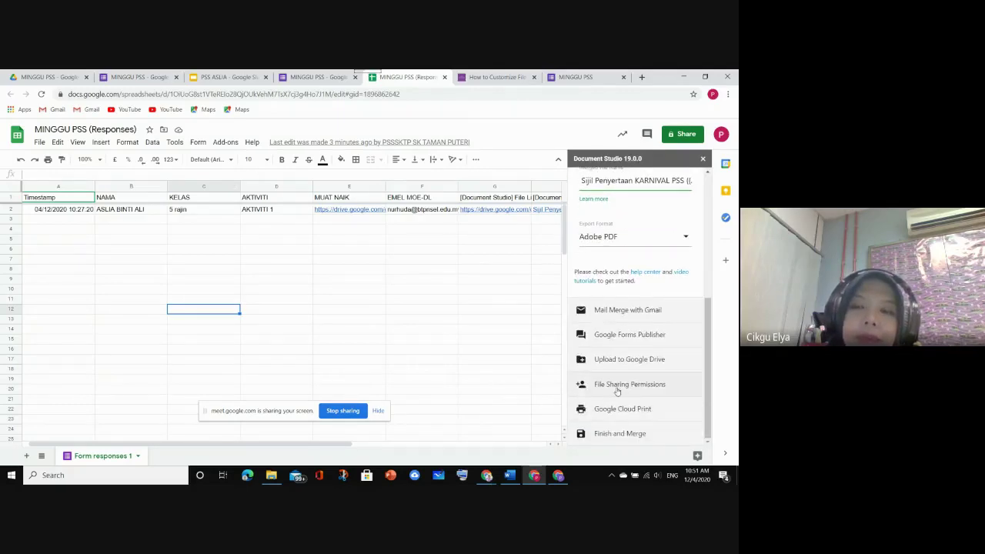
scroll(604, 377, "up", 4)
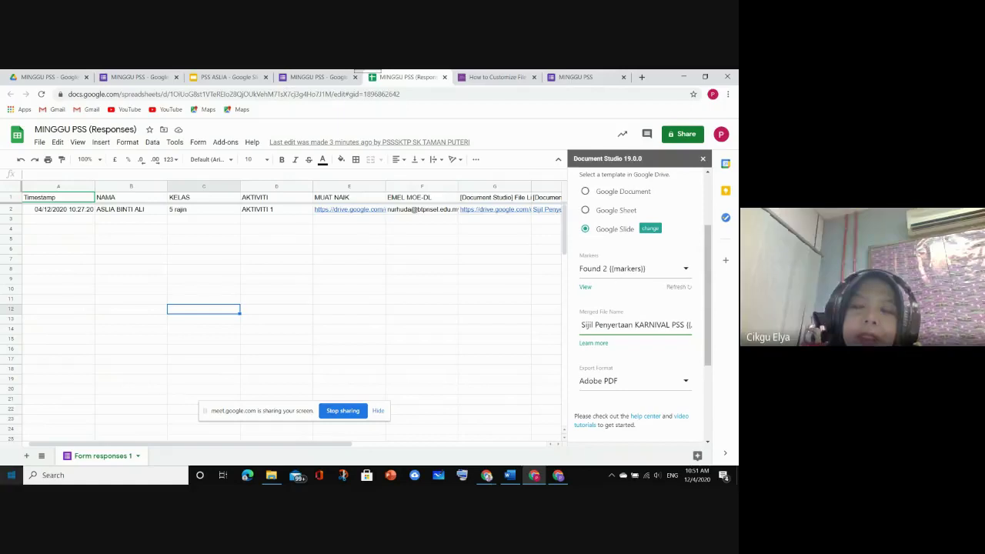
scroll(627, 298, "up", 1)
scroll(647, 292, "down", 3)
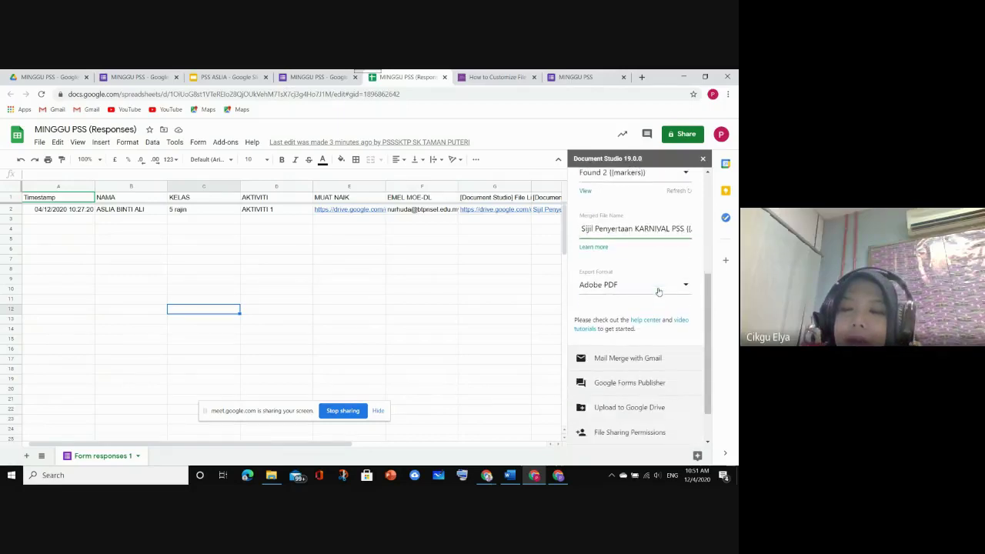
scroll(654, 300, "down", 1)
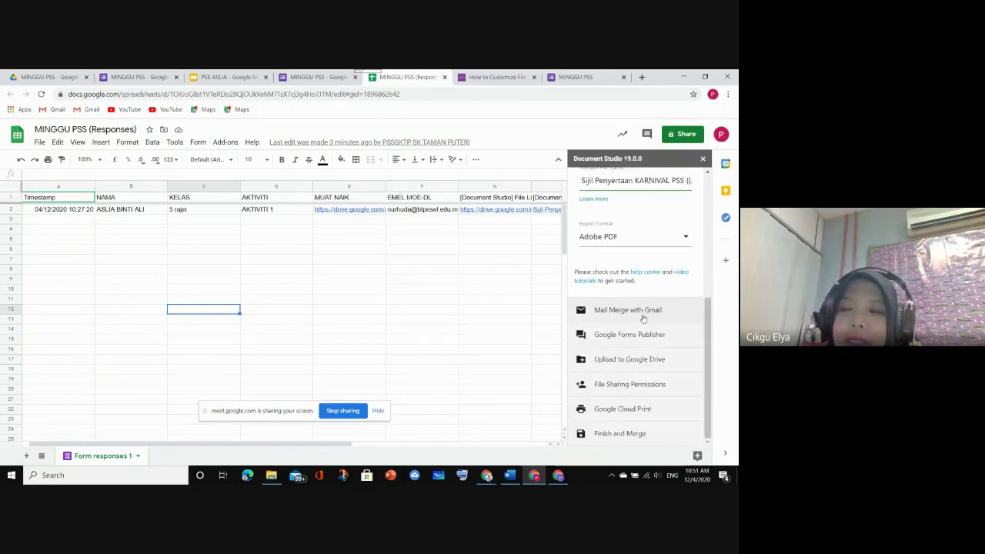
left_click(643, 314)
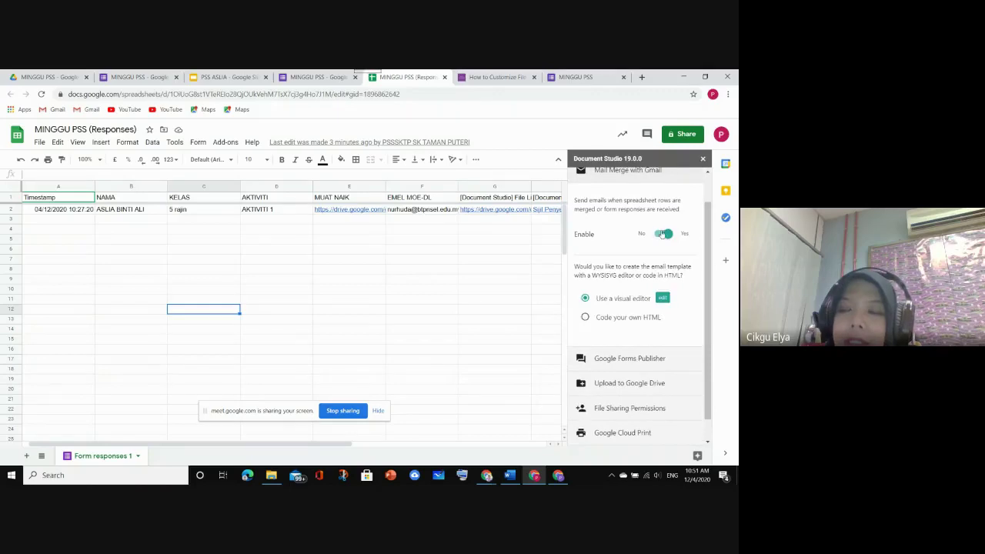
Enable Mail Merge with Gmail and save the email template that attaches the merged certificate
left_click(671, 269)
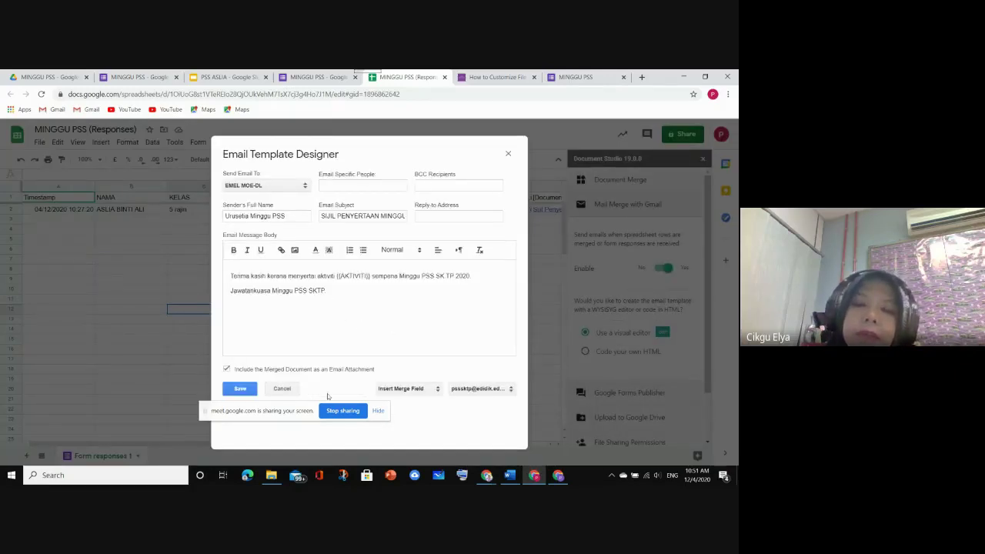
left_click_drag(298, 413, 47, 344)
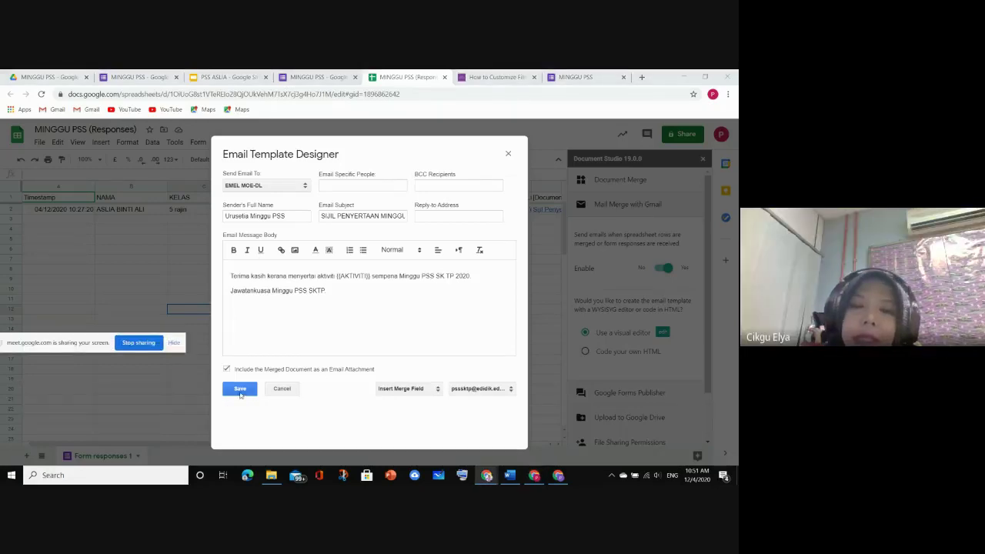
left_click(240, 390)
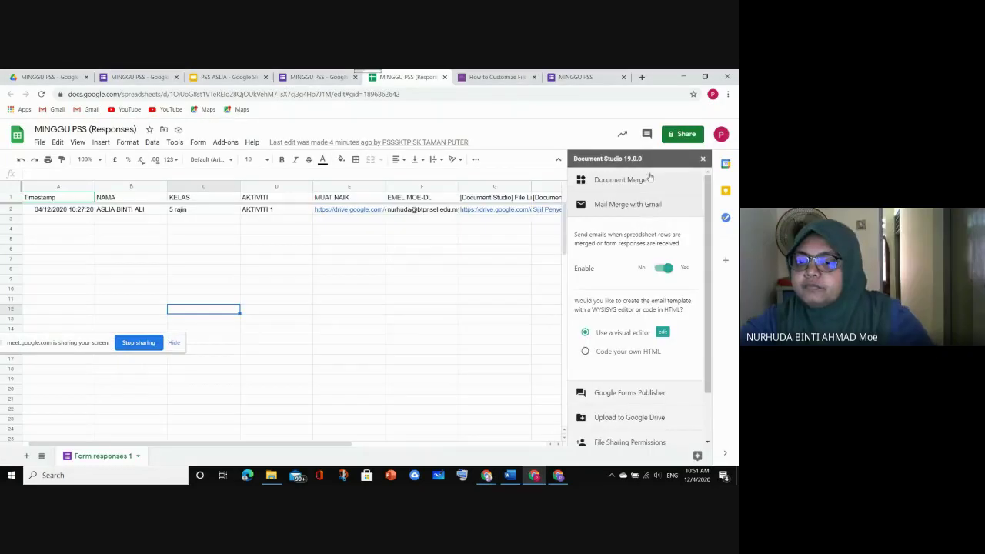
Expand the Document Merge settings in the Document Studio sidebar and look them over
left_click(650, 179)
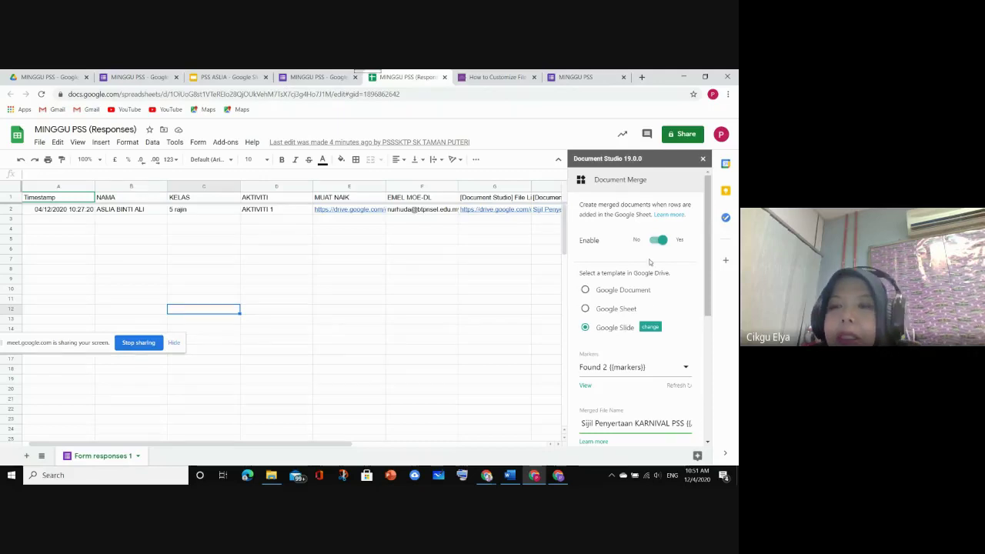
scroll(647, 277, "down", 3)
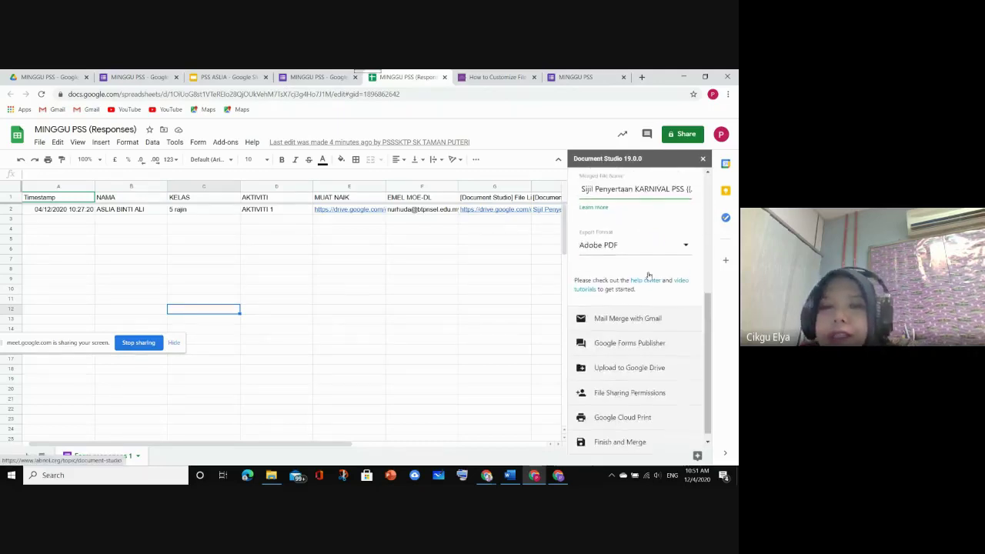
scroll(646, 282, "up", 3)
scroll(647, 260, "down", 1)
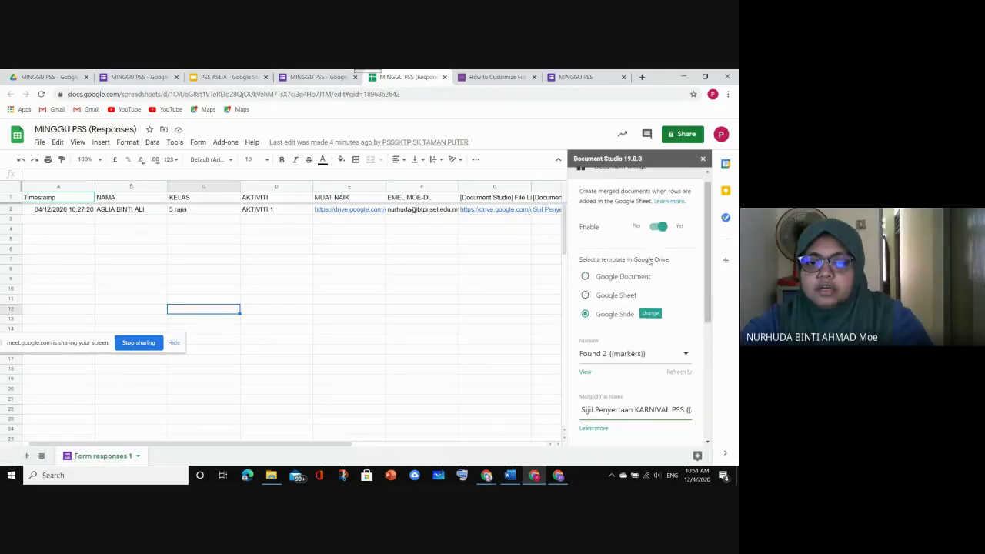
scroll(646, 260, "up", 1)
left_click_drag(63, 343, 293, 349)
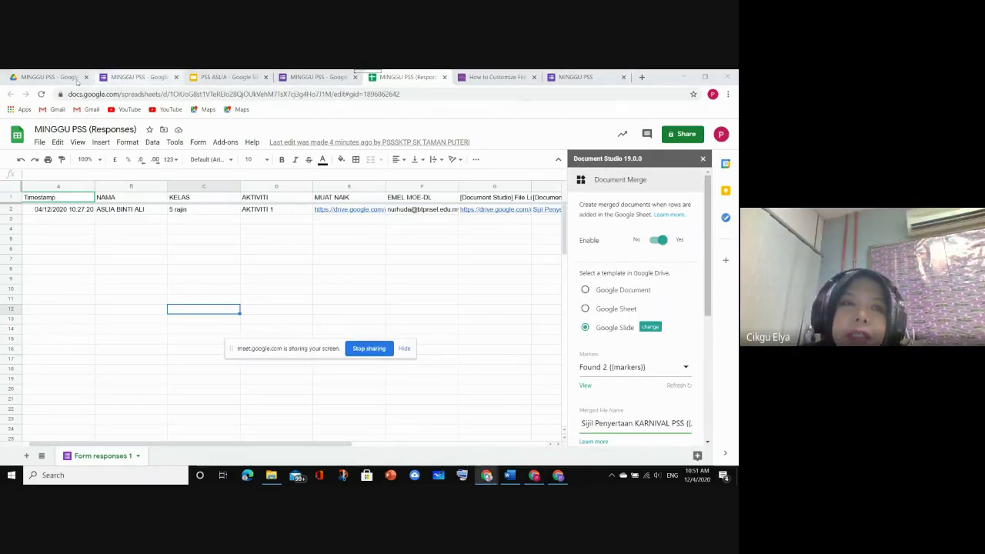
Check the certificate in SIJIL MINGGU PSS > 5 rajin > AKTIVITI 1, then return to the MINGGU PSS folder
left_click(46, 77)
double_click(193, 258)
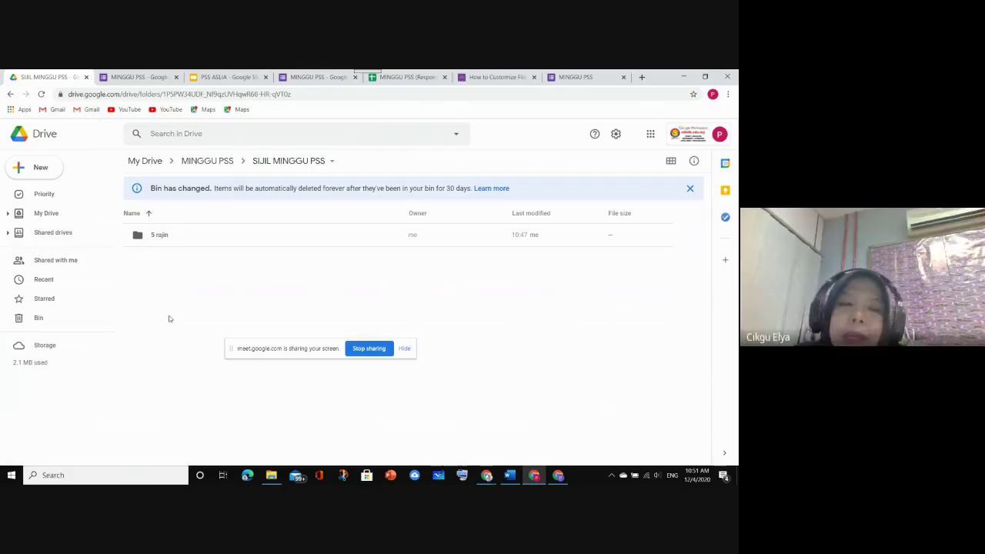
double_click(173, 238)
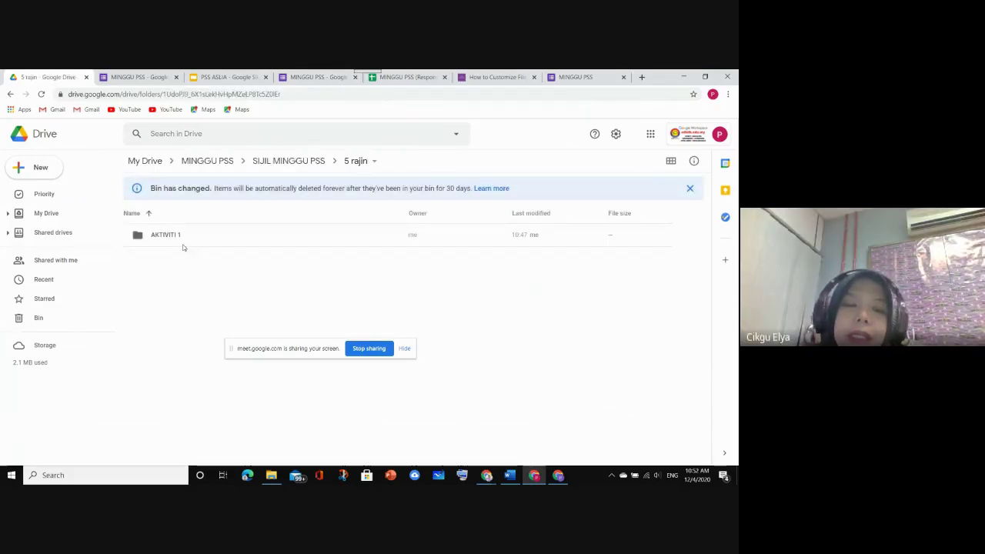
left_click(179, 237)
double_click(180, 237)
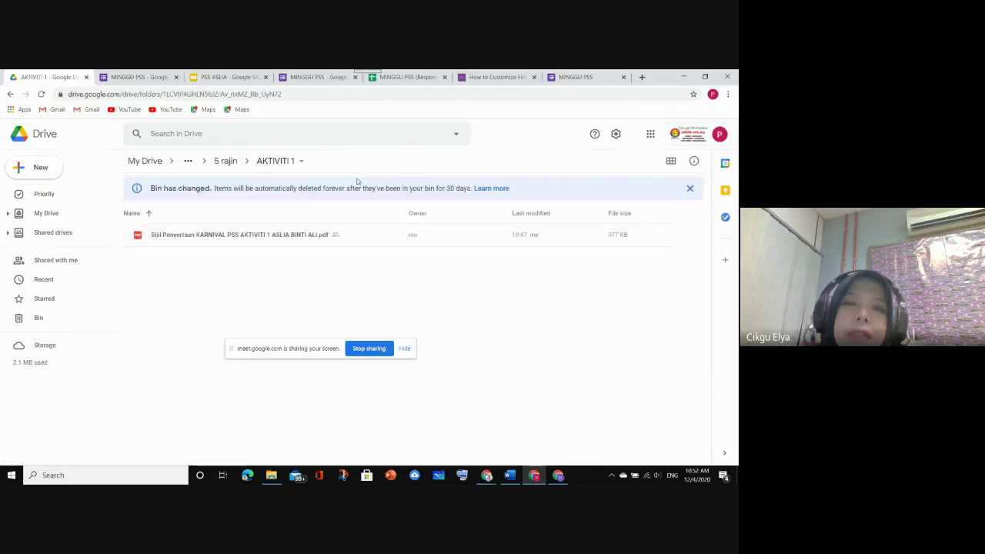
left_click(228, 161)
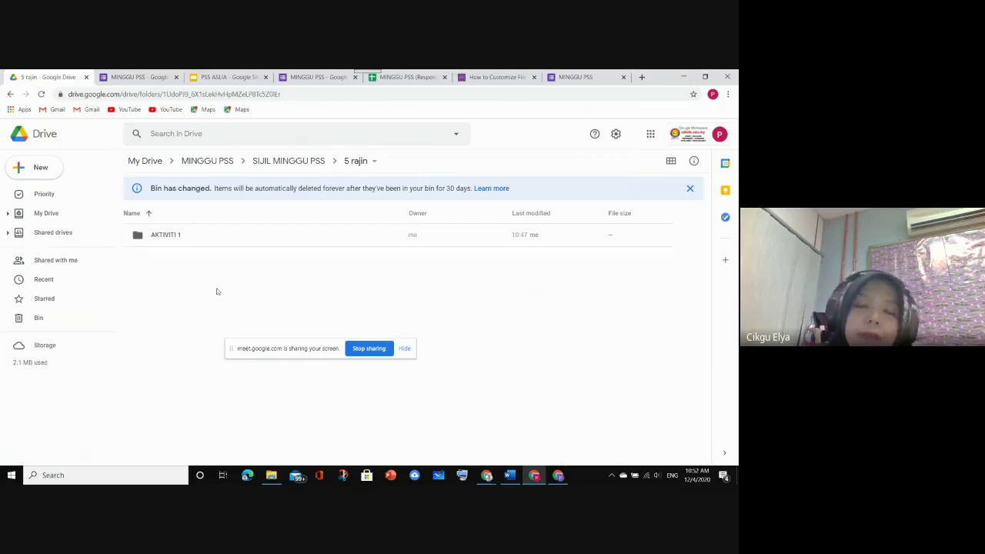
left_click(283, 162)
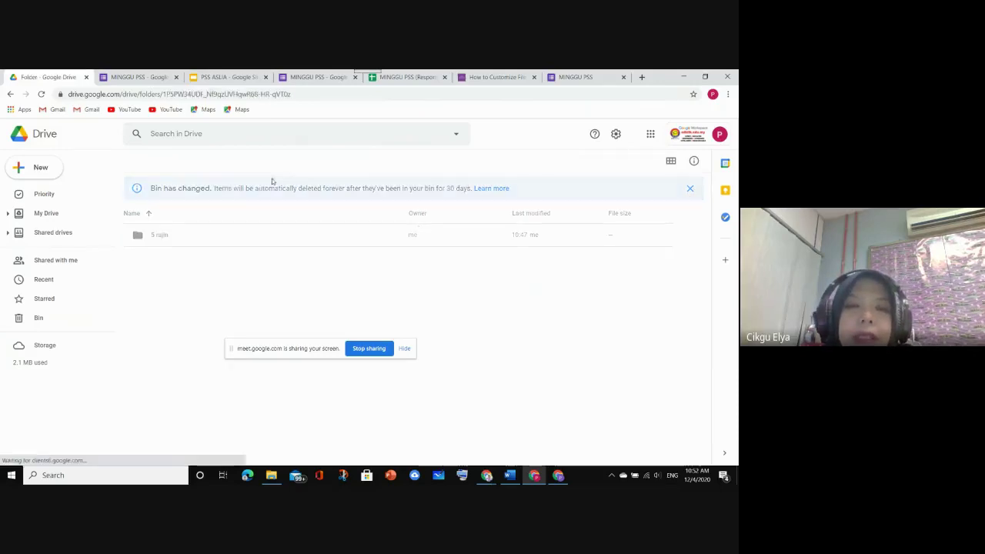
left_click(220, 161)
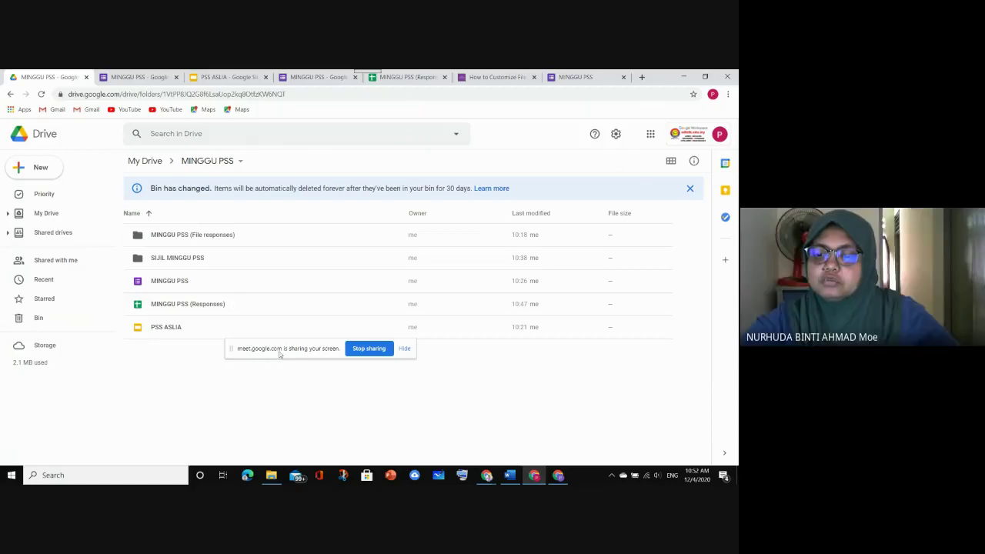
Open the MINGGU PSS (Responses) spreadsheet from the Drive folder
left_click_drag(281, 348, 515, 376)
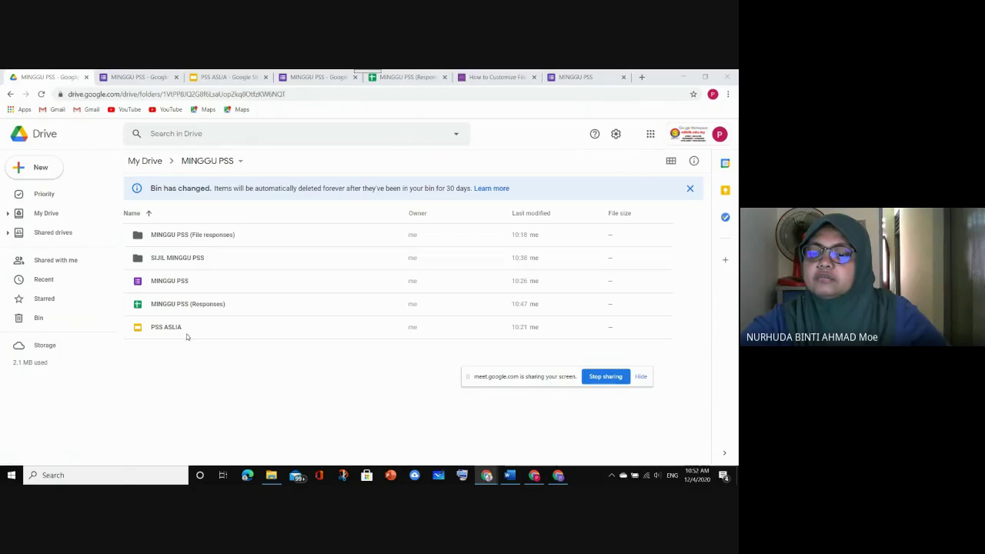
left_click(154, 304)
double_click(154, 304)
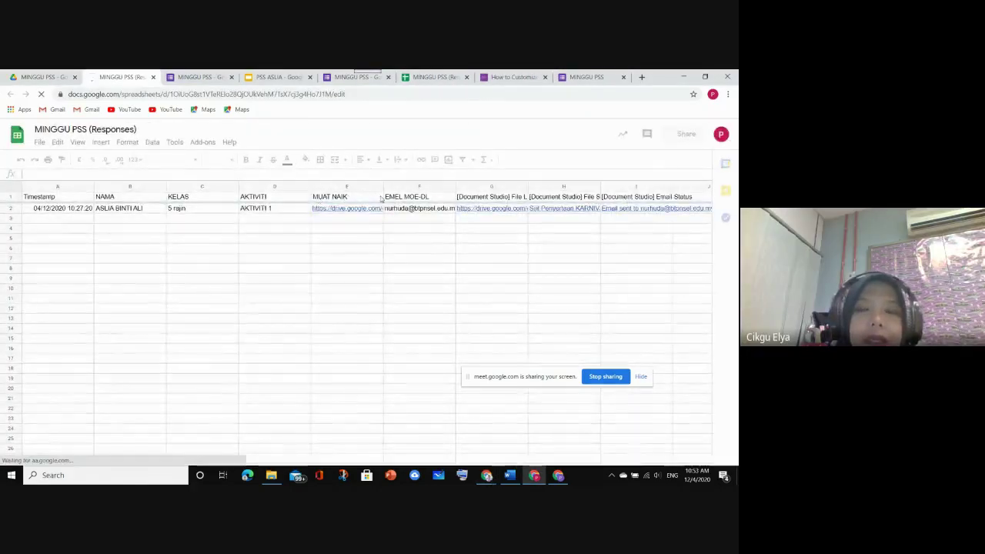
Bring up the Penarafan bintang sijil online spreadsheet and scroll right to columns DB–DE
mouse_move(488, 477)
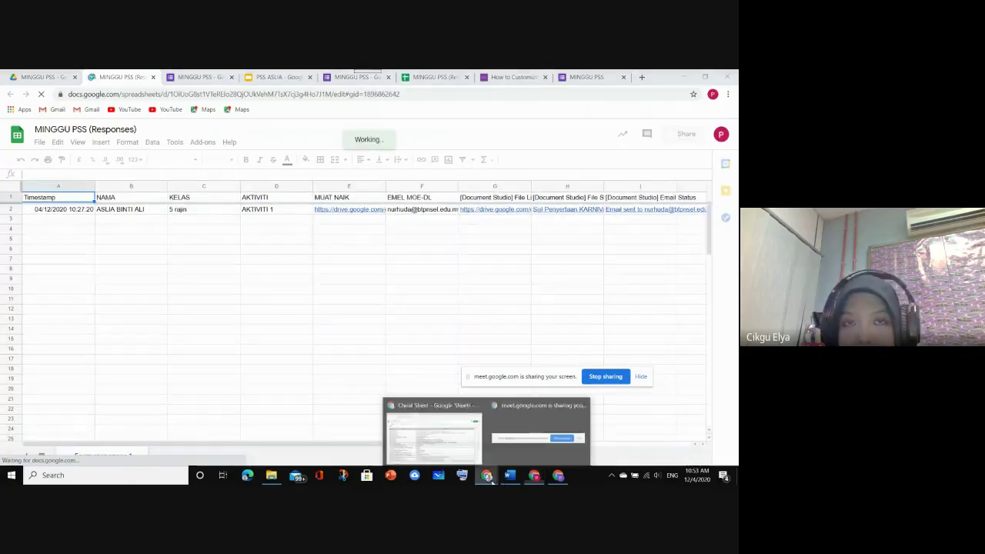
left_click(433, 429)
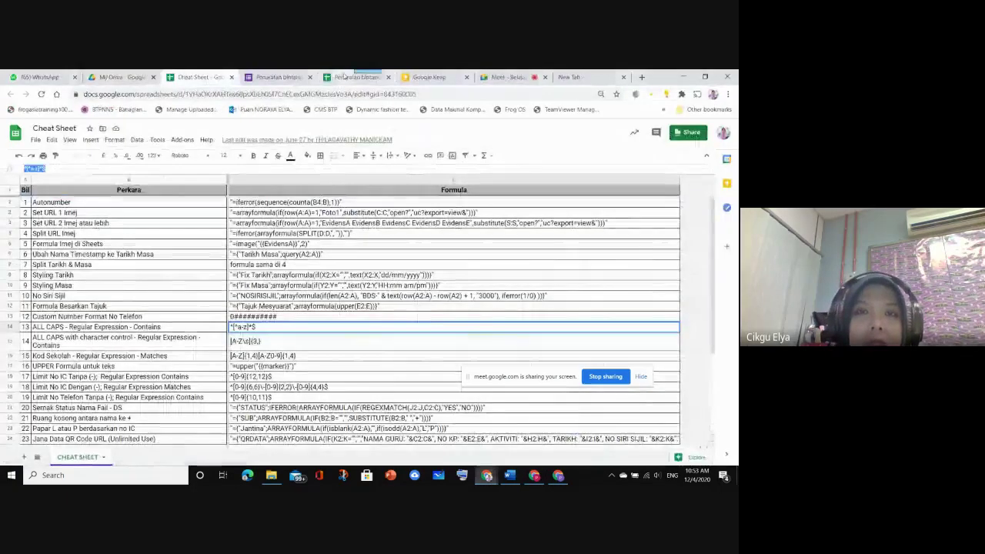
left_click(344, 77)
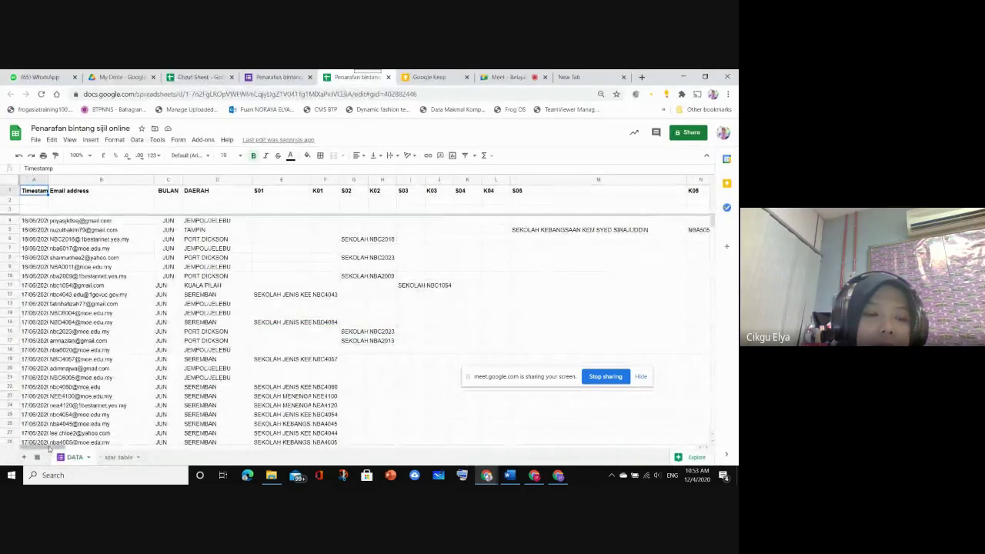
left_click_drag(42, 447, 123, 457)
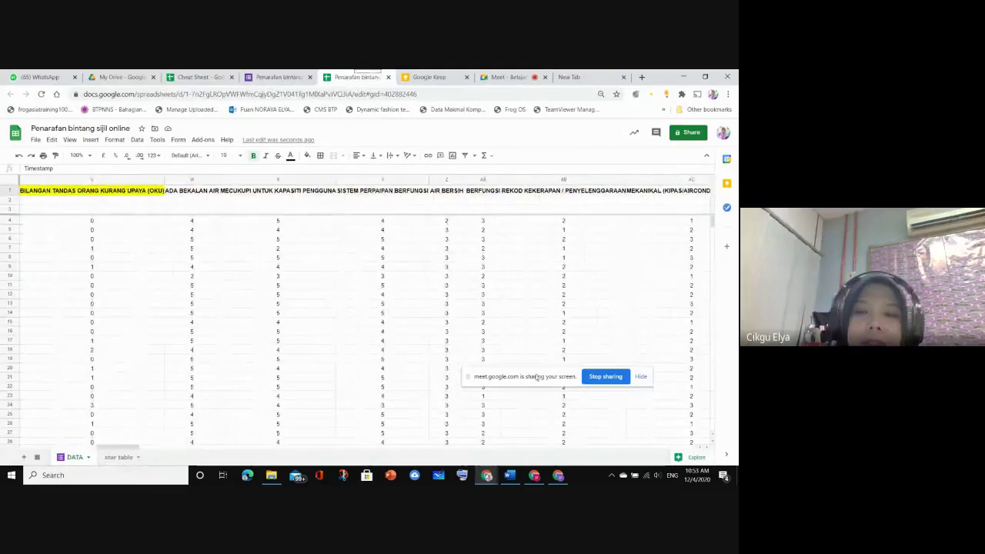
left_click_drag(533, 376, 477, 113)
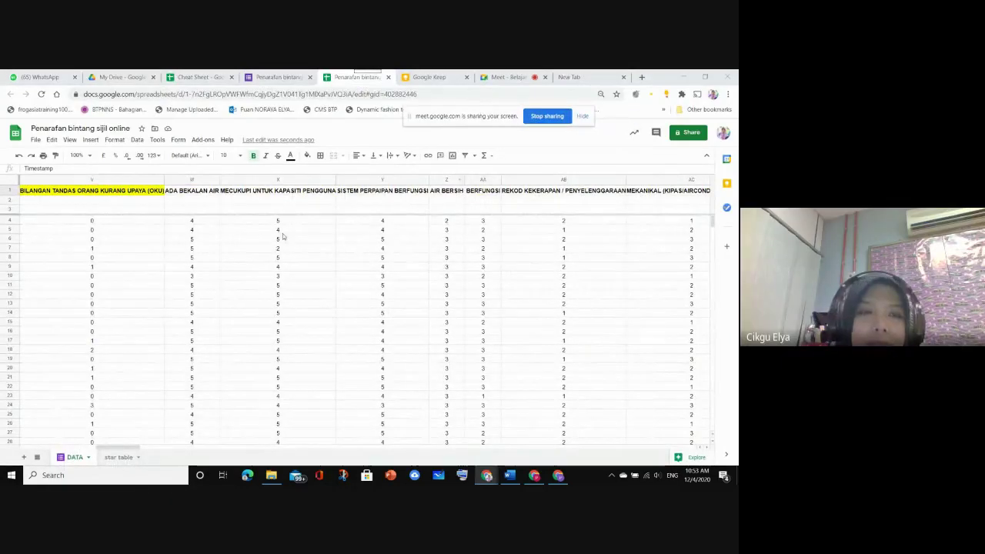
left_click_drag(129, 451, 537, 477)
scroll(366, 316, "right", 8)
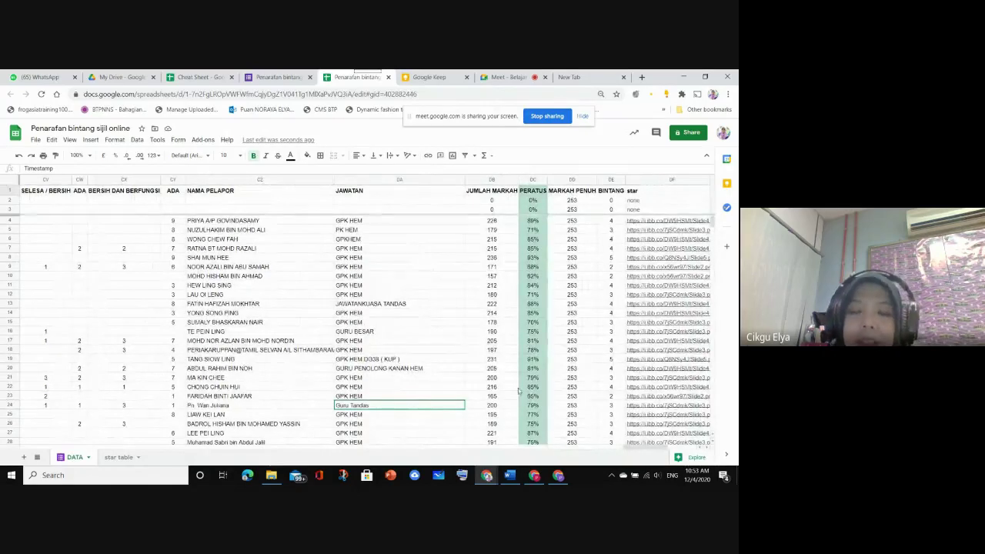
Inspect the total-mark, percentage, full-mark and star-rating values in cells DB2, DC2, DD2 and DE2
left_click(510, 201)
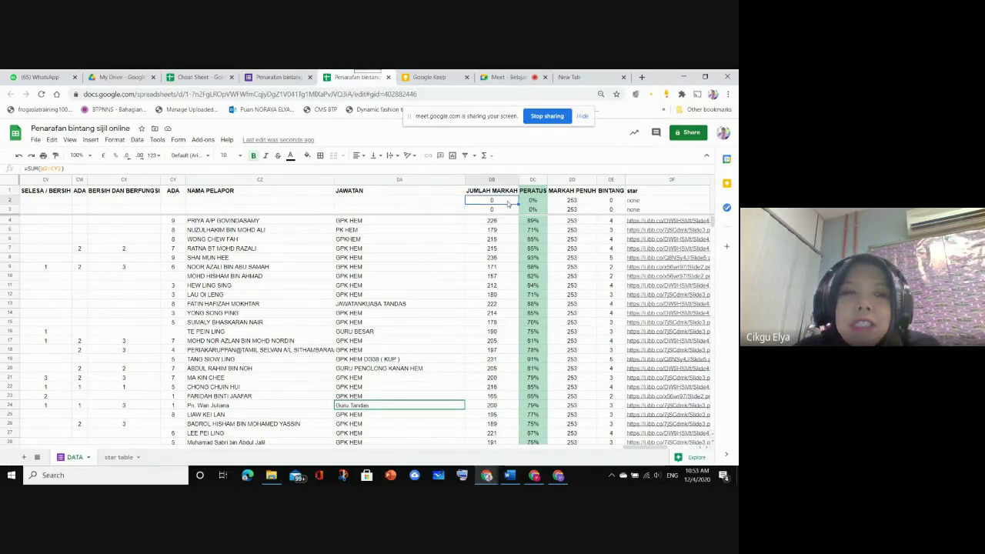
left_click(537, 202)
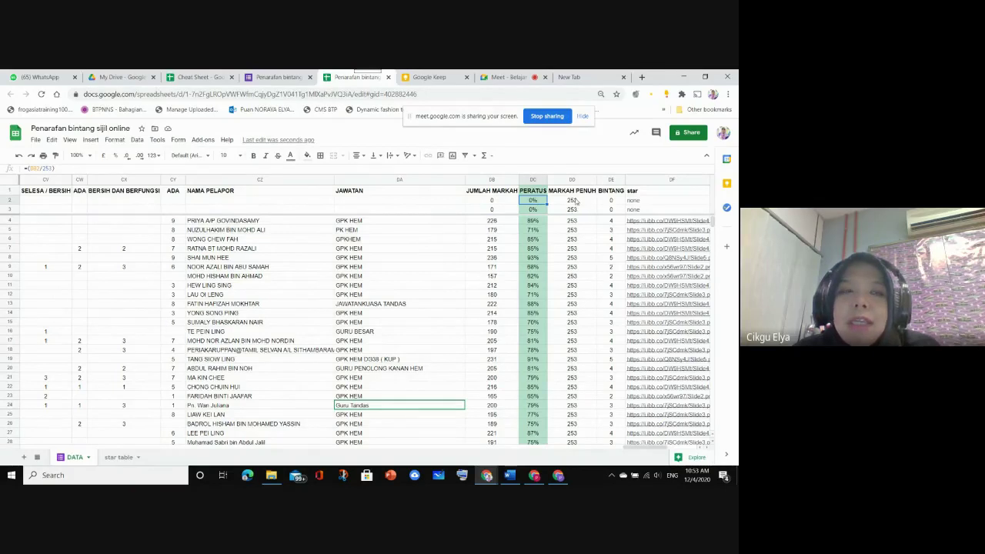
left_click(574, 201)
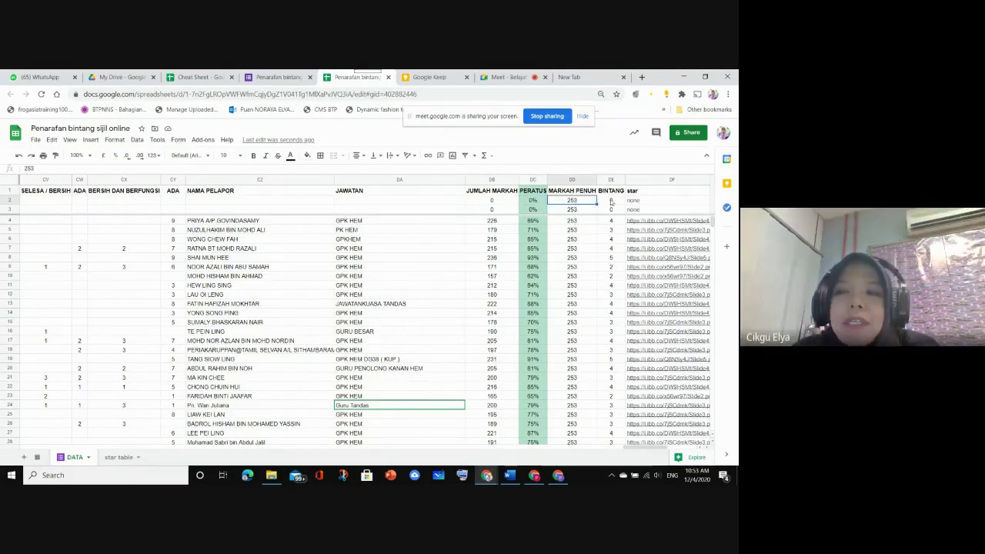
left_click(615, 201)
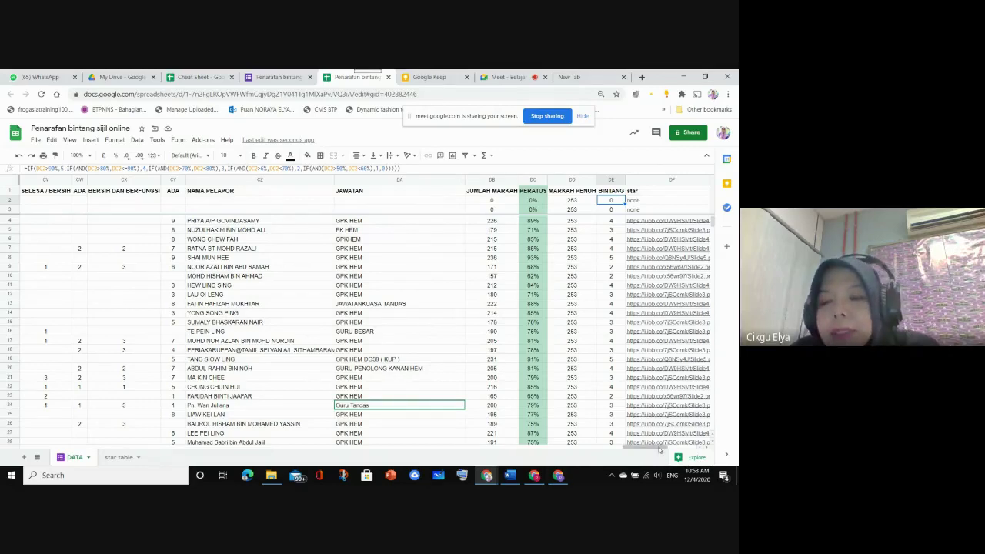
left_click_drag(661, 450, 683, 450)
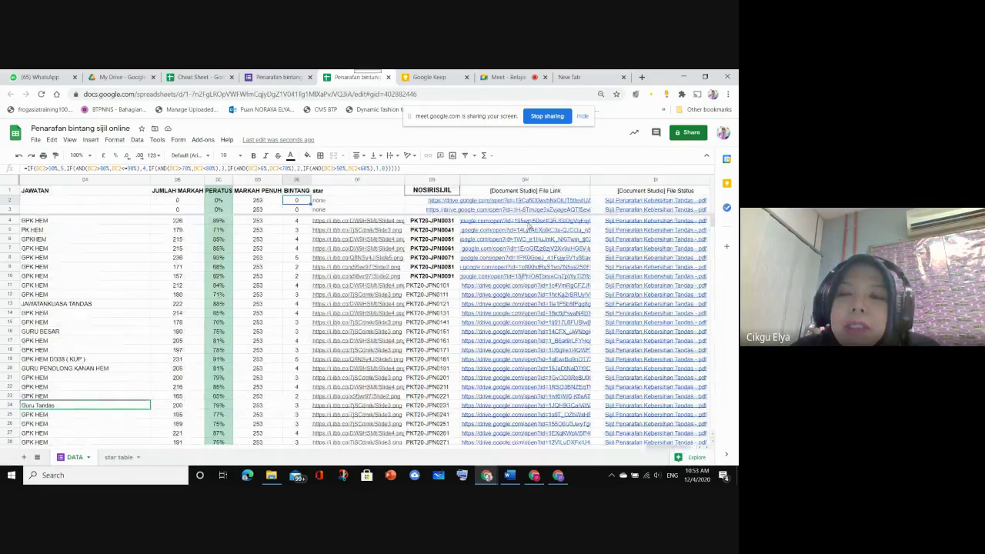
mouse_move(629, 236)
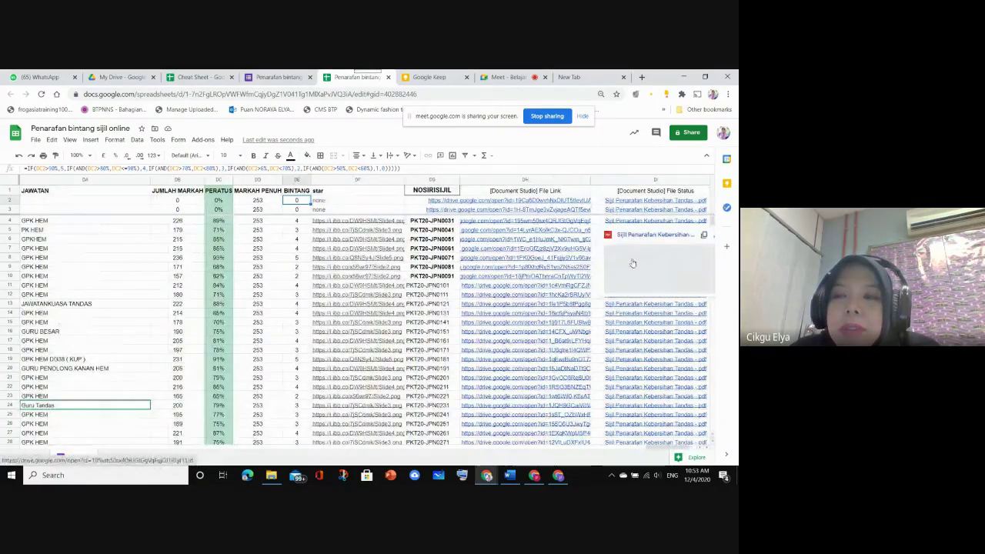
left_click(631, 236)
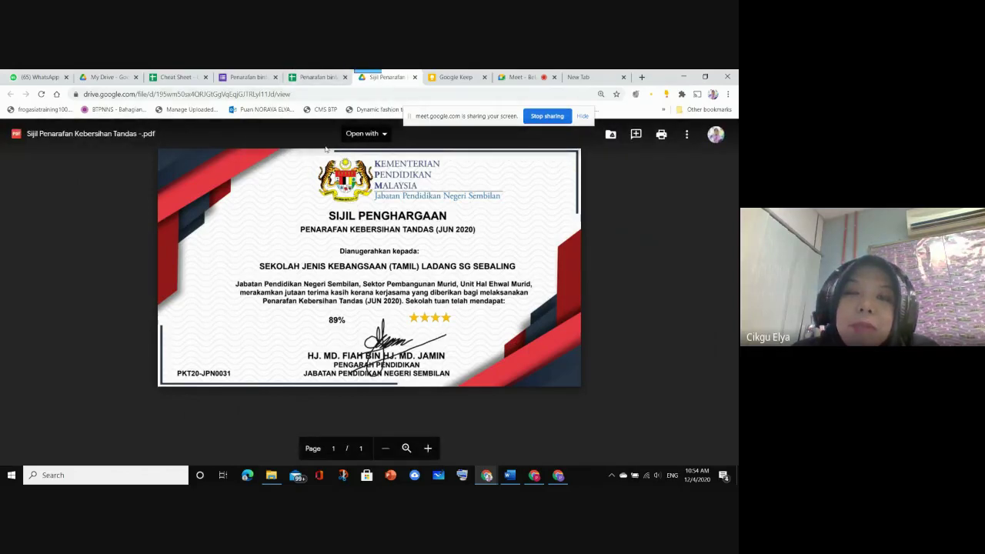
left_click(414, 77)
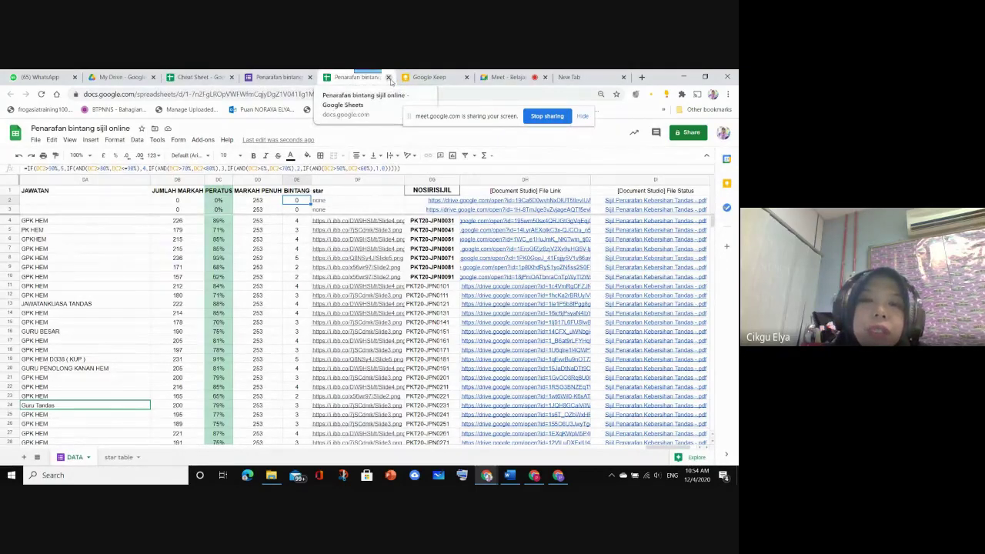
Close the star-rating spreadsheet and Keep, returning to the 2020 Drive folder window
left_click(388, 77)
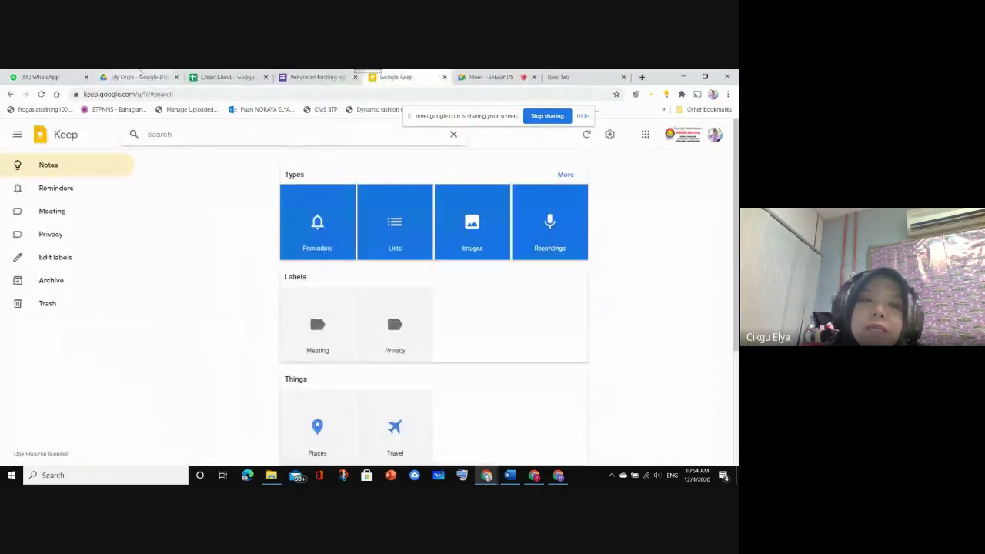
left_click(139, 76)
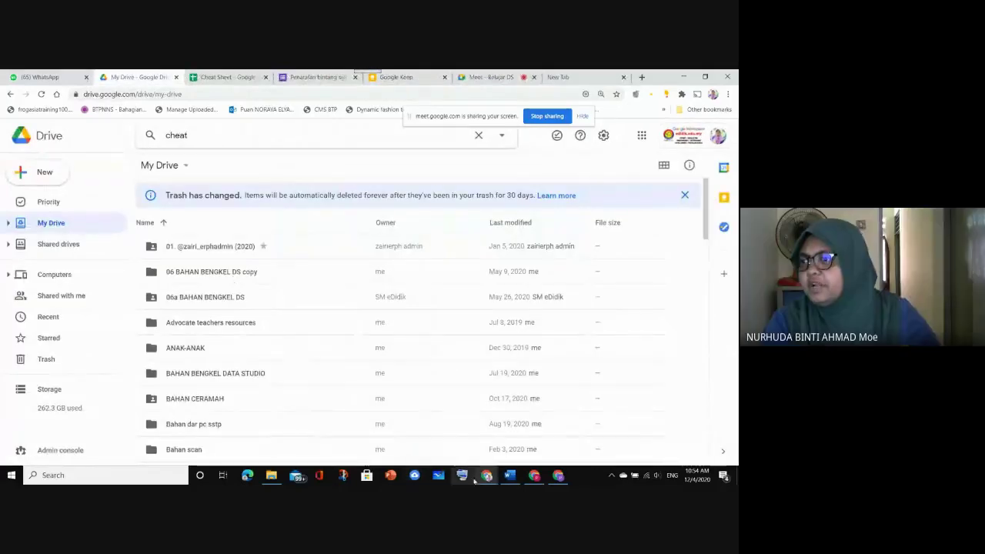
left_click(534, 474)
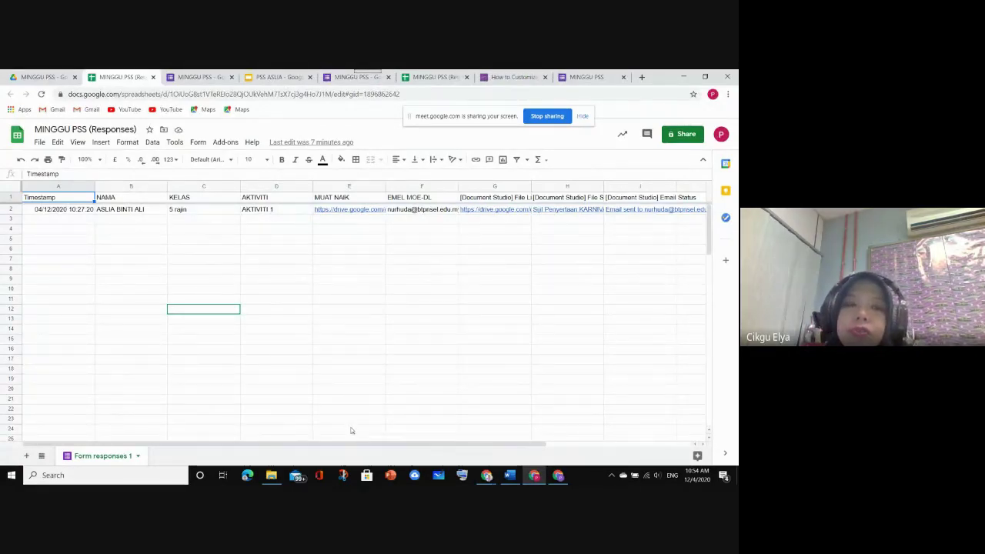
mouse_move(558, 475)
left_click(559, 435)
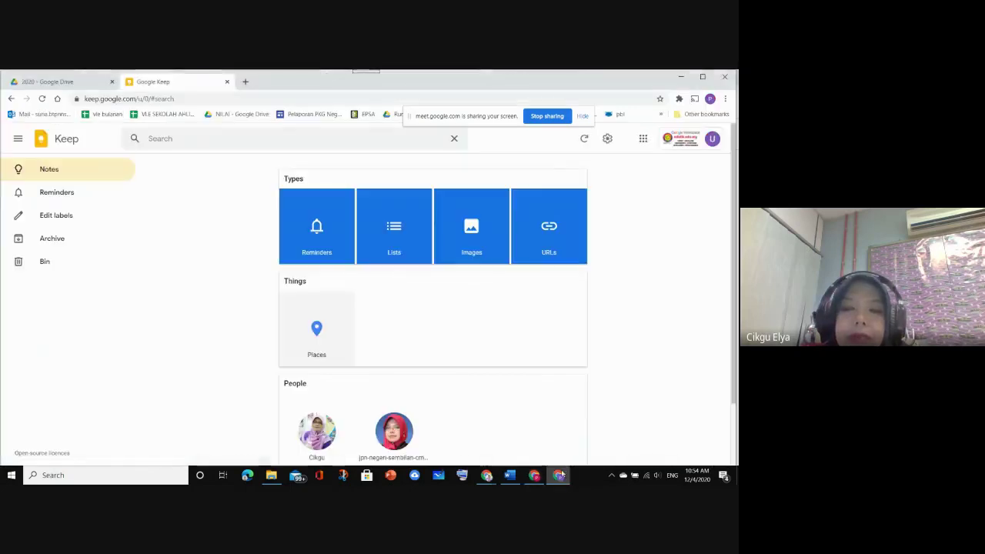
left_click(226, 82)
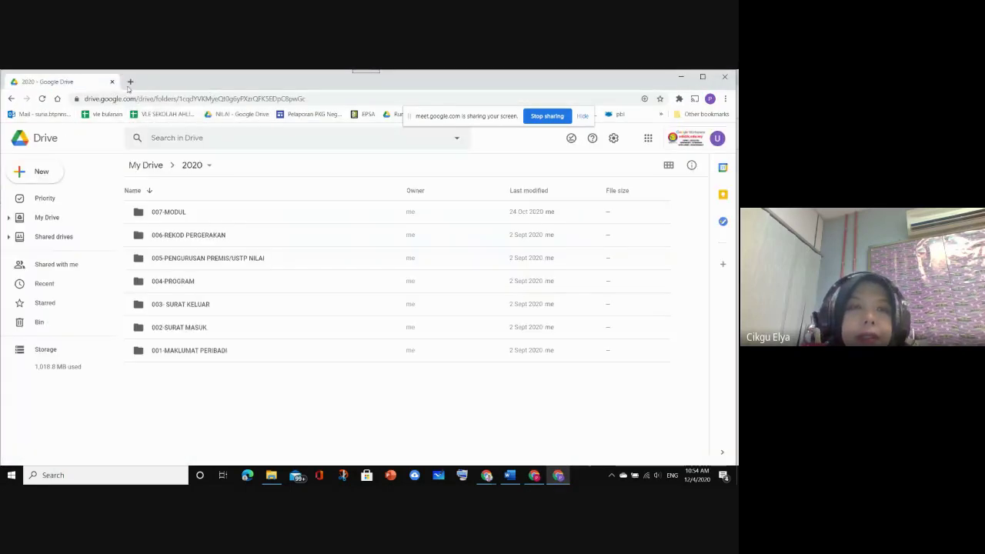
Drill down through 004-PROGRAM, SIJIL NILAM 2020, SIJIL ENILAM SEKOLAH and SMK KOMPLEKS KLIA to 1 BINTANG
double_click(180, 282)
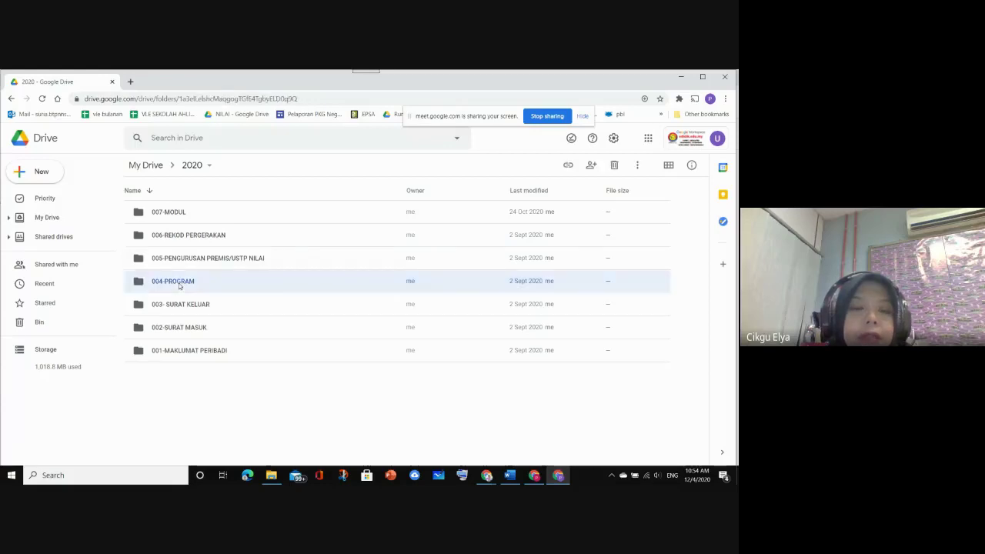
double_click(227, 284)
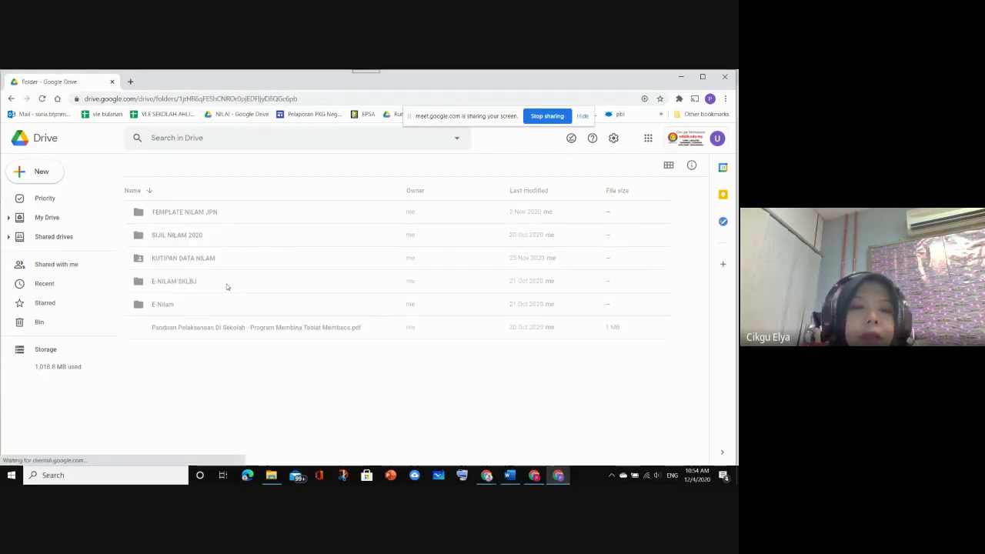
double_click(166, 241)
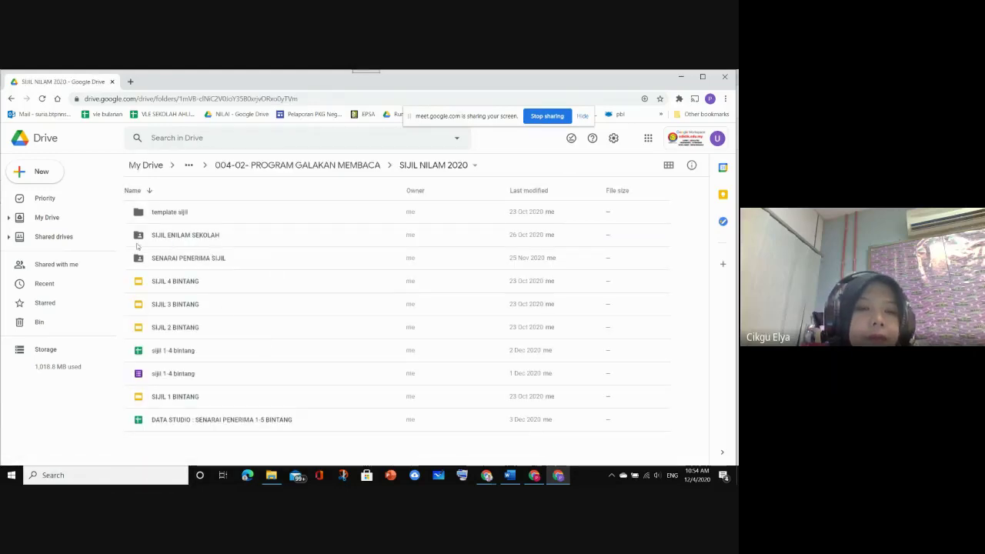
double_click(164, 237)
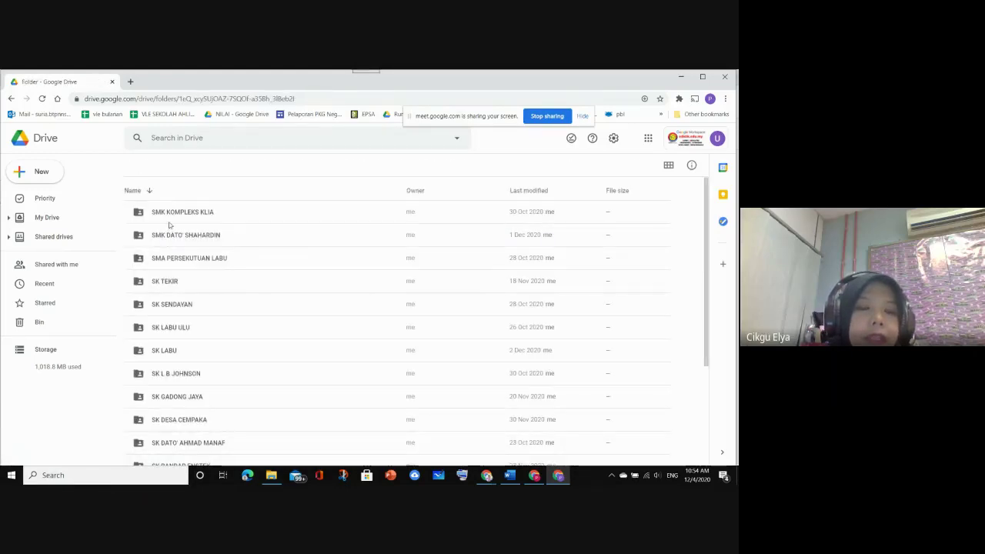
scroll(176, 281, "down", 3)
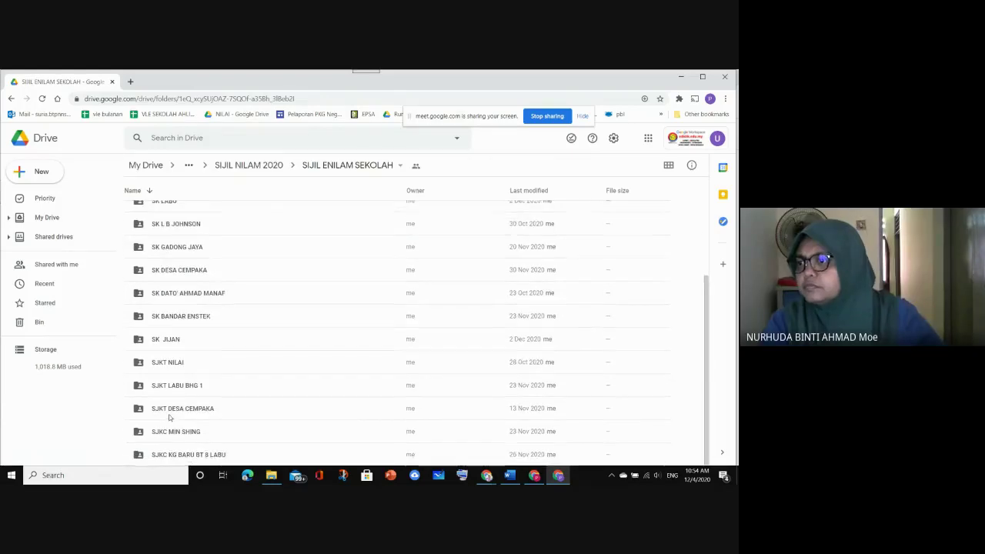
scroll(172, 381, "up", 3)
double_click(165, 214)
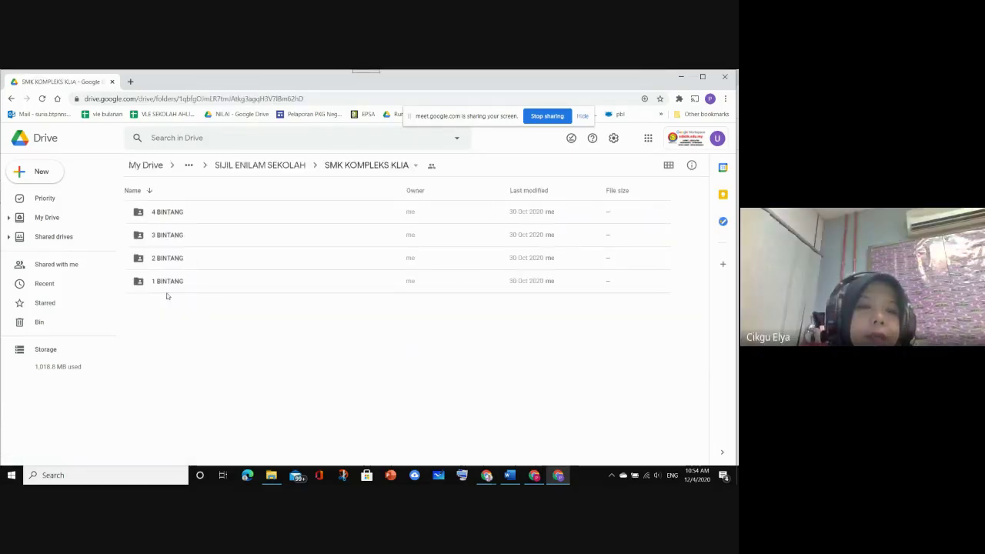
double_click(166, 282)
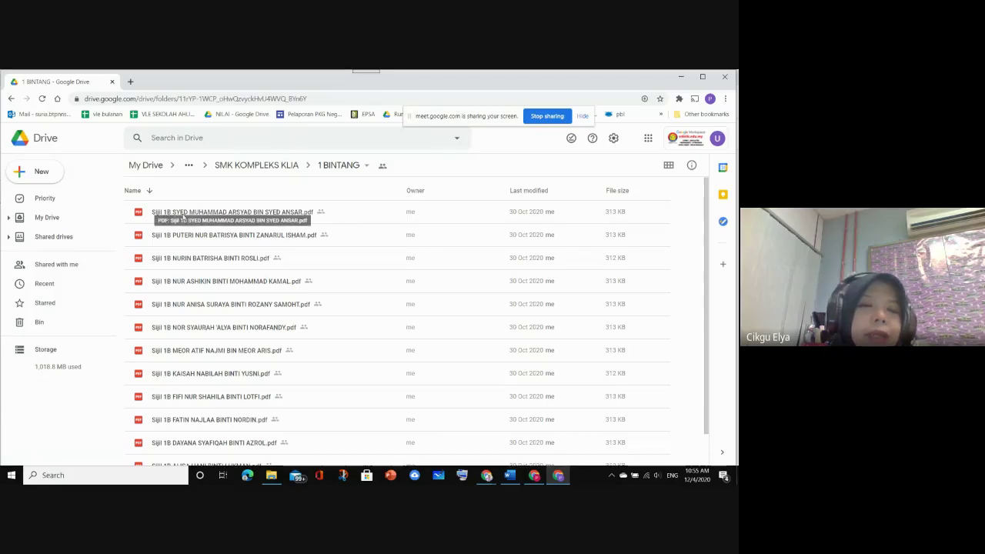
Preview the first student's certificate PDF in the 1 BINTANG folder, then close it
left_click(200, 215)
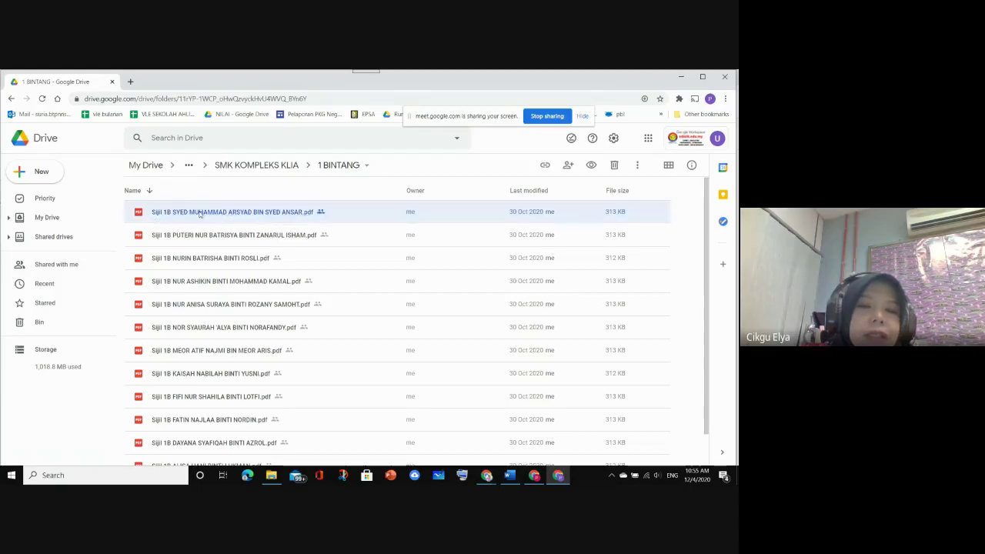
double_click(200, 215)
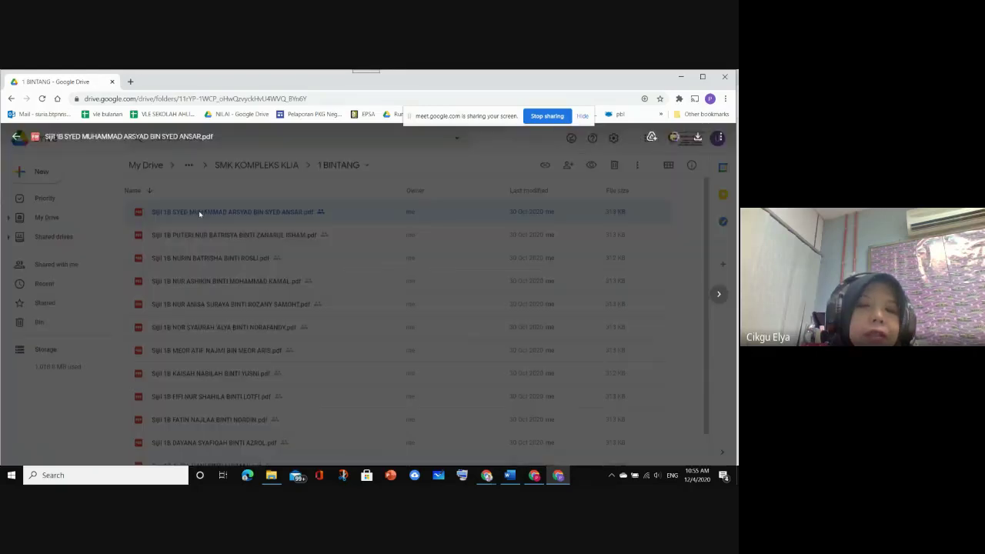
scroll(292, 328, "down", 5)
scroll(292, 327, "up", 5)
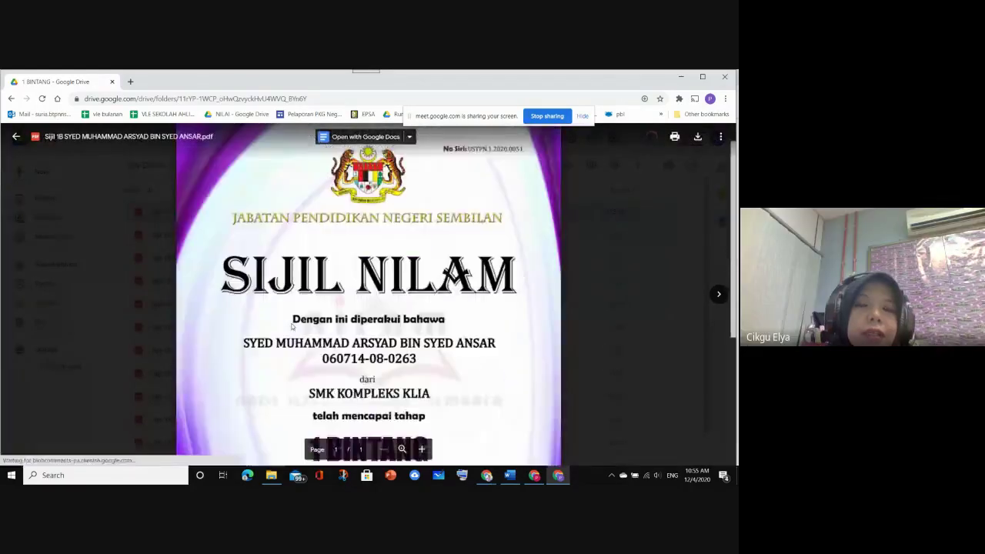
left_click(15, 137)
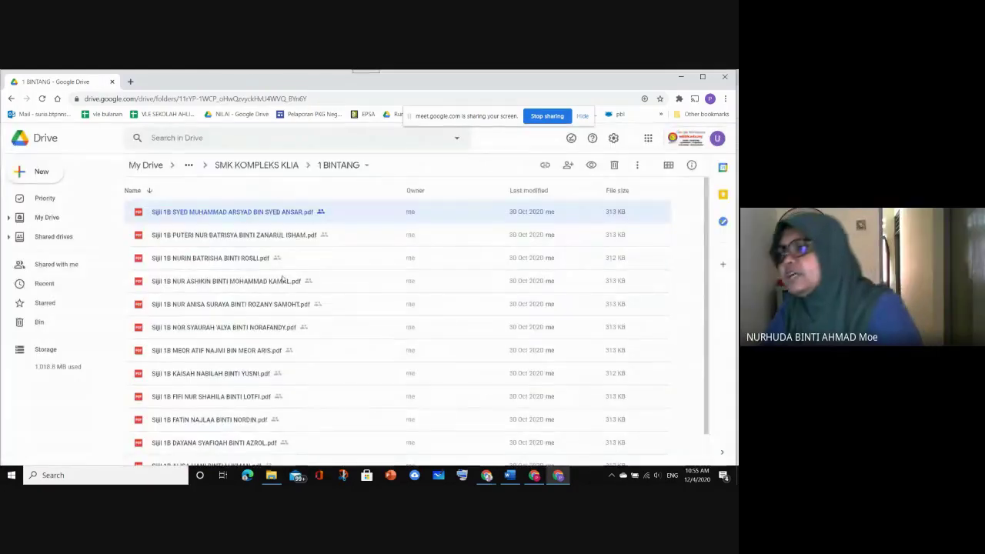
right_click(234, 214)
key("Escape")
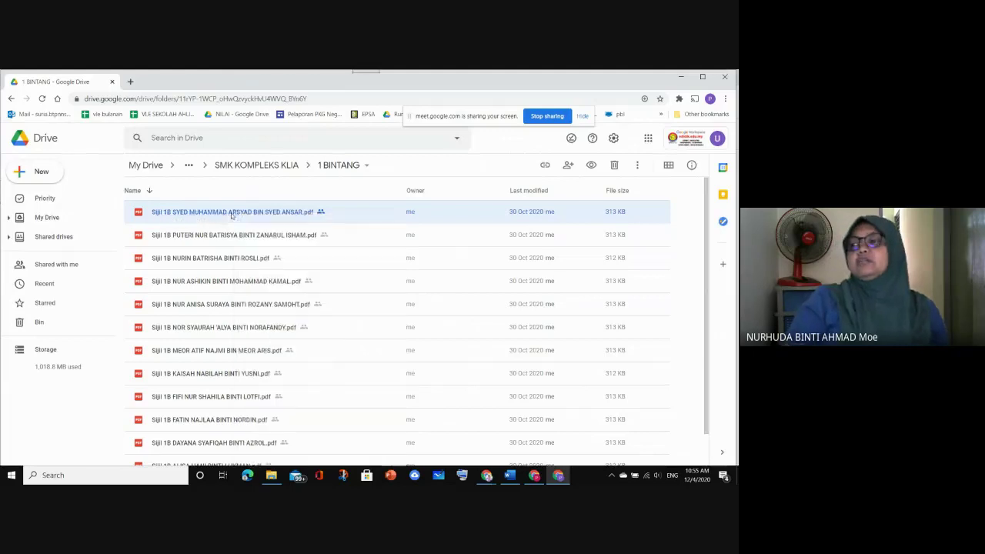
Go back up the breadcrumbs through SMK KOMPLEKS KLIA and SIJIL ENILAM SEKOLAH to SIJIL NILAM 2020
left_click(239, 165)
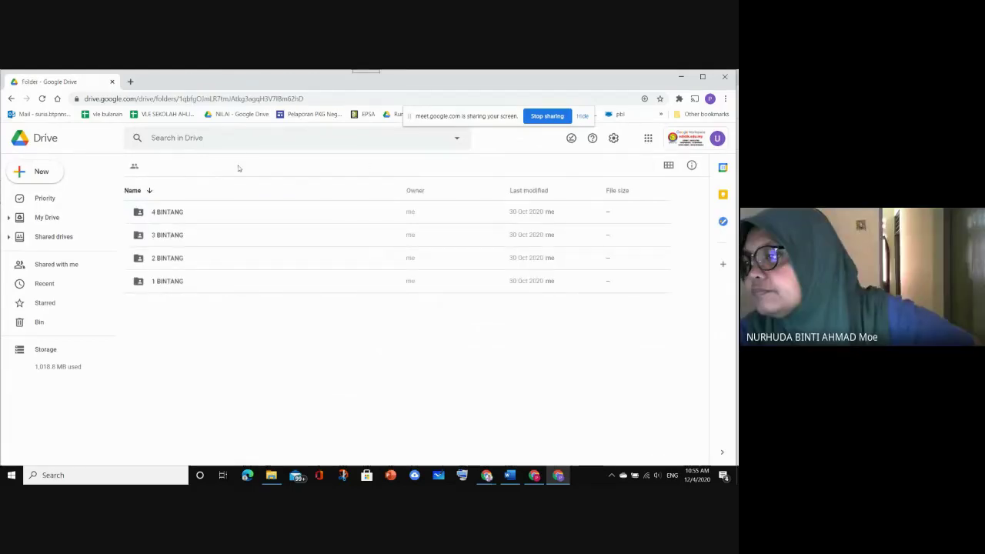
left_click(248, 163)
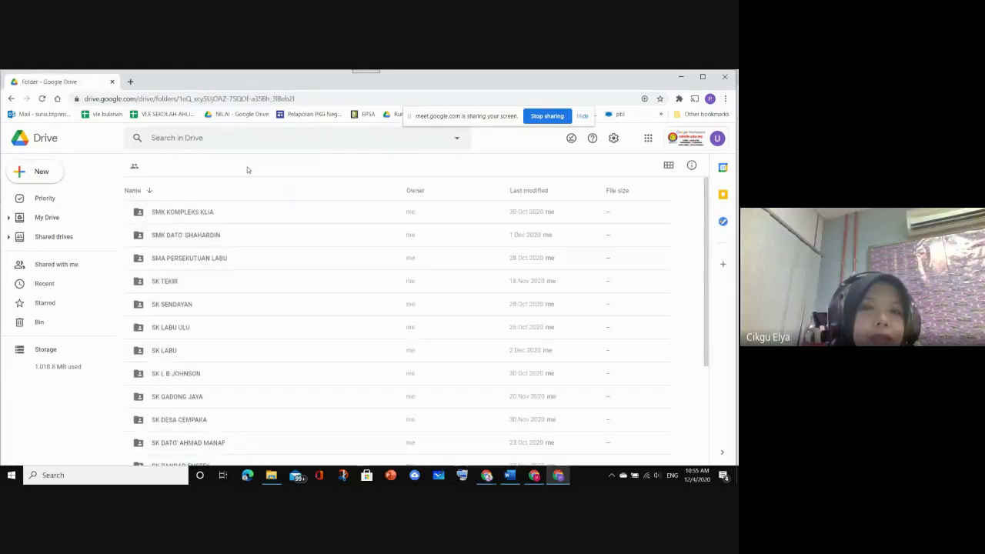
left_click(224, 169)
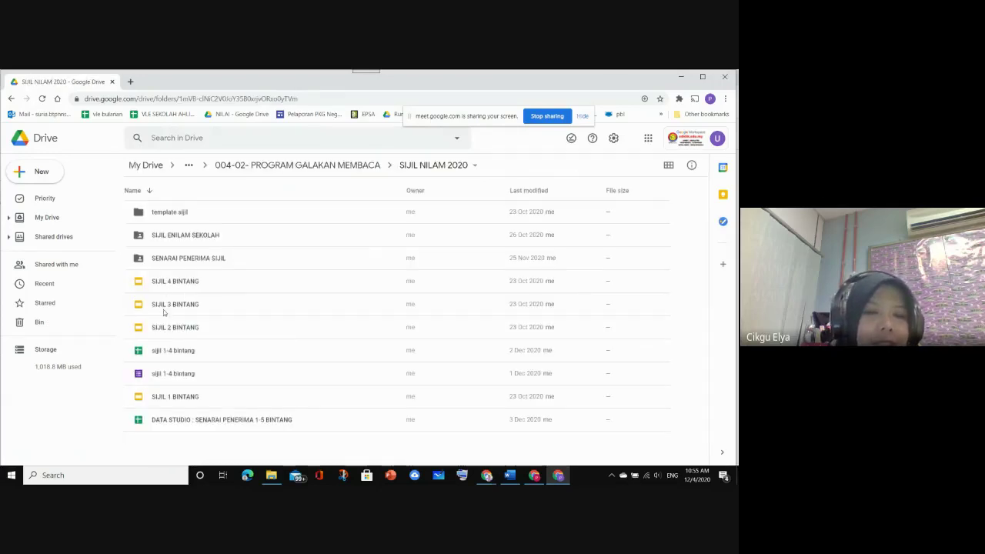
Open the SIJIL 4 BINTANG template and inspect its {{NAMA SEKOLAH}} placeholder and background image
double_click(173, 283)
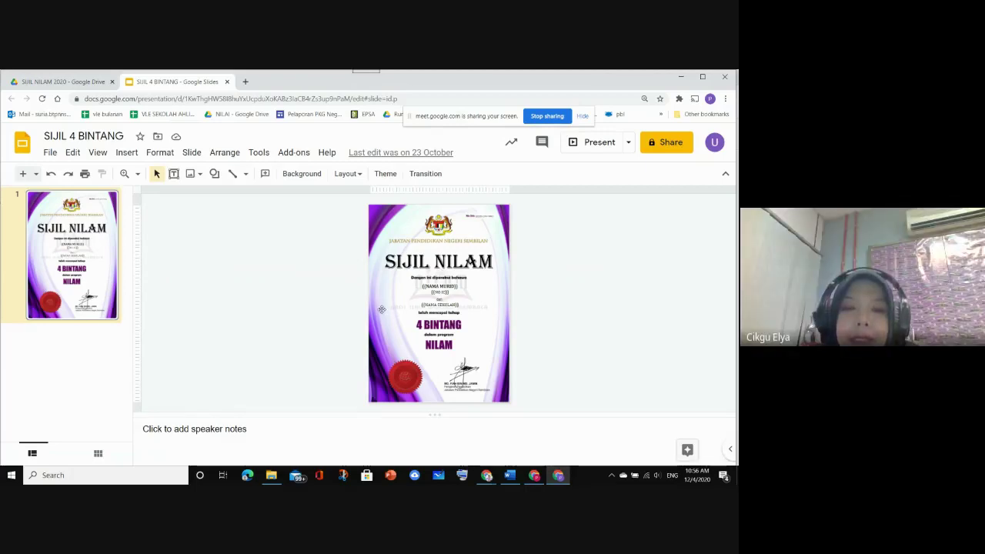
left_click(382, 309)
left_click(379, 285)
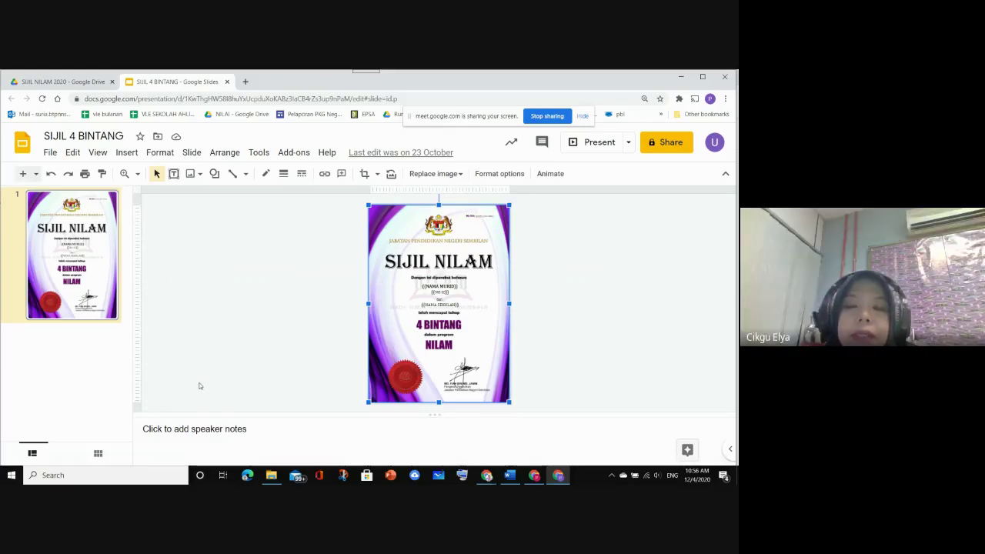
left_click(300, 331)
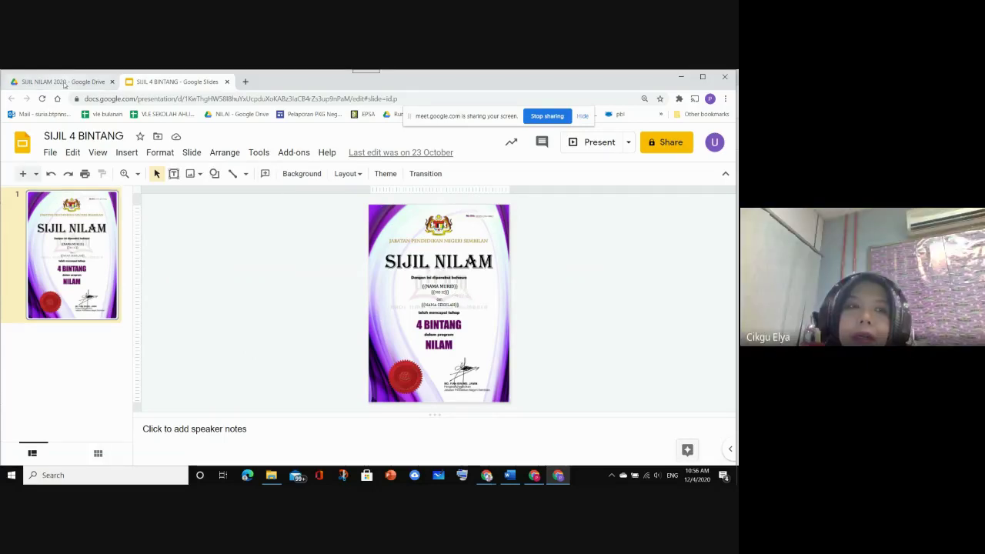
left_click(61, 82)
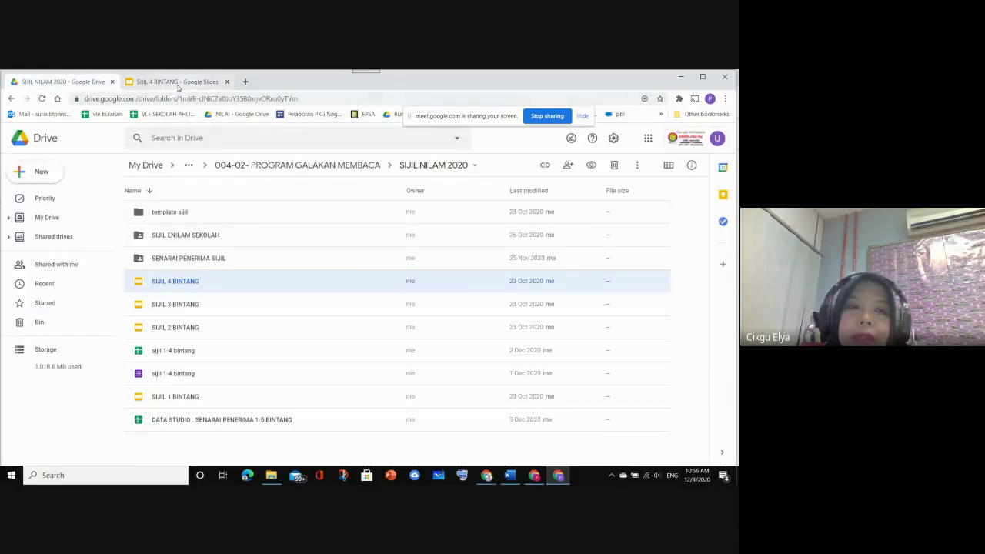
left_click(178, 82)
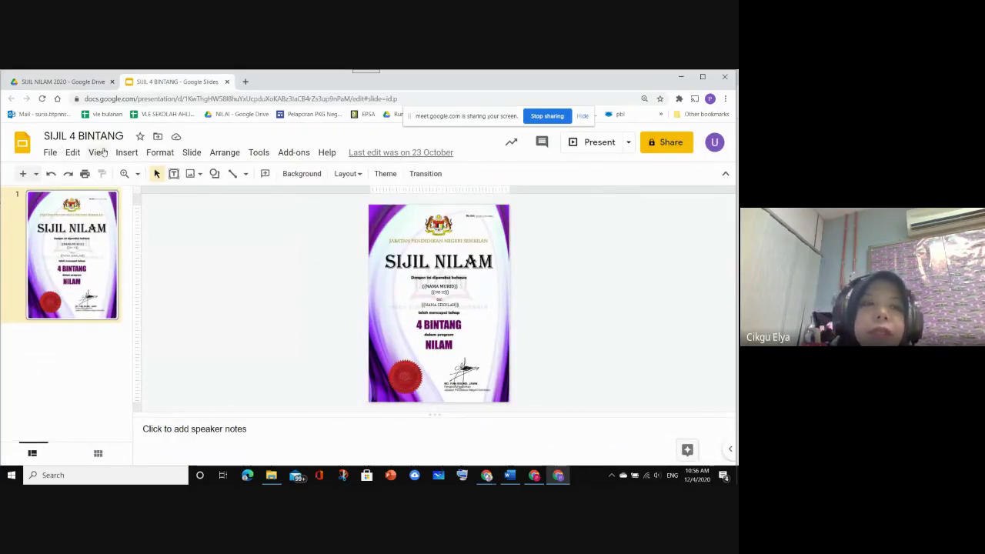
Open the SIJIL ENILAM SEKOLAH folder in the Drive tab, then start a blank browser tab
left_click(77, 82)
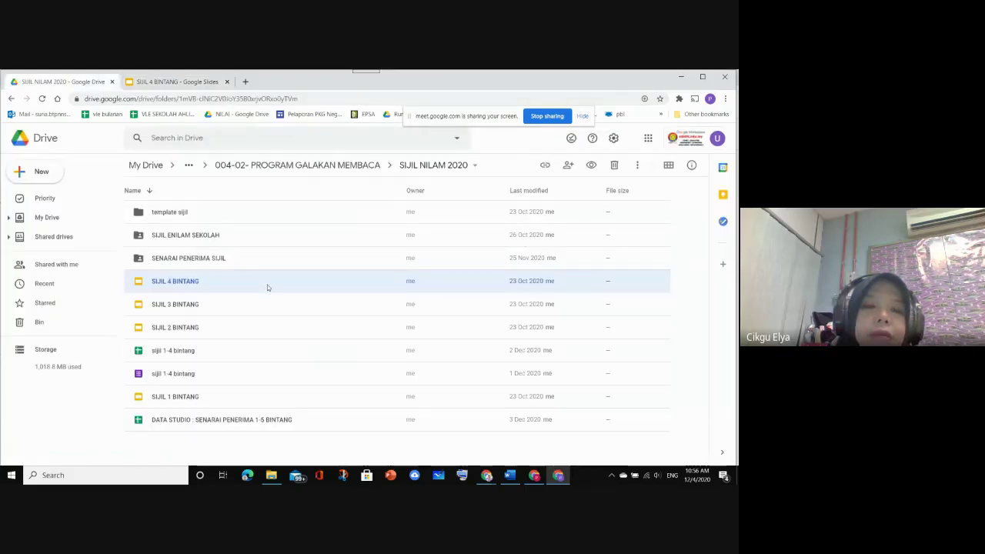
double_click(217, 236)
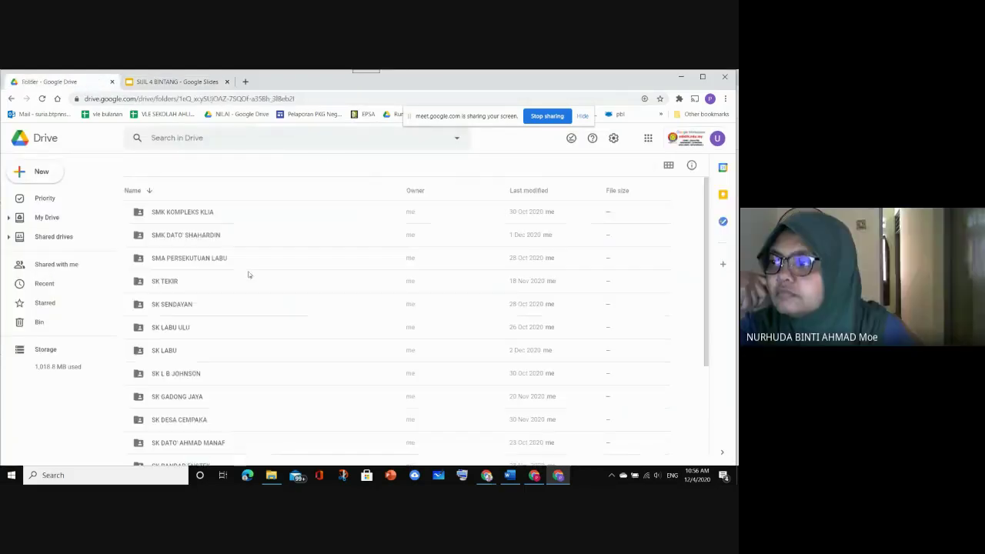
scroll(271, 331, "down", 3)
scroll(269, 330, "up", 3)
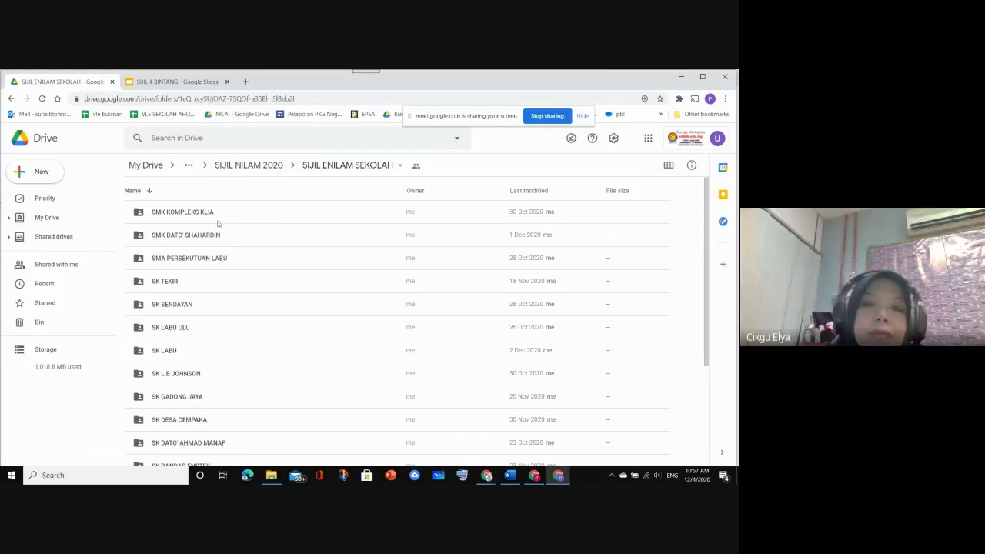
left_click(247, 81)
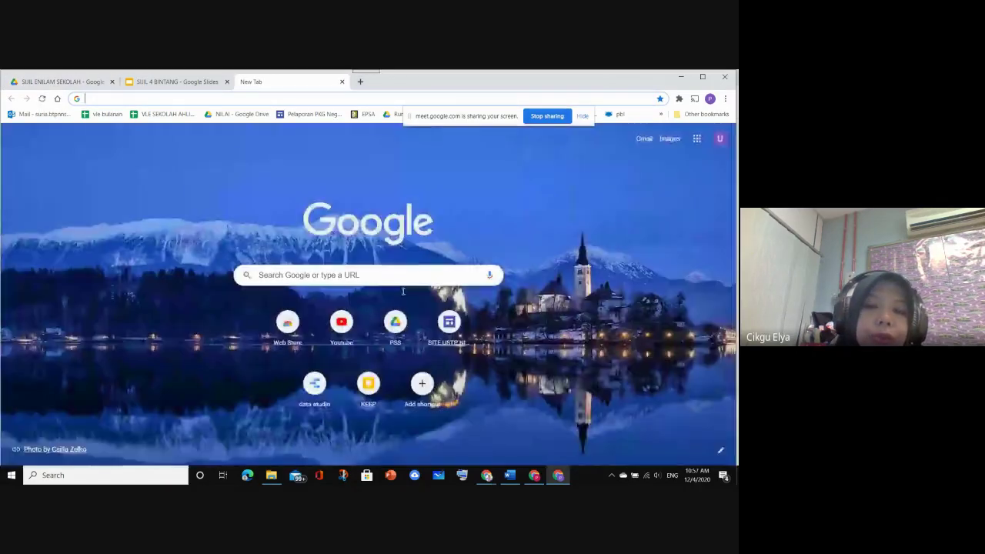
Go to Data Studio and open the SENARAI PENERIMA SIJIL 1-5 BINTANG USTP NILAI report
left_click(327, 372)
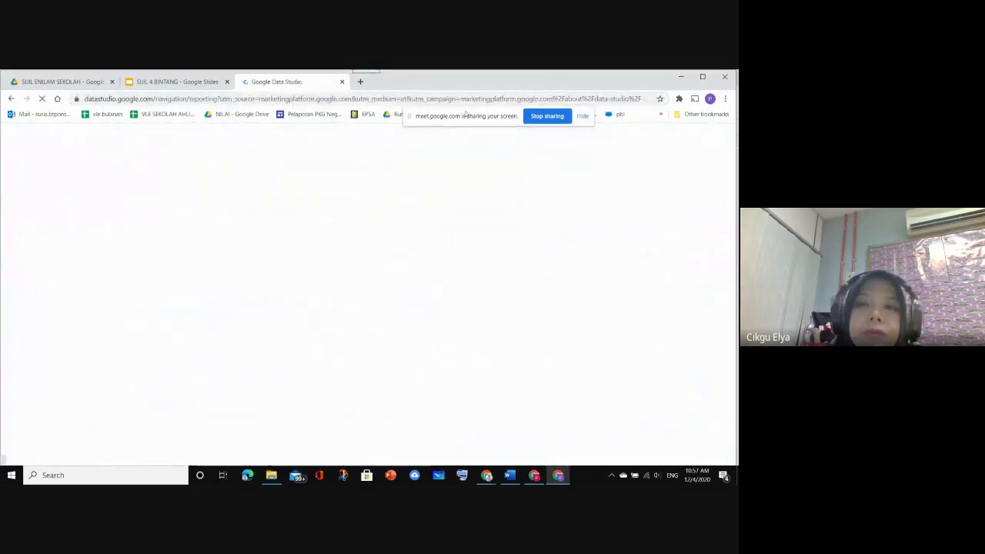
left_click_drag(465, 114, 543, 79)
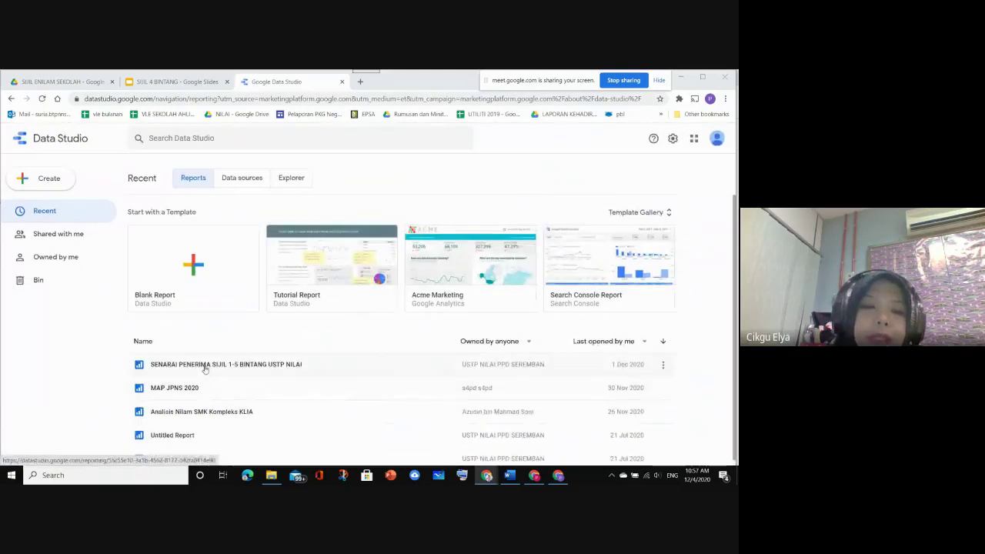
left_click(205, 366)
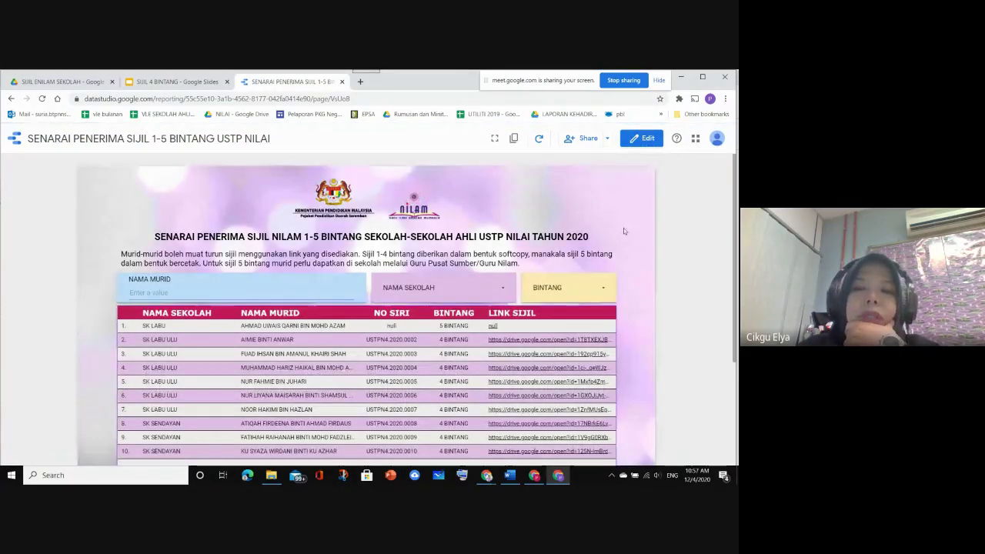
scroll(623, 228, "down", 2)
scroll(624, 227, "up", 2)
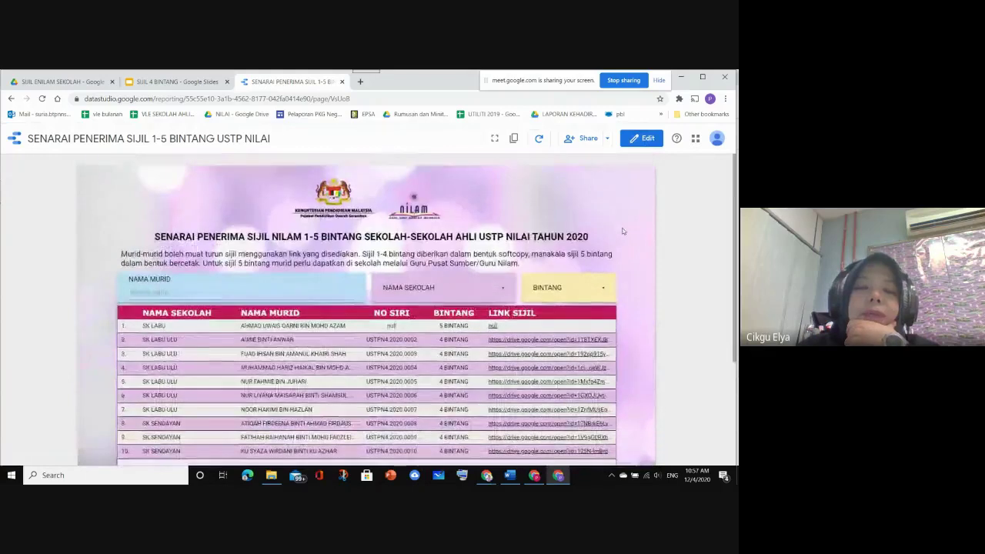
scroll(624, 230, "down", 1)
scroll(623, 230, "down", 1)
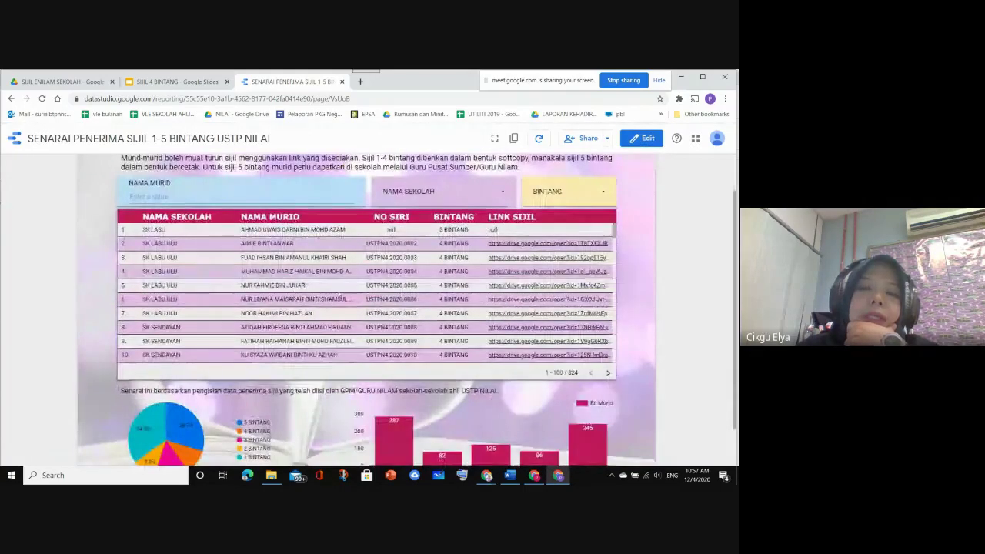
scroll(280, 247, "up", 1)
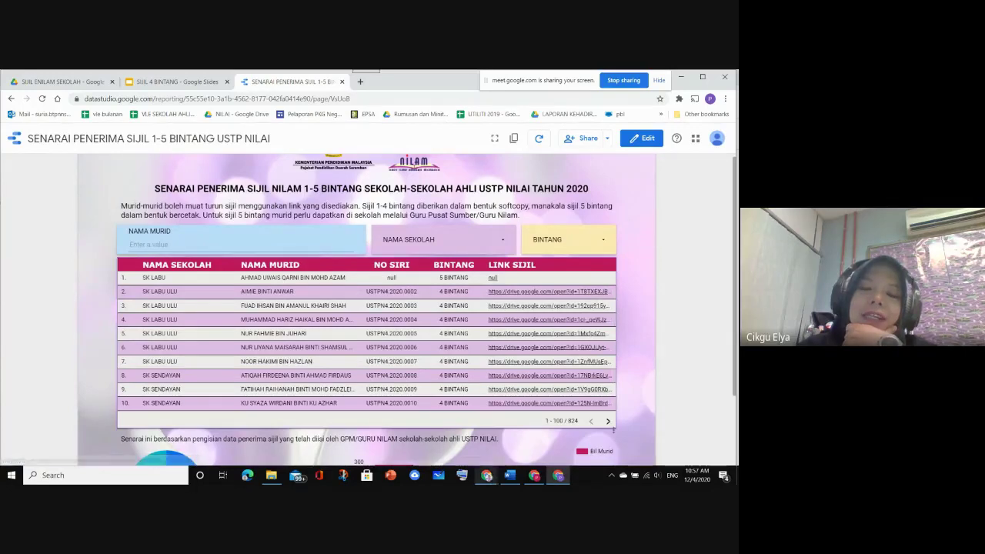
Glance at the MINGGU PSS (Responses) window, then return to scroll through the recipient report
left_click(534, 475)
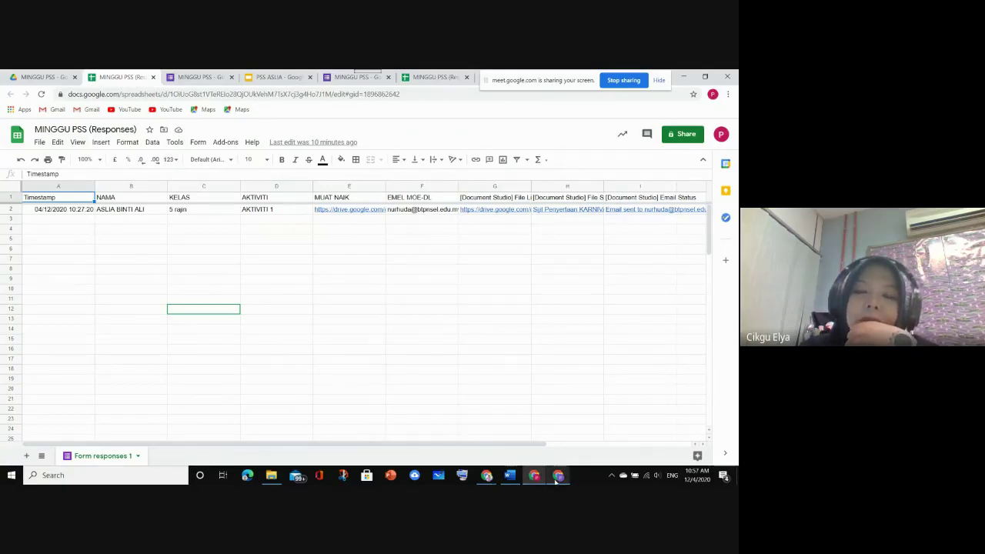
mouse_move(556, 481)
left_click(556, 441)
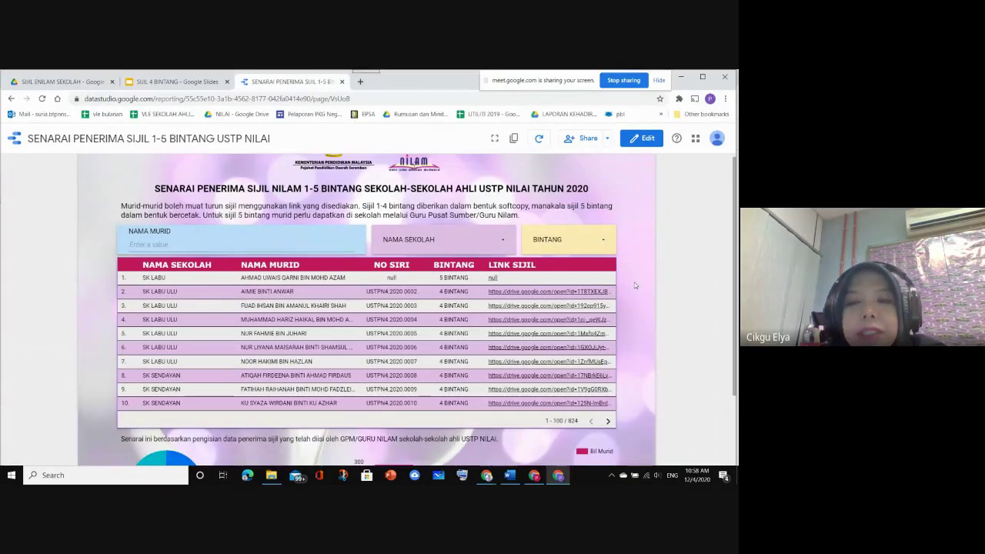
scroll(635, 285, "down", 1)
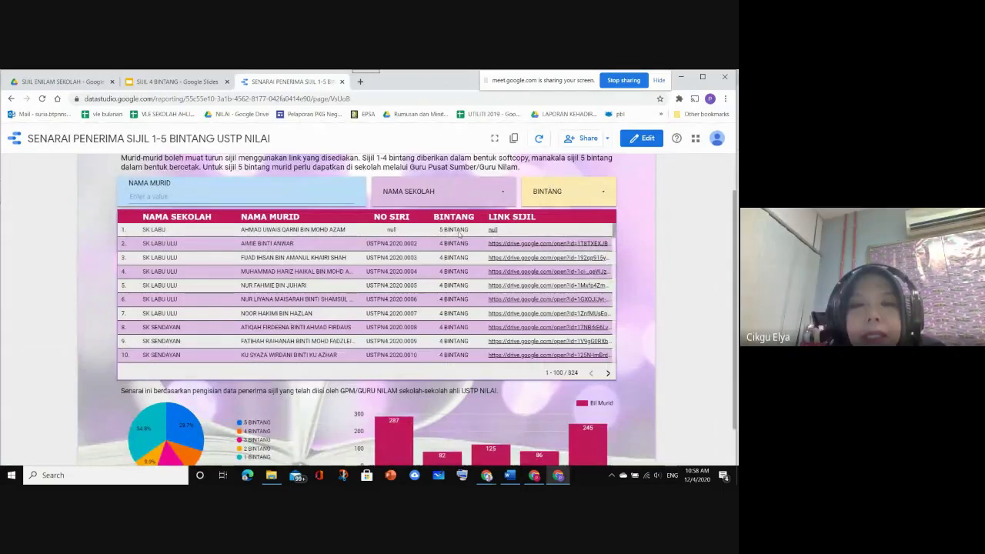
scroll(460, 232, "up", 2)
scroll(560, 248, "down", 2)
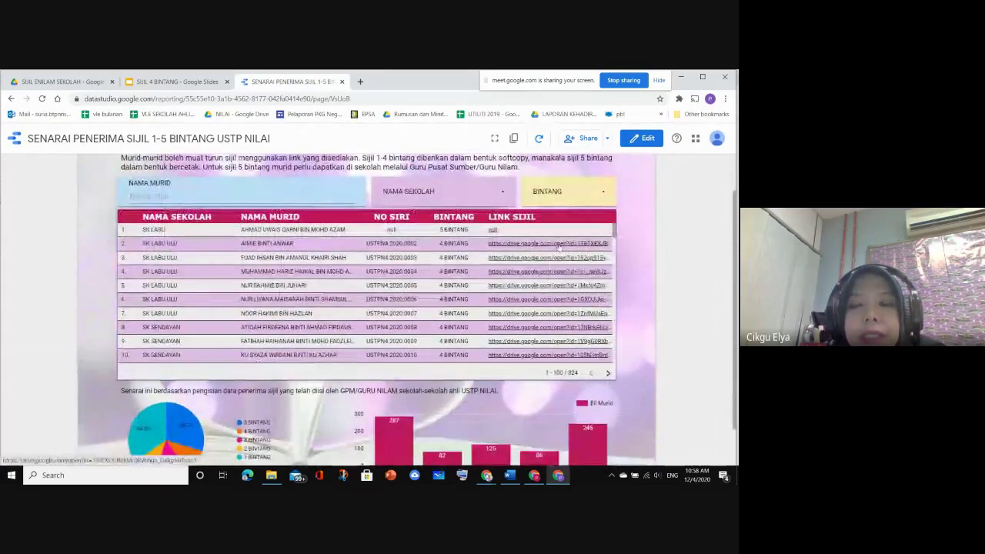
Open row 2's LINK SIJIL certificate PDF, check it, and go back to the report tab
left_click(559, 244)
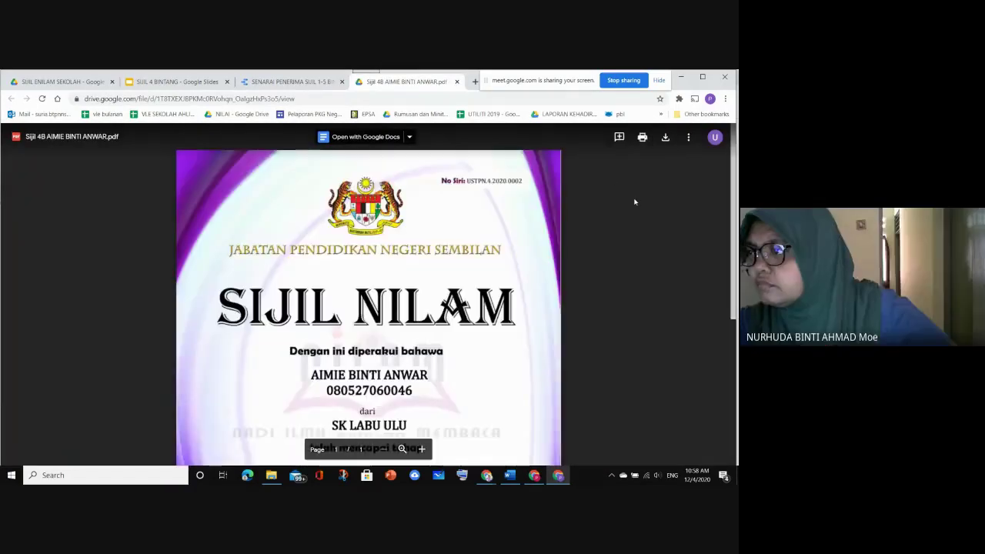
scroll(602, 217, "down", 5)
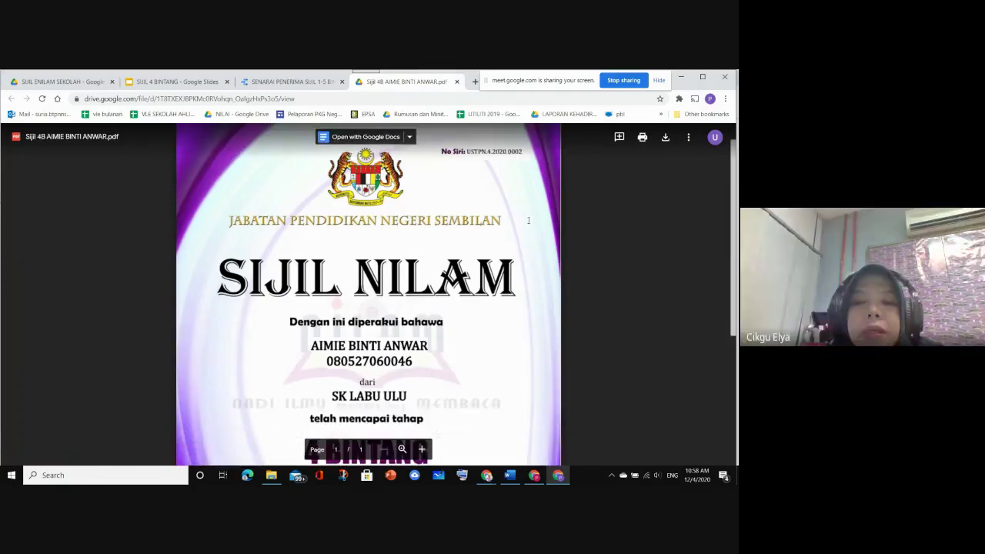
scroll(539, 184, "up", 5)
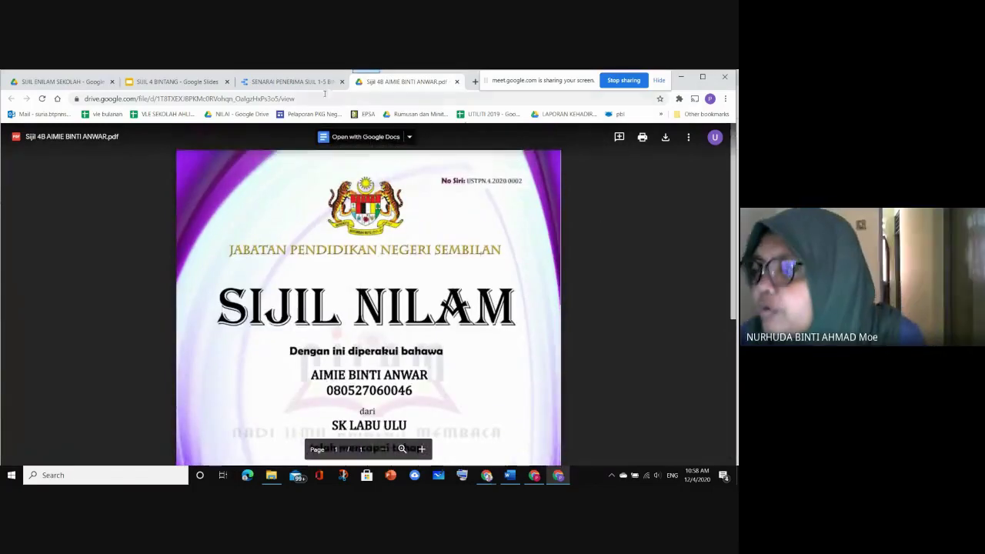
left_click(302, 87)
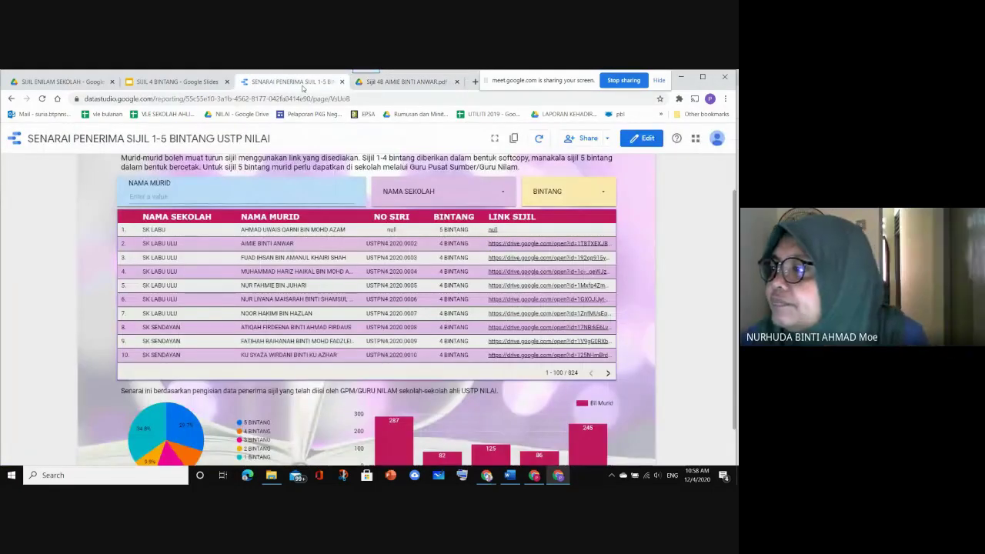